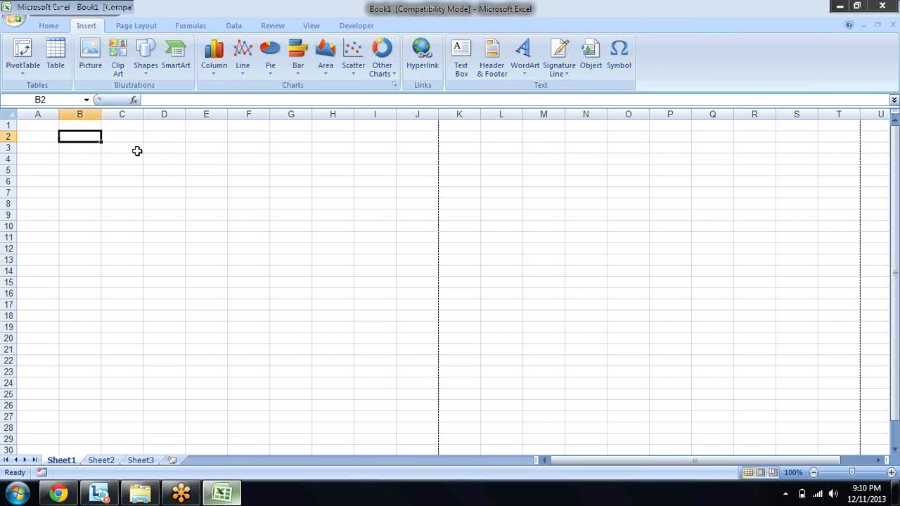
Step: Step along row 2, then drop down the Insert tab's PivotTable button to show PivotTable and PivotChart
key(Left)
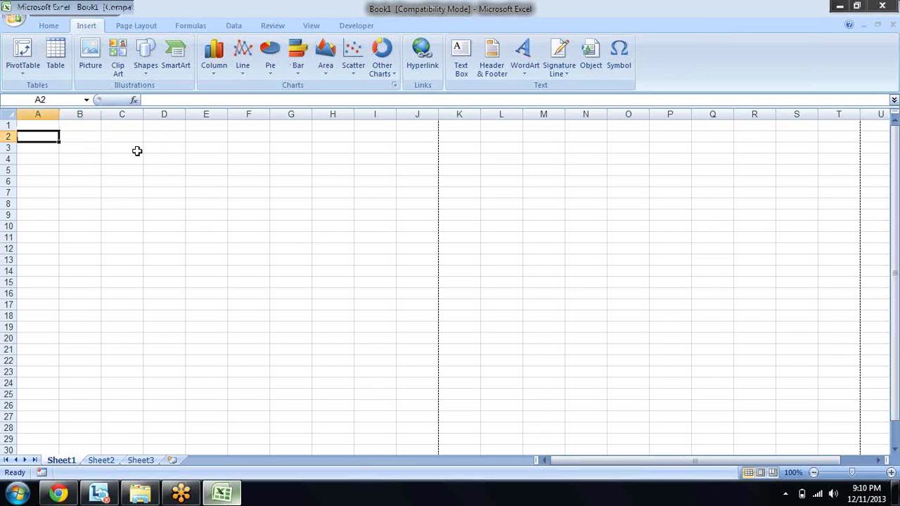
key(Right)
key(Right)
key(Right)
key(Left)
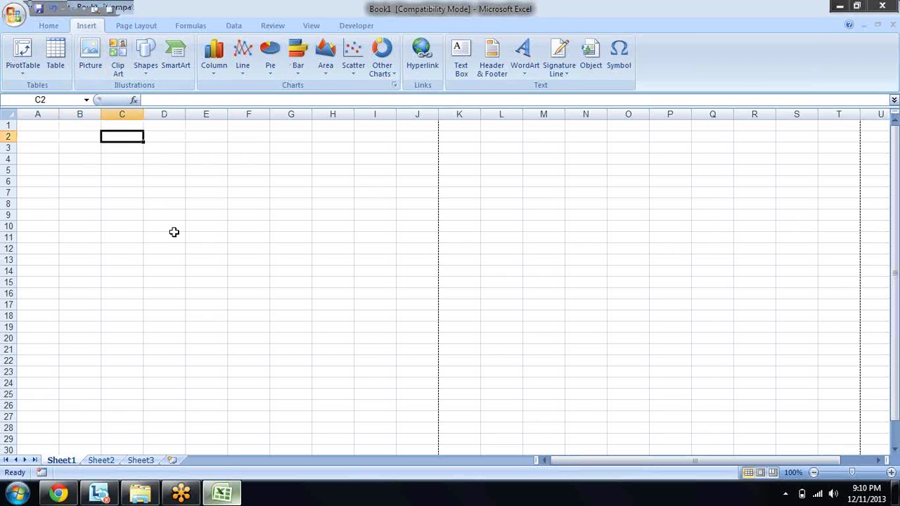
click(27, 70)
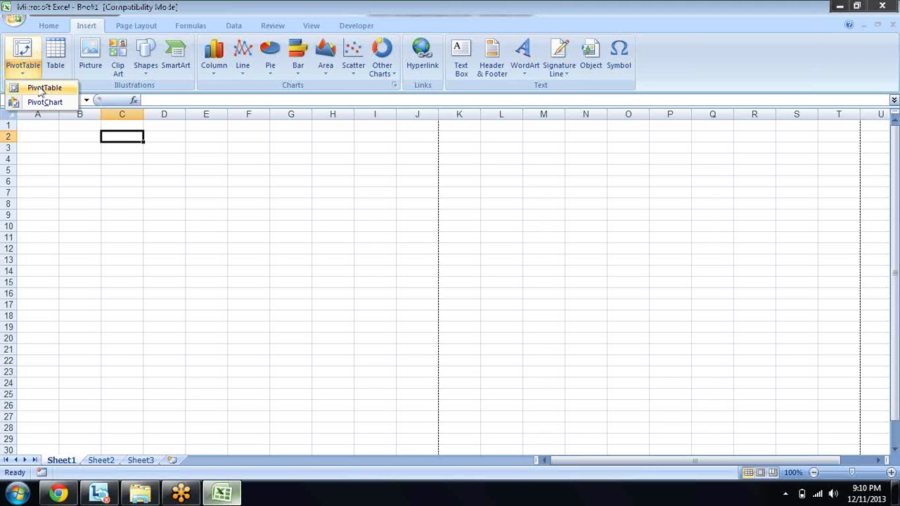
Step: Start a PivotTable from an external data source and browse for source files filtered to Excel Files
click(46, 90)
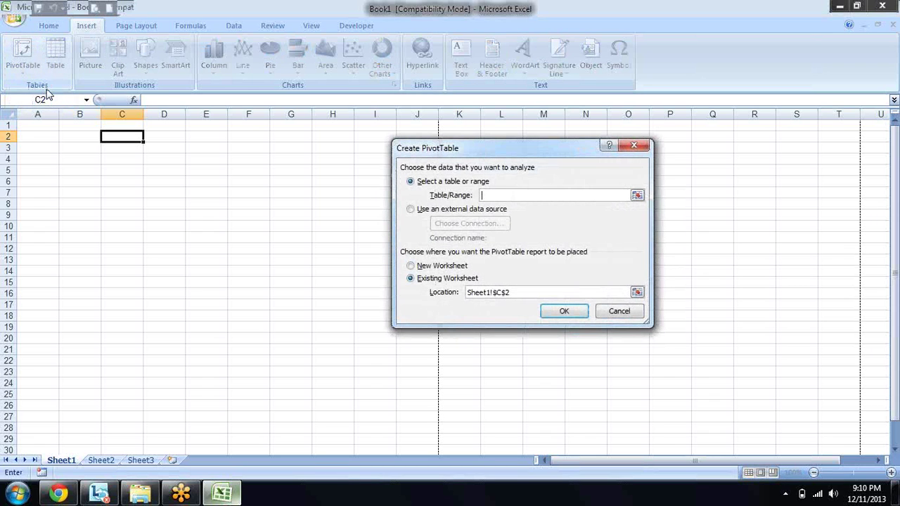
click(411, 210)
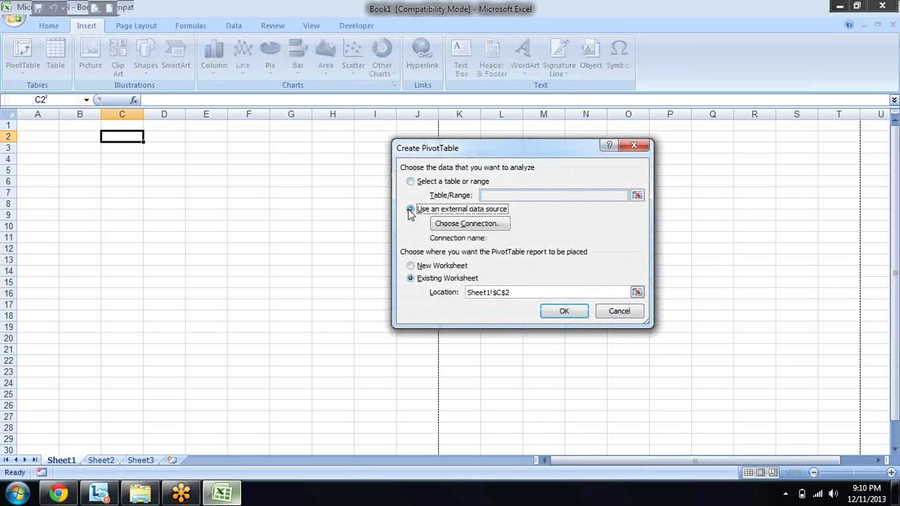
click(468, 232)
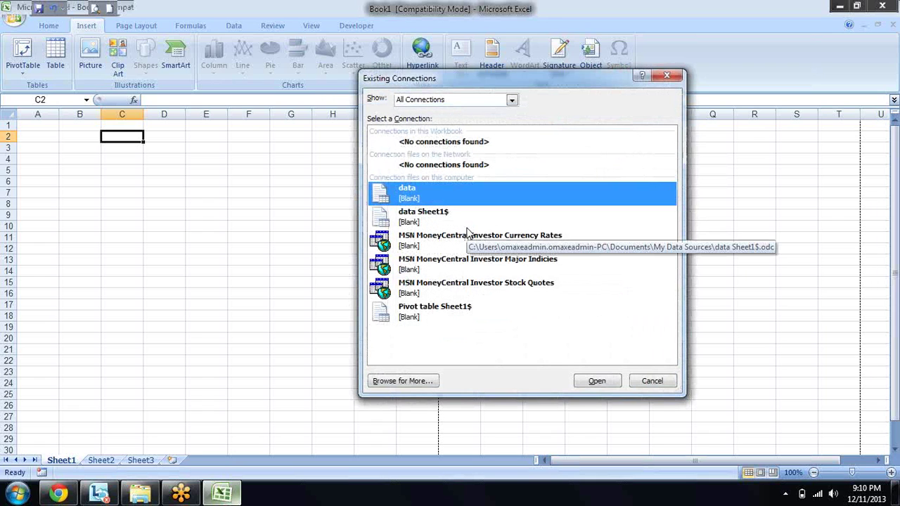
click(425, 381)
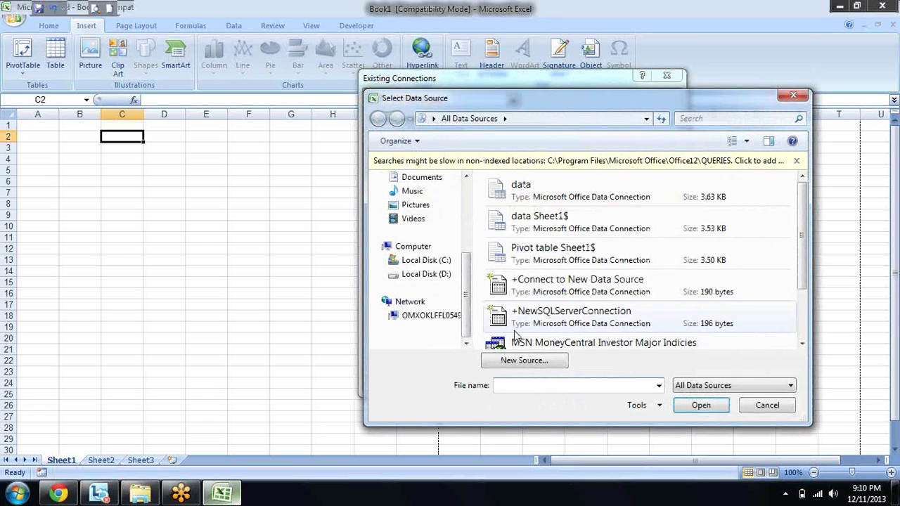
click(716, 386)
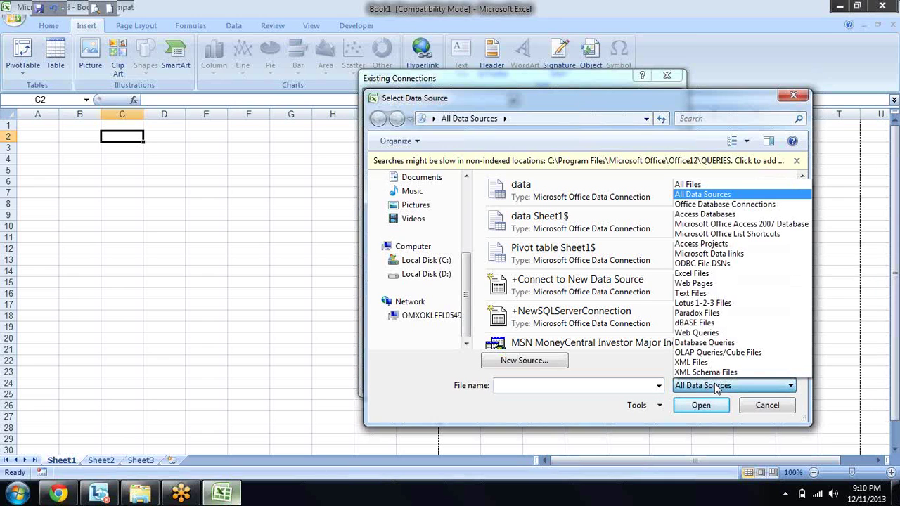
click(706, 276)
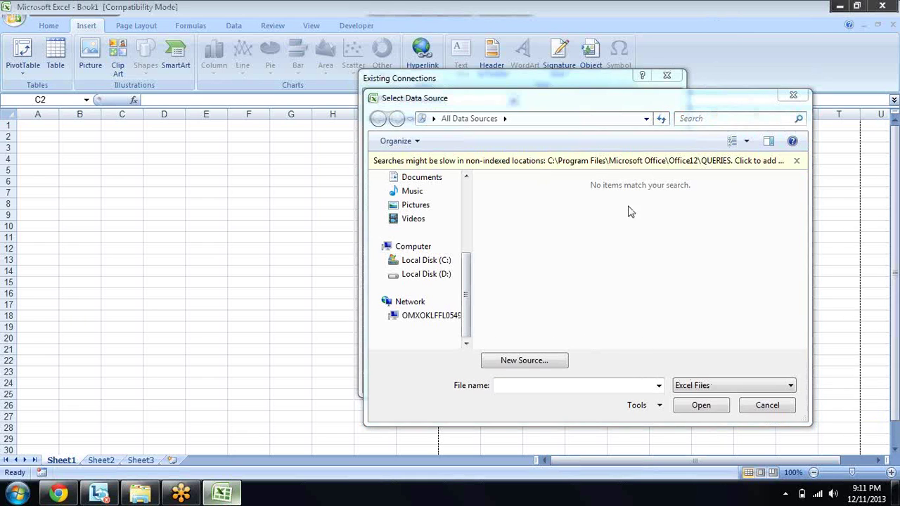
Step: Show the Desktop's Attendance monitoring System workbooks, briefly checking the taskbar battery flyout
drag(467, 278, 466, 173)
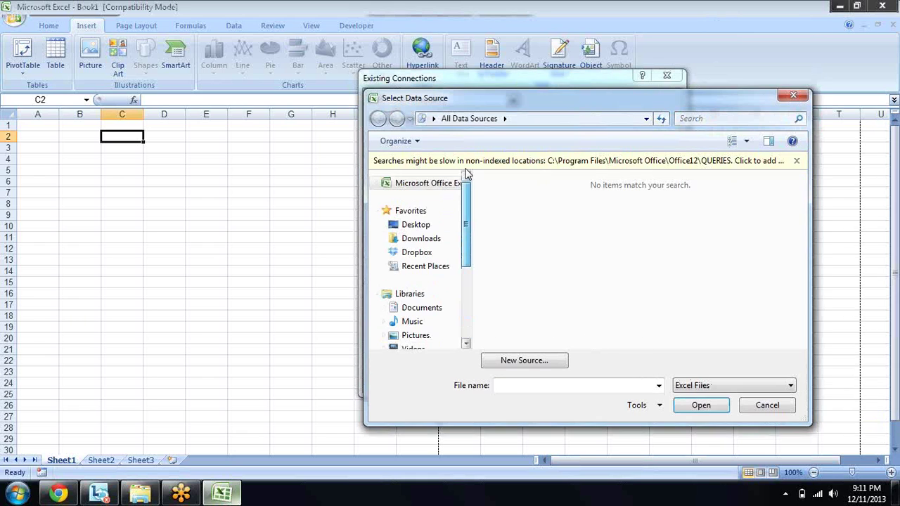
click(443, 224)
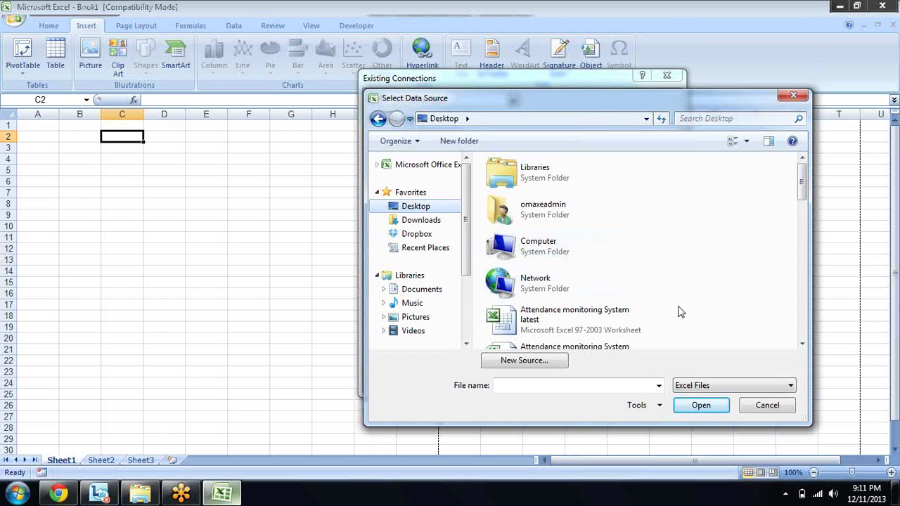
click(784, 496)
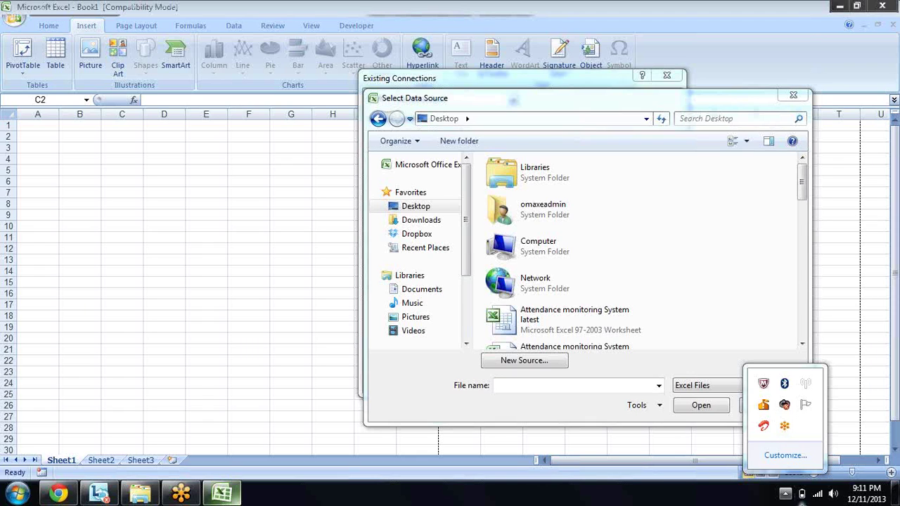
click(802, 494)
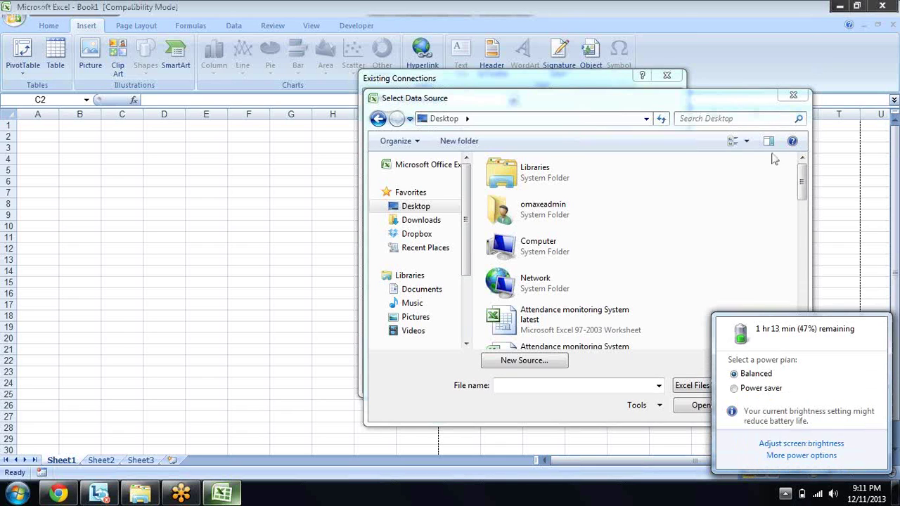
click(772, 194)
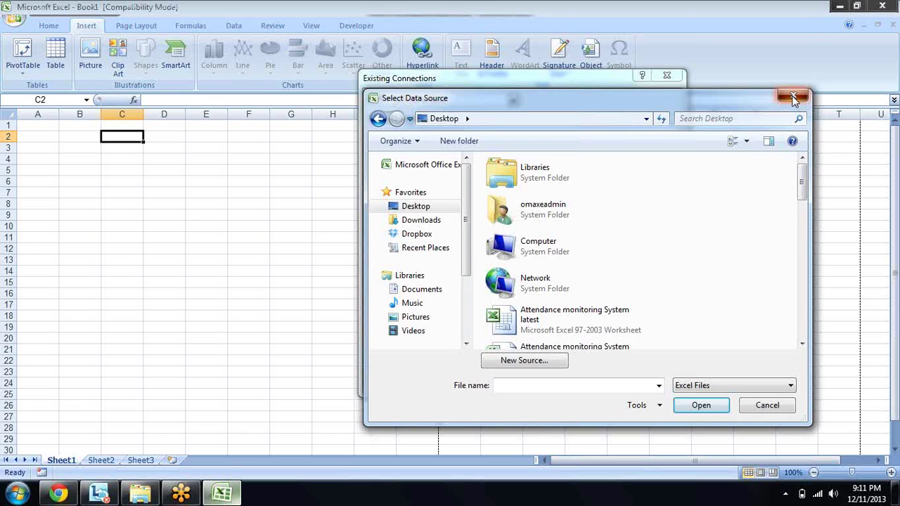
Step: Close Select Data Source, Existing Connections and Create PivotTable without picking a source
click(792, 95)
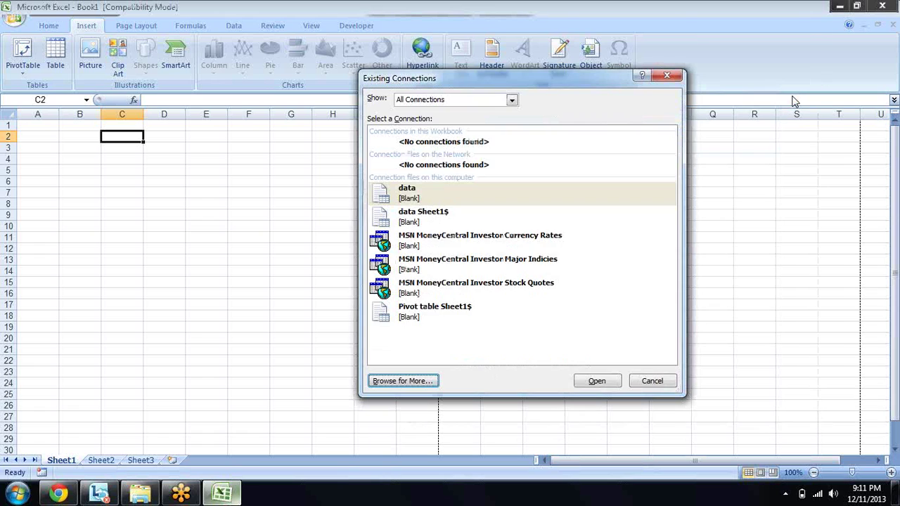
click(668, 75)
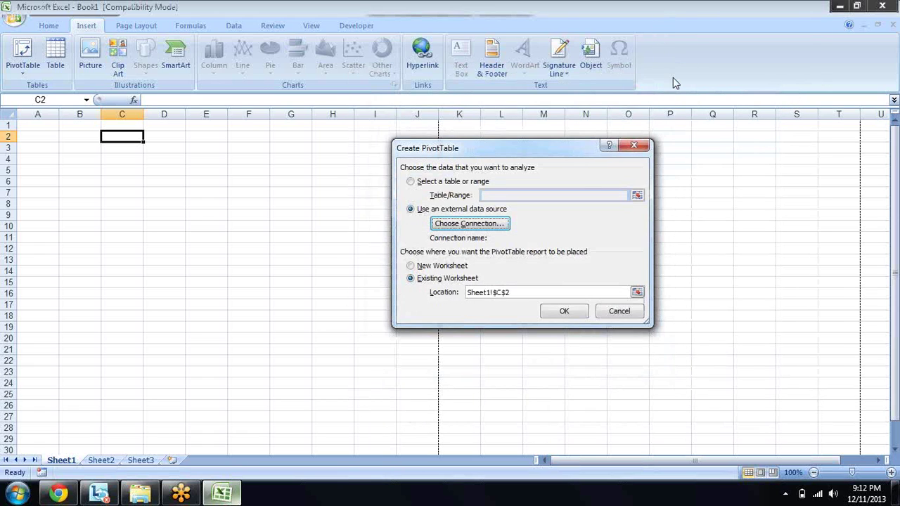
click(635, 146)
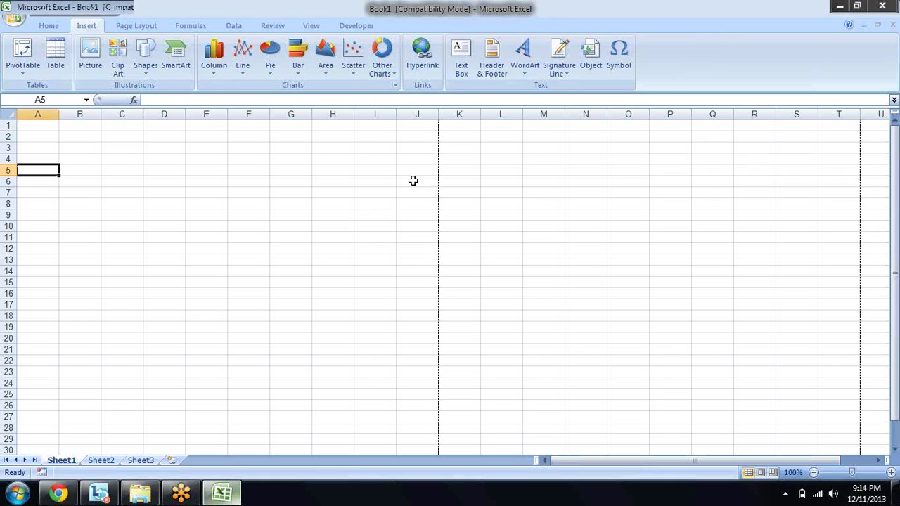
Step: From G9, start an external-data PivotTable and browse for sources filtered to Excel Files
click(301, 217)
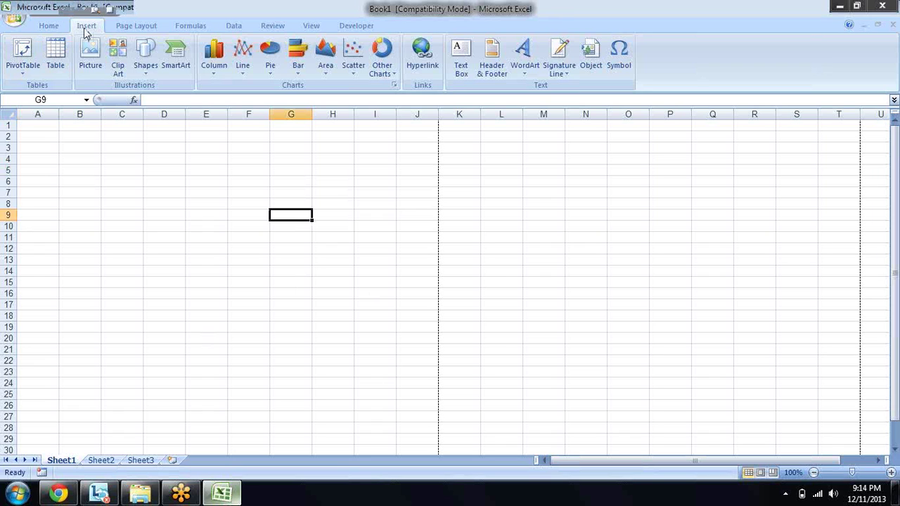
click(22, 56)
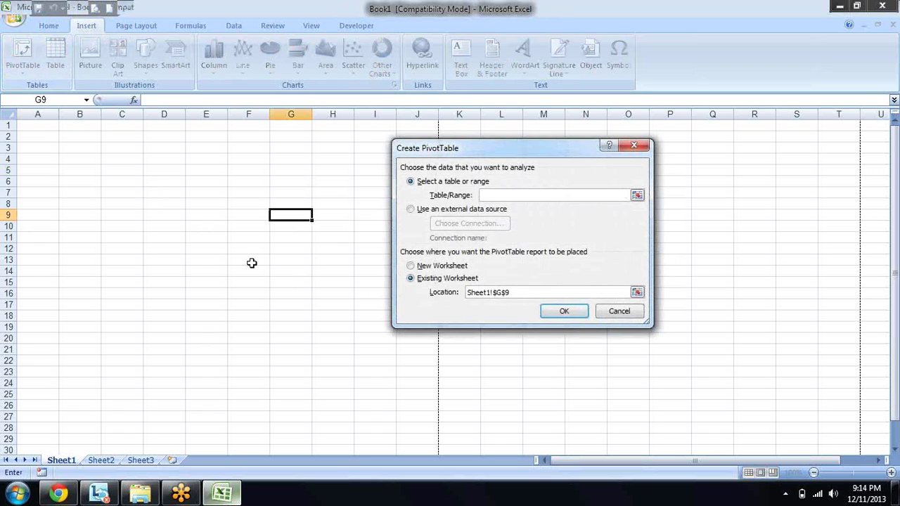
click(410, 209)
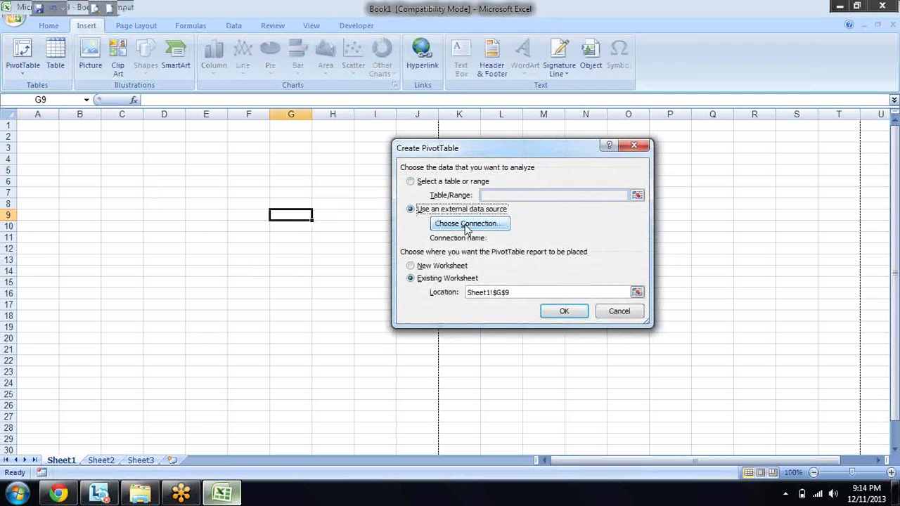
click(468, 224)
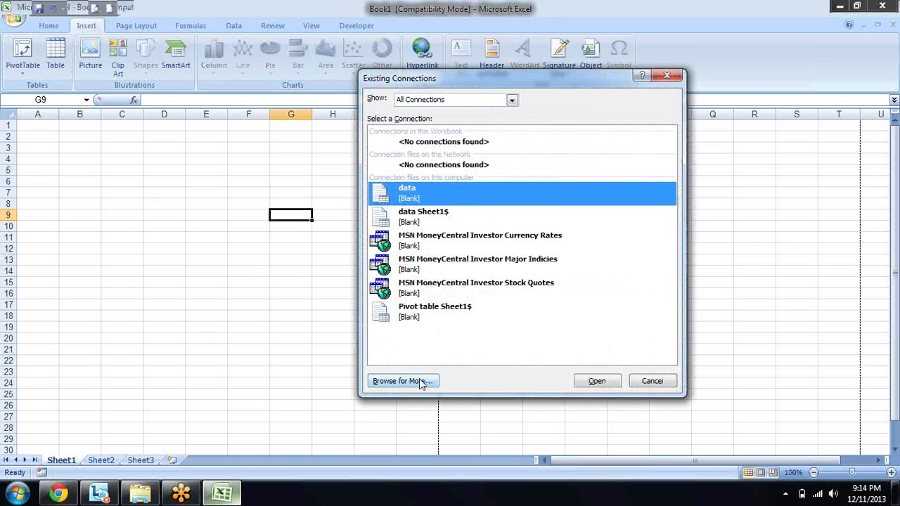
click(419, 381)
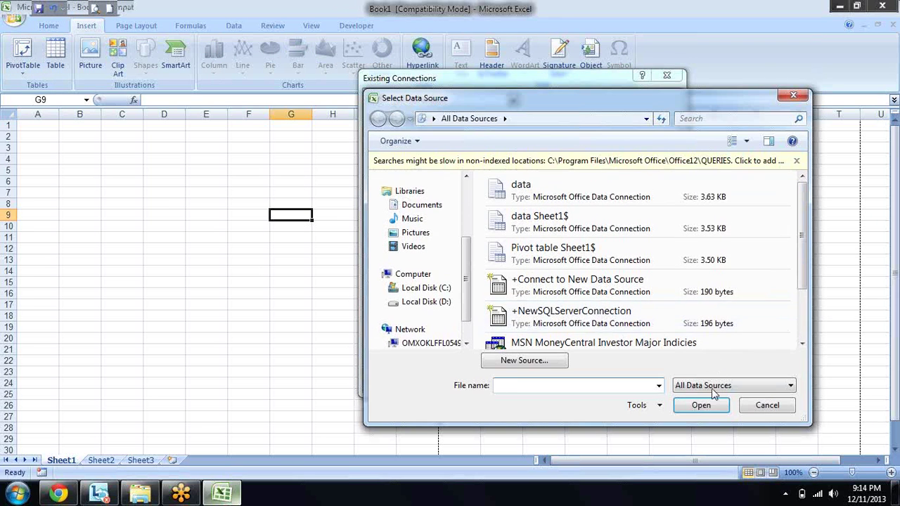
click(715, 388)
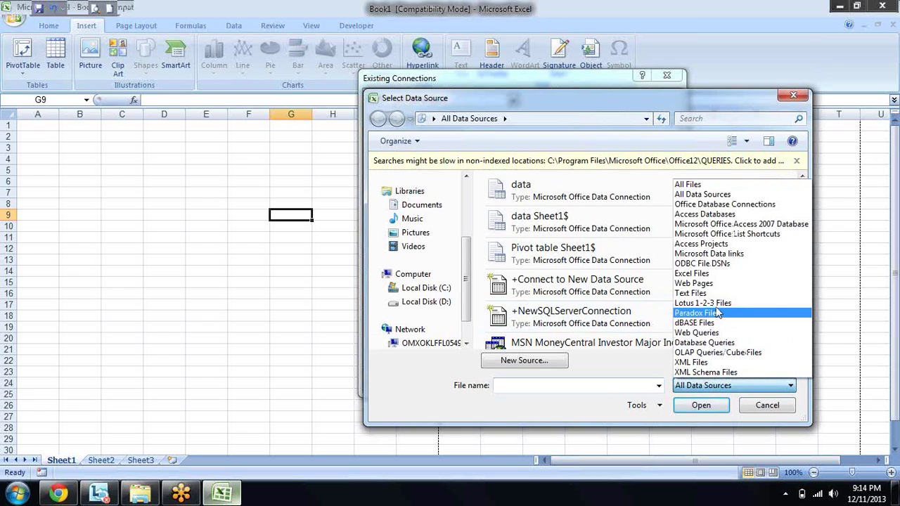
click(711, 273)
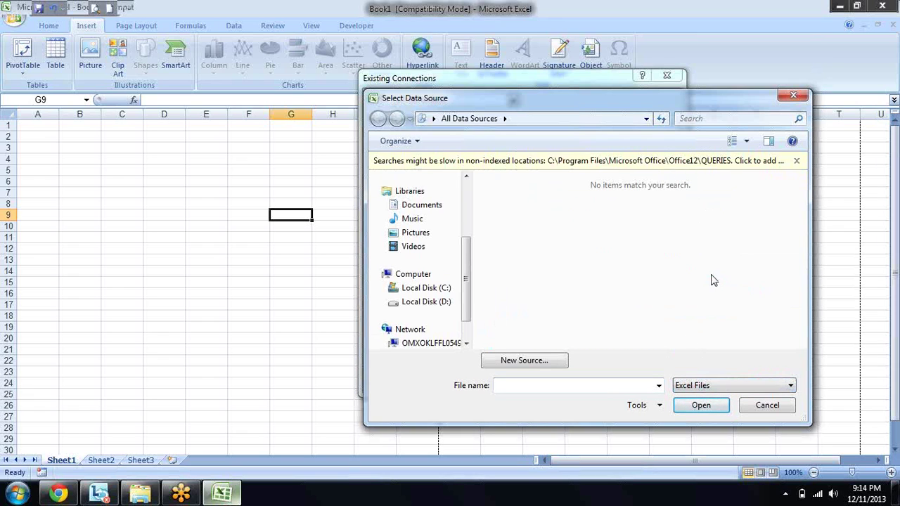
Step: Open the Desktop workbook 'data' as the source, listing Sheet1$ to Sheet4$
scroll(466, 251, up, 3)
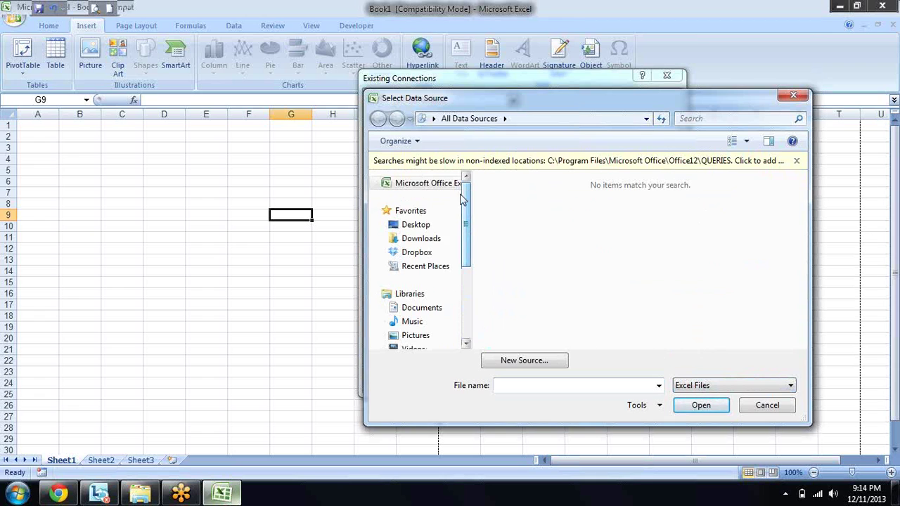
click(425, 224)
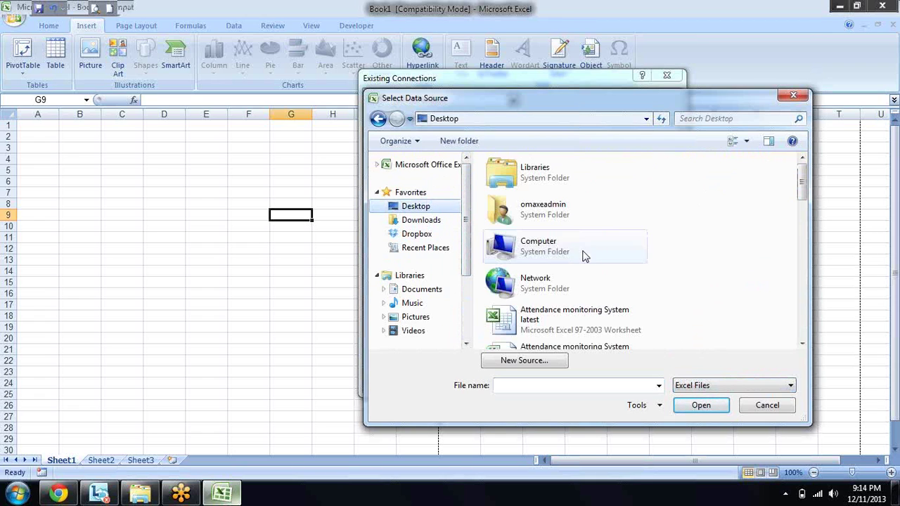
text(data)
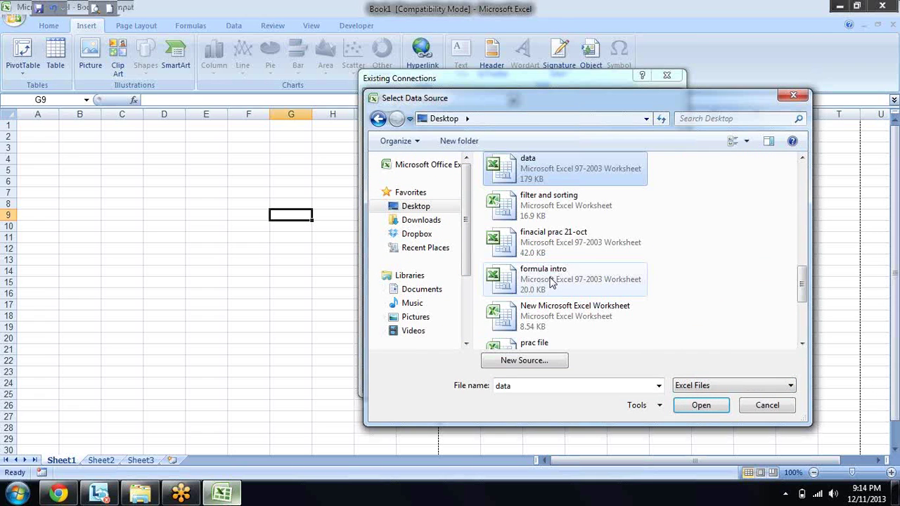
click(707, 411)
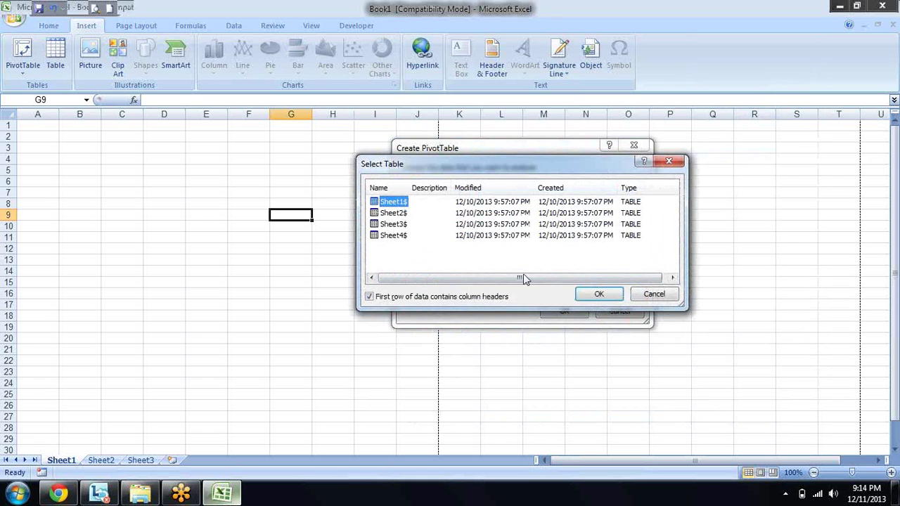
Step: Create the G9 PivotTable from Sheet1$ with City, LN and Name rows, cancelling the LN column move
click(598, 295)
click(569, 310)
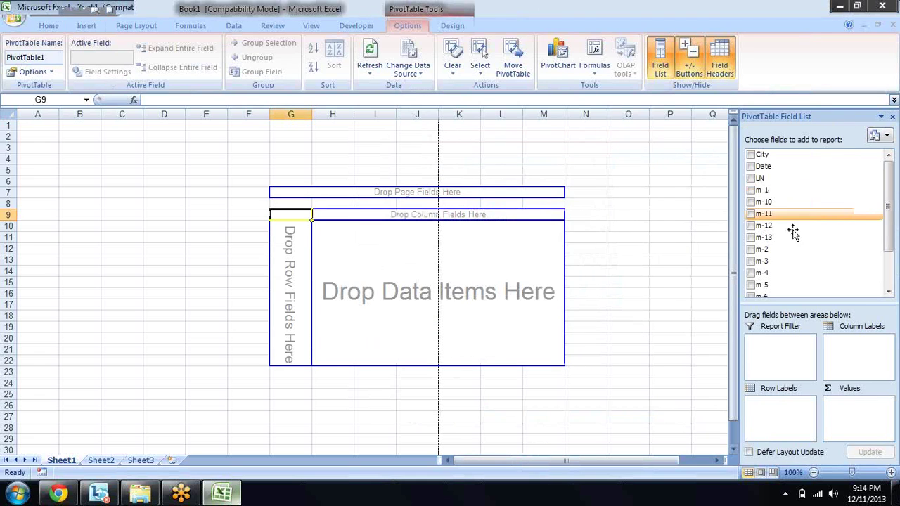
click(751, 155)
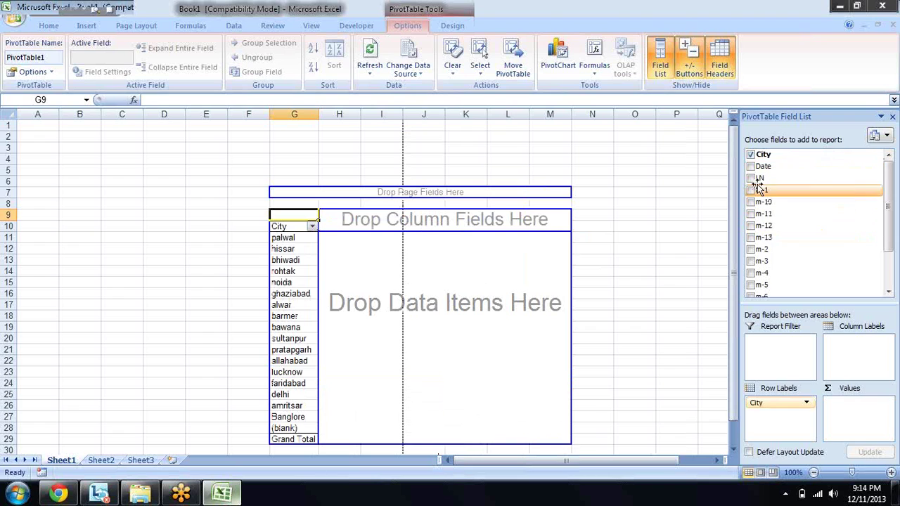
click(750, 178)
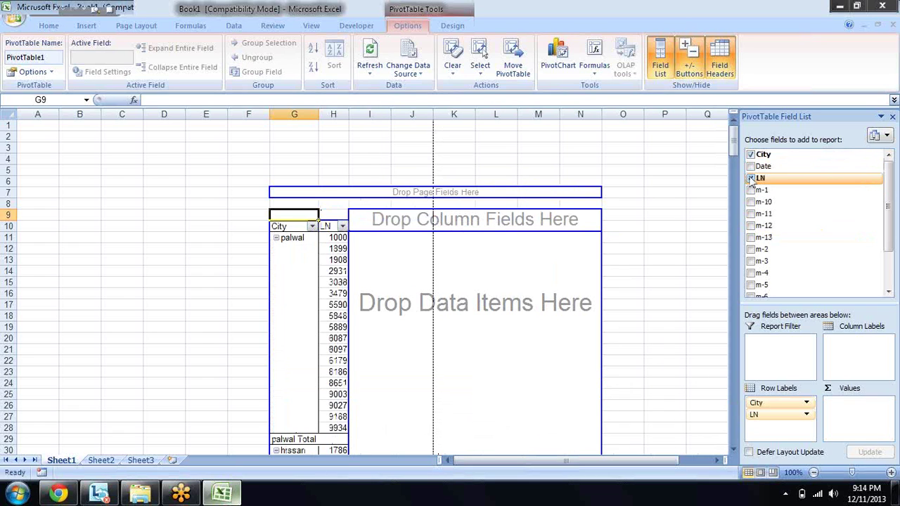
drag(733, 156, 737, 290)
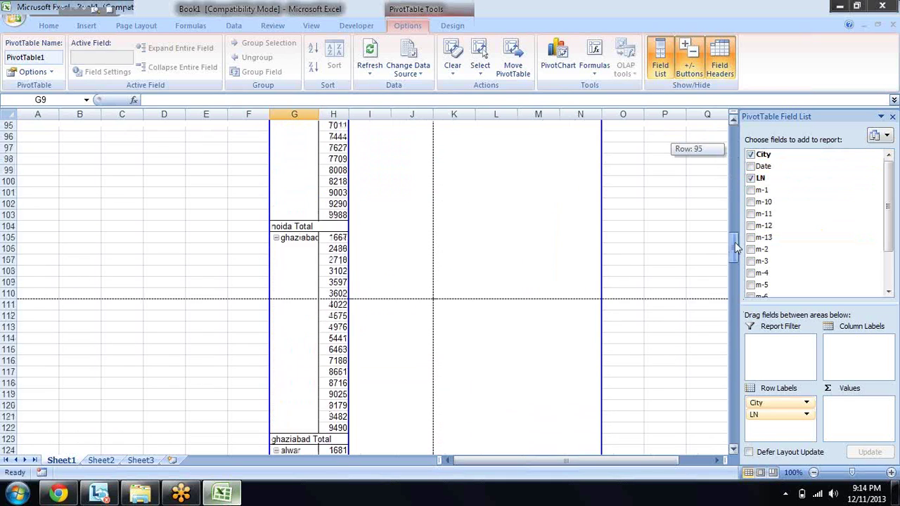
drag(736, 290, 736, 144)
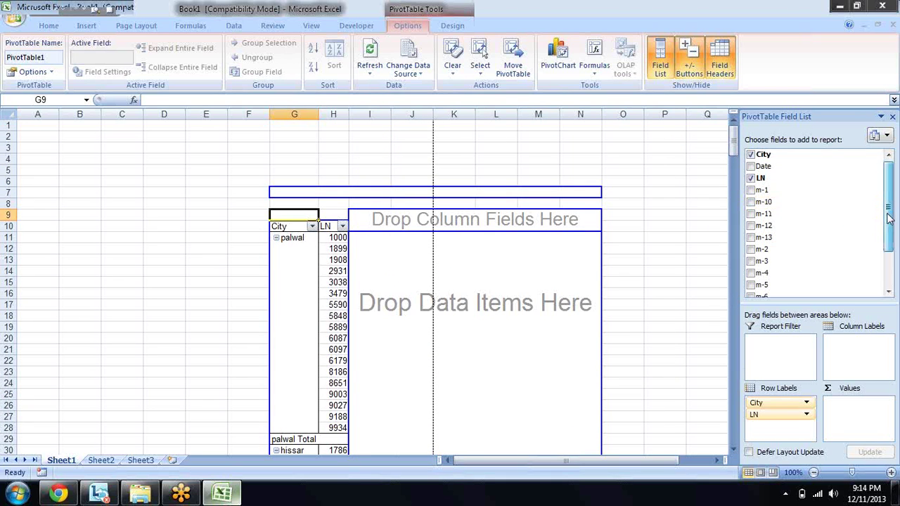
drag(888, 207, 888, 243)
click(751, 291)
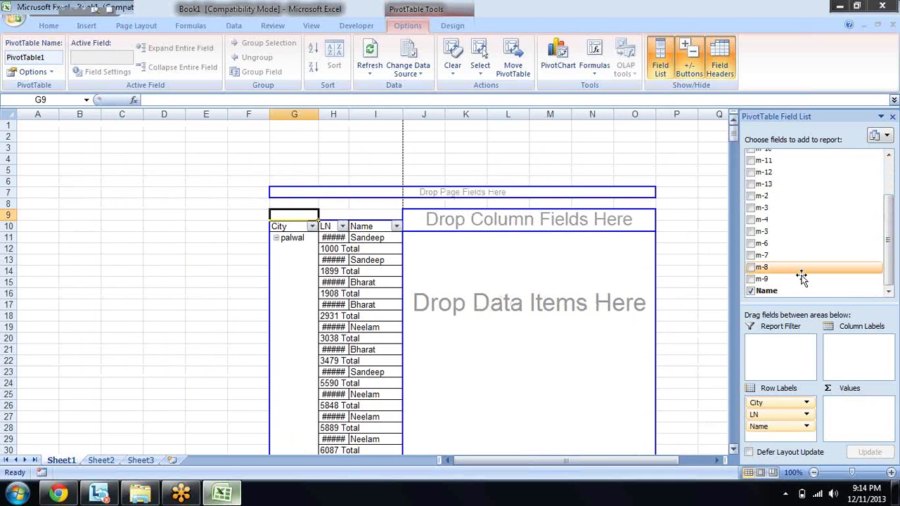
drag(780, 414, 866, 364)
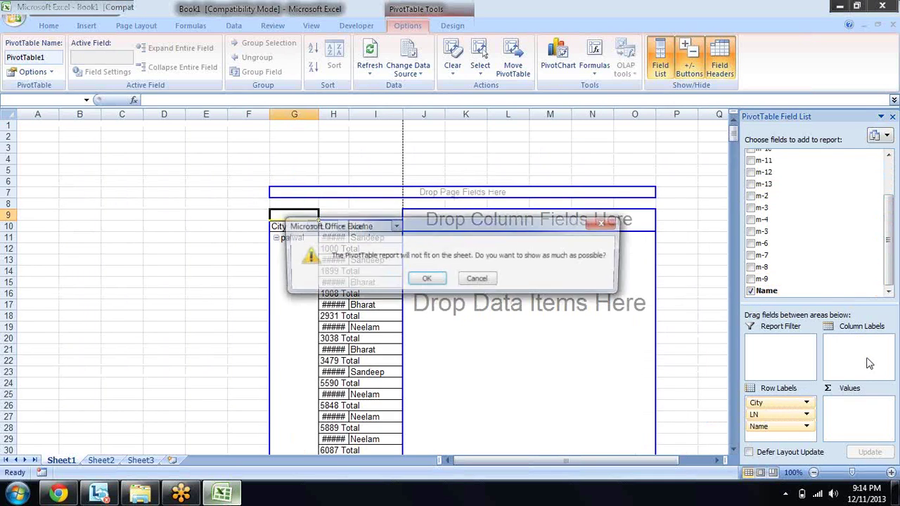
click(486, 280)
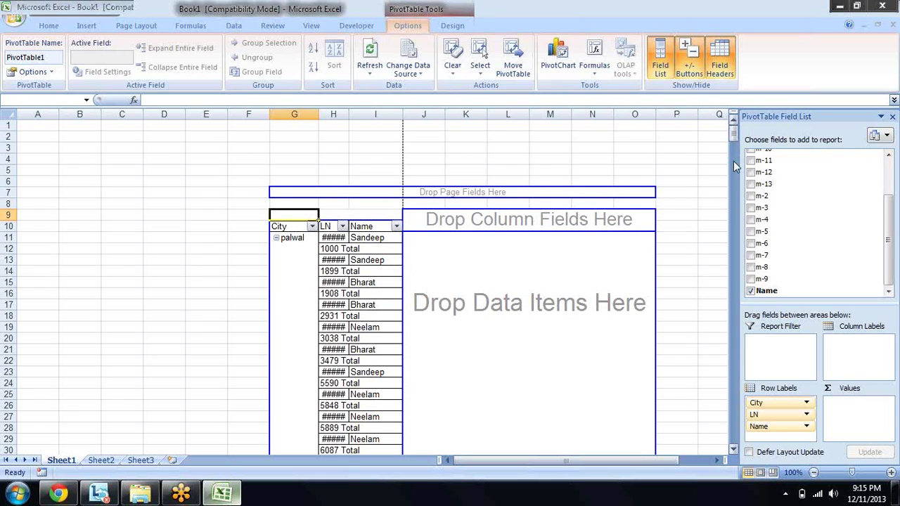
Step: Delete Sheet1 with Alt+E, L and confirm the deletion
key(alt+e)
key(l)
key(Return)
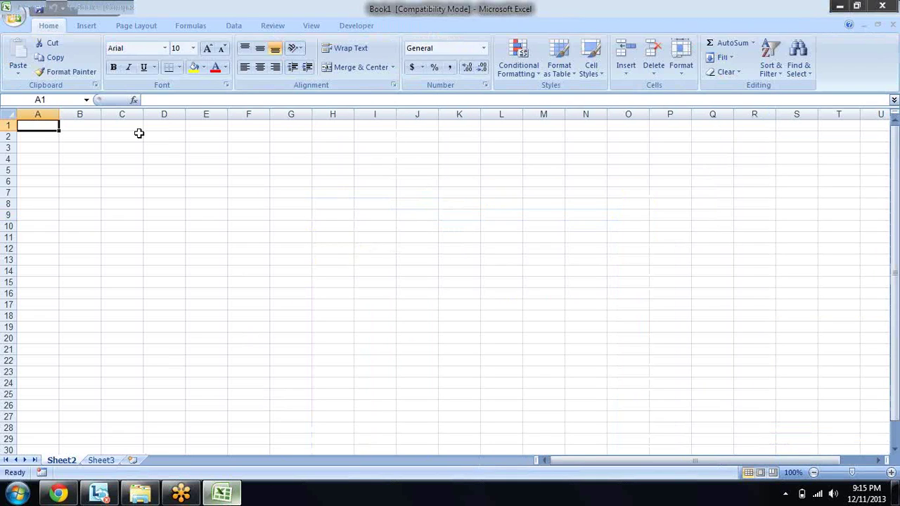
Step: Start a new PivotTable from an external data source, browsing for Excel Files
click(95, 27)
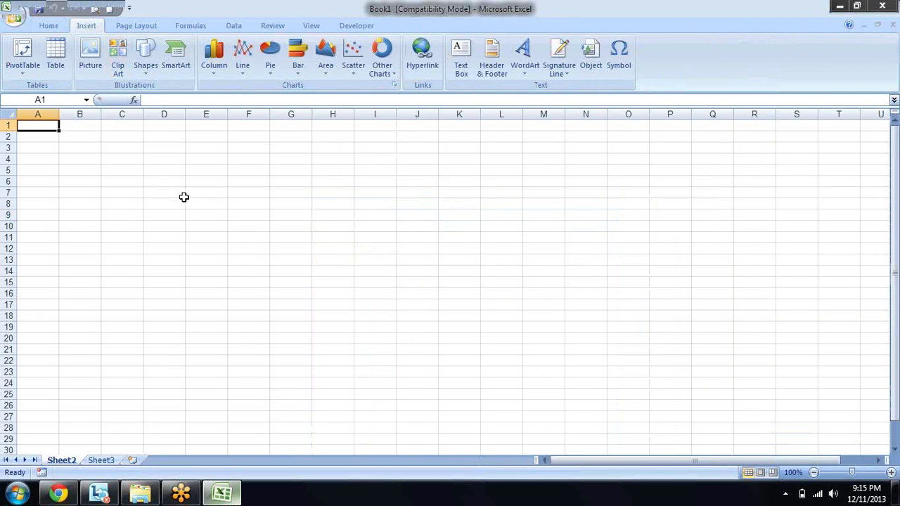
click(23, 53)
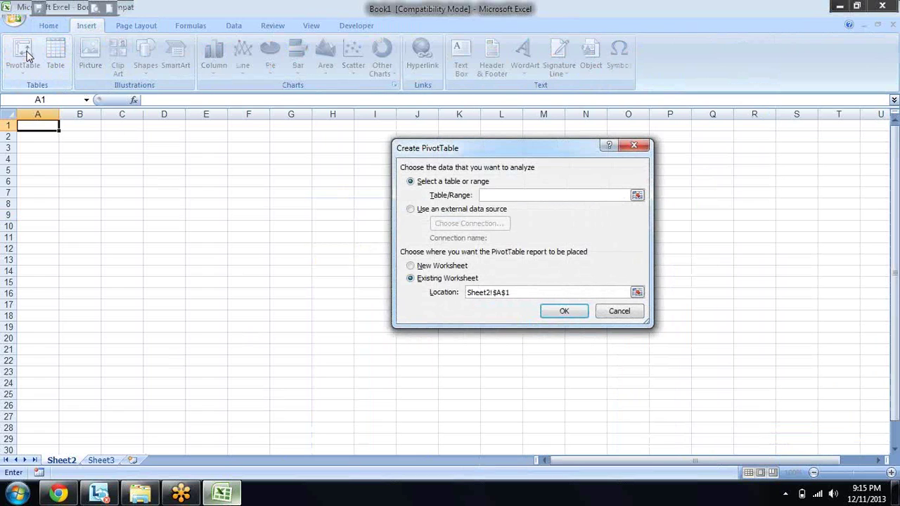
click(445, 210)
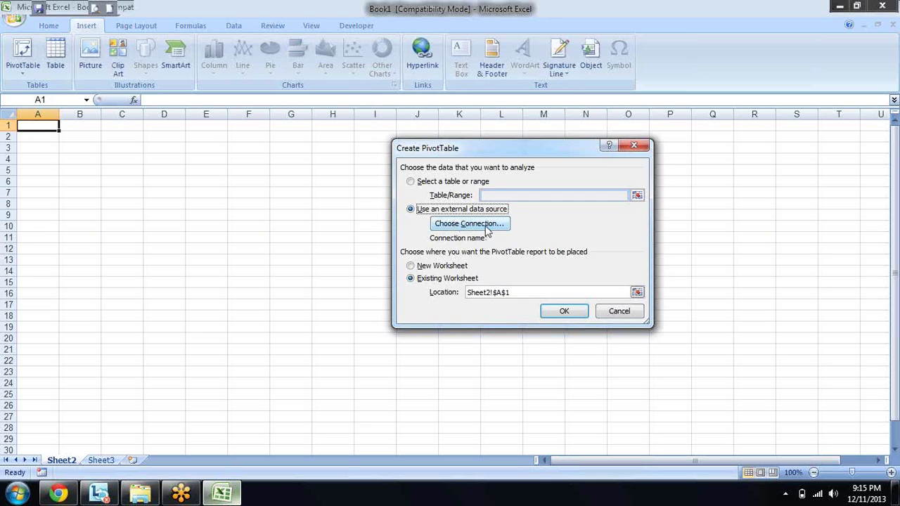
click(485, 227)
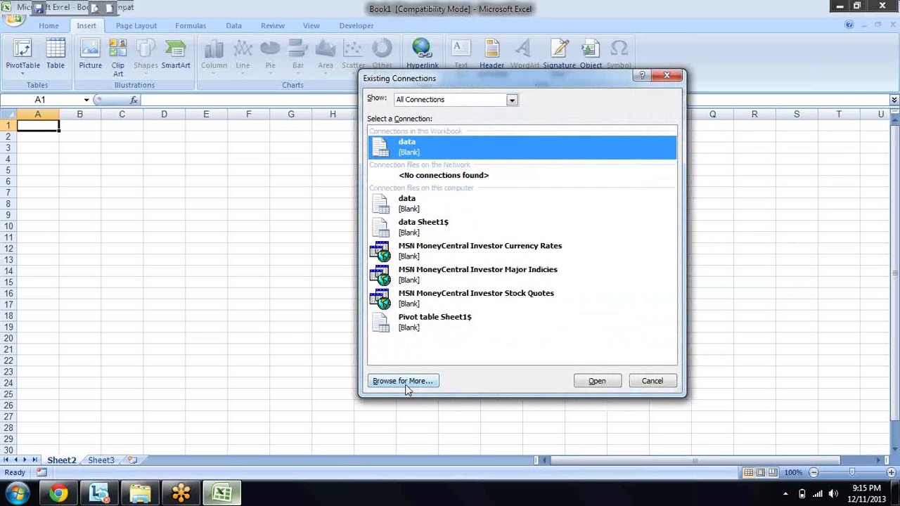
click(406, 386)
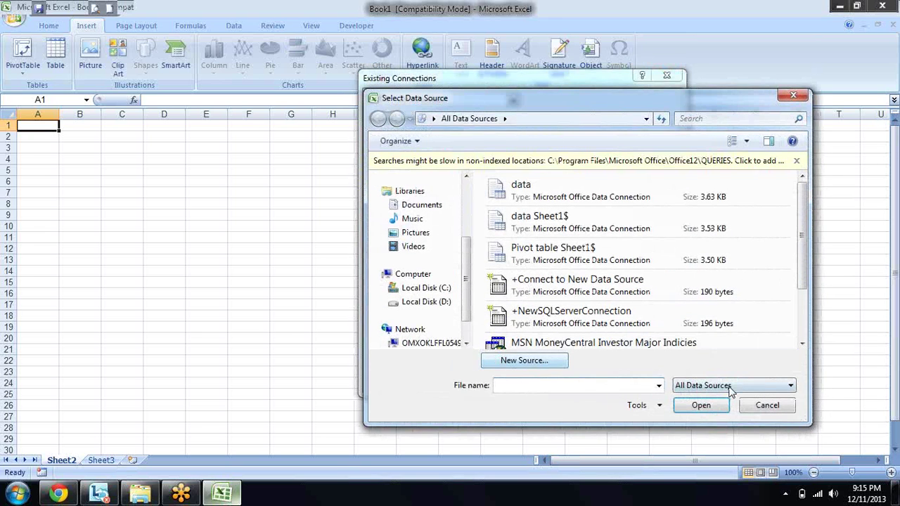
click(723, 392)
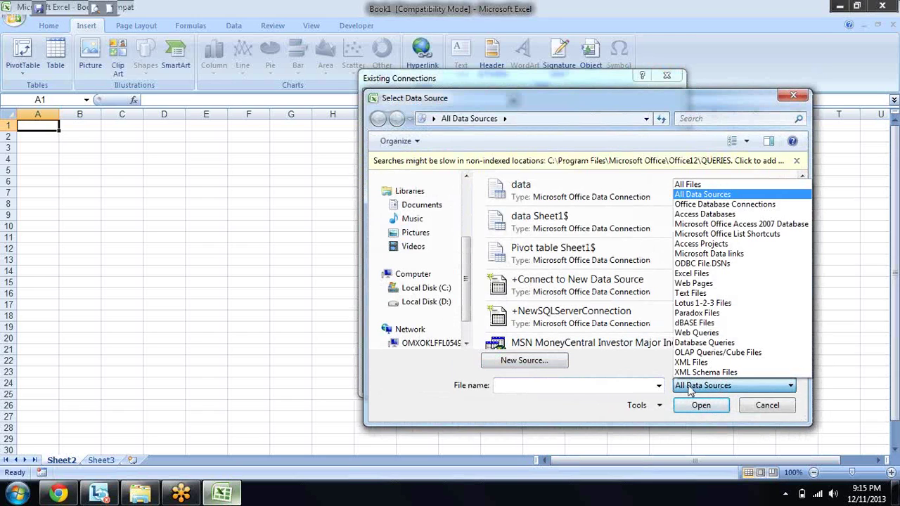
click(708, 274)
Step: Open the Desktop workbook 'data' and choose its Sheet1$ table as the source
drag(466, 260, 473, 180)
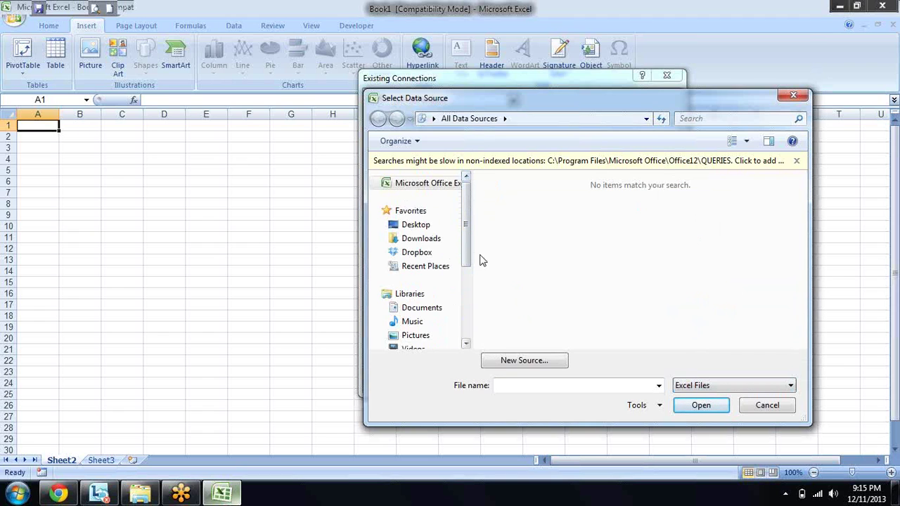
click(419, 225)
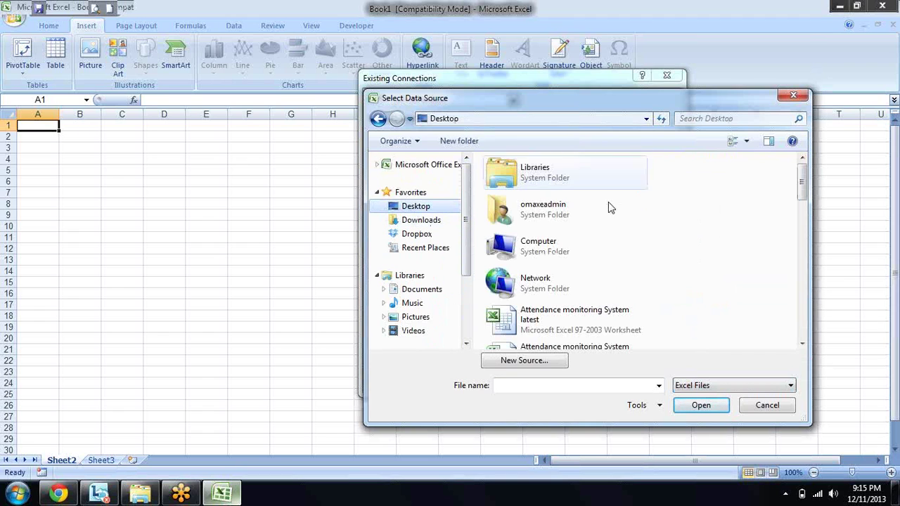
click(532, 253)
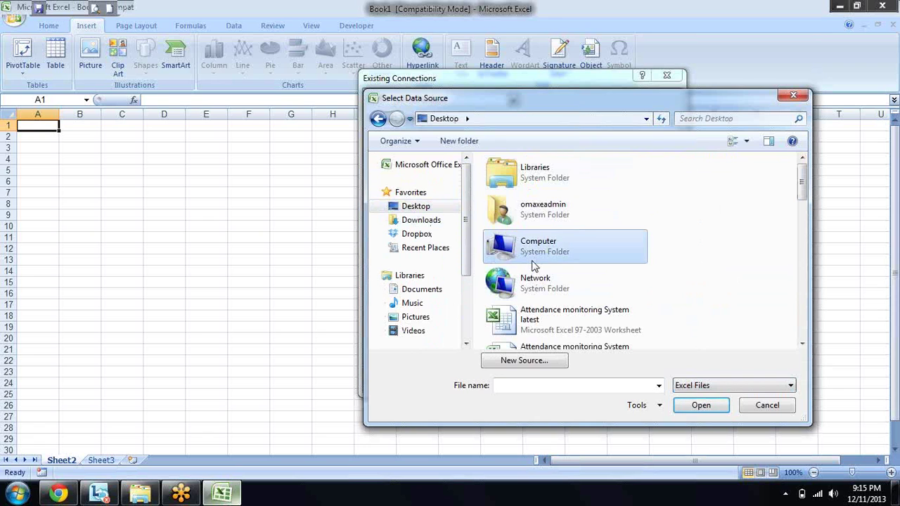
text(data)
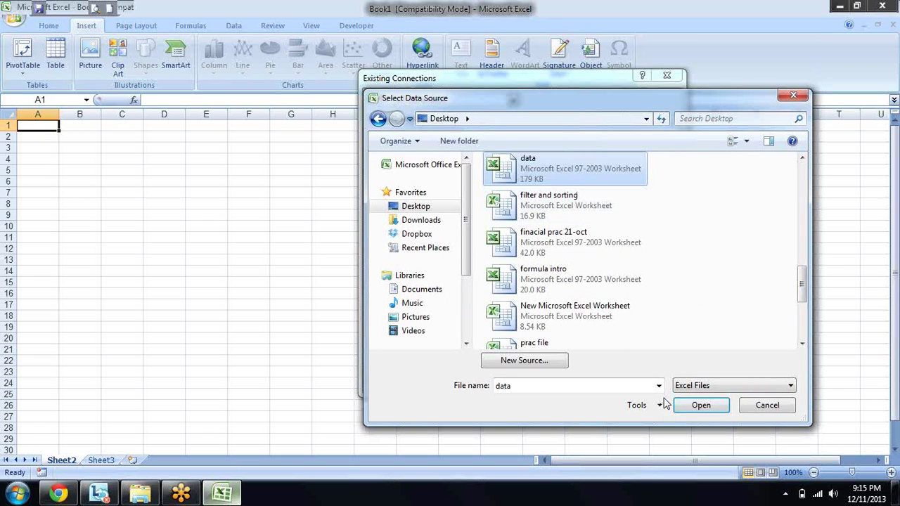
click(681, 406)
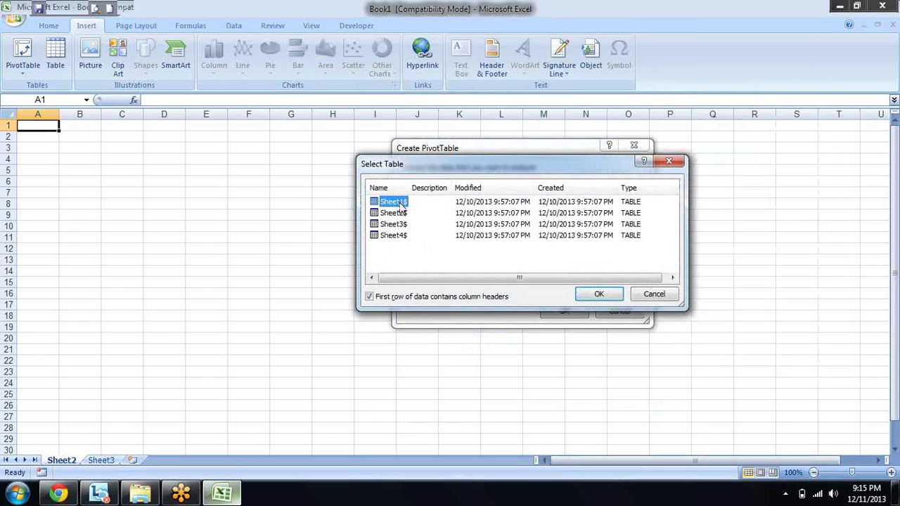
click(598, 294)
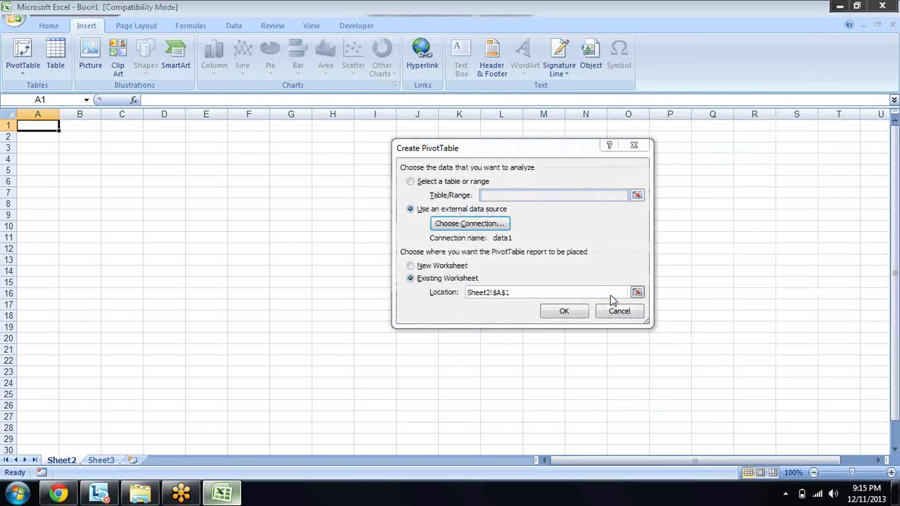
Step: Create the Sheet2 pivot with Count of m-1 in Values, Name as rows, City as columns
click(565, 311)
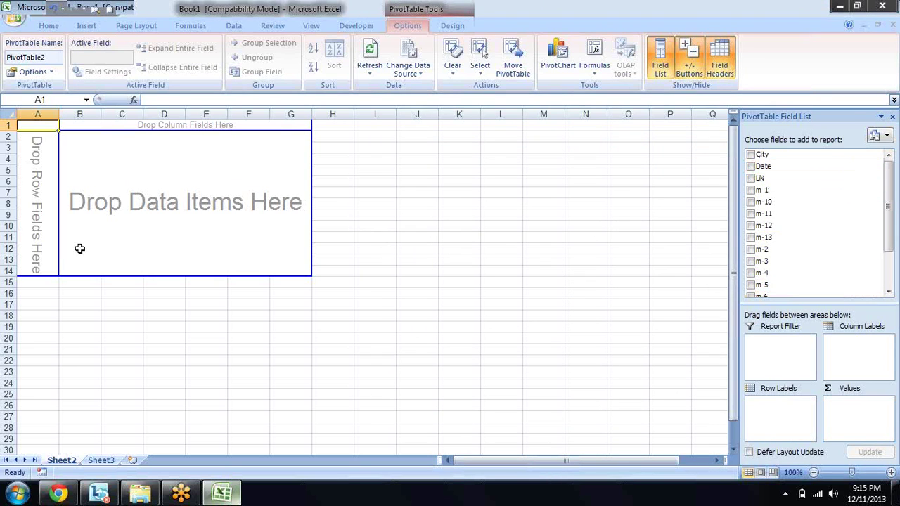
click(750, 154)
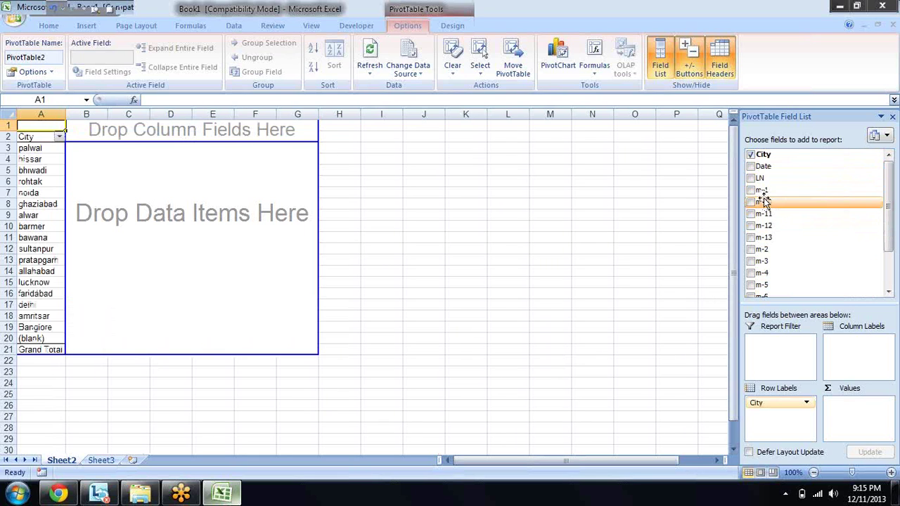
click(750, 191)
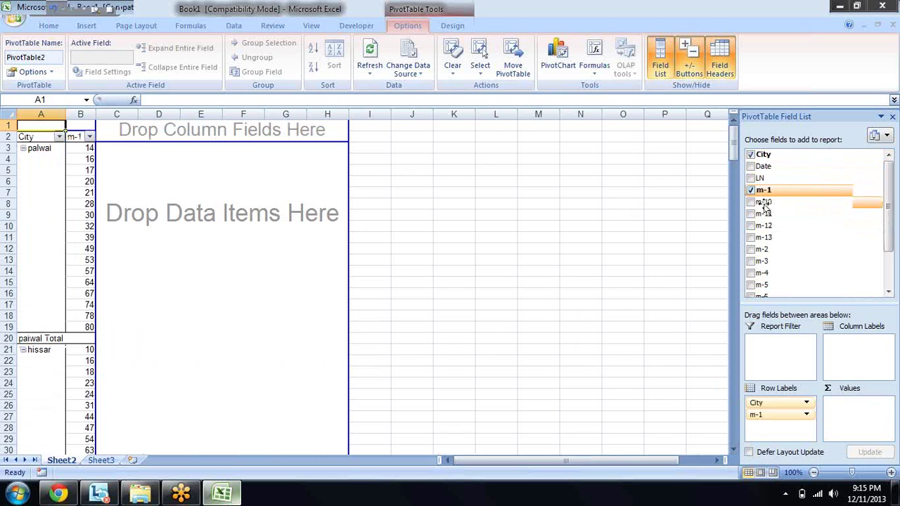
drag(789, 413, 848, 416)
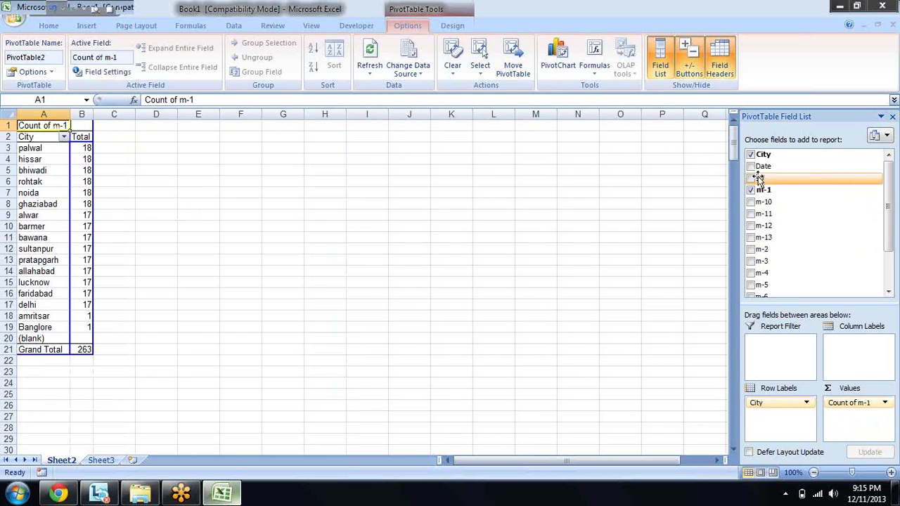
drag(887, 211, 888, 307)
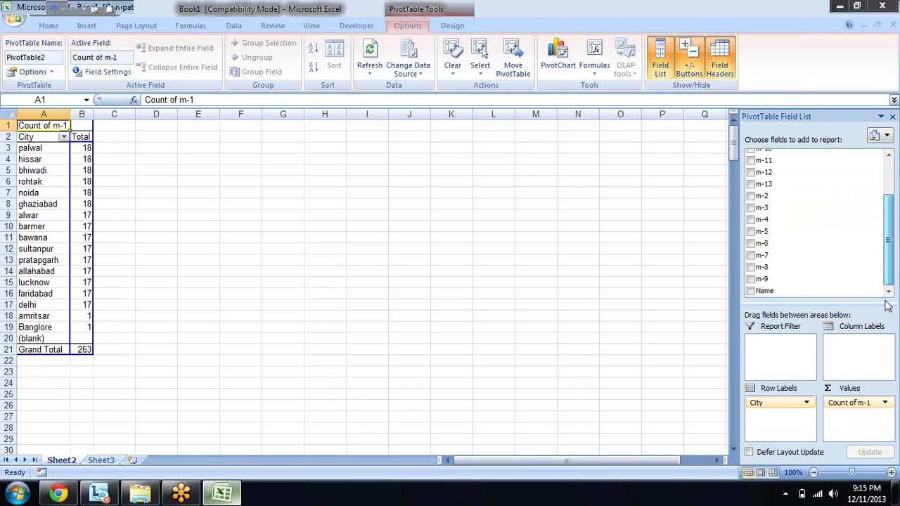
drag(762, 292, 773, 416)
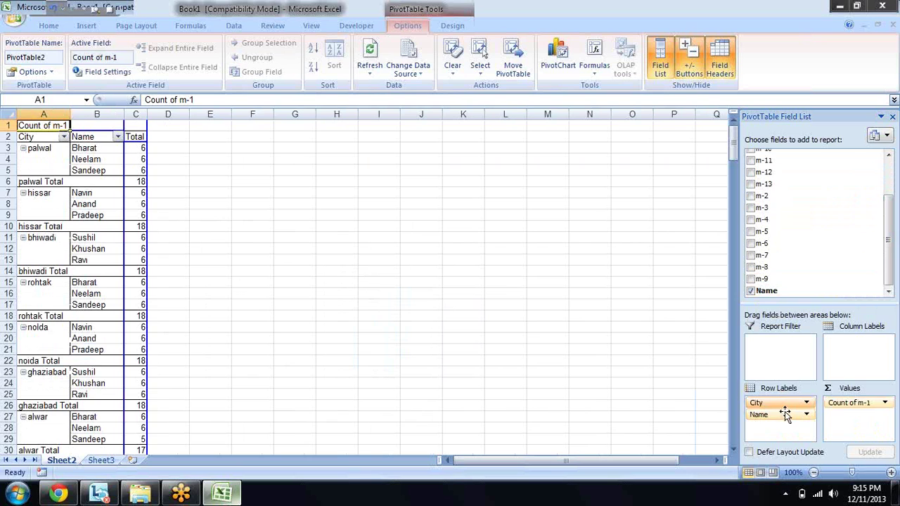
drag(782, 402, 858, 368)
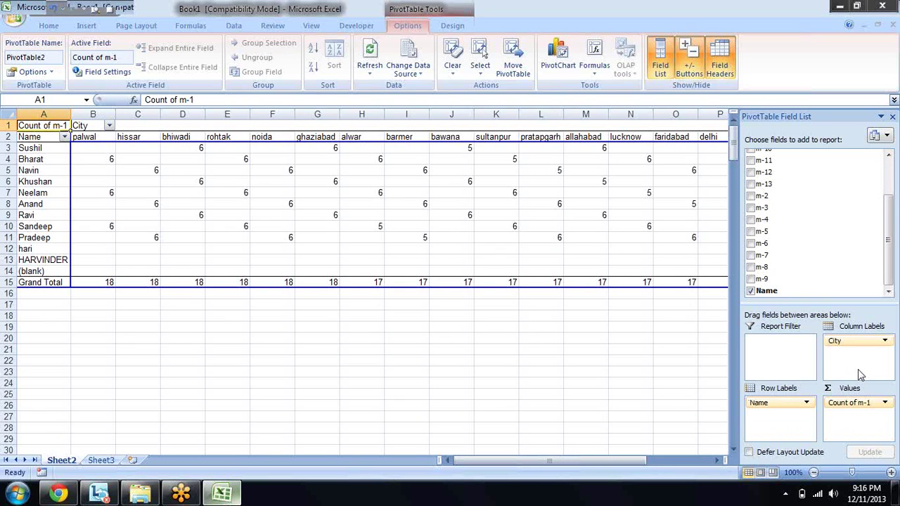
key(Down)
key(Down)
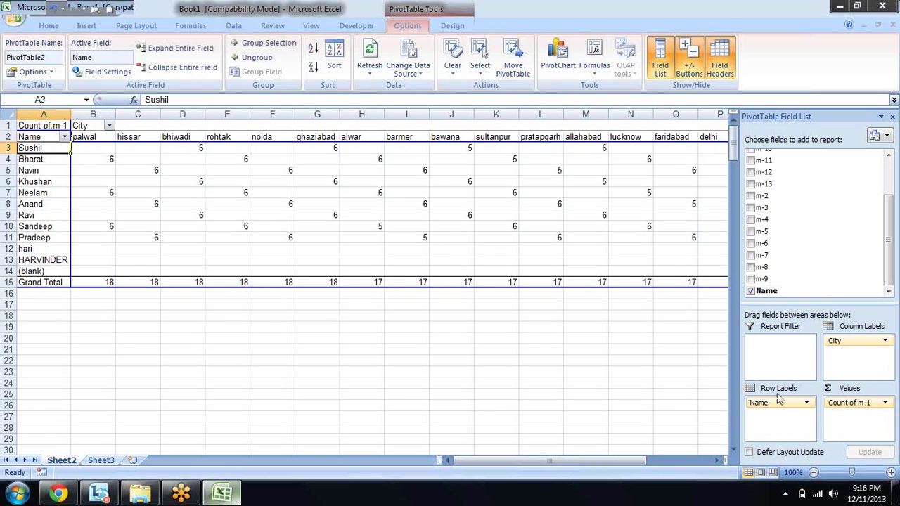
key(Right)
key(Right)
key(Right)
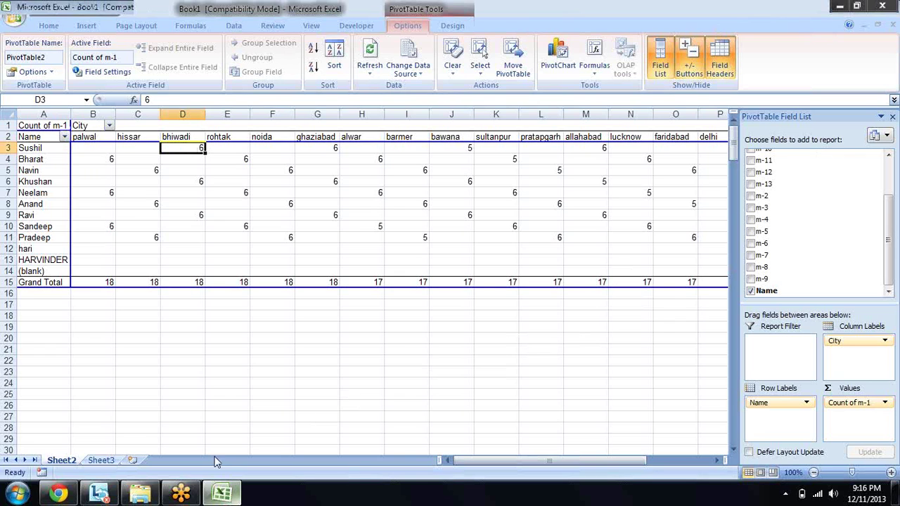
Step: Go to the blank Sheet3 with the Insert ribbon showing, then switch to Chrome's Gmail inbox
click(100, 460)
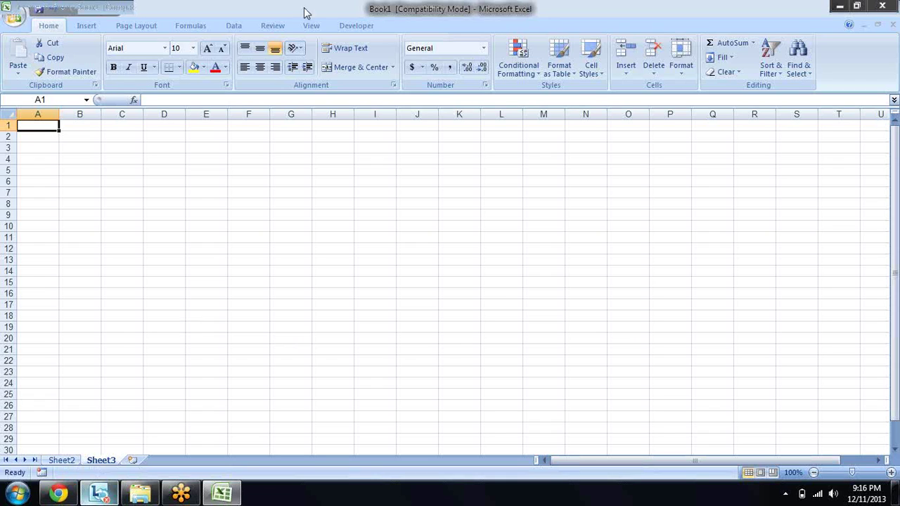
click(88, 27)
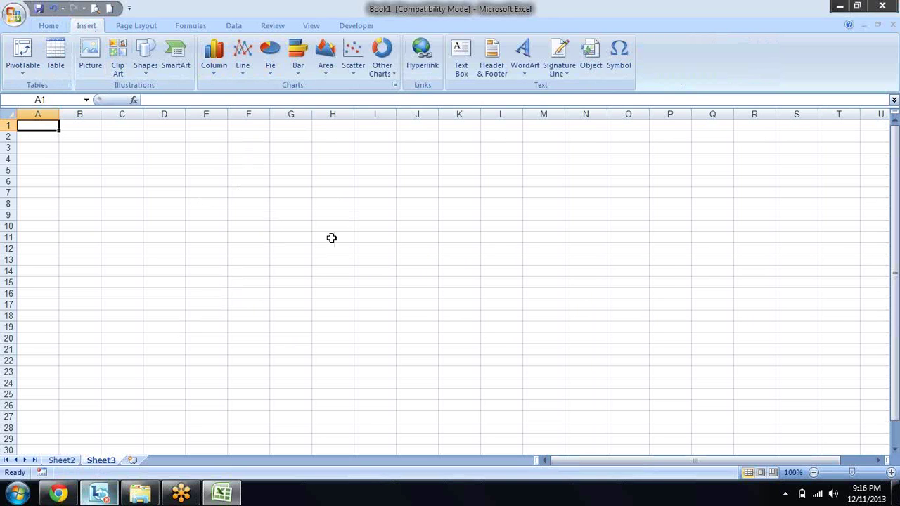
click(58, 492)
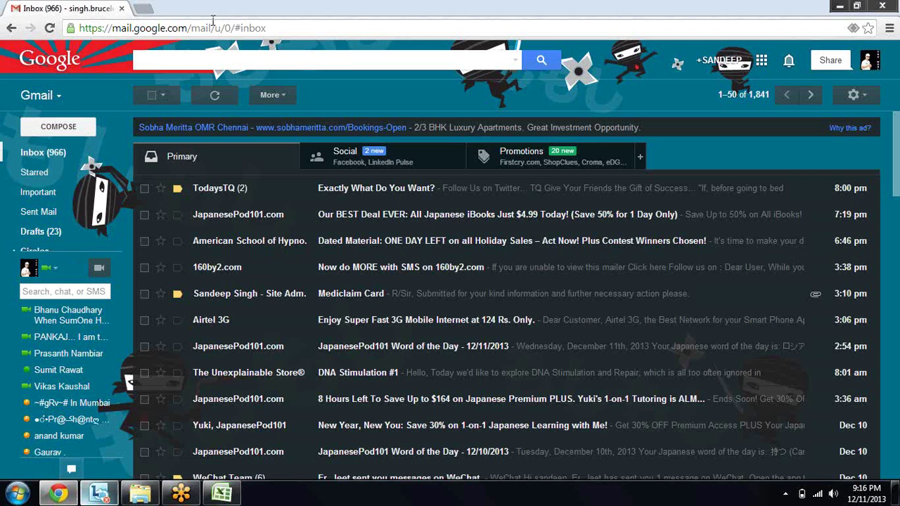
Step: Open a new Chrome tab and reach the google.co.in home page after a stray indianrail detour
click(143, 8)
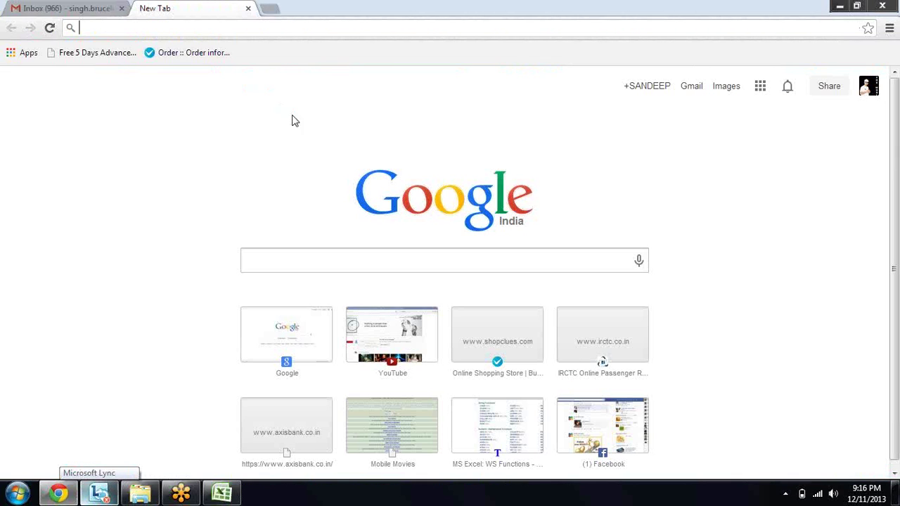
key(alt+Tab)
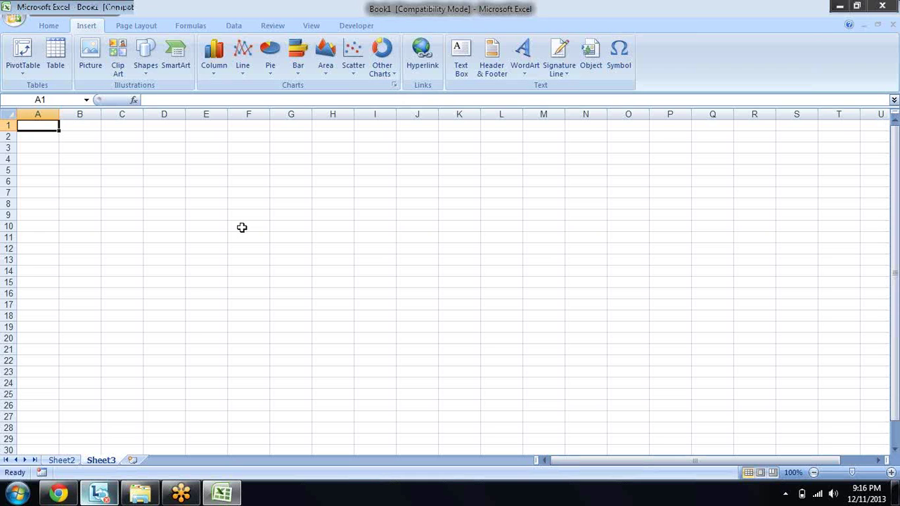
key(alt+Tab)
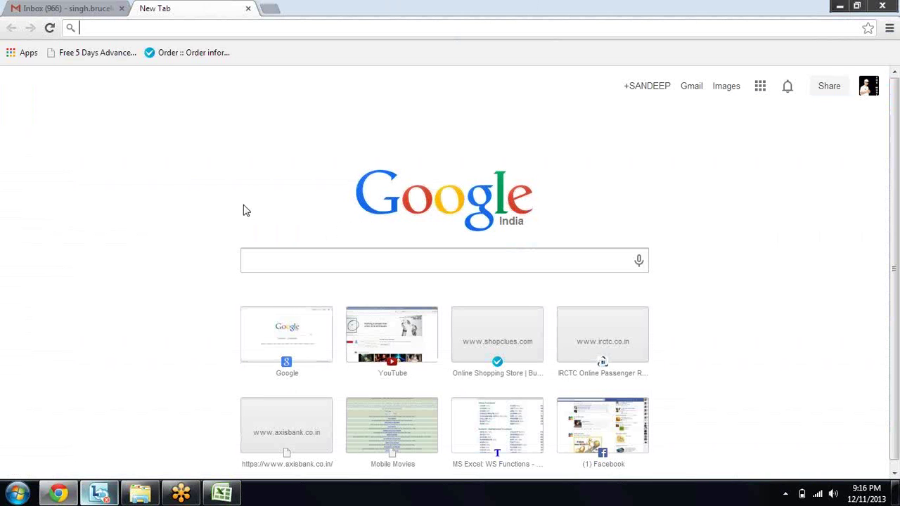
click(286, 261)
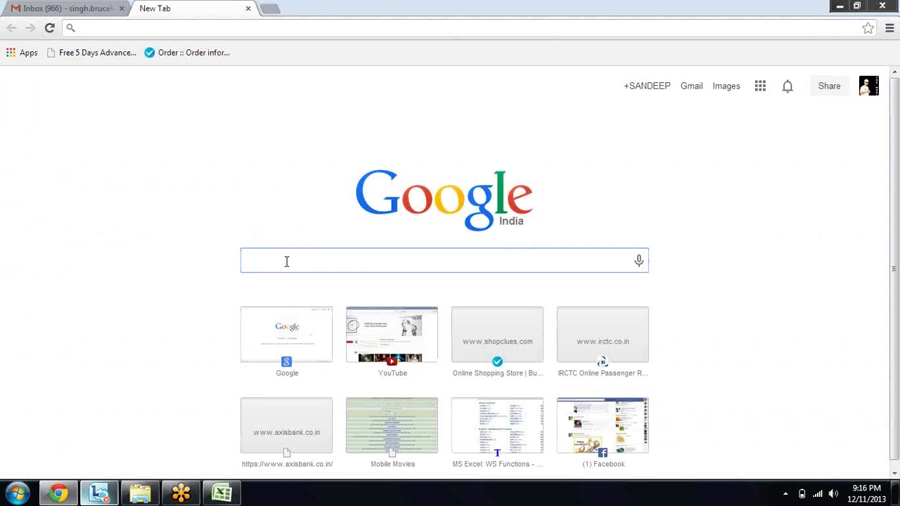
text(india)
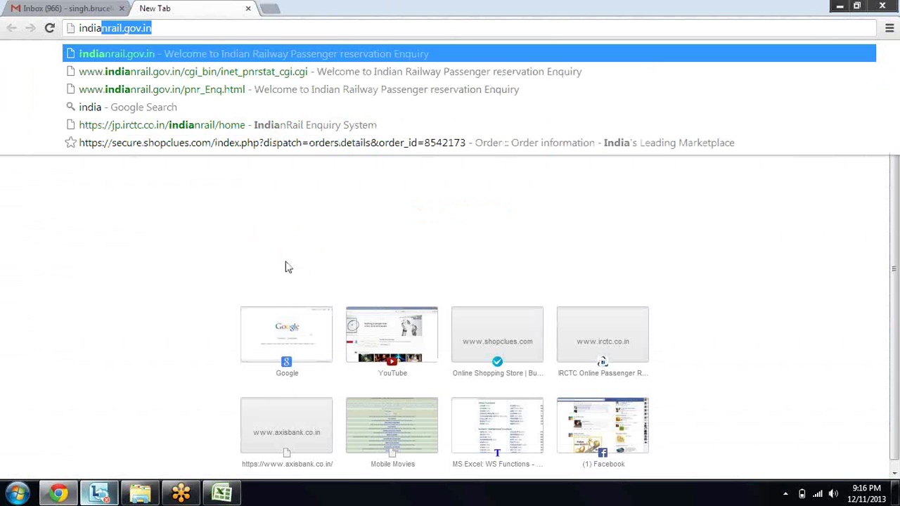
key(Return)
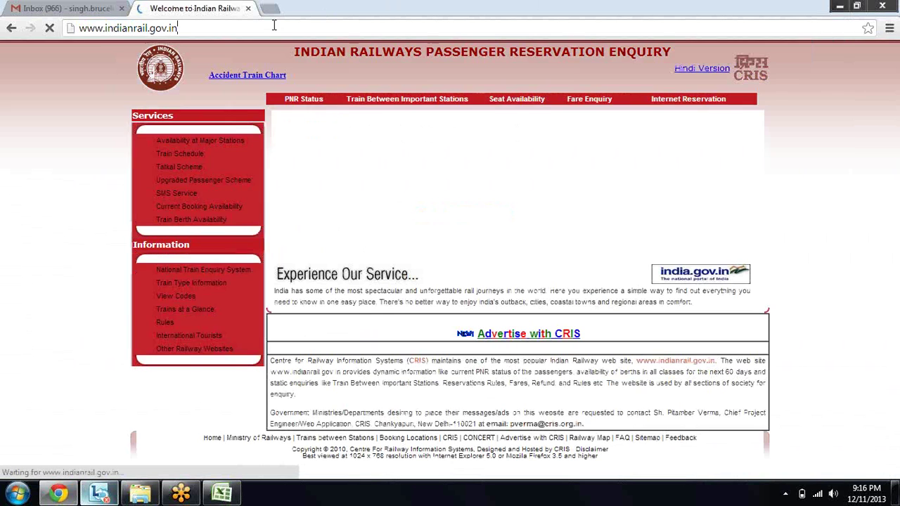
click(275, 26)
text(go)
key(BackSpace)
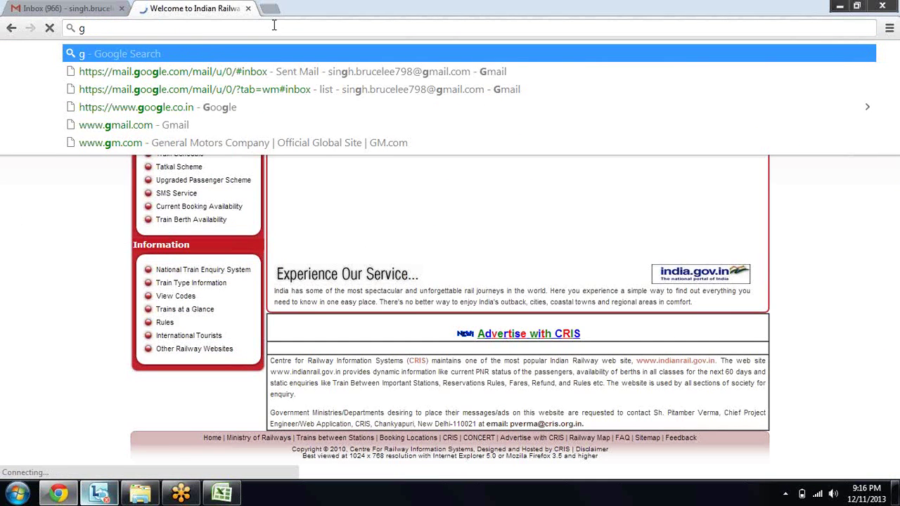
key(Down)
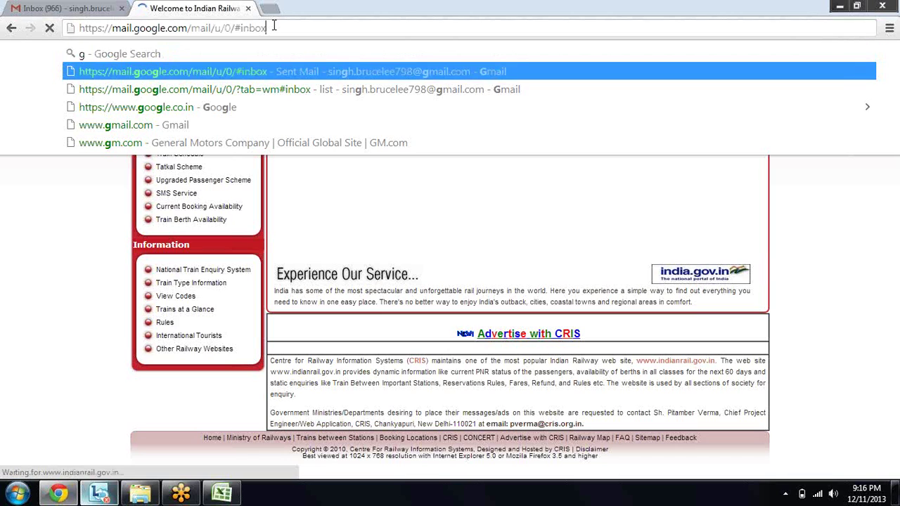
key(Down)
key(Down)
key(Return)
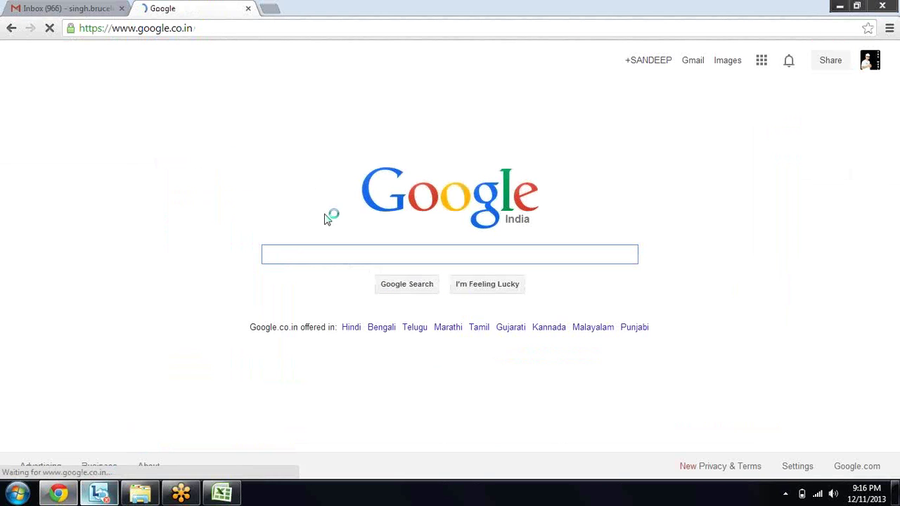
Step: Search Google for 'india' and browse the Images results
text(india)
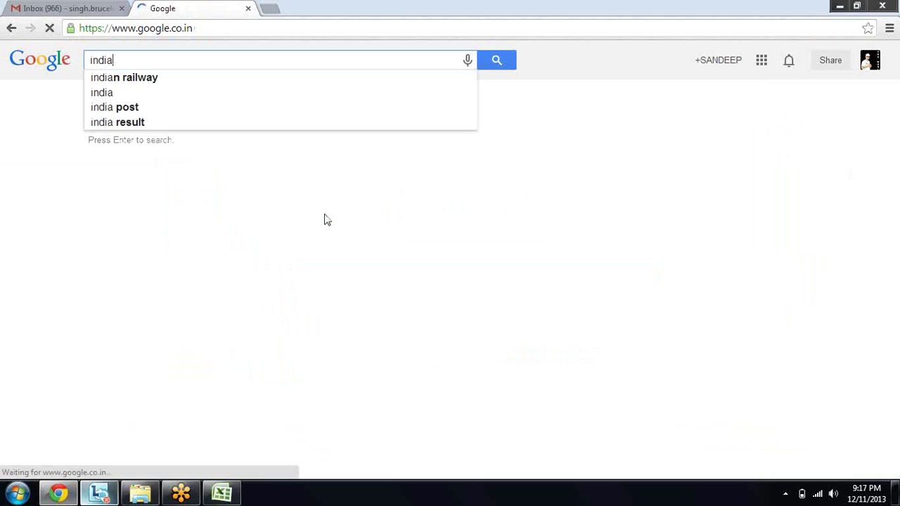
key(Return)
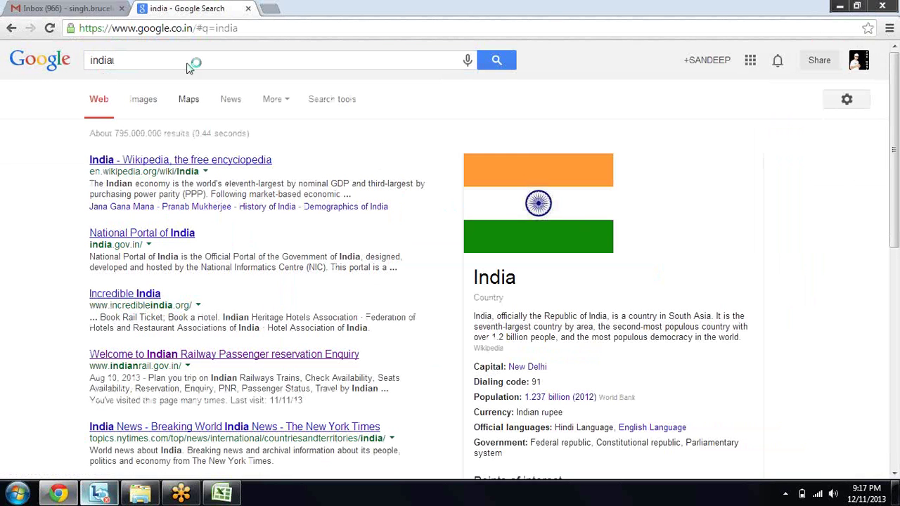
click(146, 101)
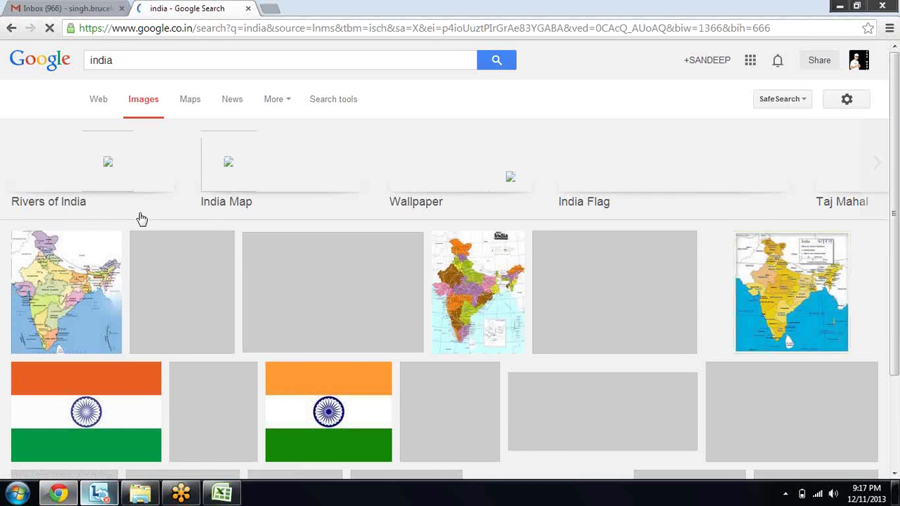
scroll(107, 243, down, 1)
scroll(108, 242, down, 2)
scroll(107, 245, down, 1)
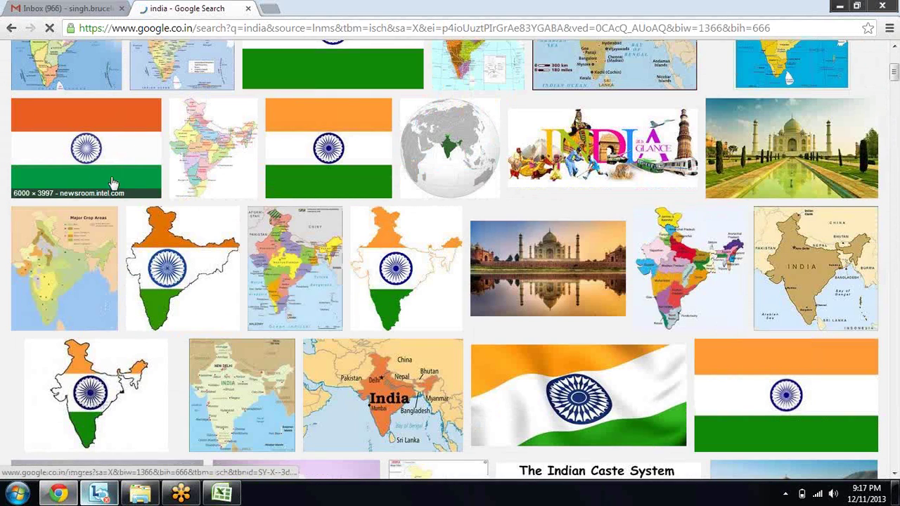
Step: Copy an Indian flag image from its preview and return to Excel
click(333, 163)
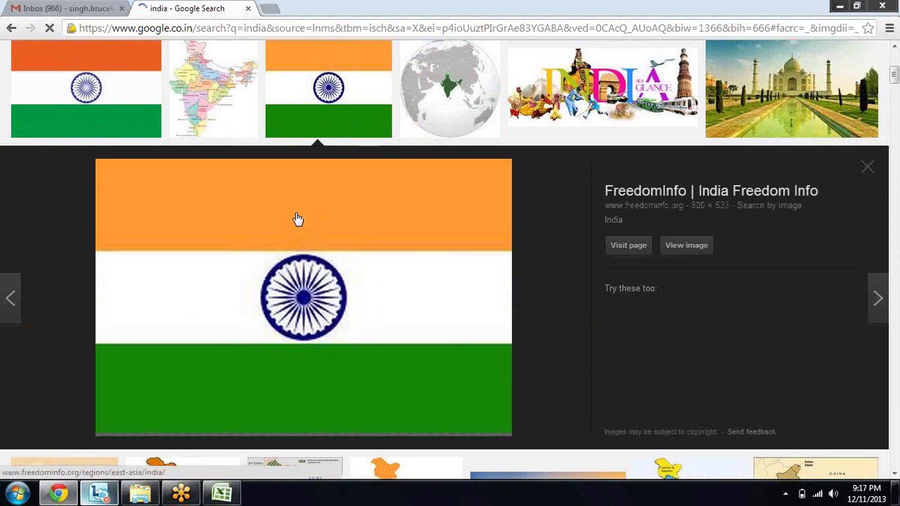
right_click(296, 216)
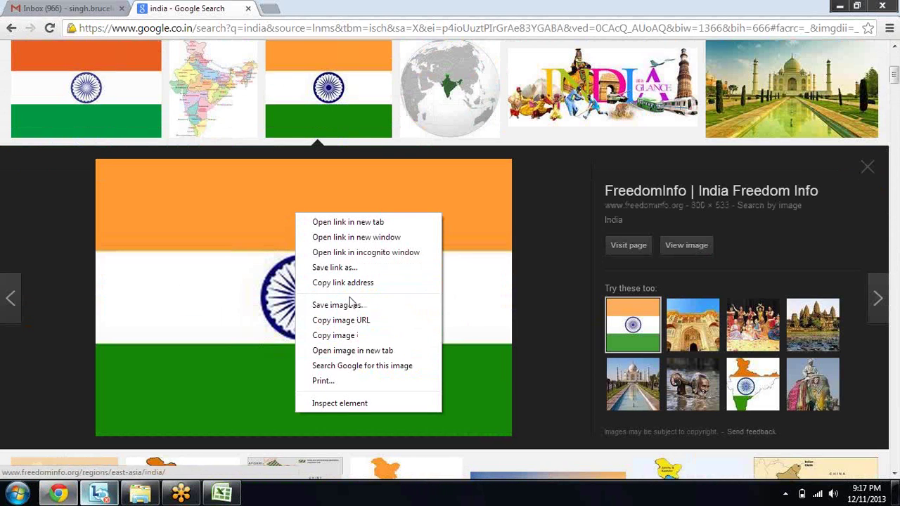
click(364, 343)
key(alt+Tab)
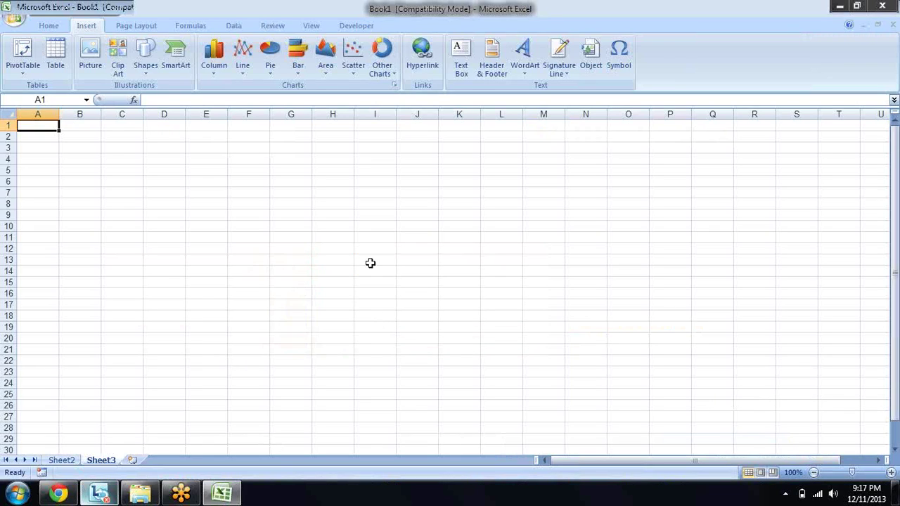
Step: Paste the copied flag onto Sheet3, then select cell A3
key(ctrl+v)
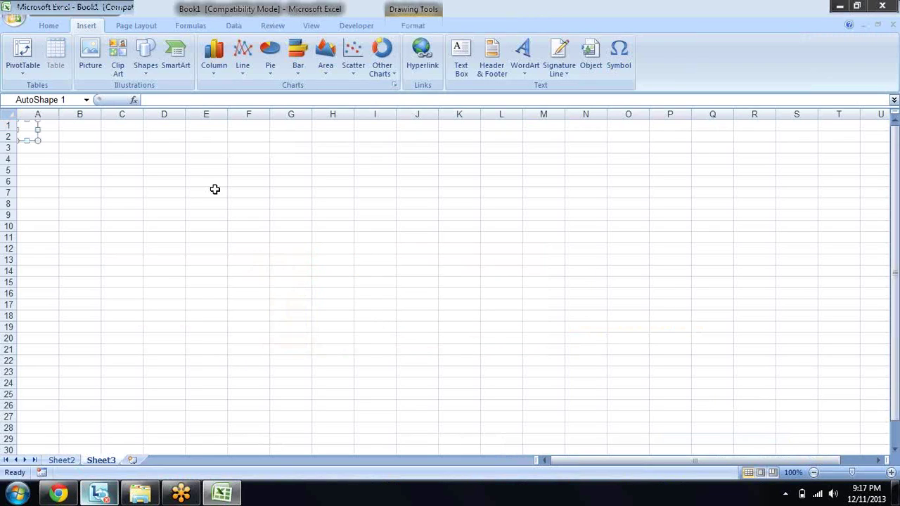
click(161, 238)
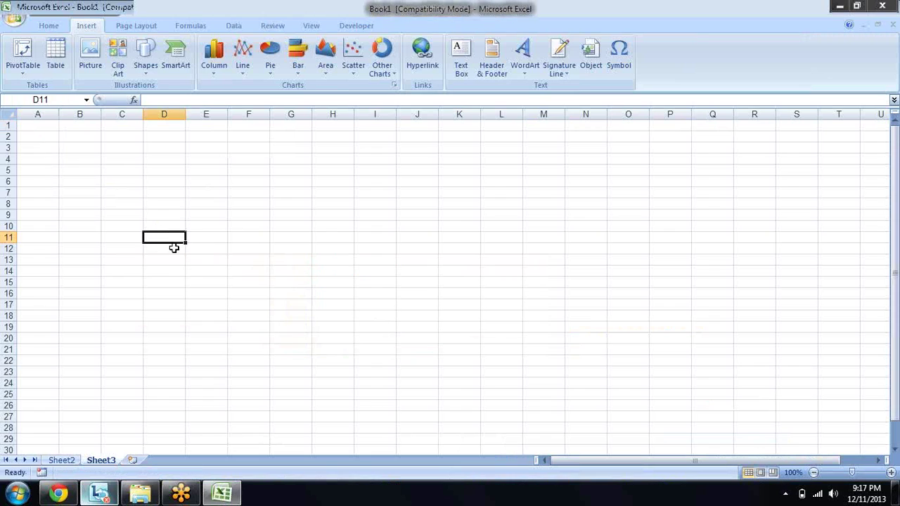
click(145, 195)
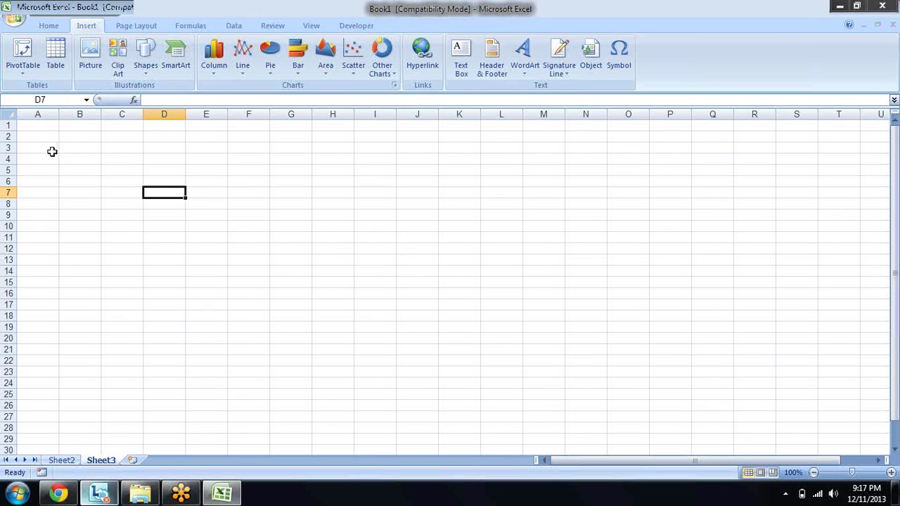
key(Up)
key(Up)
key(Up)
key(Up)
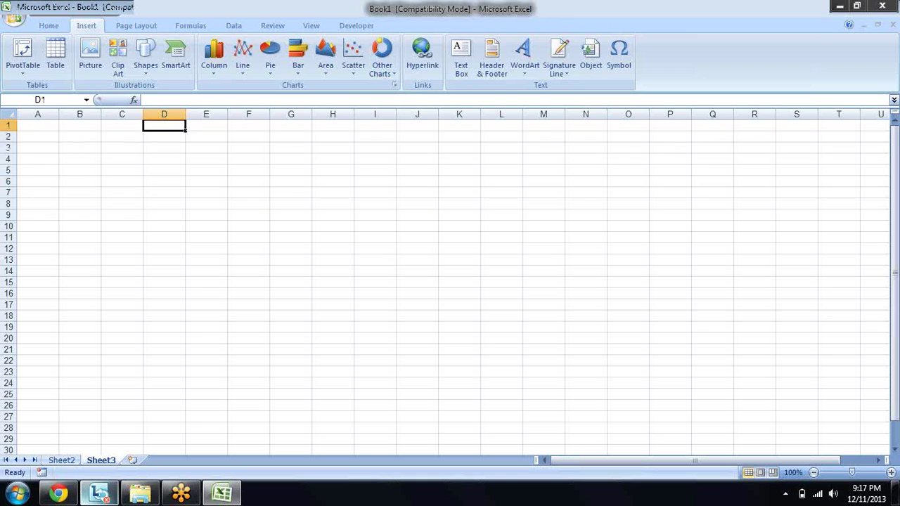
click(32, 123)
click(42, 149)
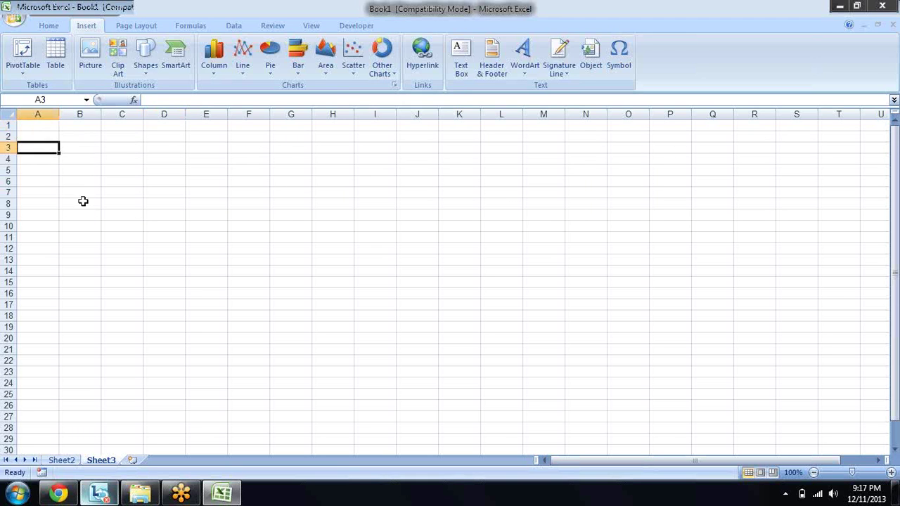
Step: Re-copy the flag image in Chrome and paste it into Excel at A3
right_click(339, 280)
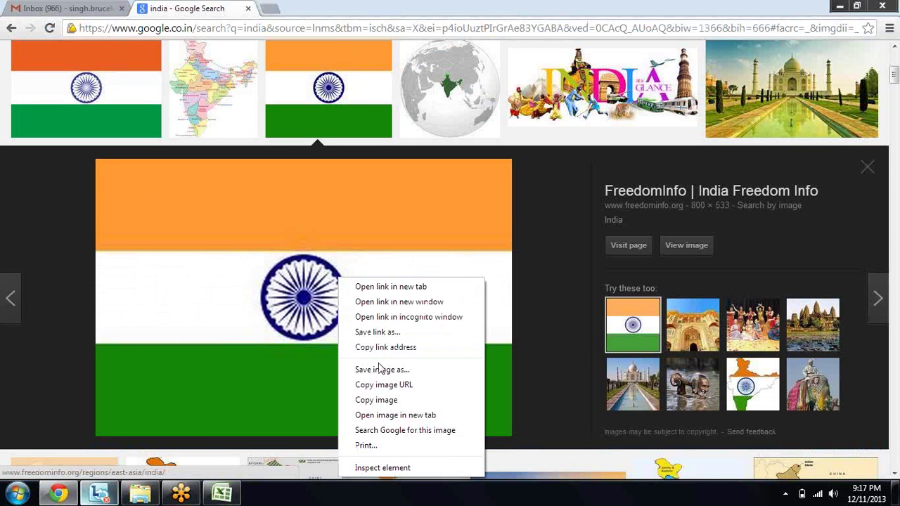
click(383, 400)
key(alt+Tab)
key(ctrl+v)
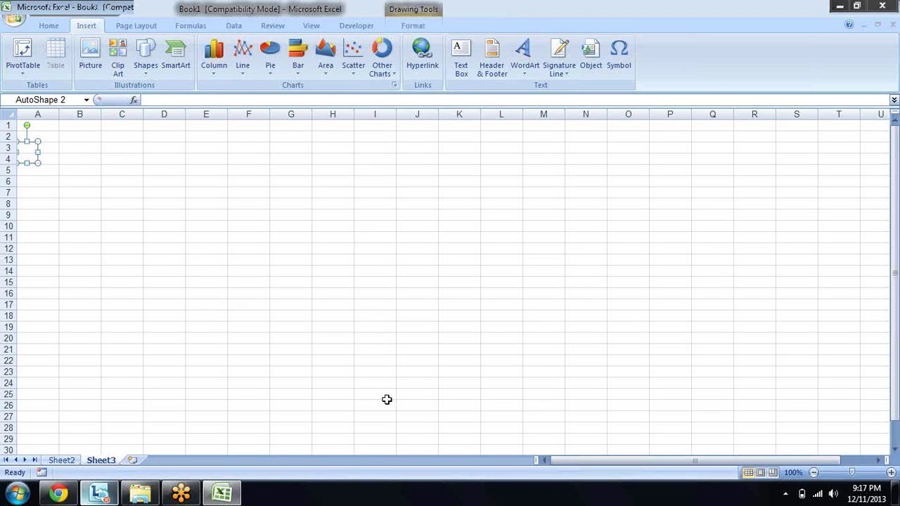
Step: Enlarge the pasted flag object to span about B4 to E20, nudging it right
click(159, 167)
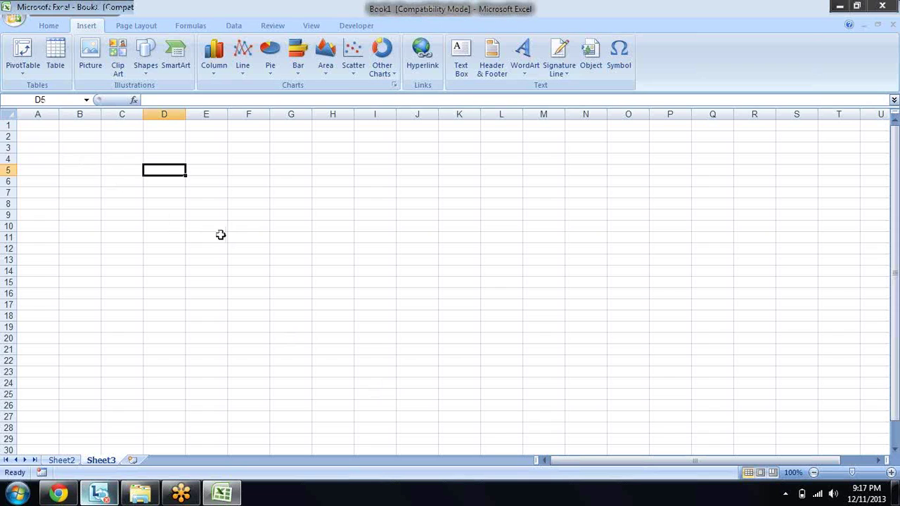
click(92, 193)
click(40, 134)
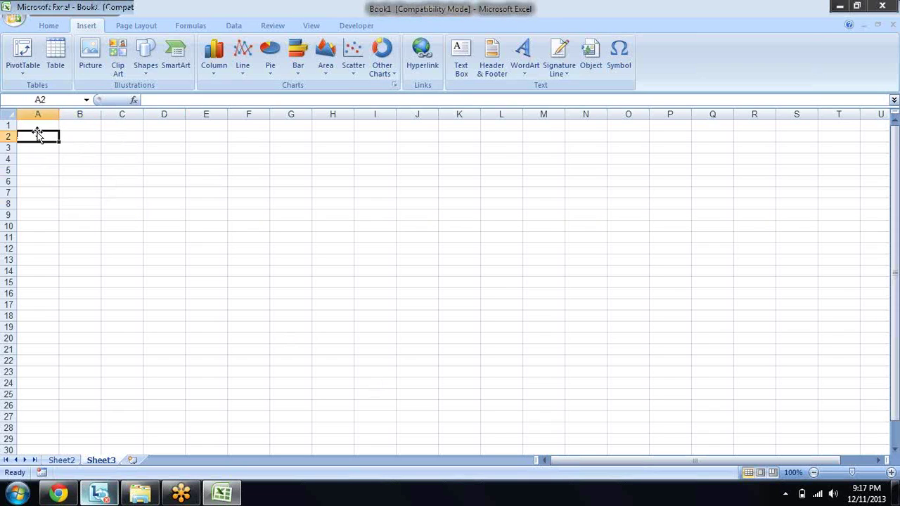
click(36, 155)
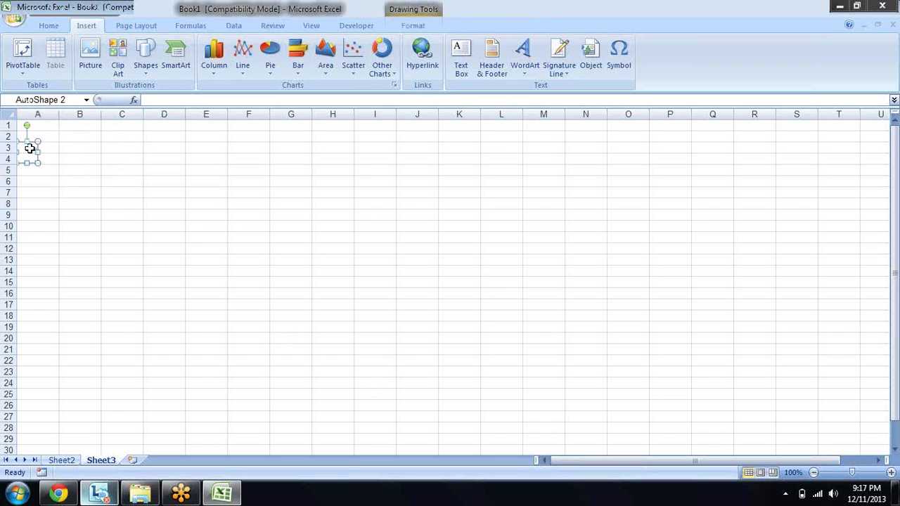
drag(38, 140, 185, 332)
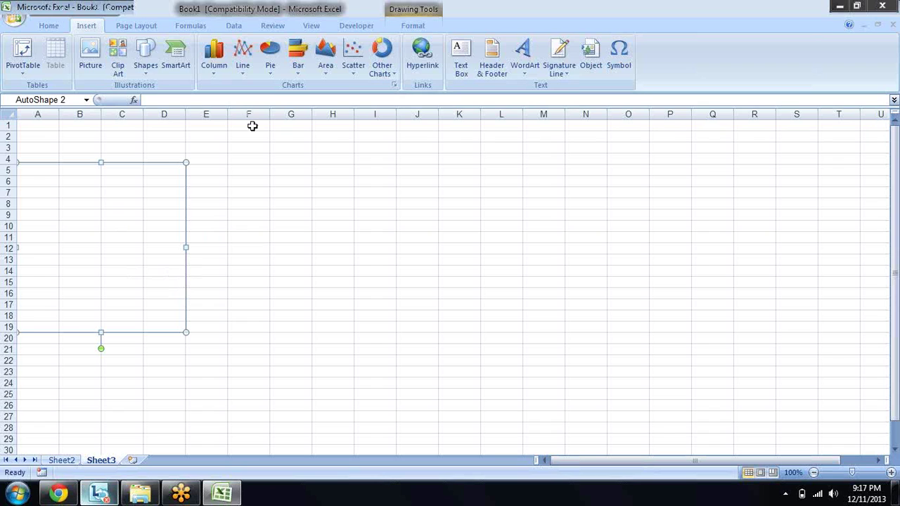
key(Right)
key(Right)
key(Right)
key(Right)
key(Right)
key(Right)
key(Right)
key(Right)
key(Right)
key(Right)
key(Right)
key(Right)
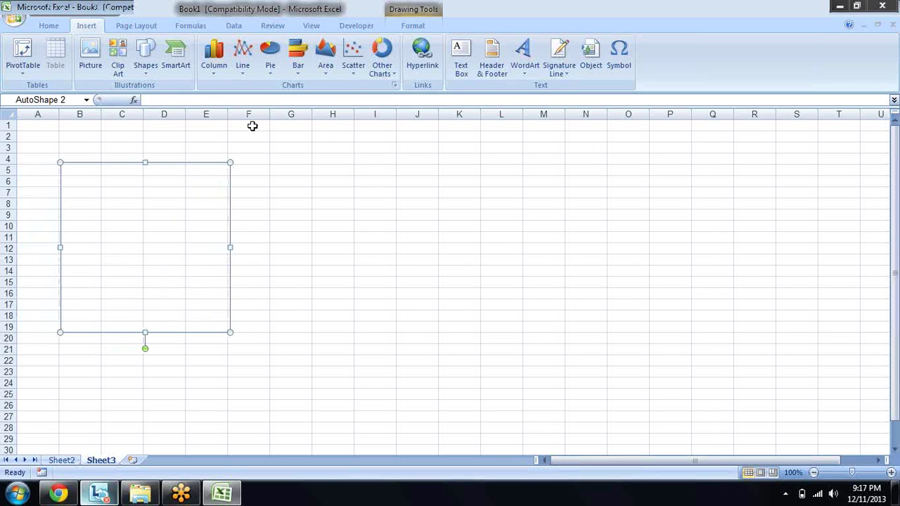
Step: Try launching Paint via Run, close the extra Excel window, and bring up the Start menu
key(super+r)
text(pain)
key(BackSpace)
key(BackSpace)
key(BackSpace)
key(BackSpace)
text(paint)
key(Return)
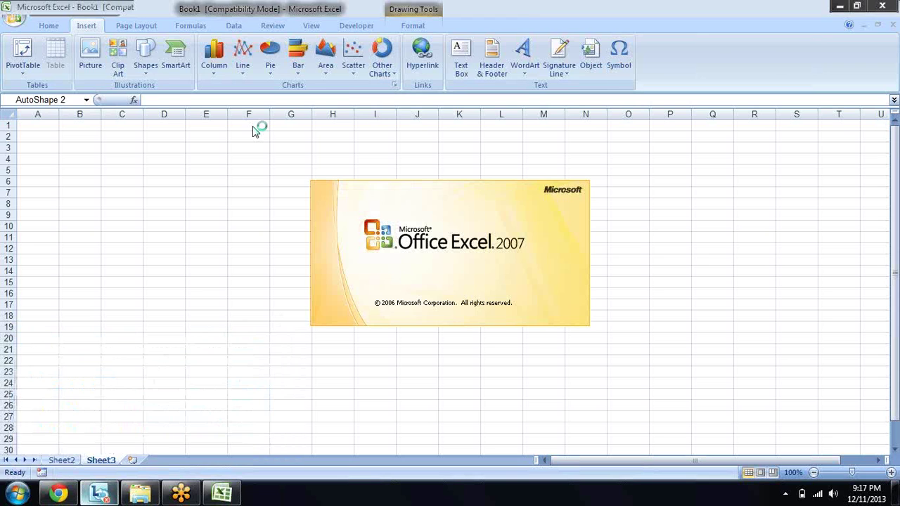
click(882, 6)
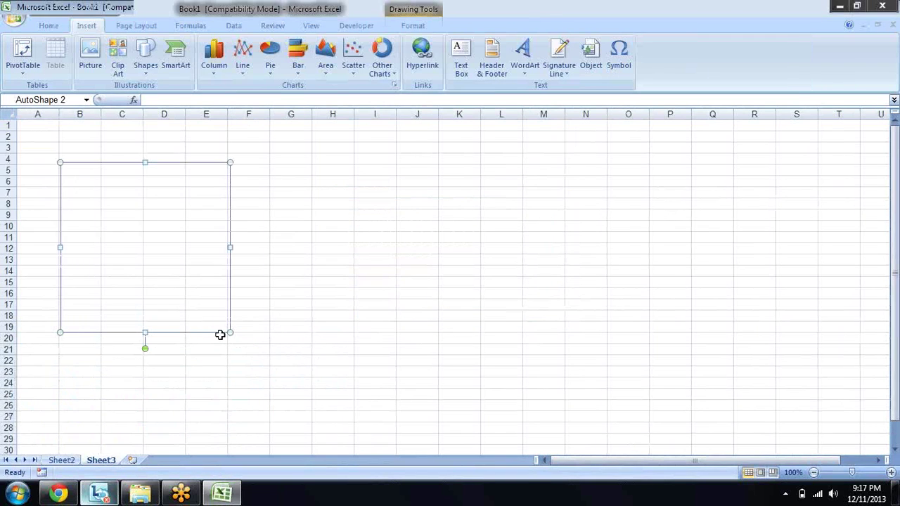
click(15, 492)
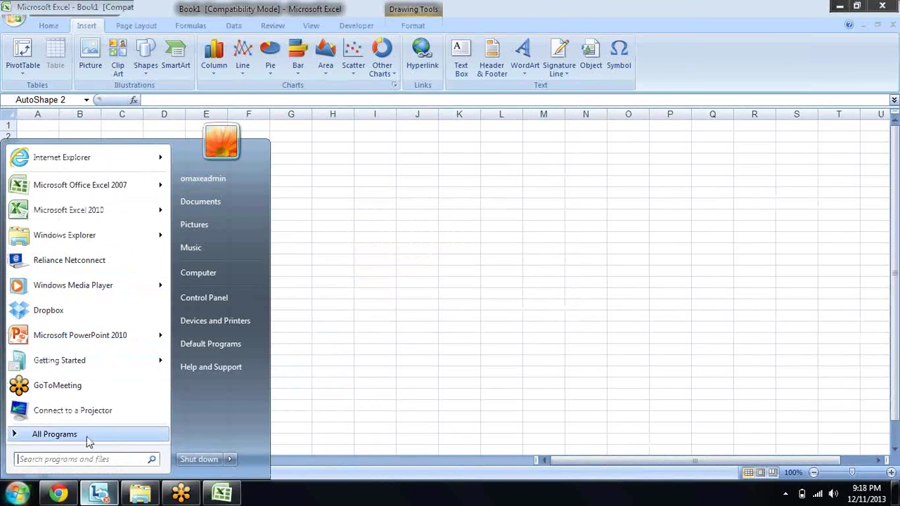
Step: Launch Paint from All Programs > Accessories
click(89, 440)
click(88, 434)
click(104, 434)
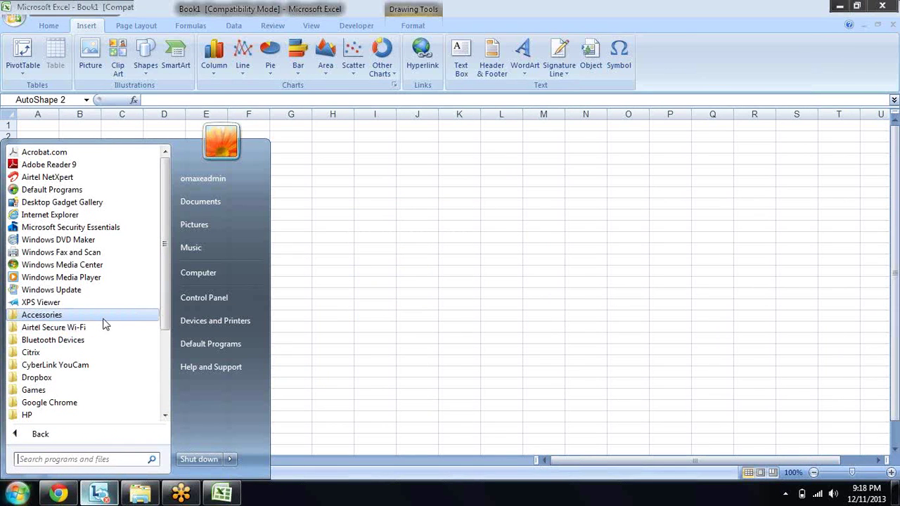
click(106, 317)
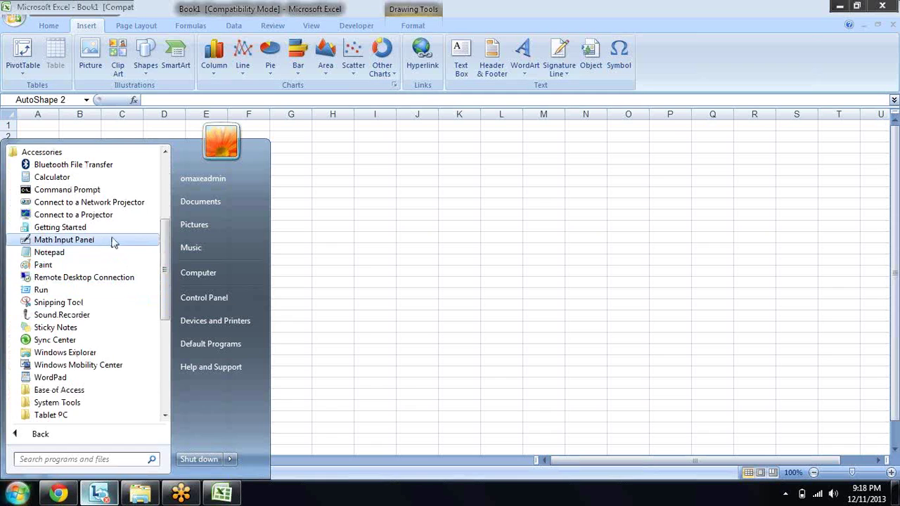
mouse_move(164, 281)
mouse_down()
mouse_move(161, 385)
mouse_move(157, 278)
mouse_up()
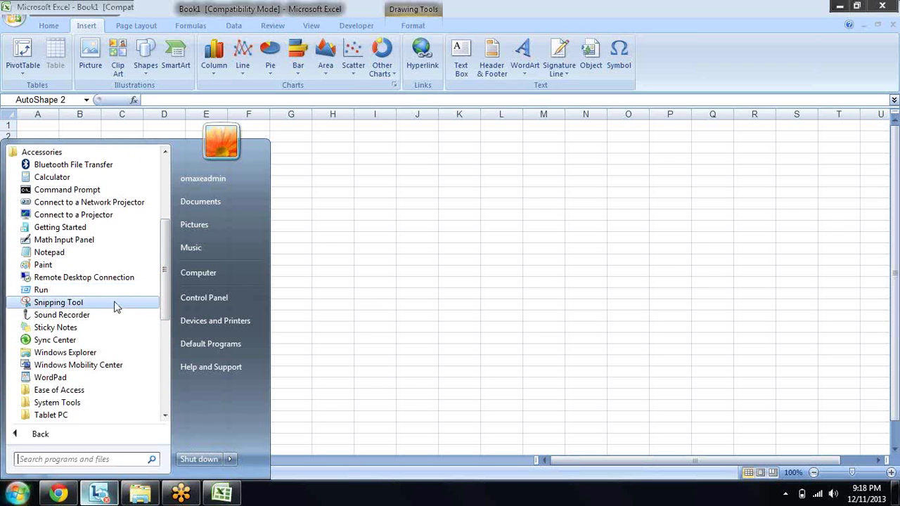
click(80, 267)
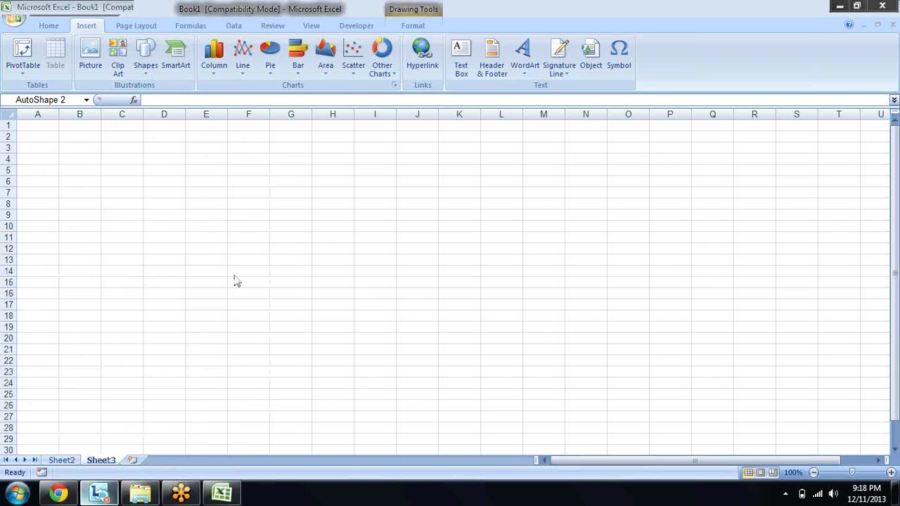
Step: Paste the Indian flag into Paint, then paste it onto Sheet3 near A1
key(ctrl+v)
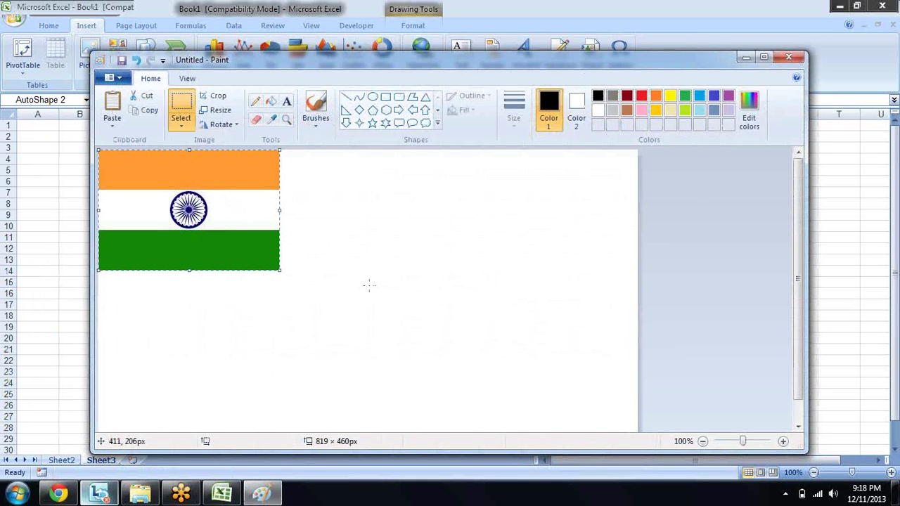
key(alt+Tab)
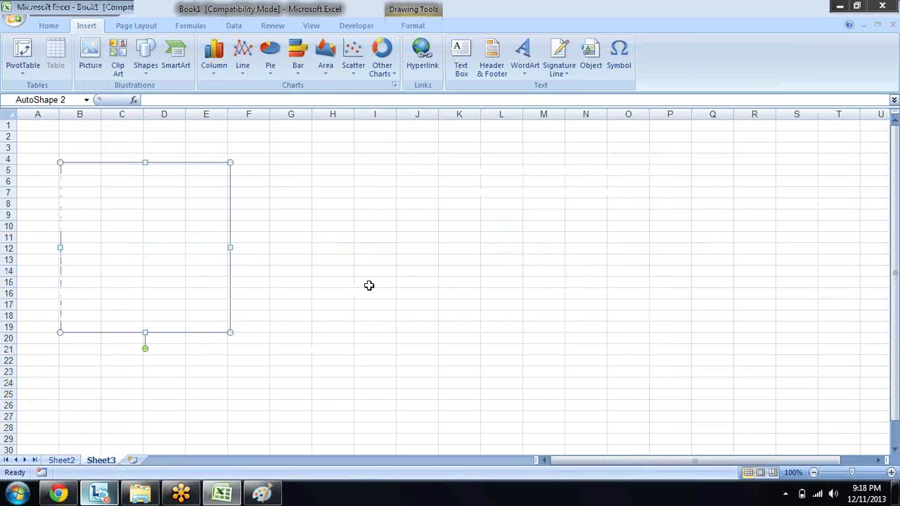
click(476, 215)
key(ctrl+v)
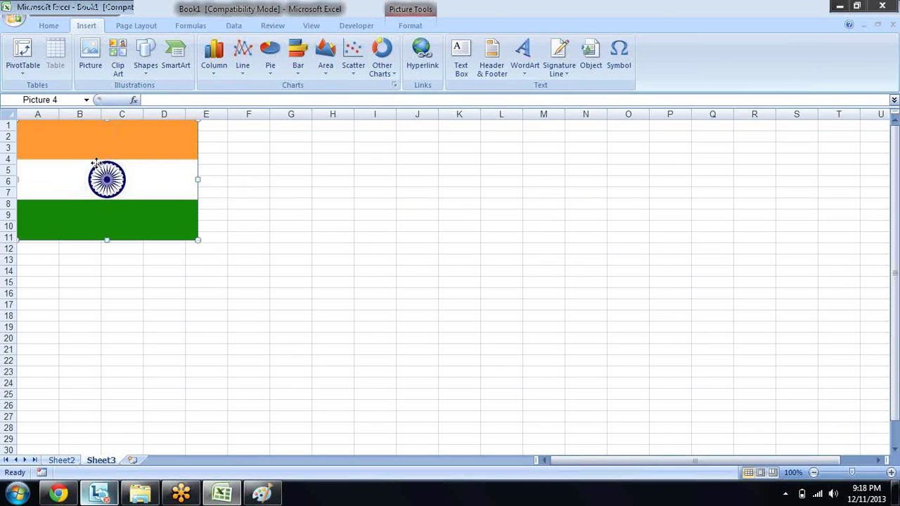
Step: Move and resize the Indian flag to sit around E5 to I14
drag(96, 163, 256, 208)
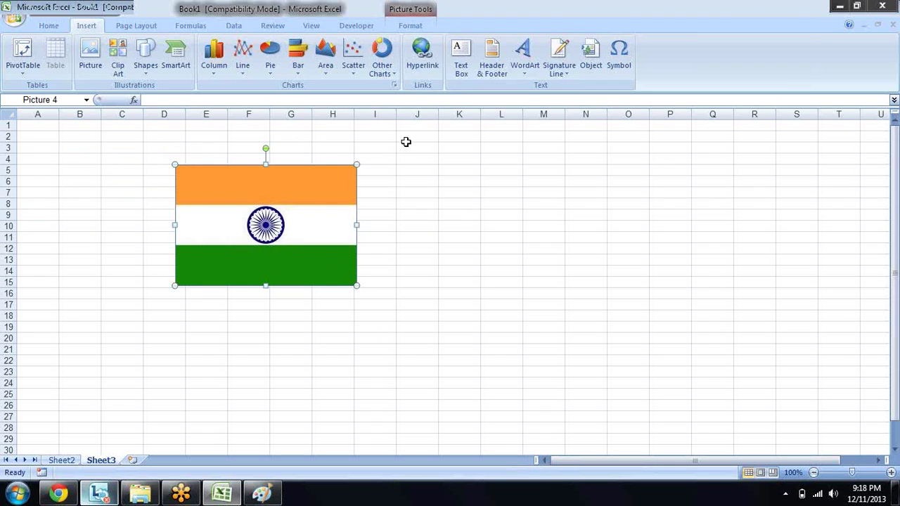
drag(355, 166, 393, 152)
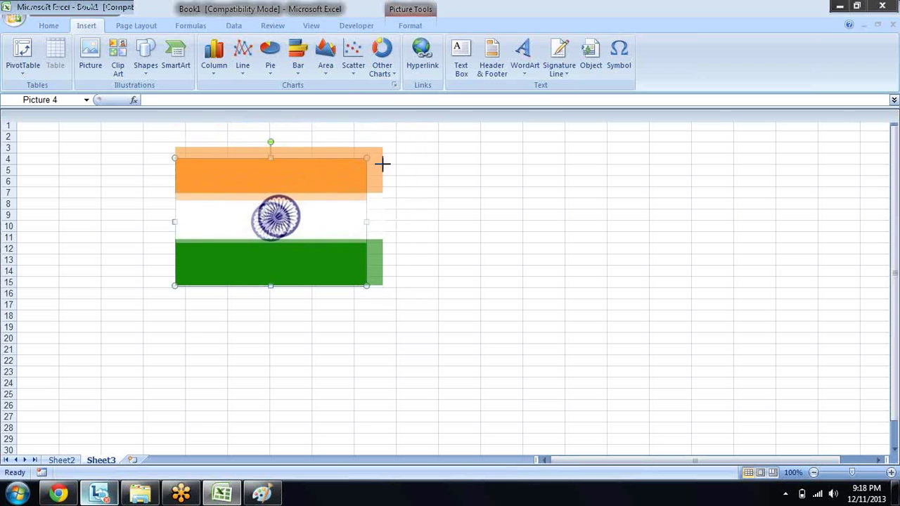
mouse_move(392, 152)
mouse_down()
mouse_move(364, 180)
mouse_move(440, 161)
mouse_up()
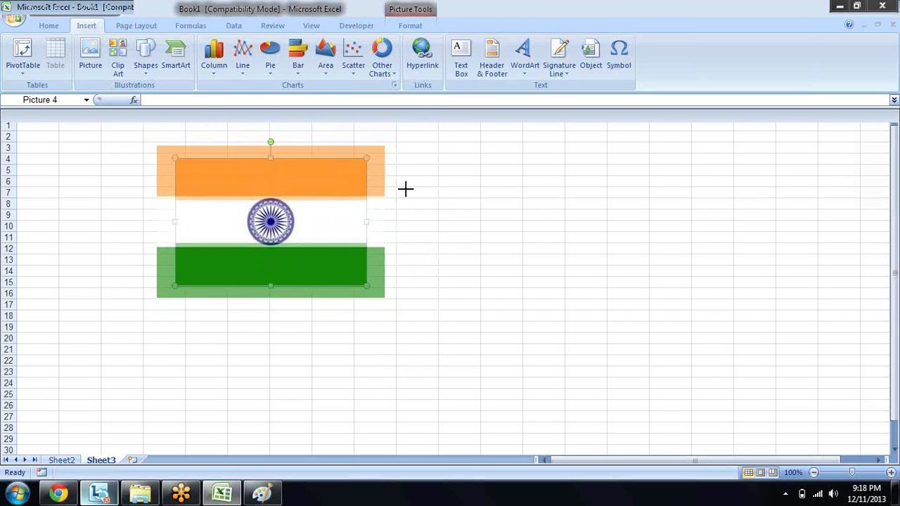
drag(398, 182, 424, 186)
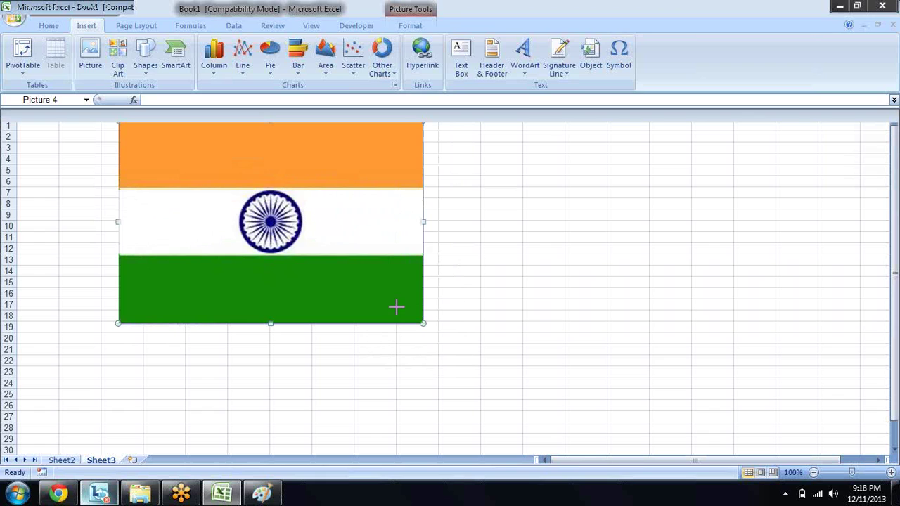
drag(348, 272, 348, 273)
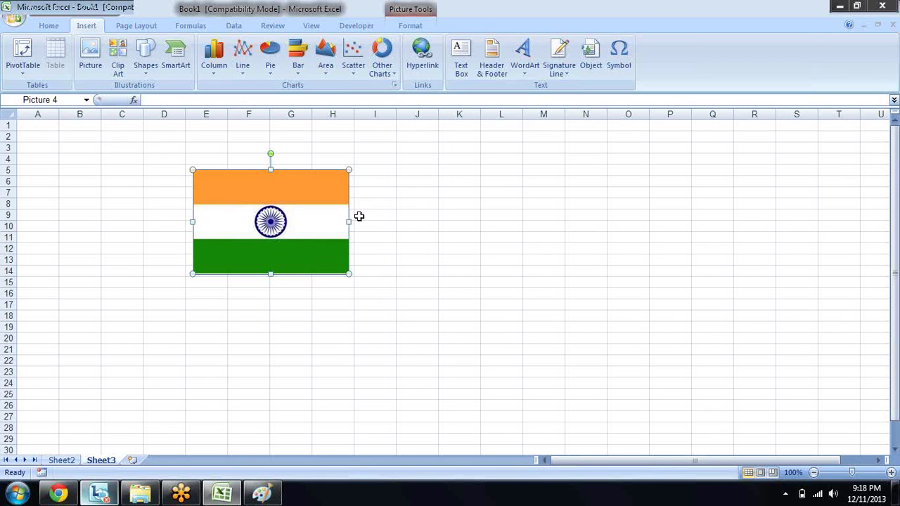
mouse_move(360, 219)
mouse_down()
mouse_move(419, 220)
mouse_move(357, 226)
mouse_up()
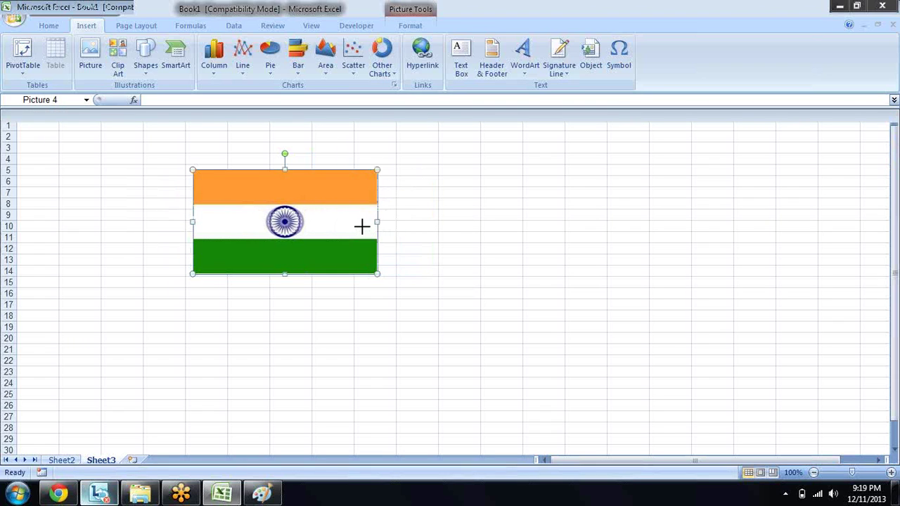
drag(358, 226, 363, 223)
Step: Reselect the flag and start inserting a picture from file
click(449, 216)
click(286, 201)
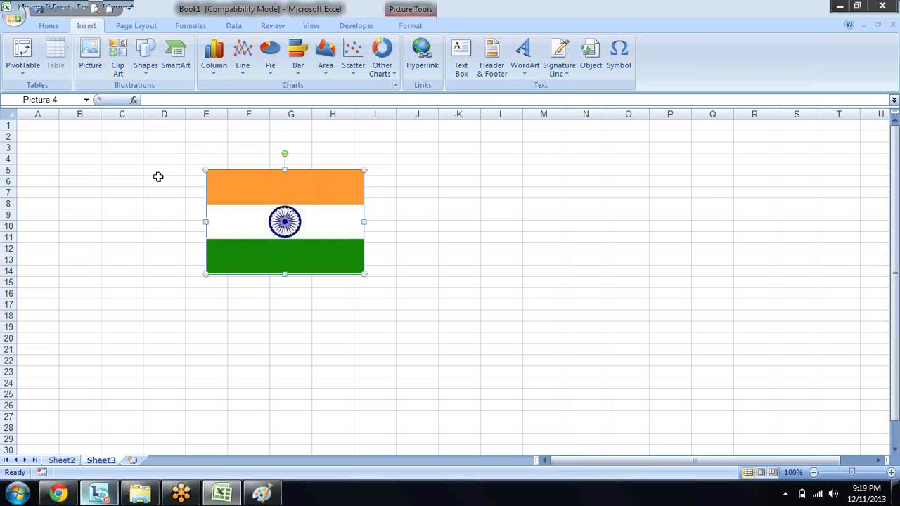
click(90, 66)
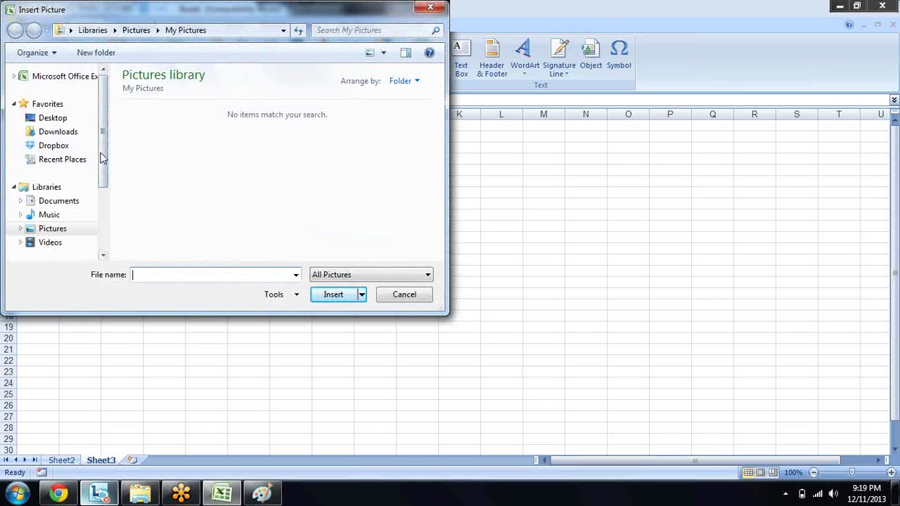
drag(102, 158, 103, 144)
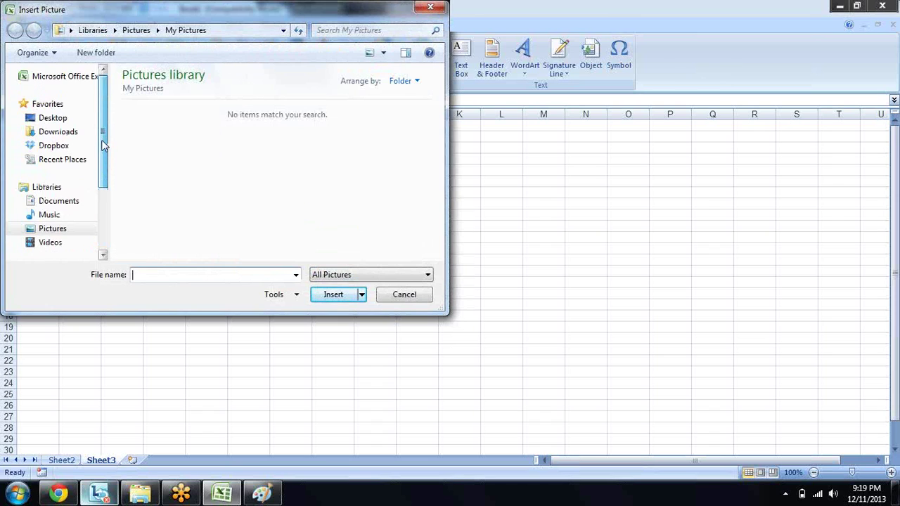
Step: Insert the Koala picture from Pictures > Sample Pictures
scroll(86, 180, down, 2)
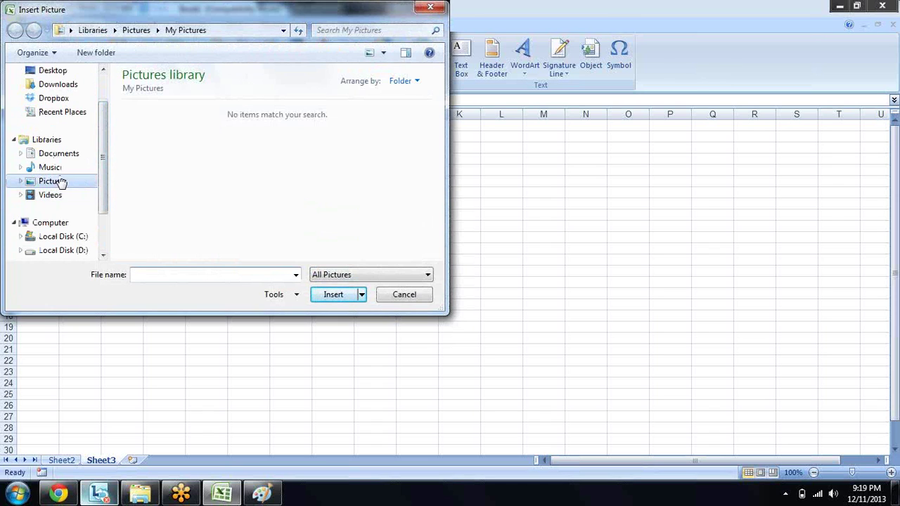
click(62, 183)
double_click(146, 145)
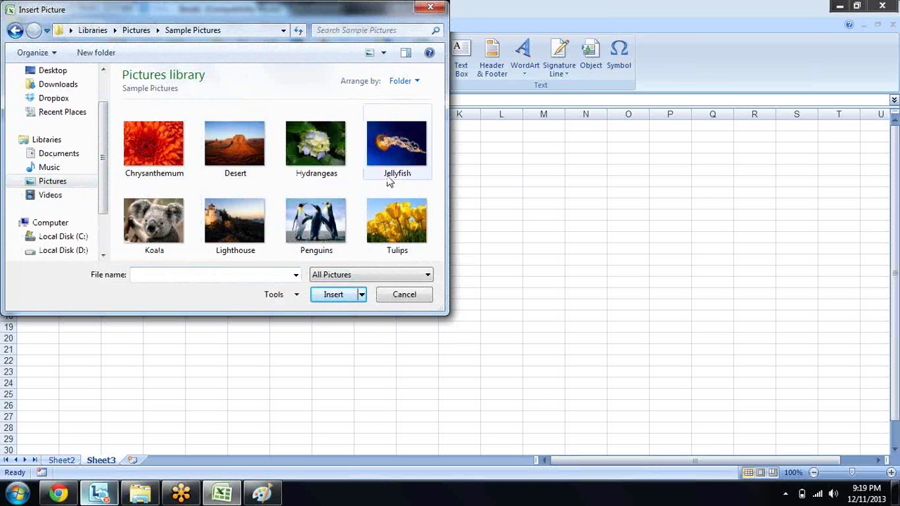
double_click(153, 220)
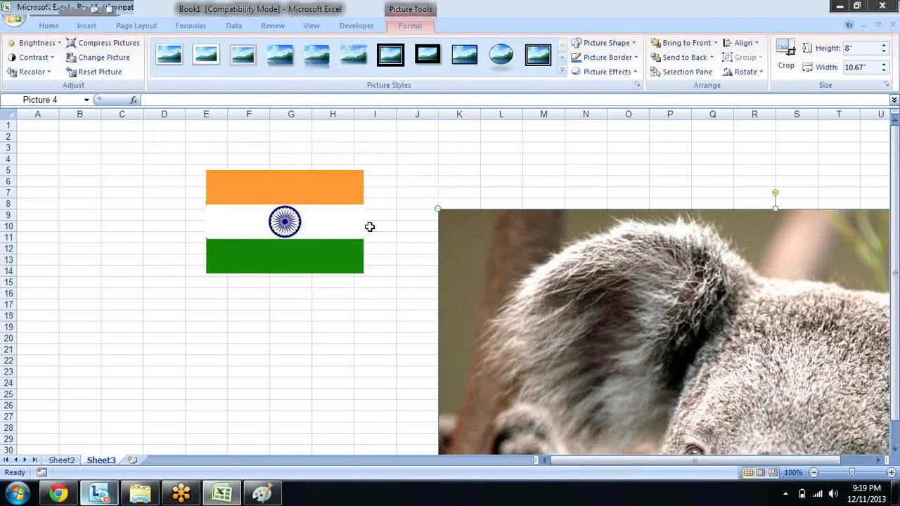
Step: Shrink the koala to about 3.47" by 4.63" and place it right of the flag
mouse_move(599, 242)
mouse_down()
mouse_move(365, 187)
mouse_move(195, 173)
mouse_up()
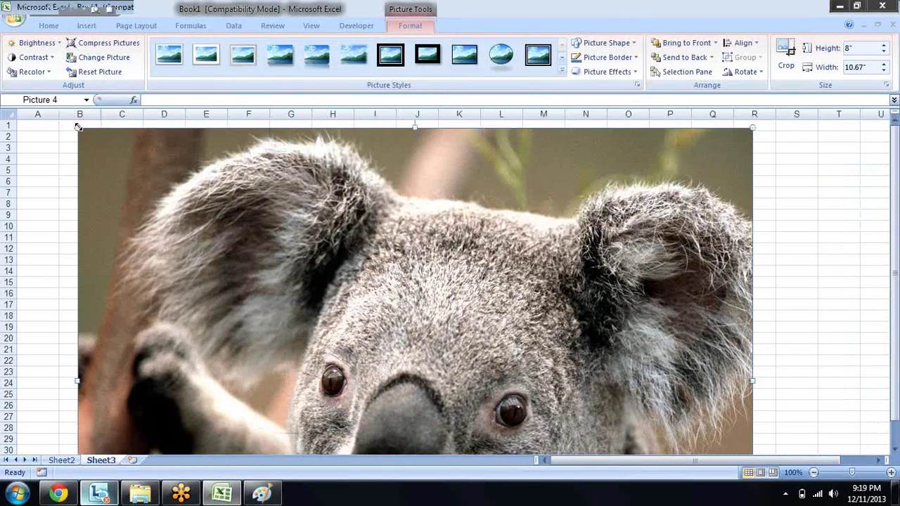
drag(77, 127, 326, 296)
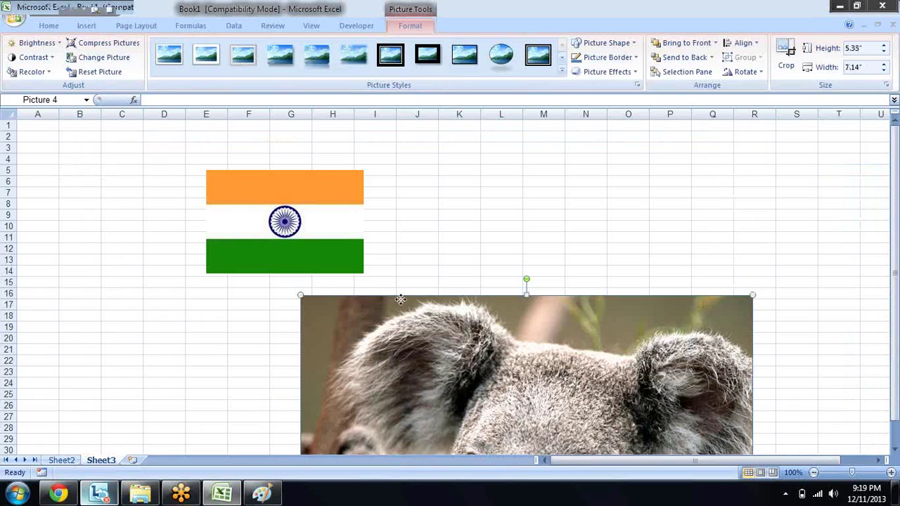
drag(400, 299, 460, 174)
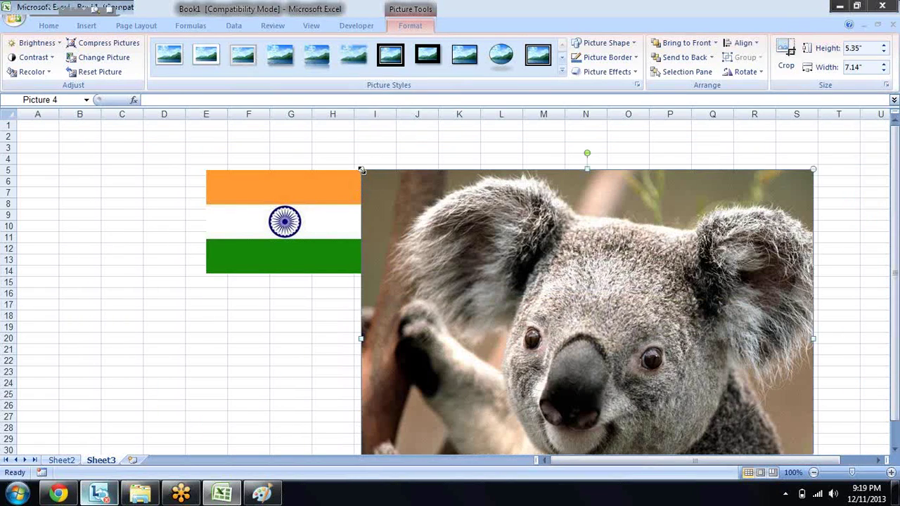
drag(361, 169, 520, 288)
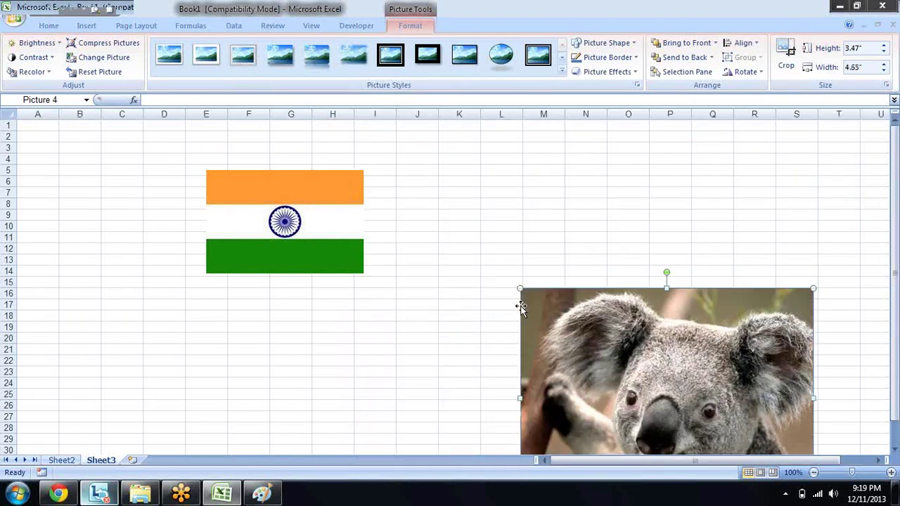
drag(589, 295, 432, 160)
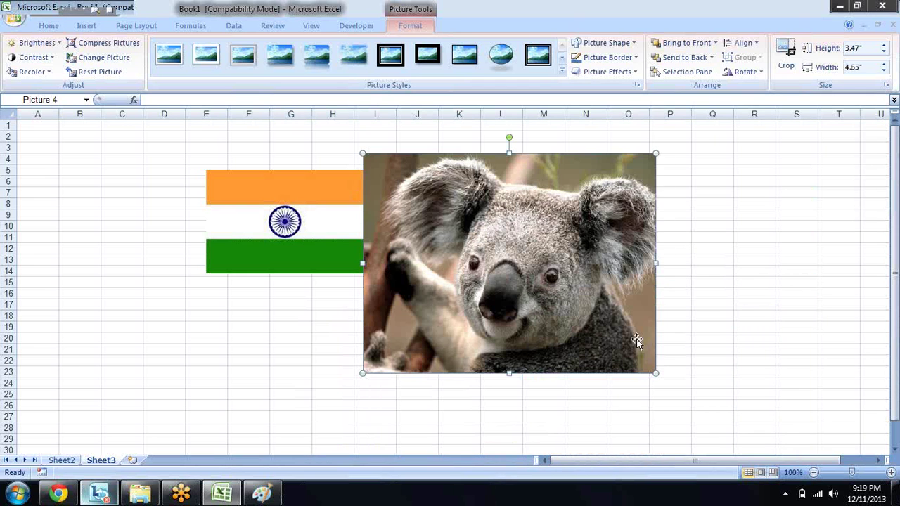
drag(561, 231, 622, 238)
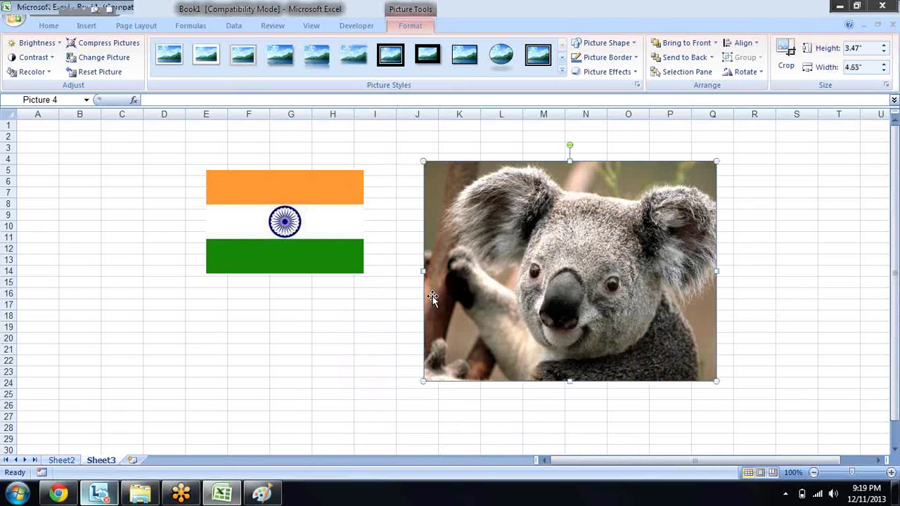
click(409, 260)
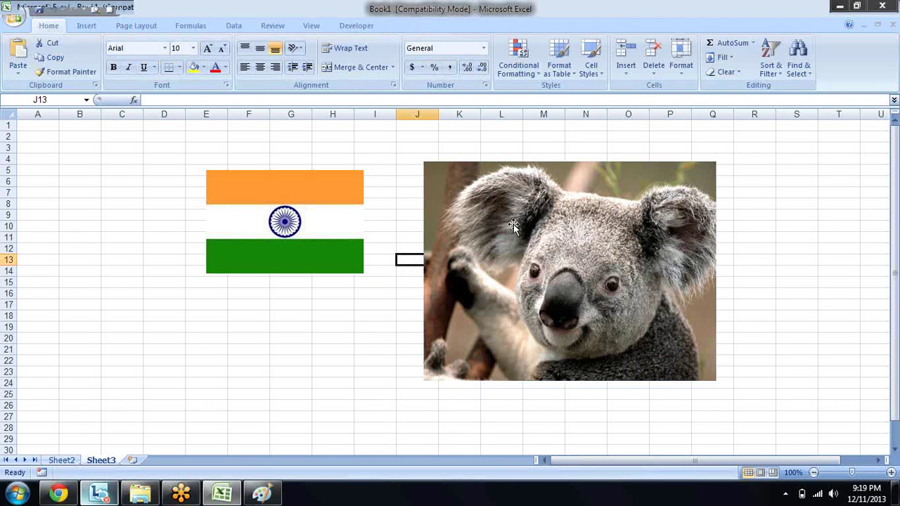
click(504, 268)
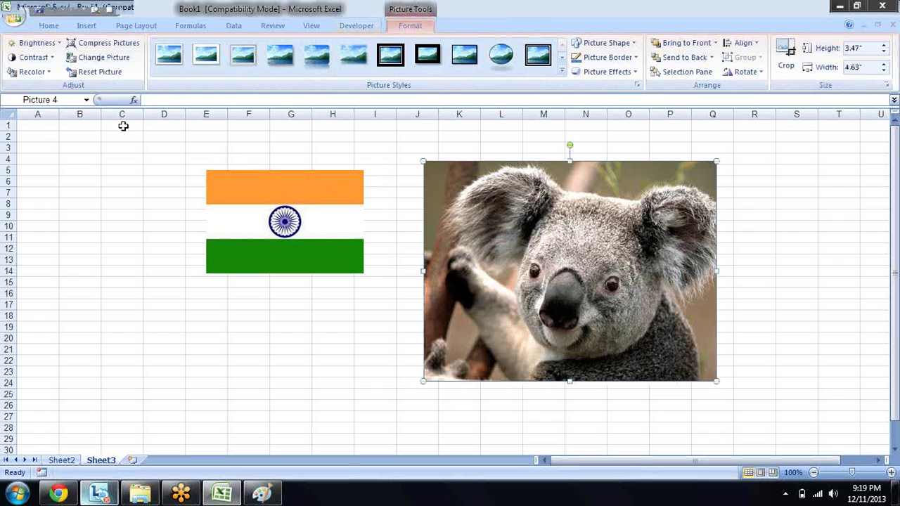
Step: Compress all pictures in the workbook, not just the selected one
click(91, 44)
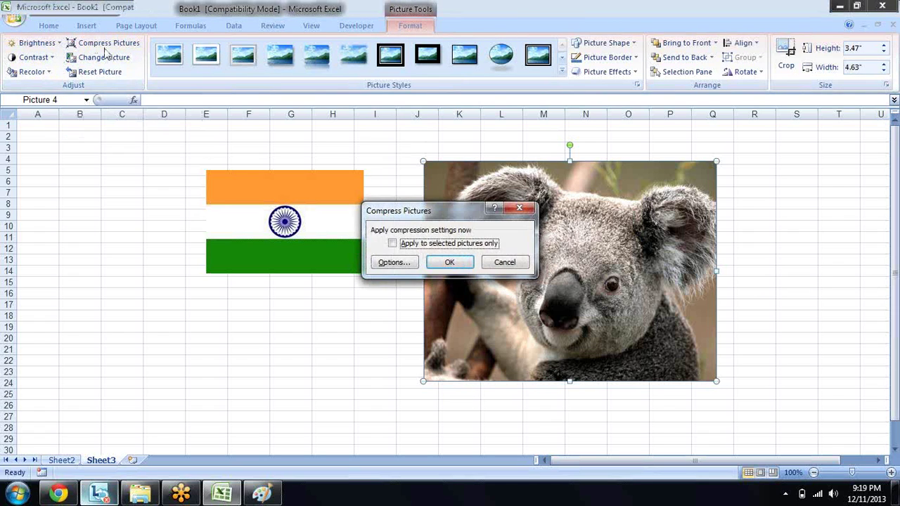
click(392, 242)
click(452, 261)
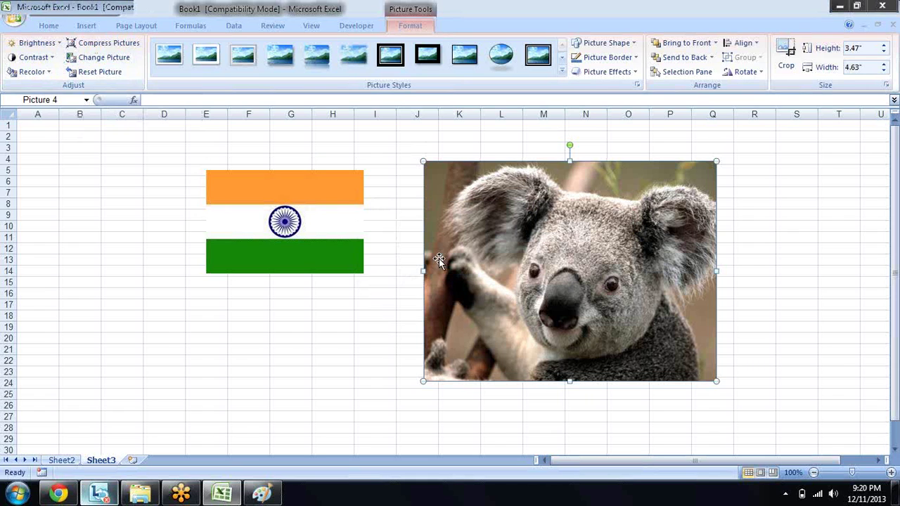
Step: Nudge the koala slightly left and up, then select the flag
mouse_move(522, 255)
mouse_down()
mouse_move(466, 255)
mouse_move(508, 246)
mouse_up()
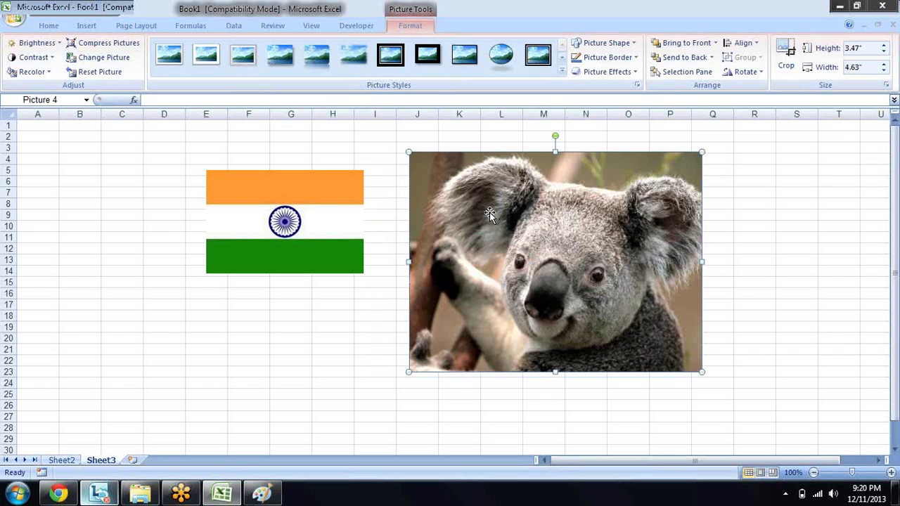
click(329, 203)
click(439, 233)
click(341, 222)
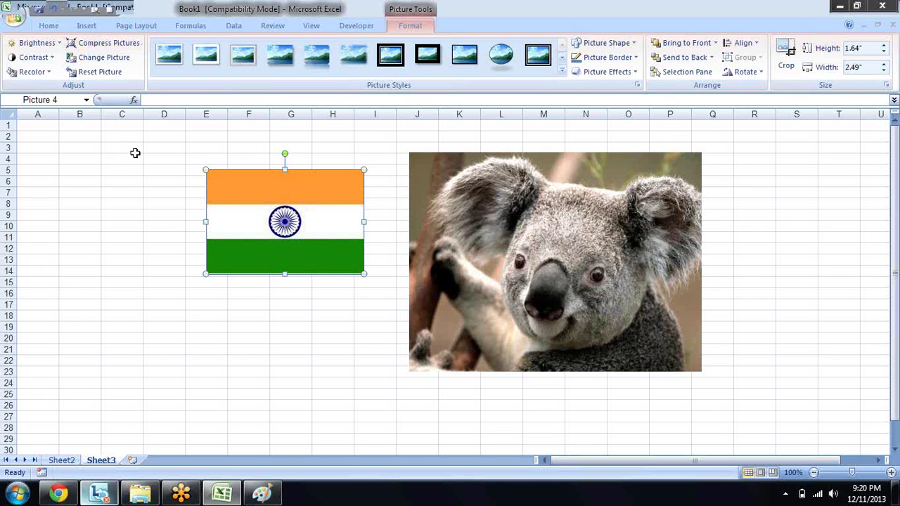
Step: Preview Brightness and Contrast options on the flag, leaving it unchanged
click(59, 42)
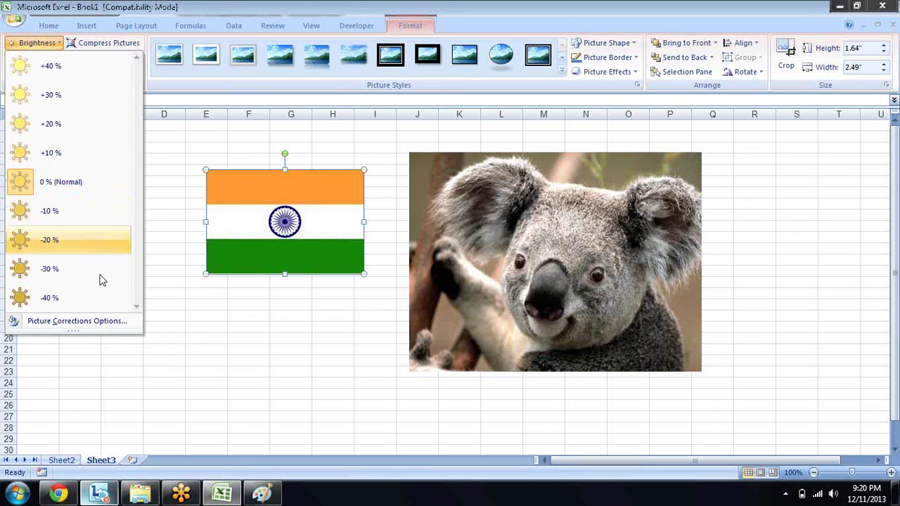
click(166, 241)
click(42, 59)
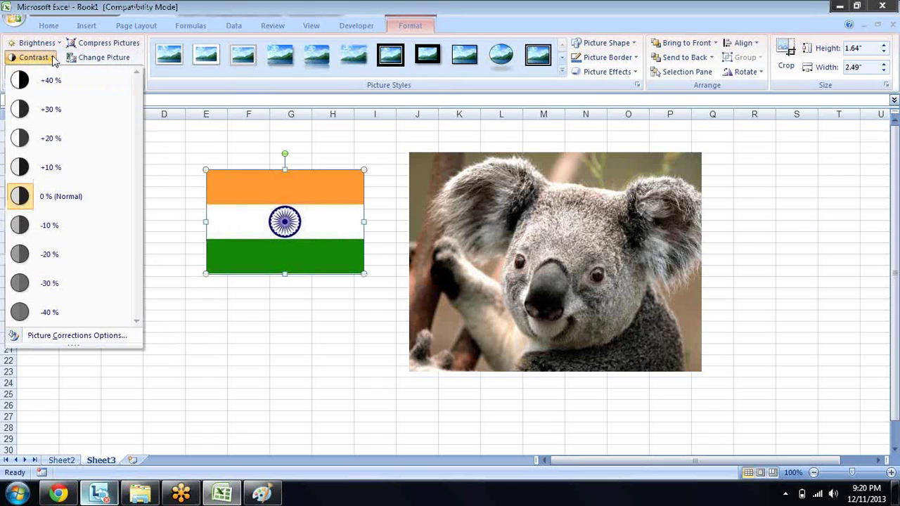
click(156, 274)
Step: Browse Recolor variations for the flag, then choose Set Transparent Color
click(49, 72)
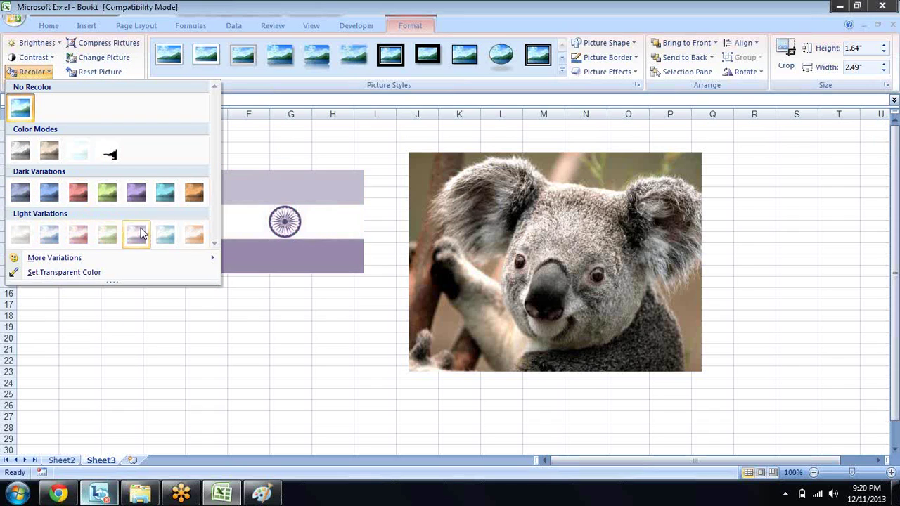
mouse_move(122, 253)
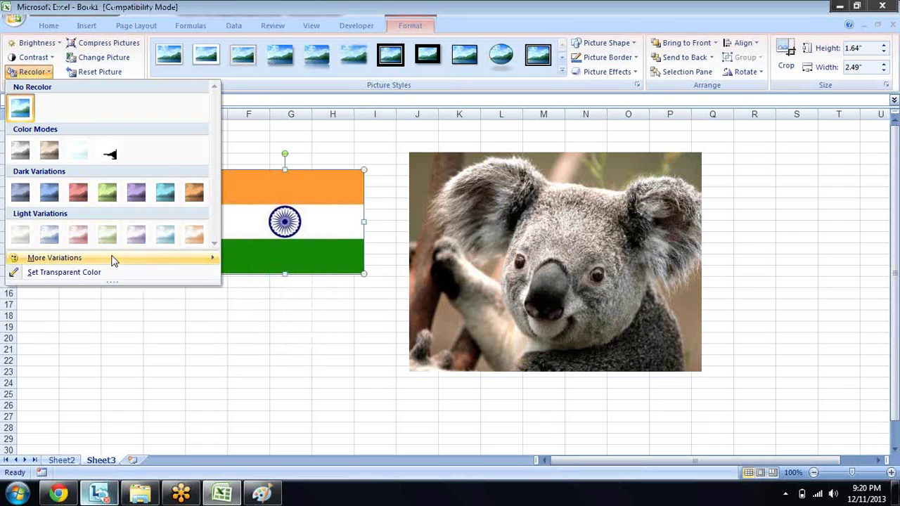
mouse_move(211, 259)
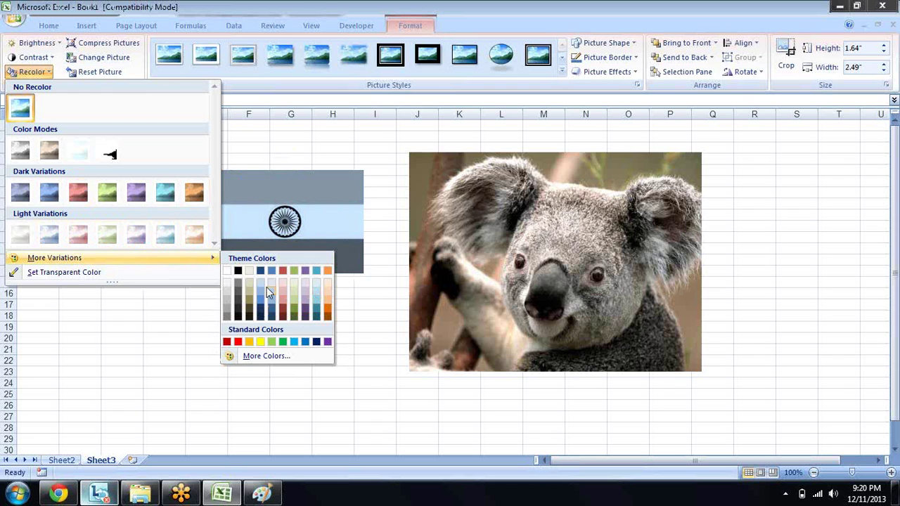
click(117, 272)
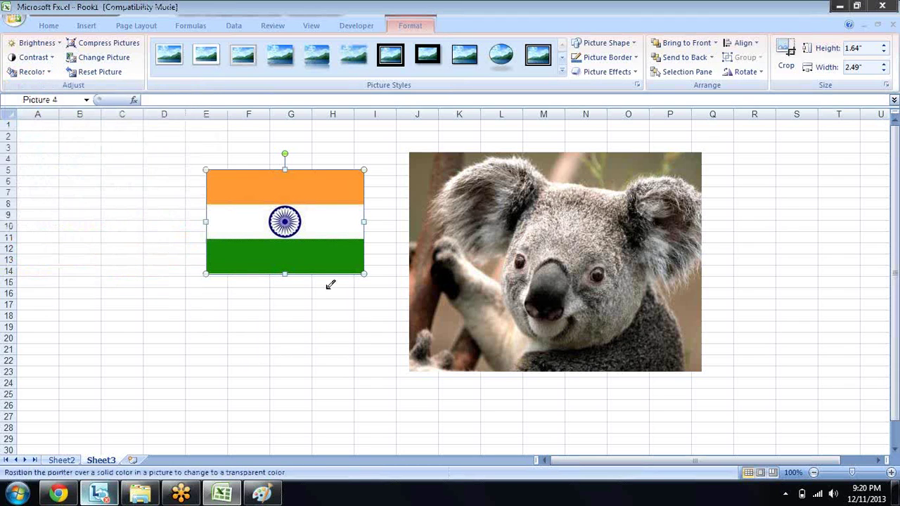
Step: Make the flag's white band transparent and place the flag just left of the koala
click(343, 212)
drag(313, 193, 485, 207)
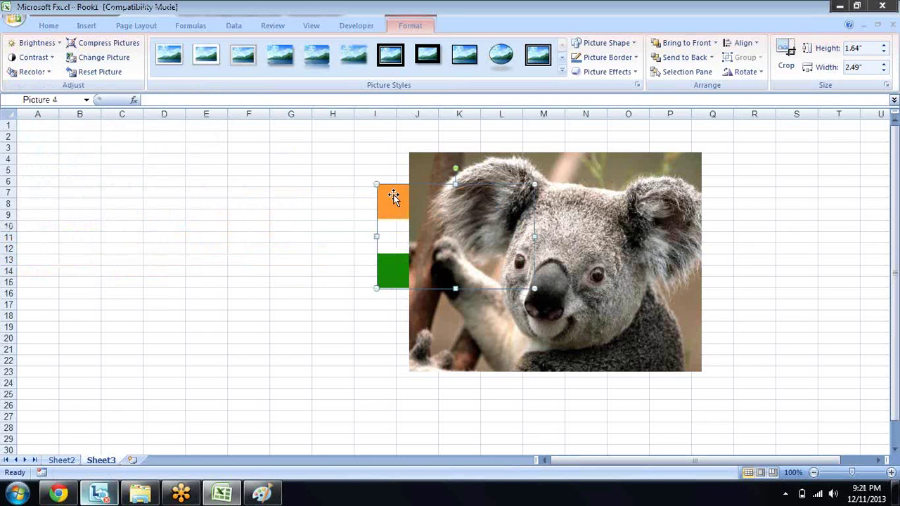
mouse_move(393, 196)
mouse_down()
mouse_move(331, 195)
mouse_move(248, 213)
mouse_move(460, 222)
mouse_move(583, 204)
mouse_move(582, 265)
mouse_up()
click(684, 43)
mouse_move(532, 238)
mouse_down()
mouse_move(457, 204)
mouse_move(288, 200)
mouse_up()
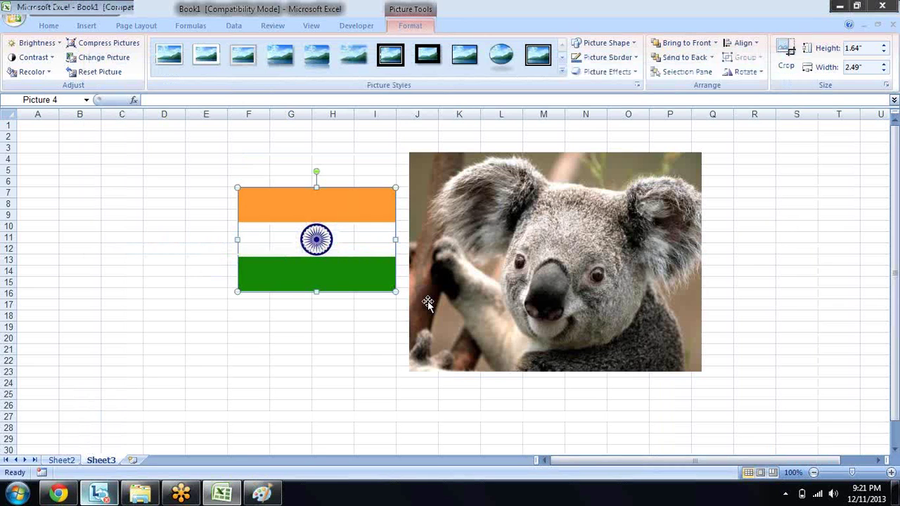
Step: Copy the India map image from Google Images in Chrome and return to Excel
click(58, 493)
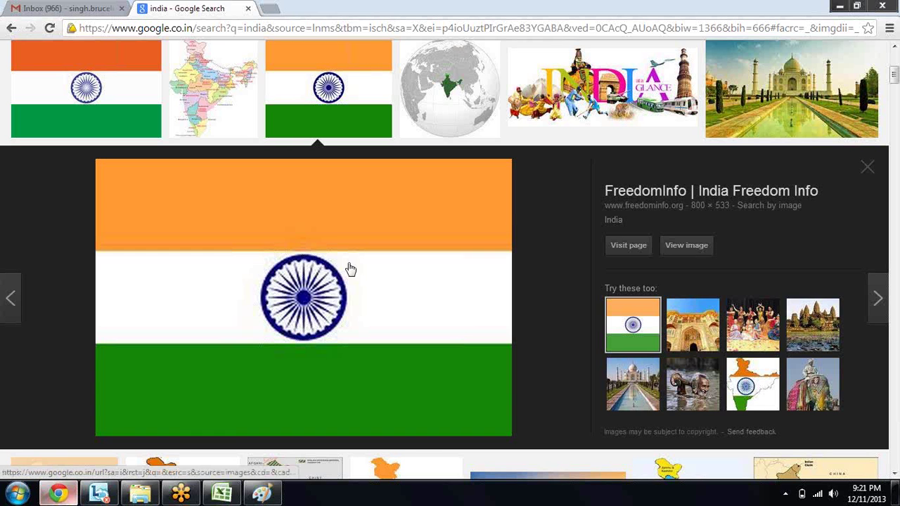
click(220, 93)
right_click(305, 262)
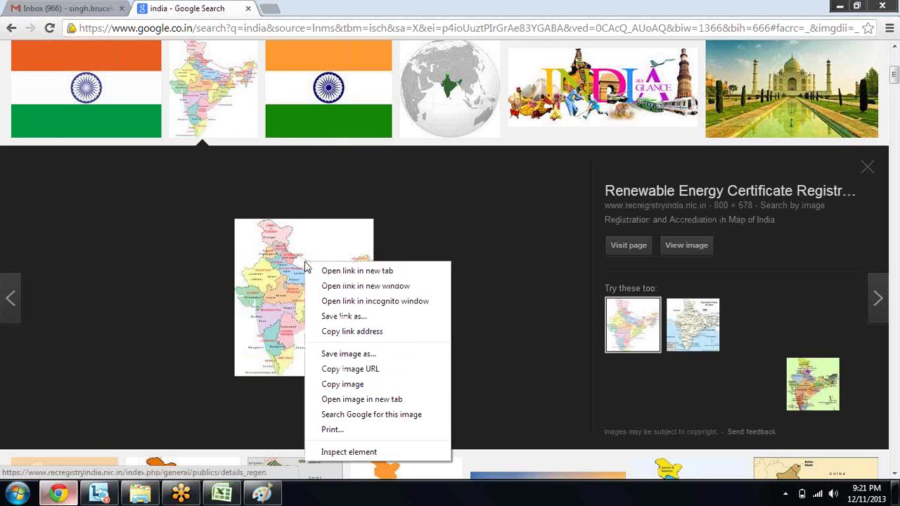
click(367, 385)
key(alt+Tab)
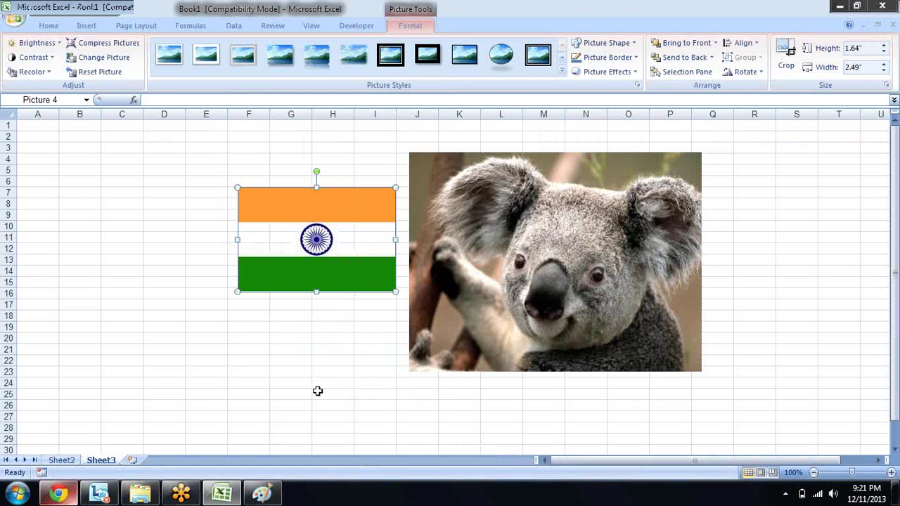
key(ctrl+v)
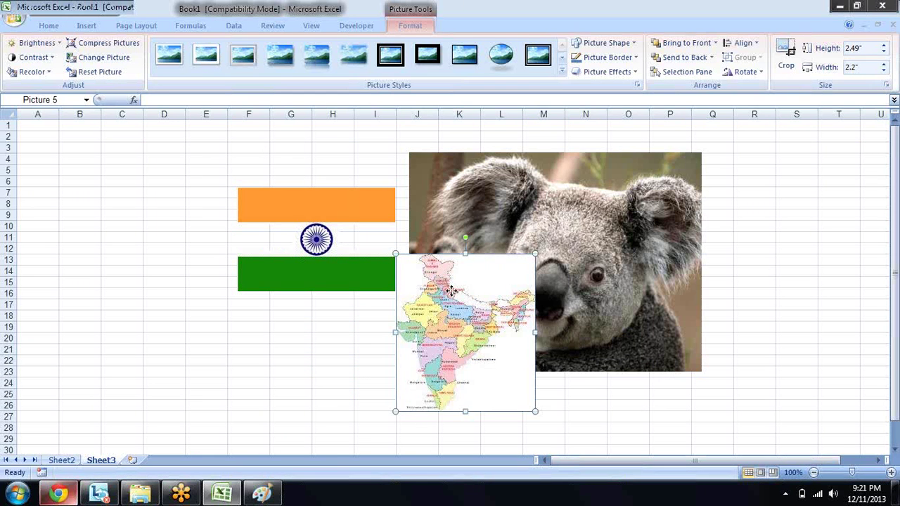
drag(456, 290, 519, 263)
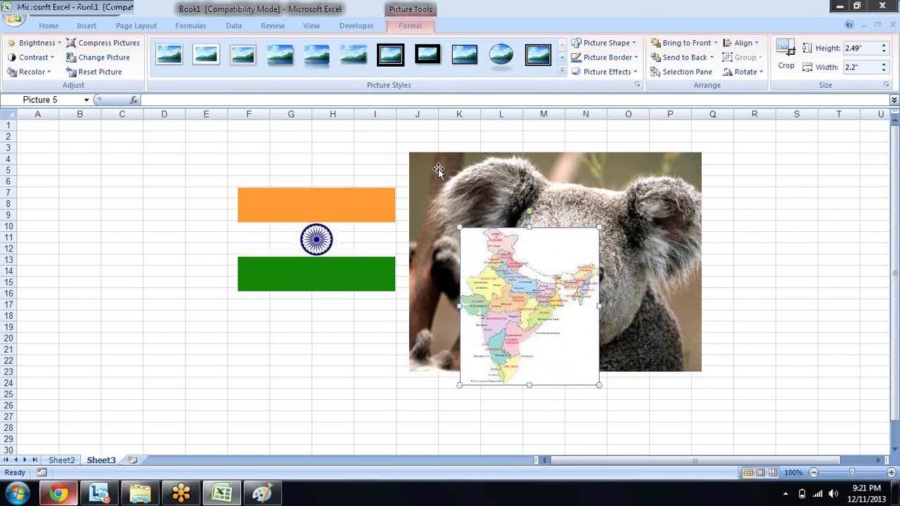
click(34, 57)
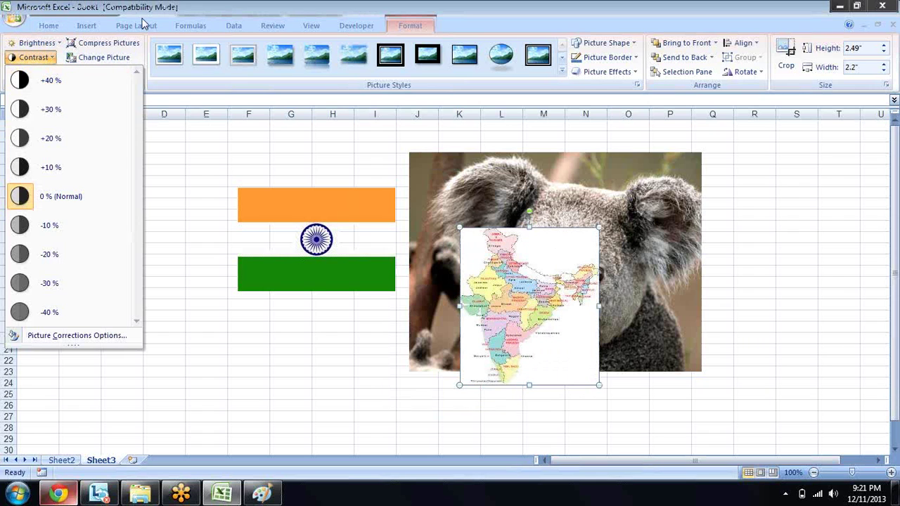
click(216, 226)
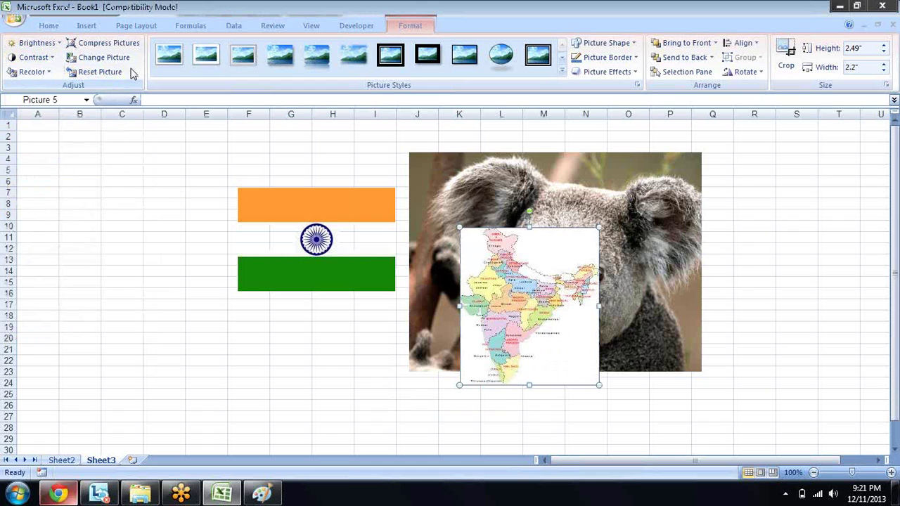
click(28, 71)
click(79, 272)
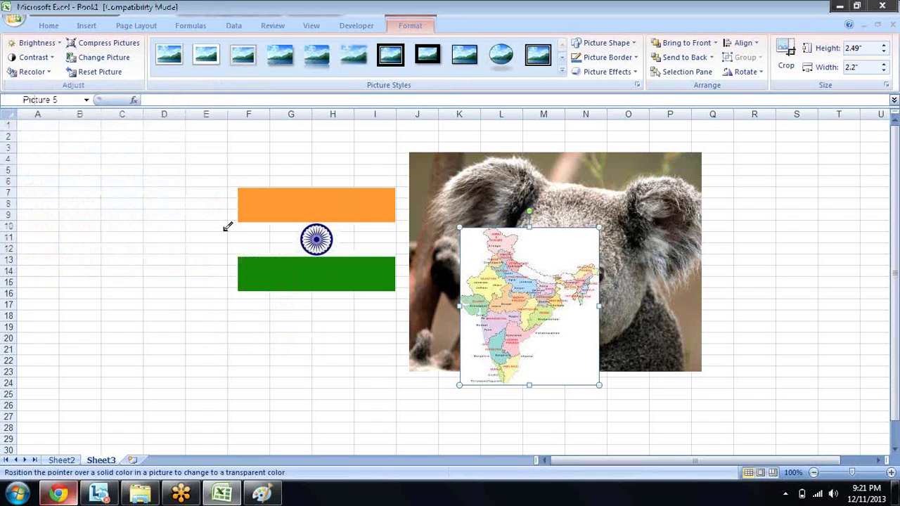
click(575, 250)
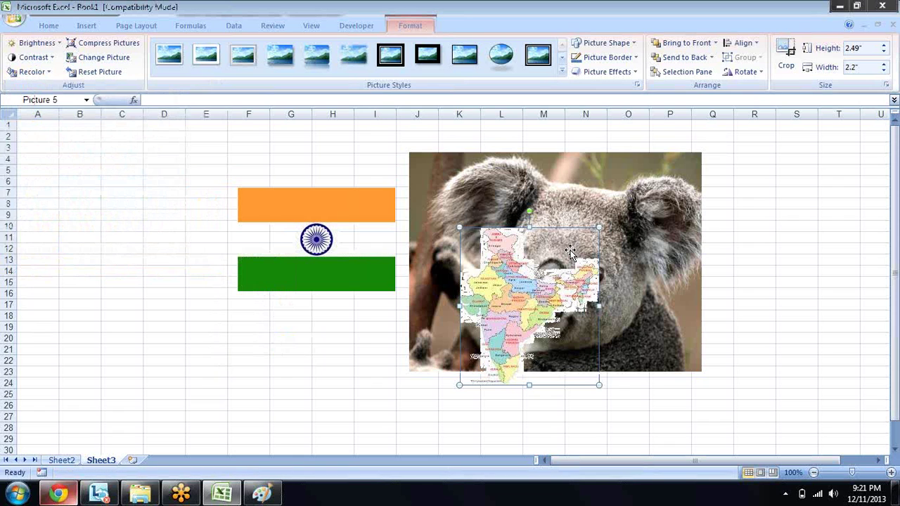
mouse_move(489, 312)
mouse_down()
mouse_move(550, 256)
mouse_move(515, 256)
mouse_move(533, 259)
mouse_up()
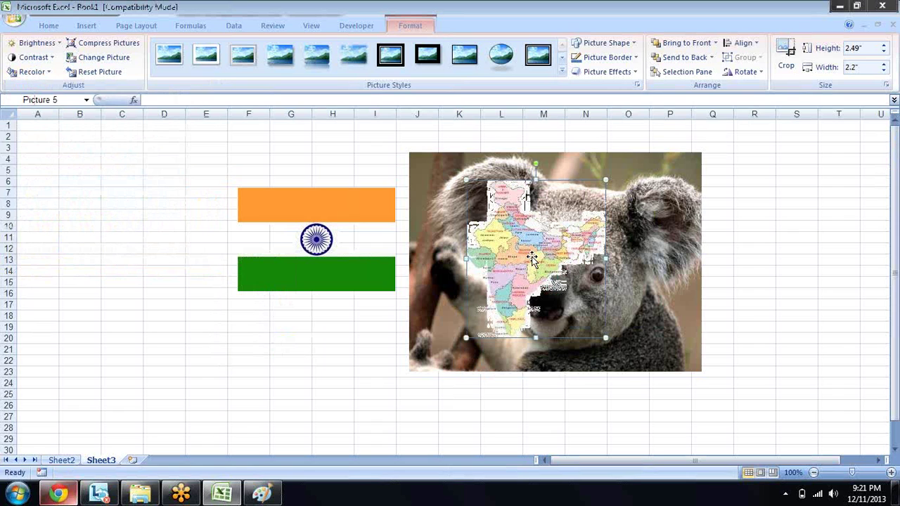
mouse_move(524, 248)
mouse_down()
mouse_move(484, 260)
mouse_move(529, 265)
mouse_up()
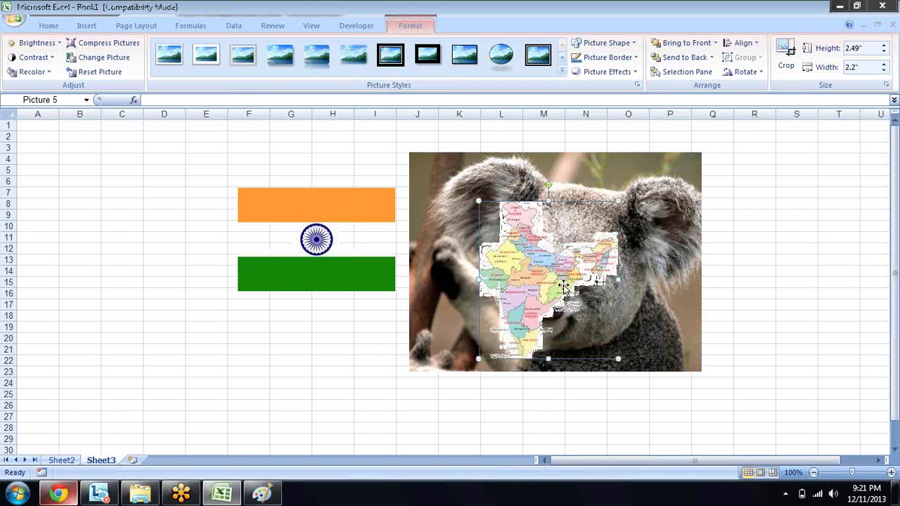
key(Delete)
drag(347, 232, 341, 229)
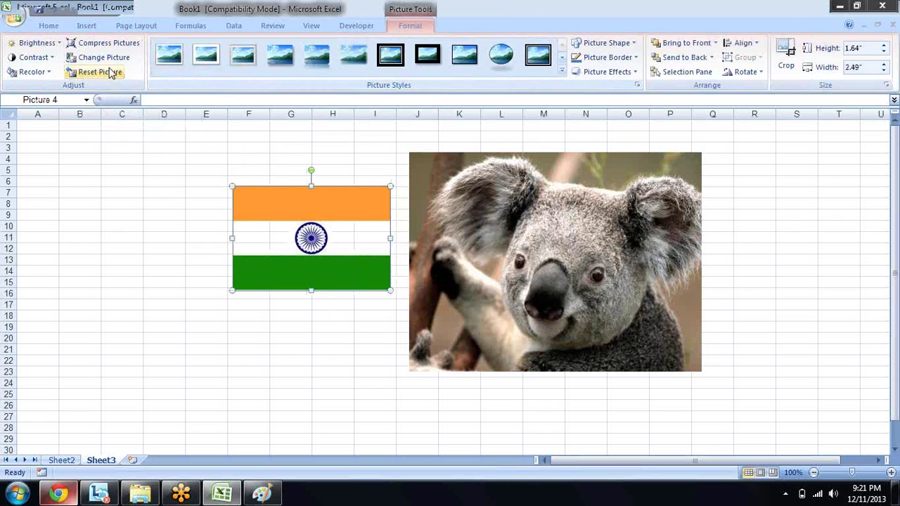
Step: Apply the bevelled oval picture style from the Picture Styles gallery to the flag
click(177, 61)
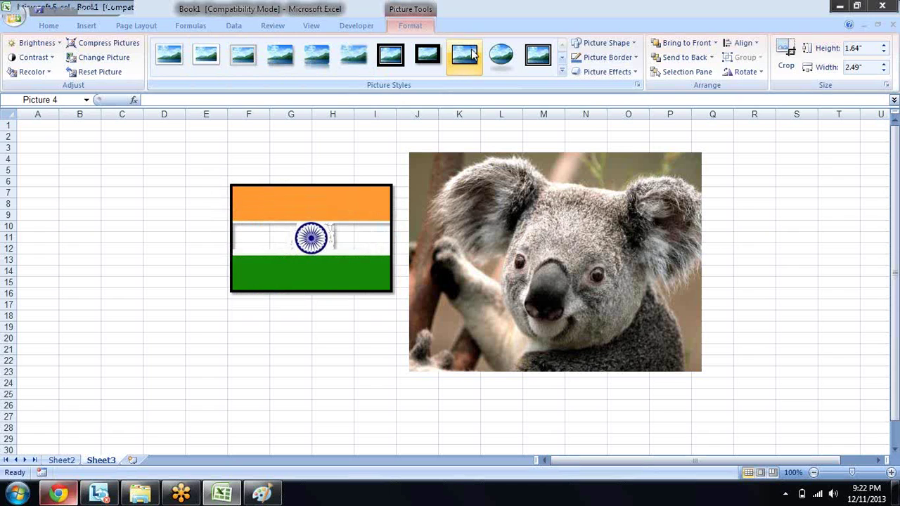
click(501, 55)
click(562, 70)
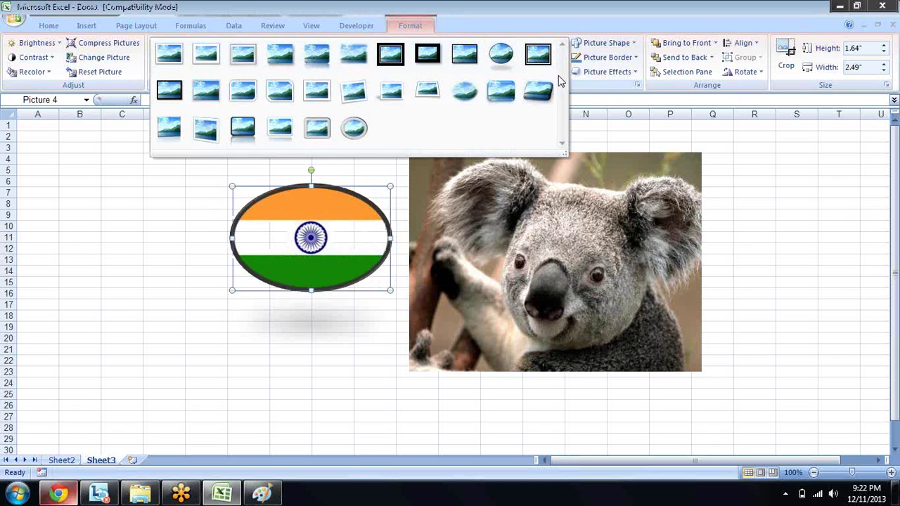
click(353, 129)
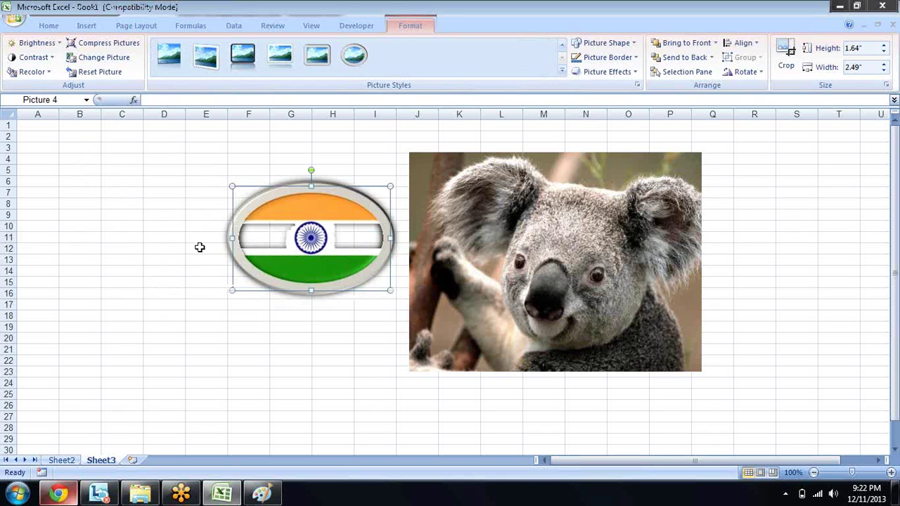
Step: Swap the oval-framed flag for the Penguins image and compress the selected picture
click(103, 57)
double_click(307, 199)
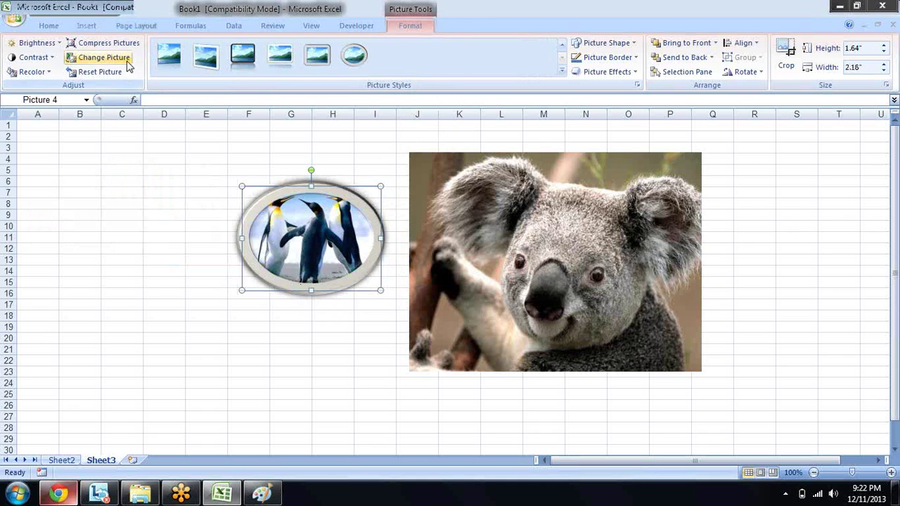
click(106, 43)
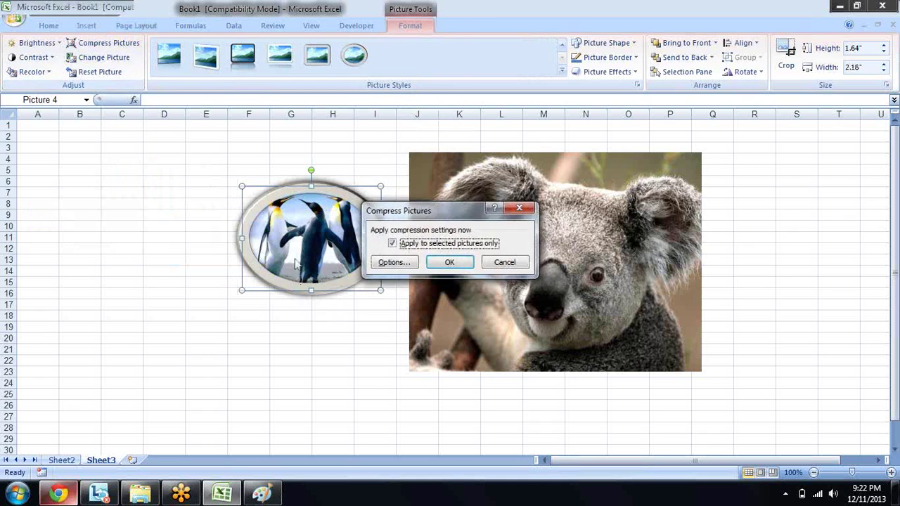
click(454, 262)
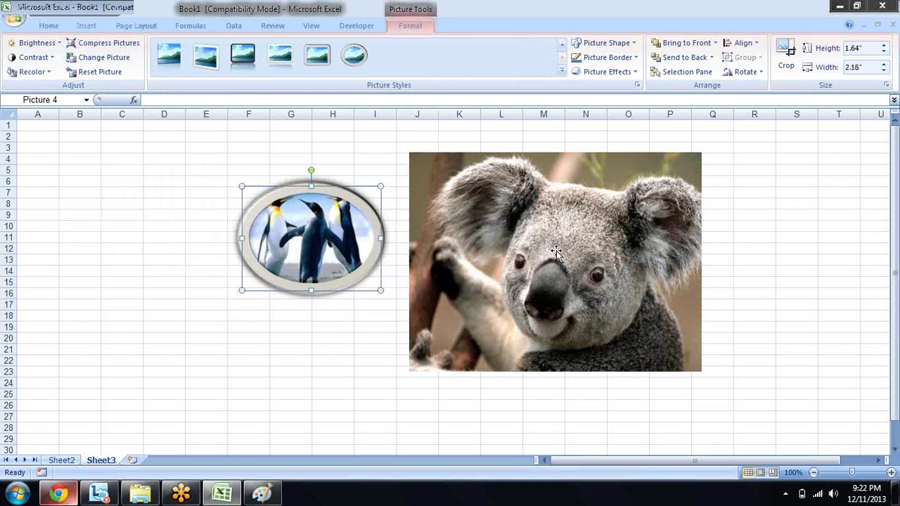
Step: With the koala selected, open Paste Special and cancel it, then select the penguin picture
click(503, 247)
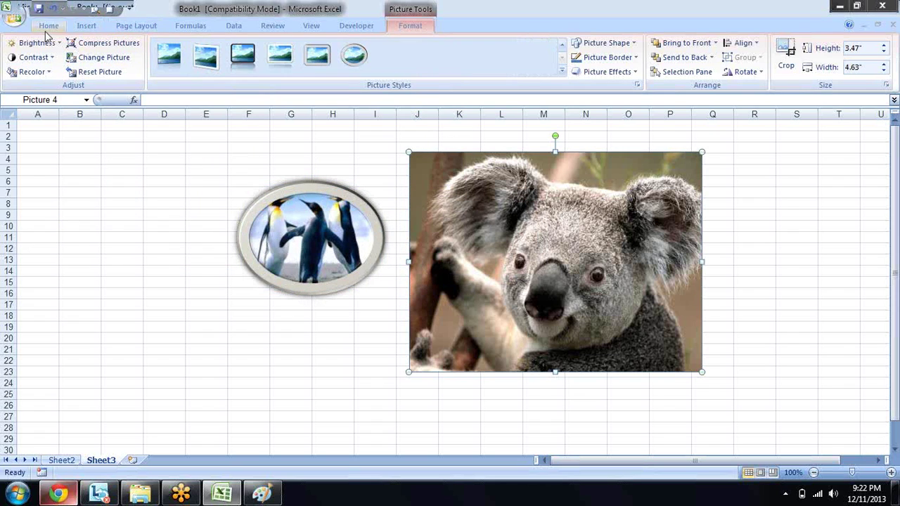
click(47, 28)
click(19, 73)
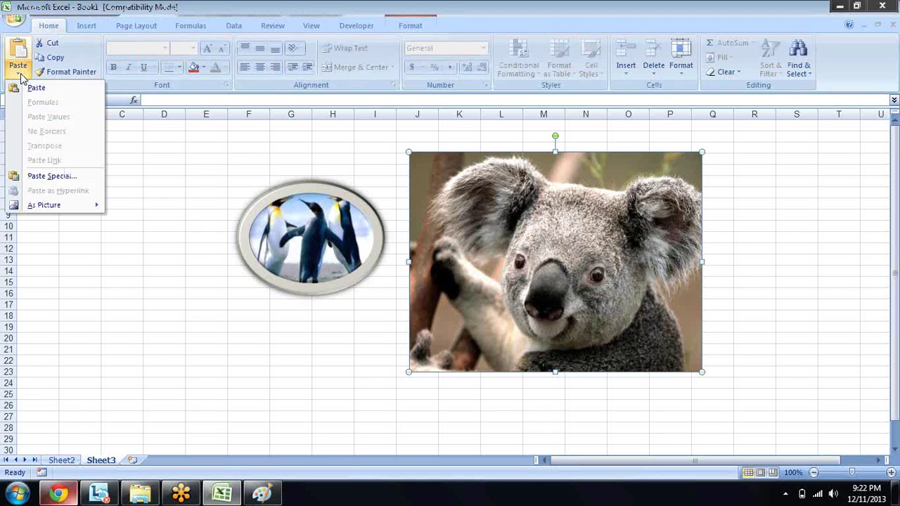
click(102, 176)
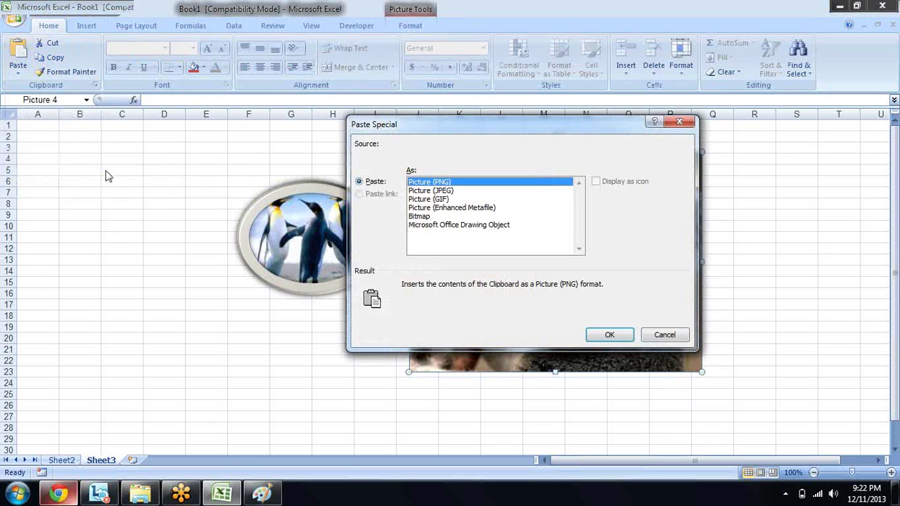
key(Escape)
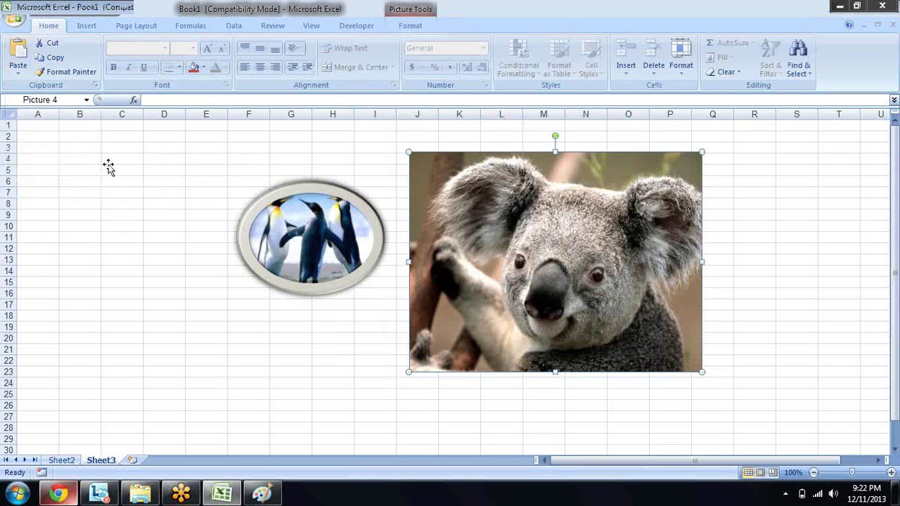
click(182, 202)
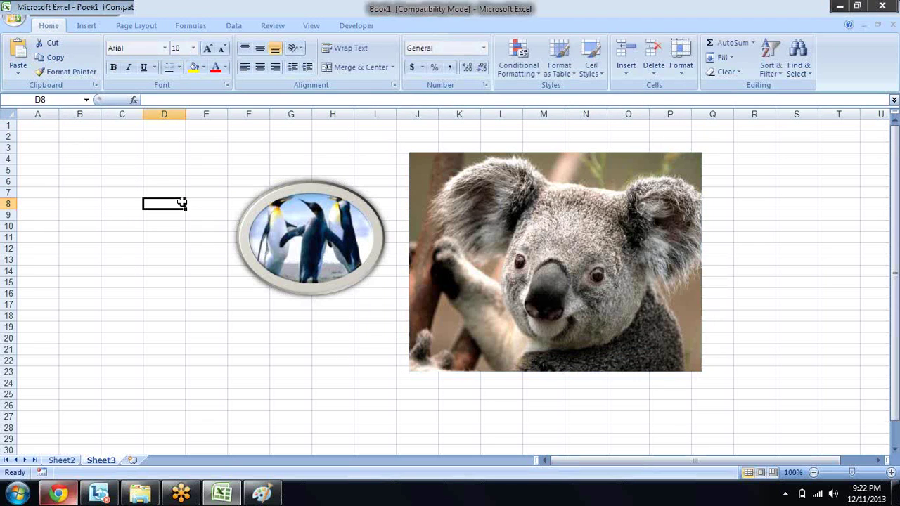
click(293, 230)
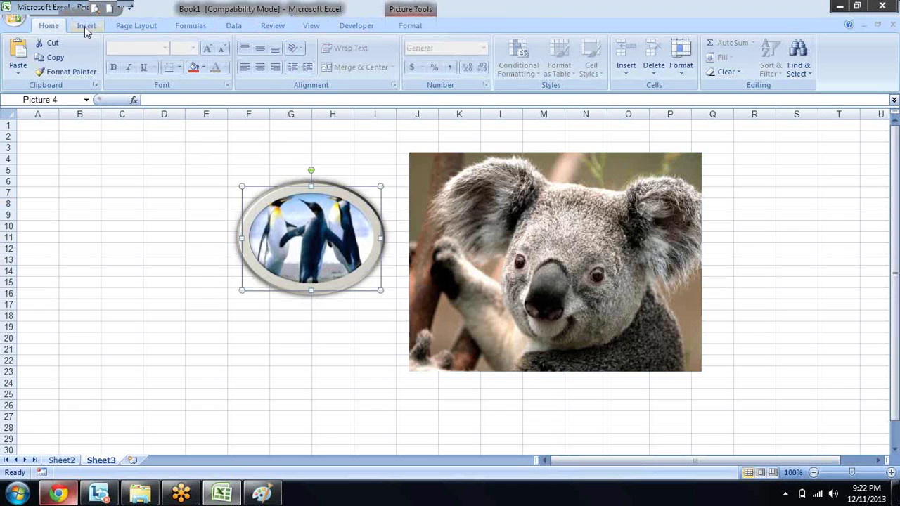
Step: Apply the thick black frame picture style to the penguin picture
click(410, 25)
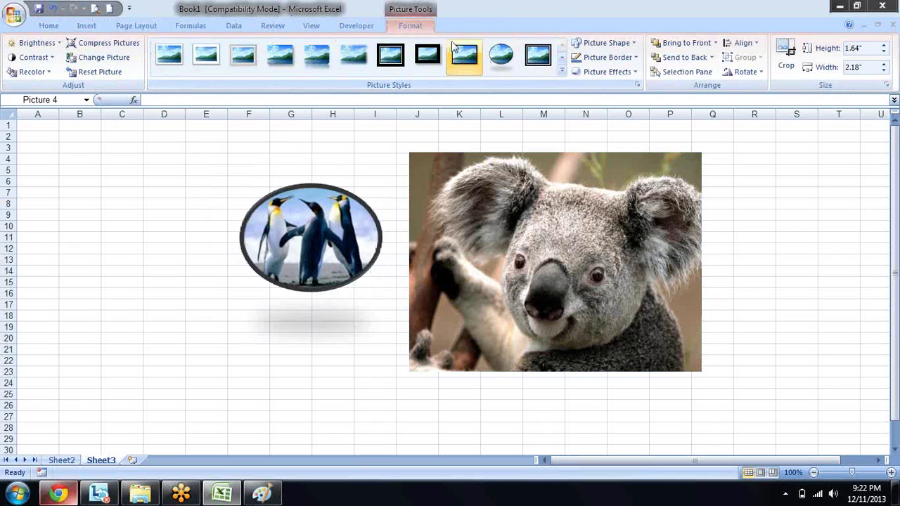
click(500, 56)
click(426, 55)
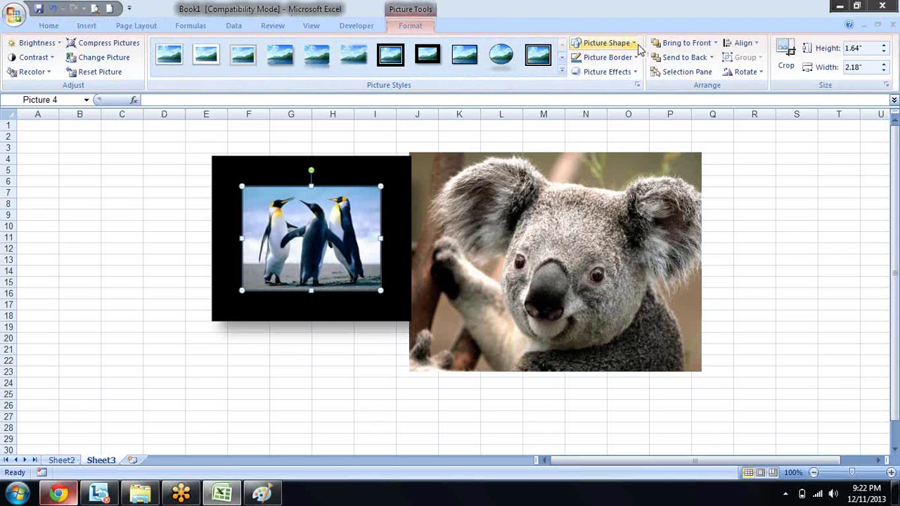
Step: Reshape the penguin picture into the Multiply (X) equation shape
click(635, 45)
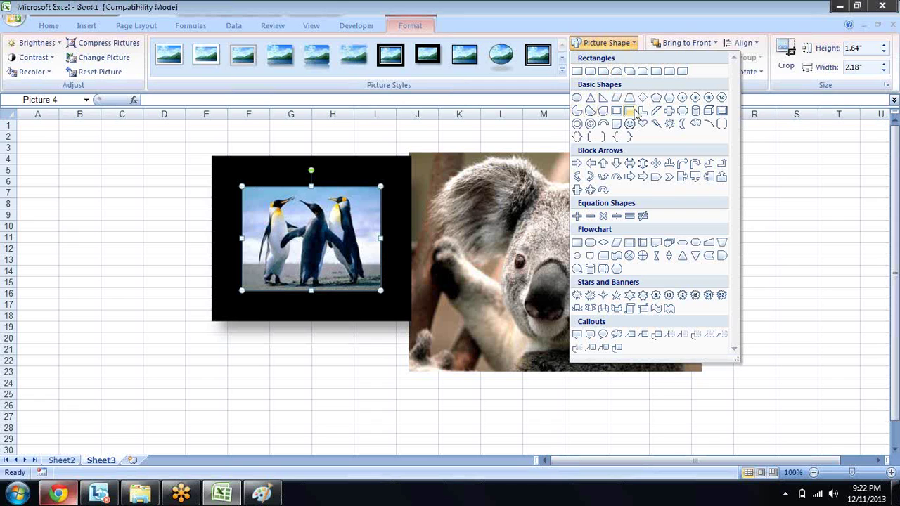
click(589, 110)
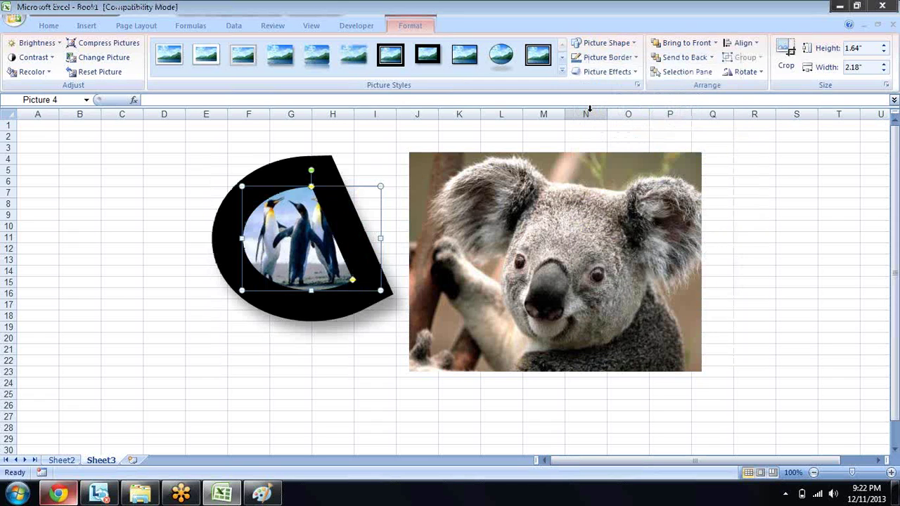
click(622, 42)
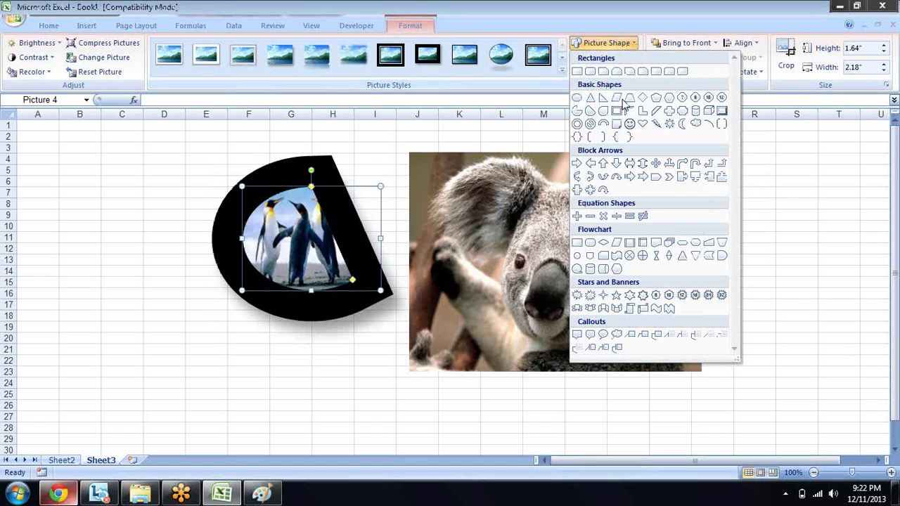
click(603, 215)
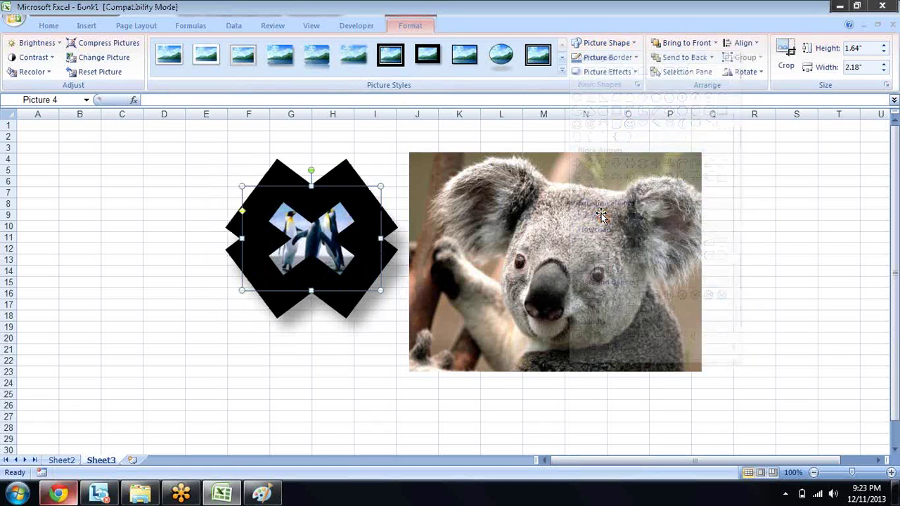
click(627, 71)
Step: Give the penguin X shape a Perspective shadow lying below it
mouse_move(611, 95)
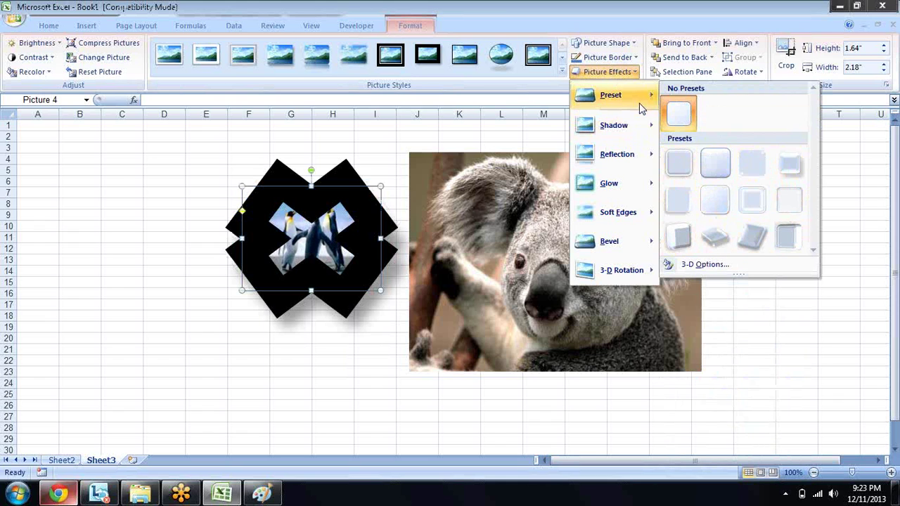
mouse_move(645, 127)
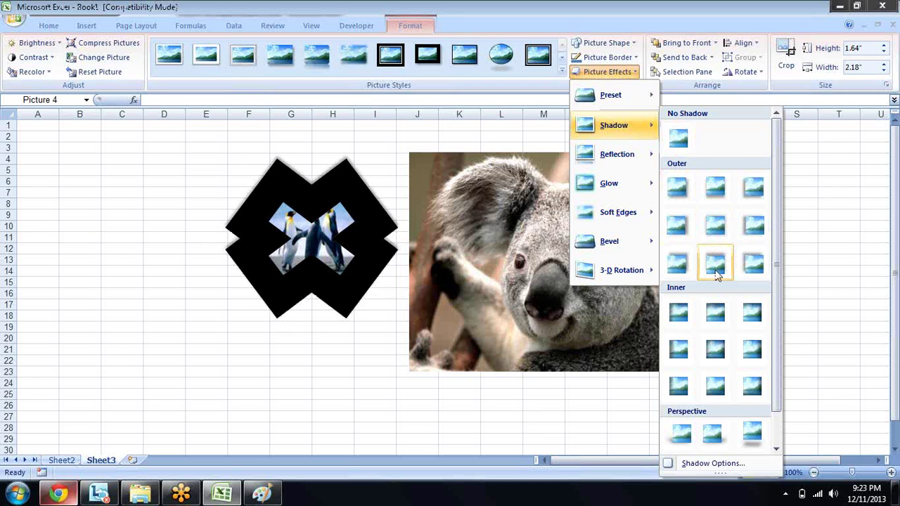
click(740, 437)
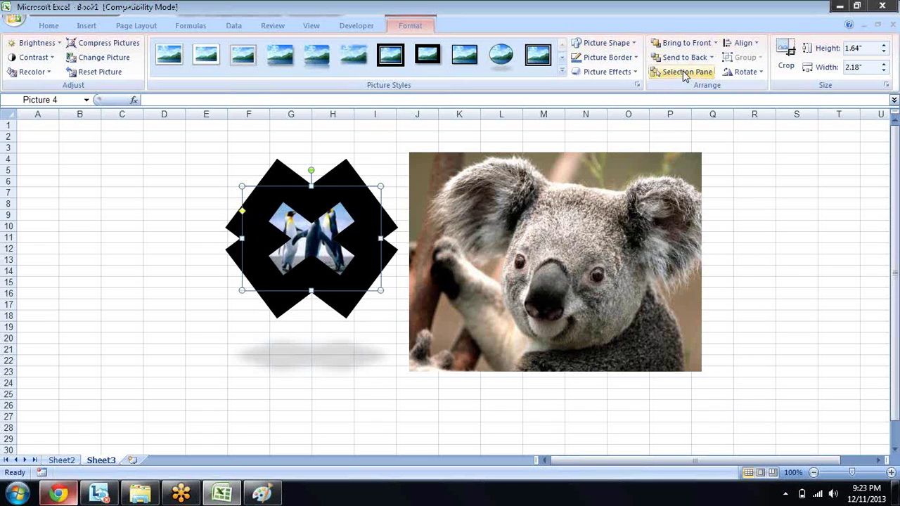
Step: Browse the other Picture Effects submenus without applying any effect
click(632, 43)
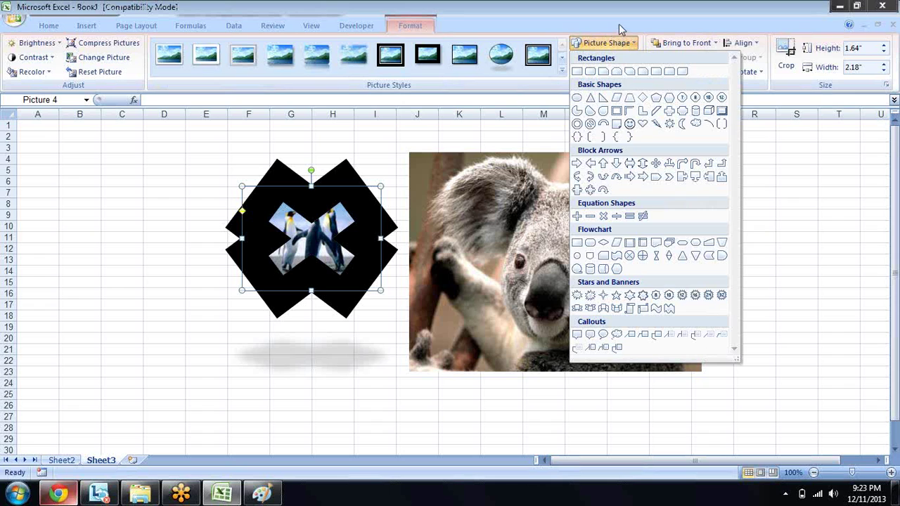
click(606, 71)
click(606, 72)
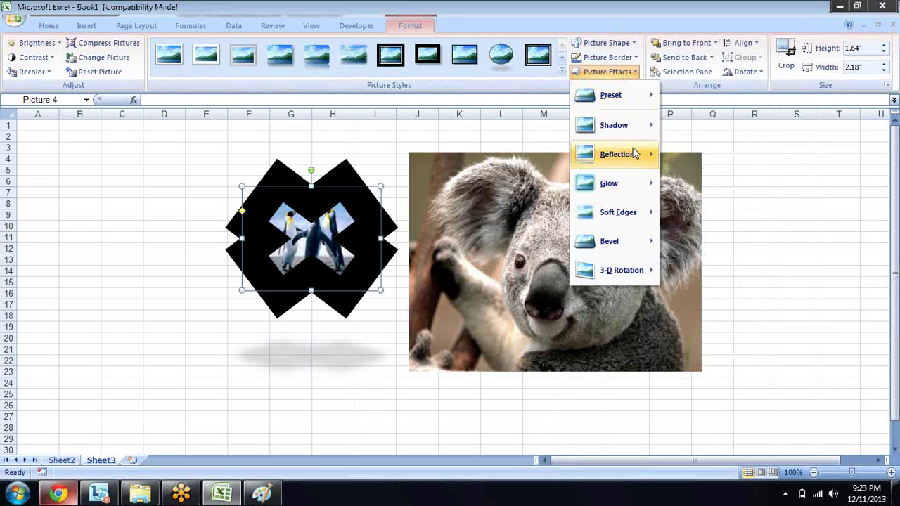
mouse_move(635, 154)
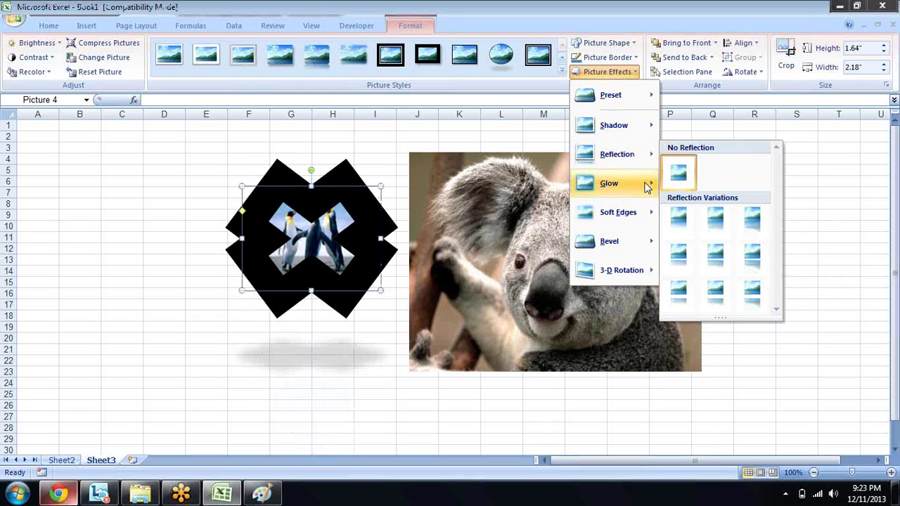
mouse_move(608, 183)
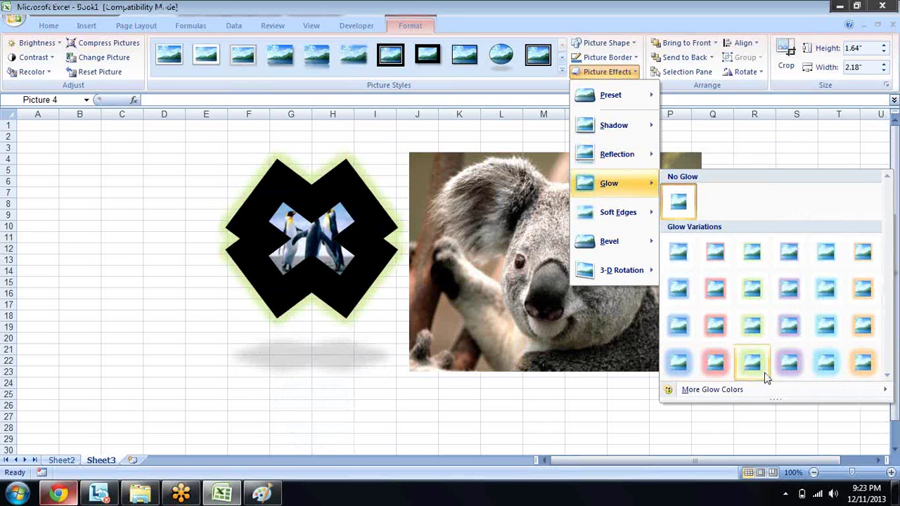
mouse_move(767, 390)
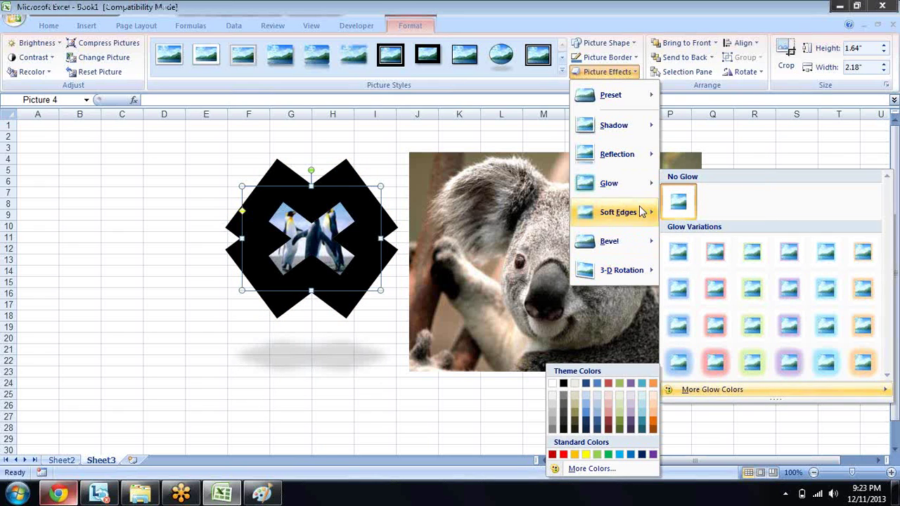
mouse_move(641, 211)
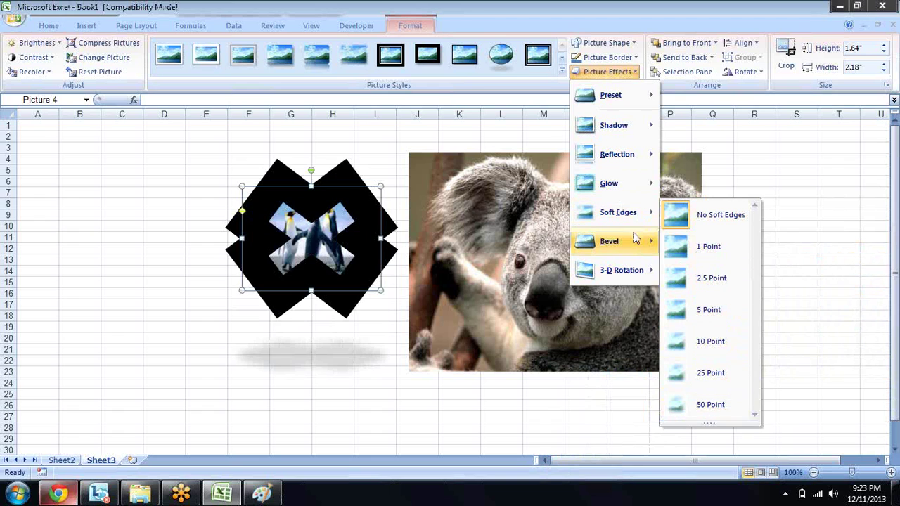
mouse_move(652, 243)
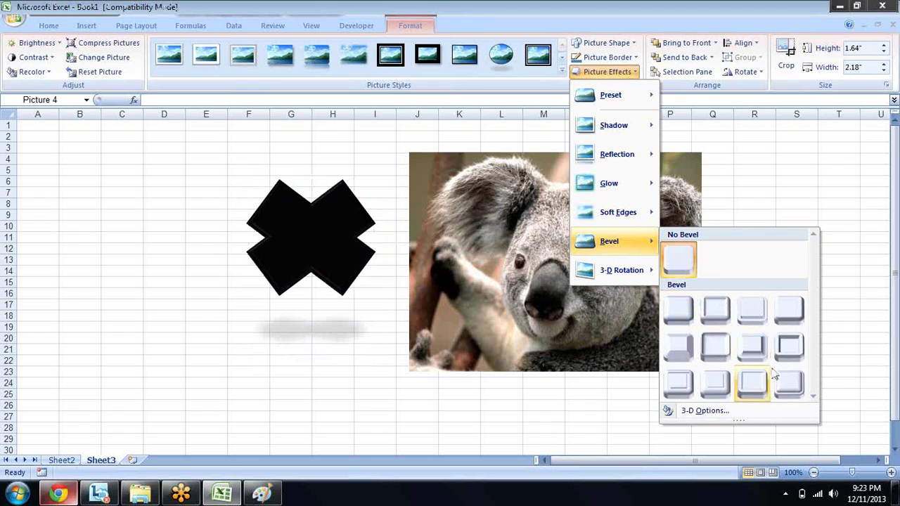
mouse_move(625, 273)
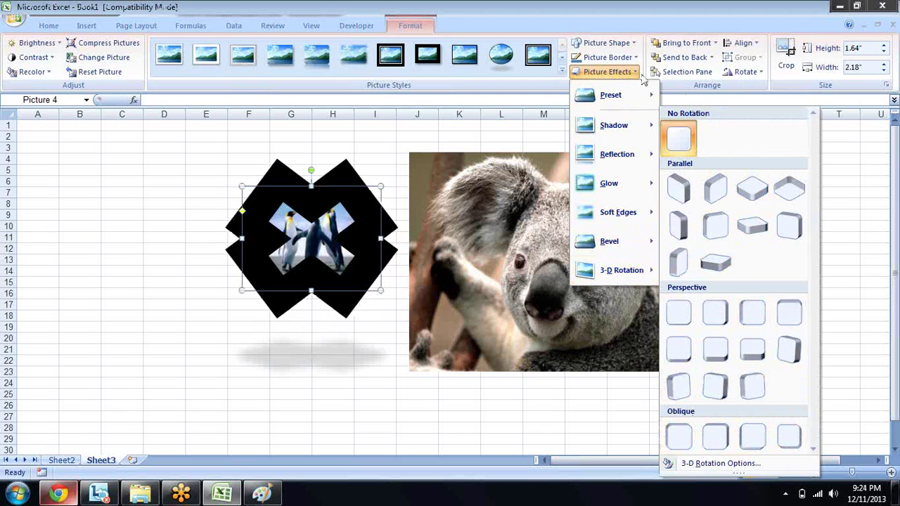
Step: Recolour the penguin X shape's border lavender
click(634, 58)
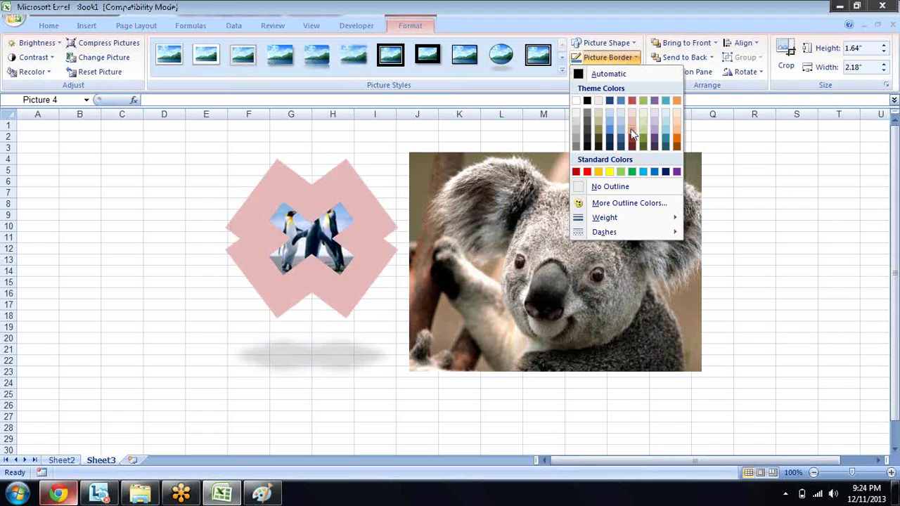
click(653, 124)
key(Tab)
Step: Give the koala picture a black border with a 6 pt weight
click(611, 58)
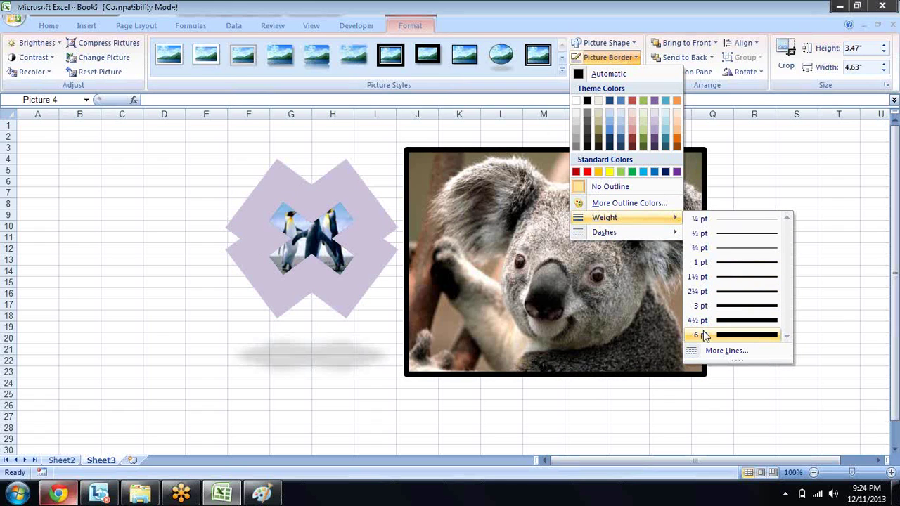
click(704, 336)
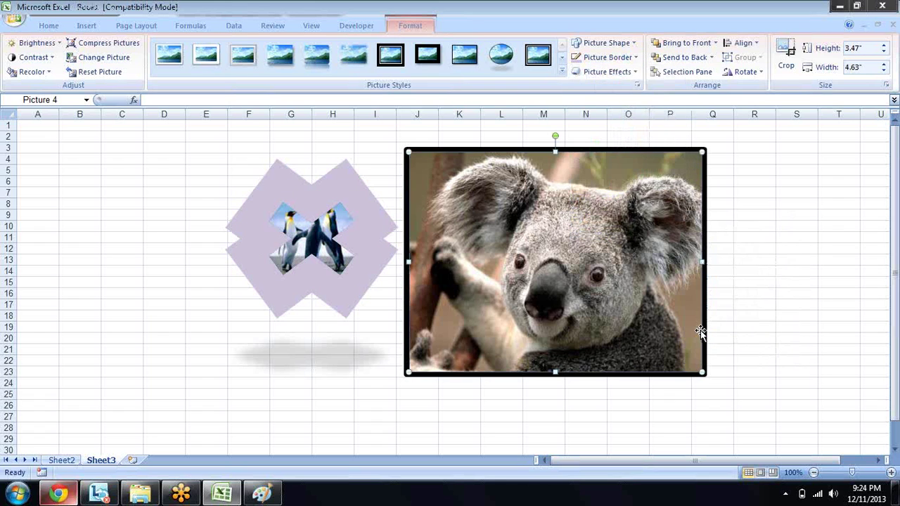
click(636, 72)
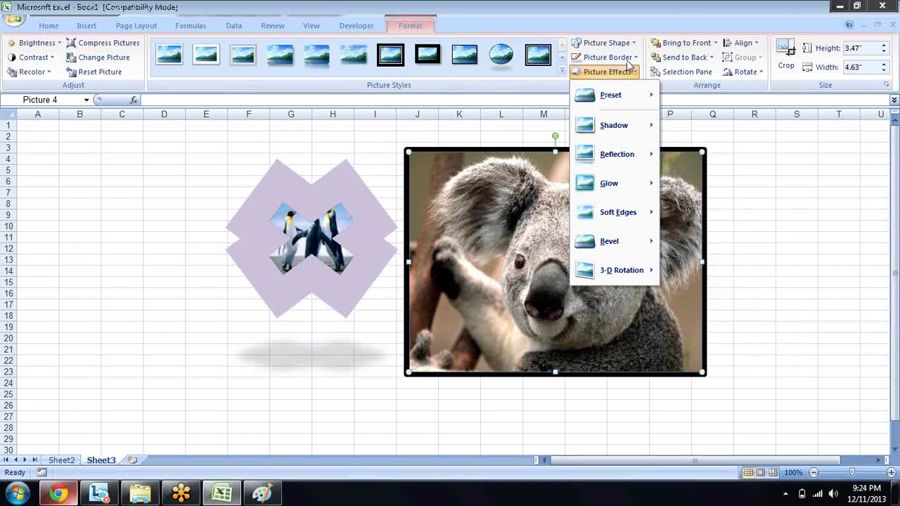
click(636, 58)
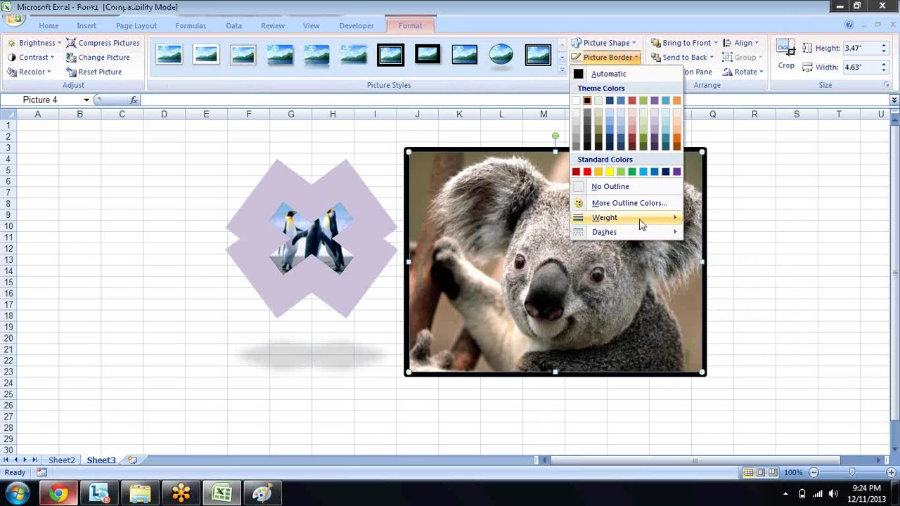
mouse_move(652, 219)
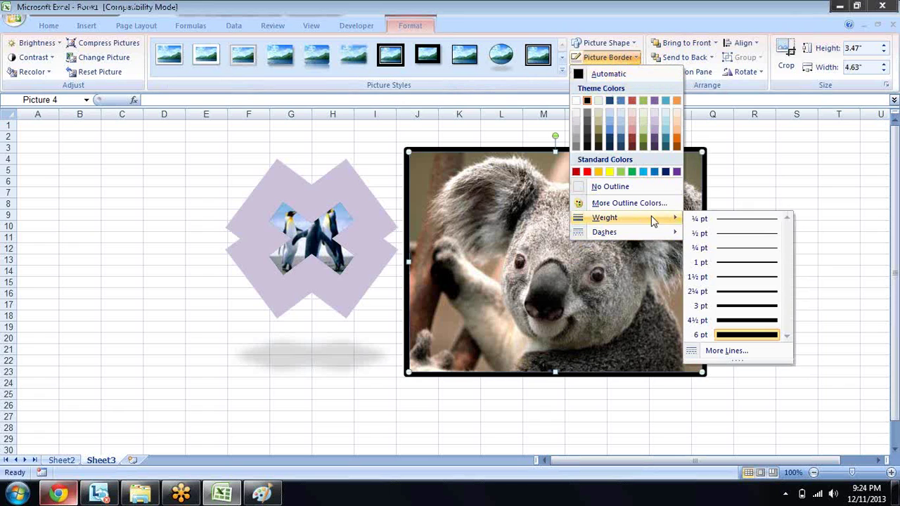
Step: In Format Picture line style, set the koala border width to 9 pt with a double compound type
click(724, 351)
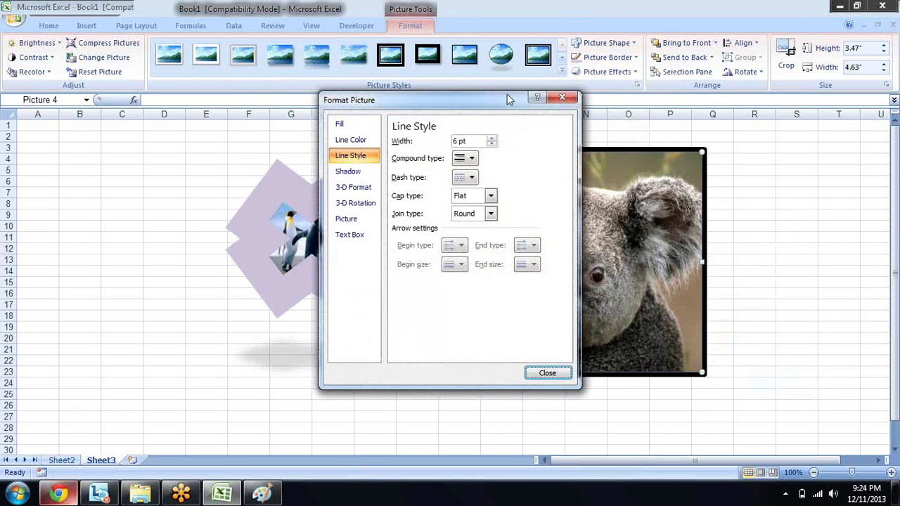
drag(496, 109, 230, 168)
click(225, 197)
click(225, 198)
click(225, 198)
click(225, 198)
click(225, 198)
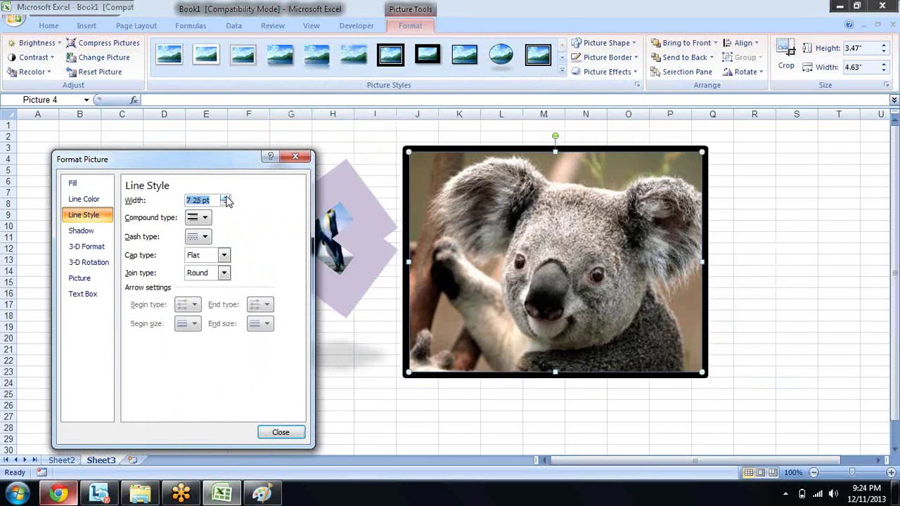
click(225, 198)
click(225, 197)
click(225, 198)
click(225, 197)
click(225, 197)
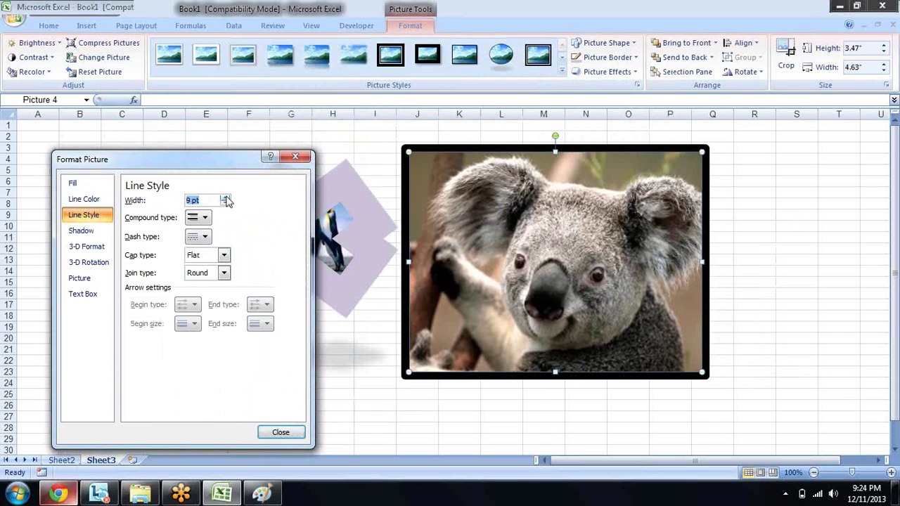
click(205, 218)
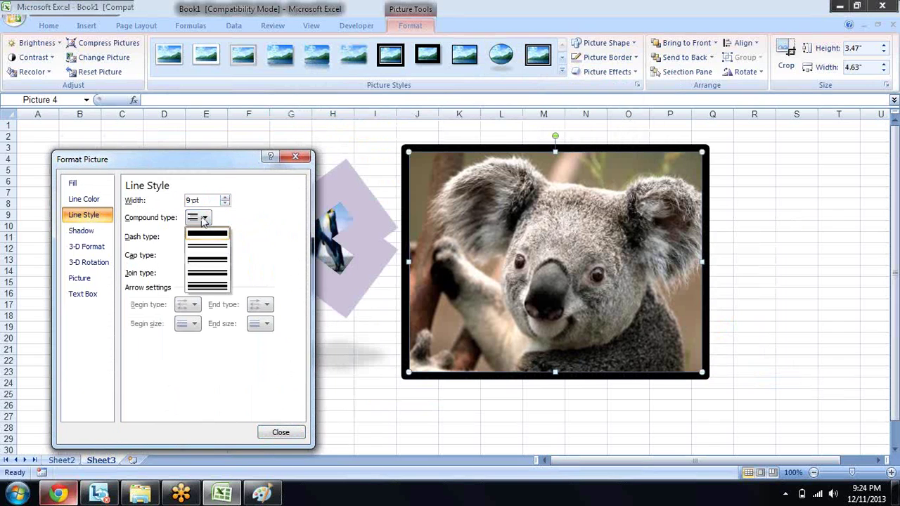
click(219, 264)
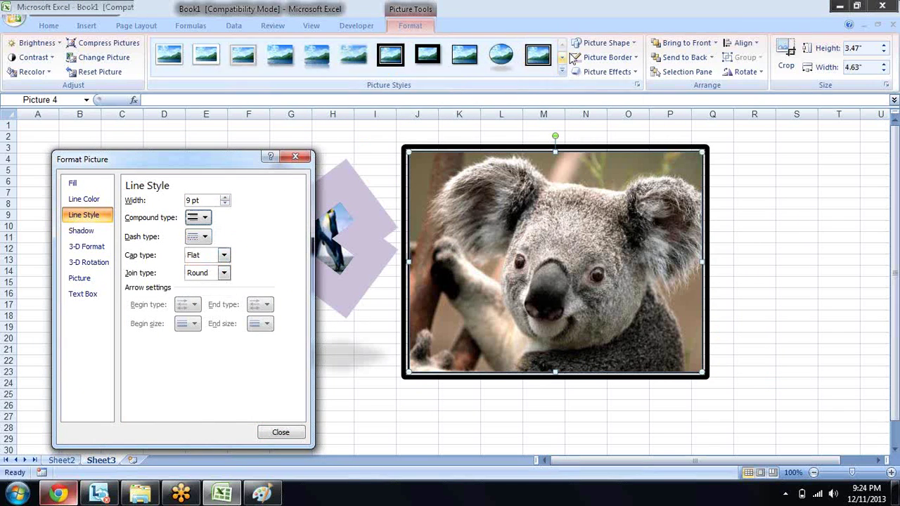
Step: Close the line settings and move the penguin X shape over onto the koala
click(299, 160)
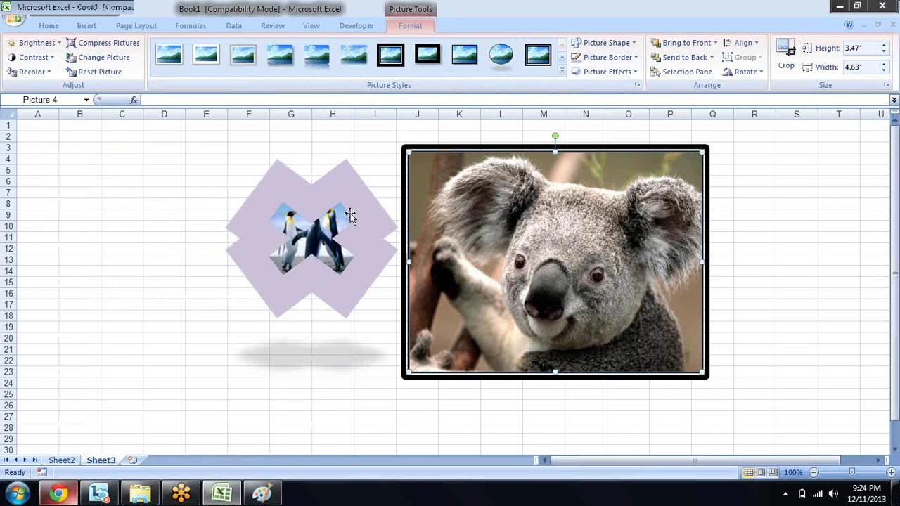
click(347, 212)
mouse_move(347, 212)
mouse_down()
mouse_move(433, 229)
mouse_move(479, 222)
mouse_move(467, 214)
mouse_up()
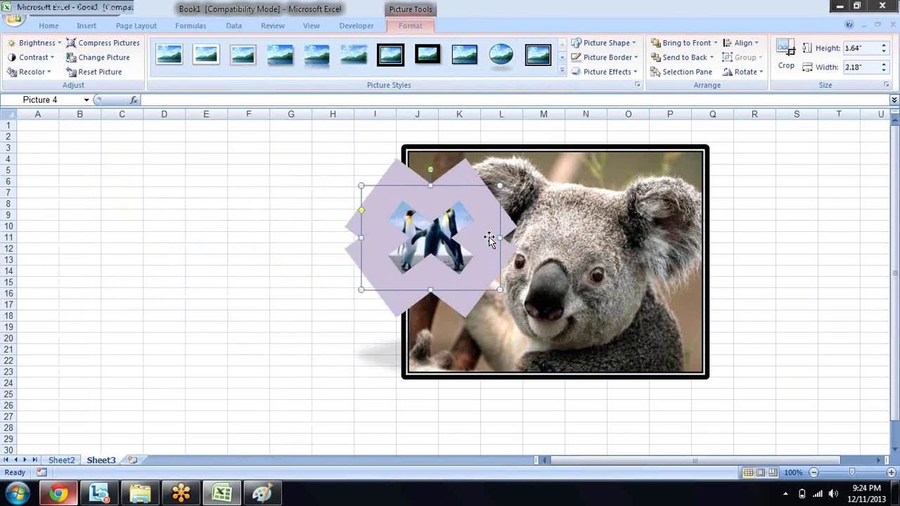
Step: Copy and paste the koala picture, placing the duplicate left of the original
click(586, 215)
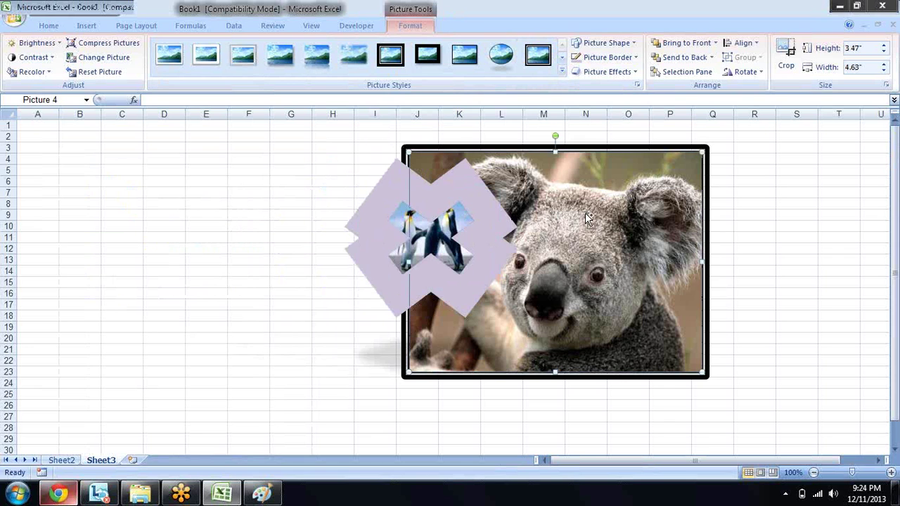
key(ctrl+c)
key(ctrl+v)
mouse_move(584, 213)
mouse_down()
mouse_move(274, 221)
mouse_move(263, 199)
mouse_up()
Step: Nudge the penguin cross slightly left and send it behind both koalas
click(437, 223)
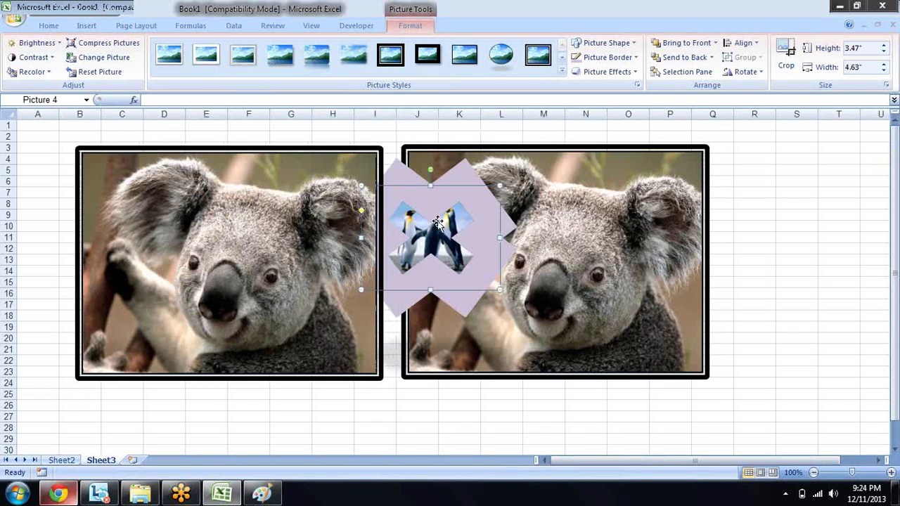
click(687, 44)
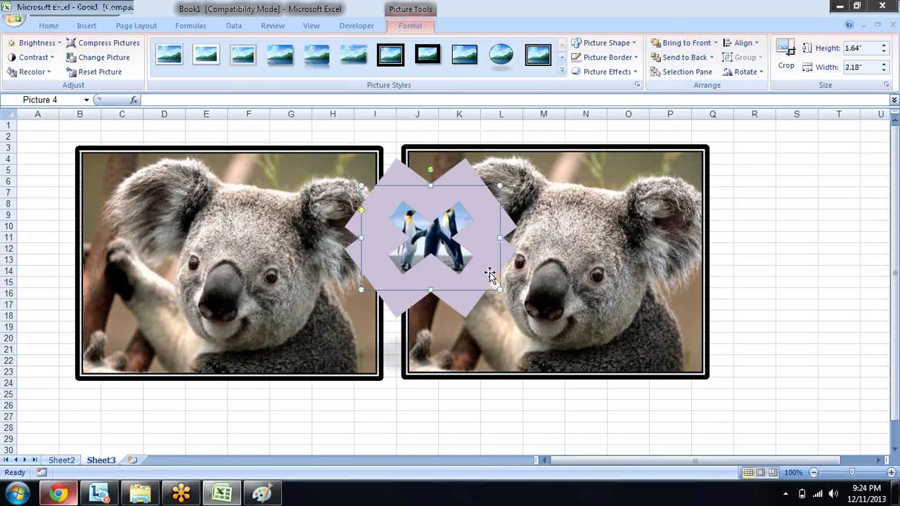
drag(491, 262, 461, 257)
click(683, 57)
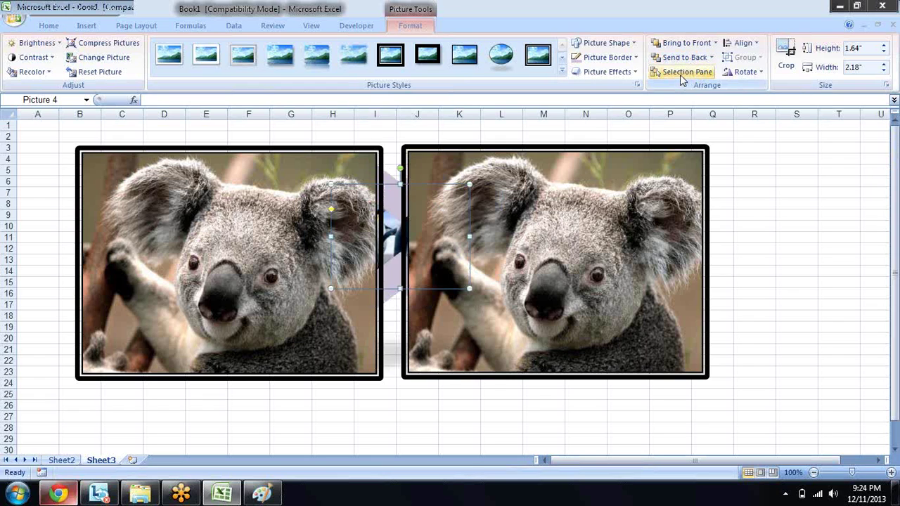
click(681, 76)
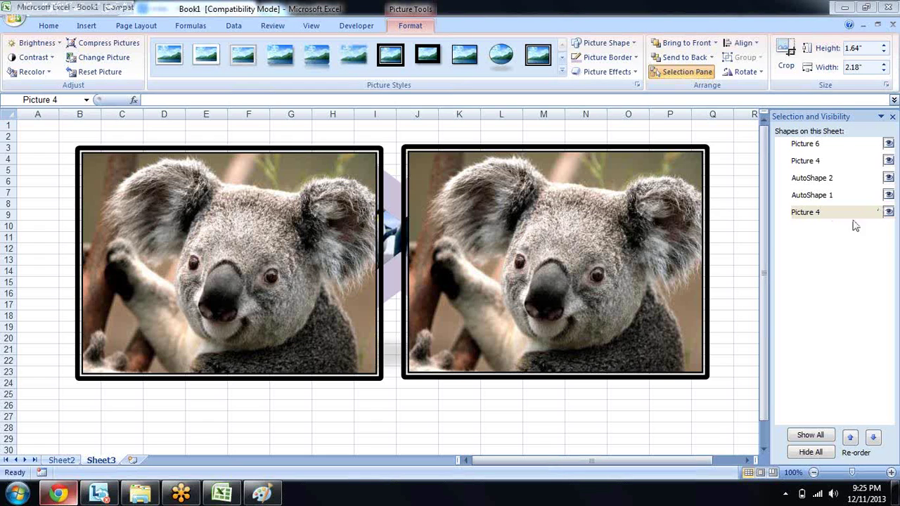
click(888, 212)
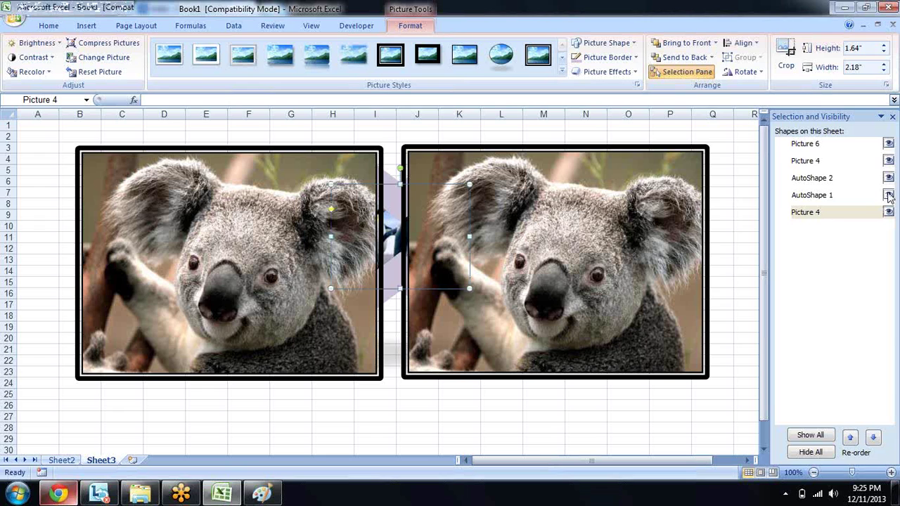
click(888, 161)
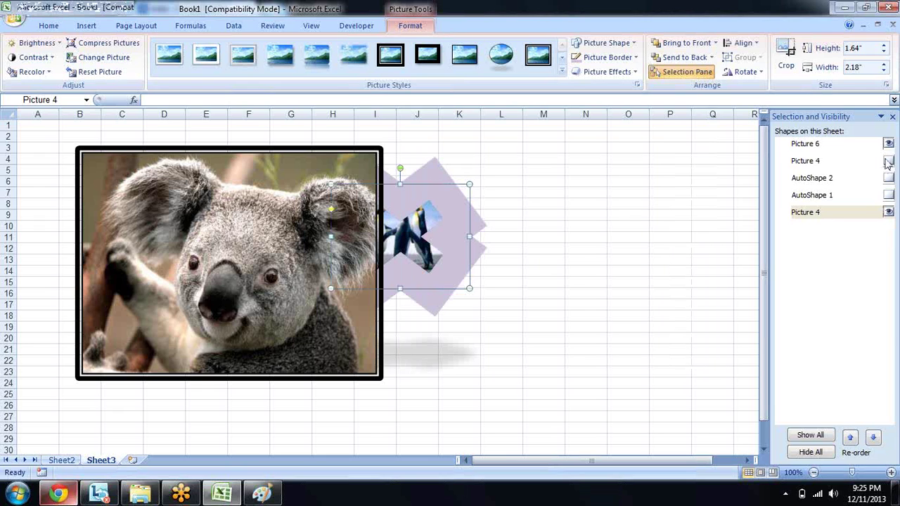
click(888, 144)
click(889, 213)
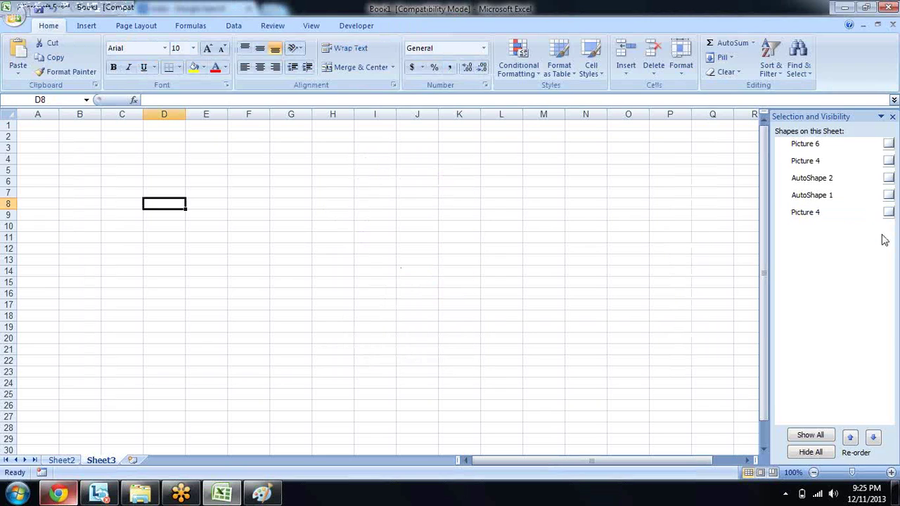
click(825, 436)
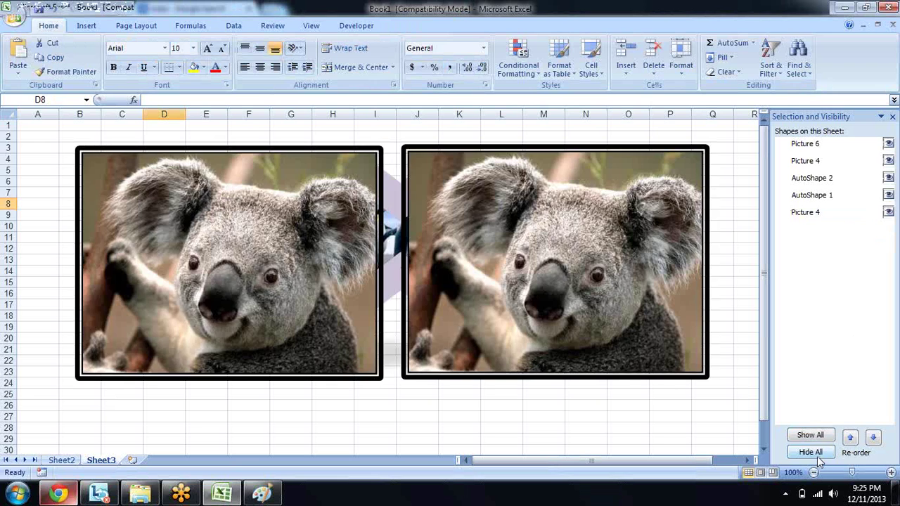
click(819, 454)
click(821, 434)
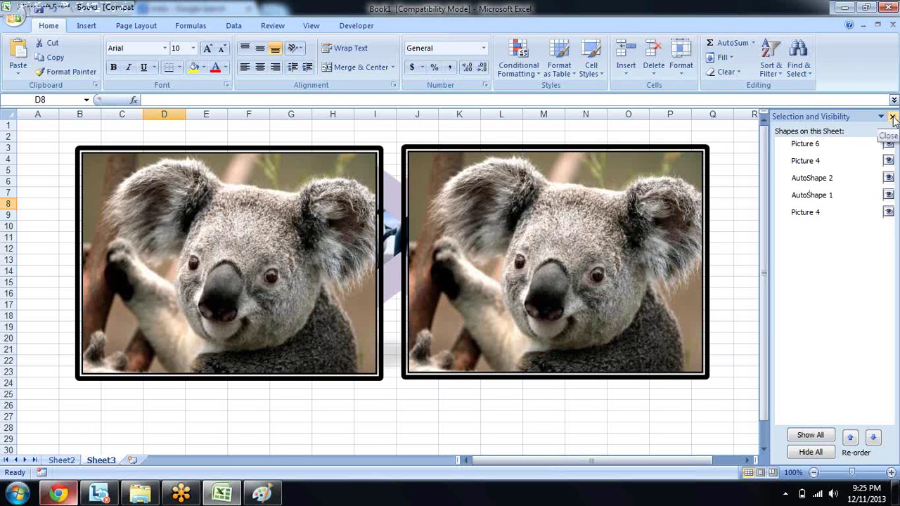
Step: Shrink the right koala from its corner, then move it and the penguin cross down-right
click(658, 175)
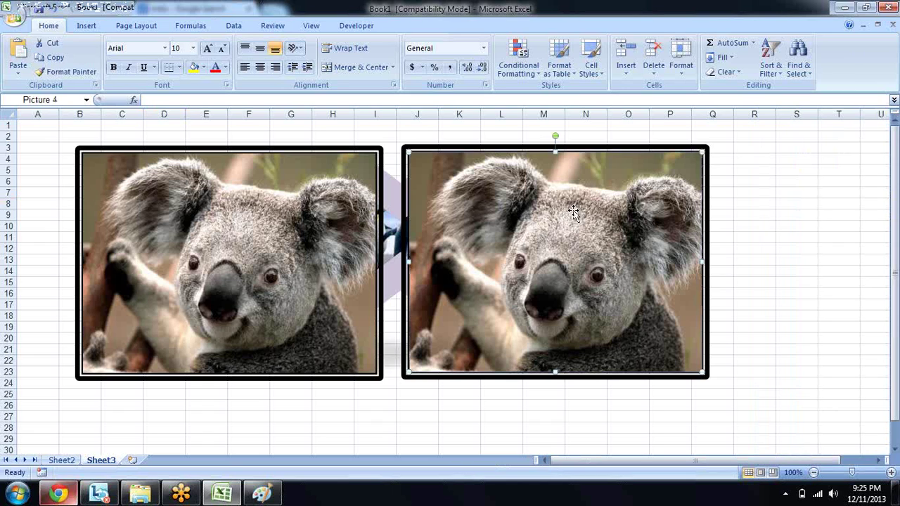
click(412, 28)
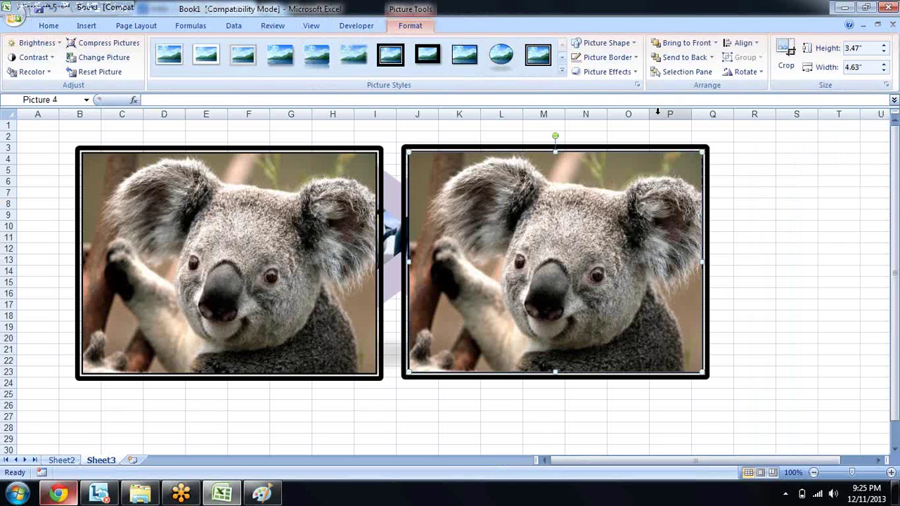
click(753, 44)
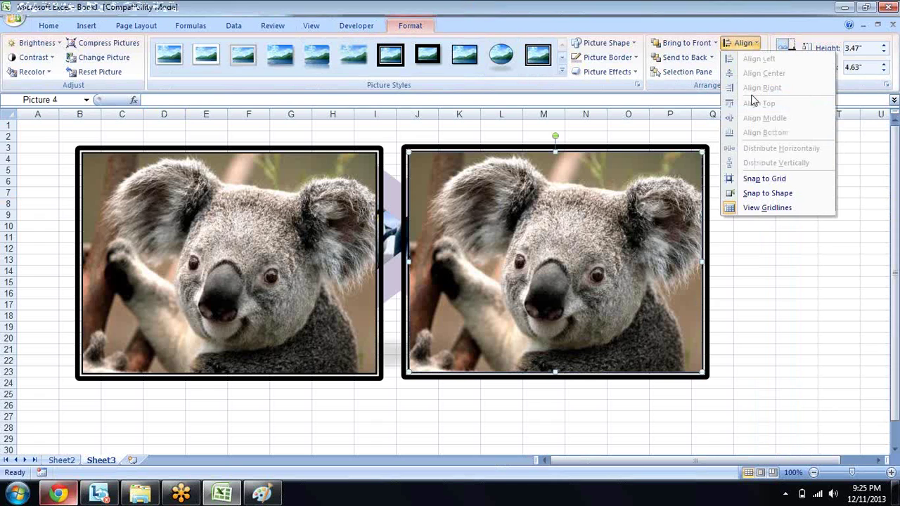
click(710, 377)
click(746, 323)
click(607, 245)
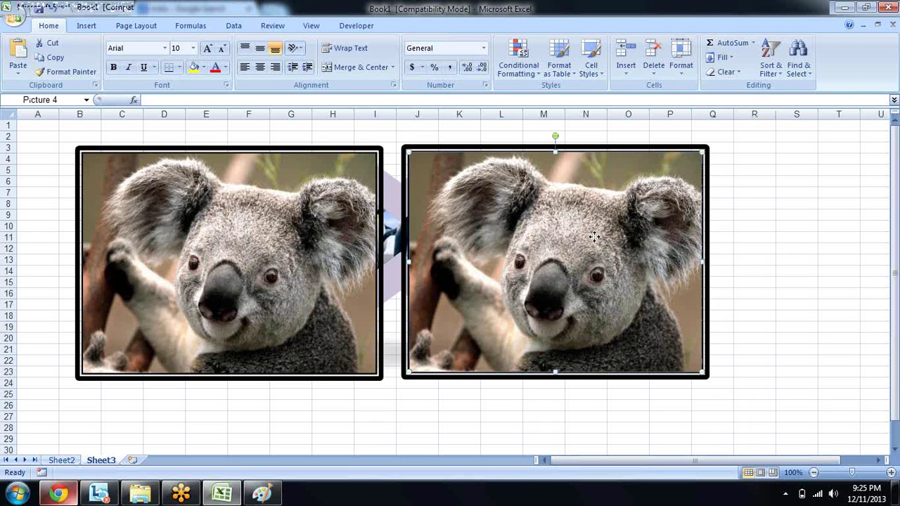
double_click(593, 237)
drag(419, 161, 496, 237)
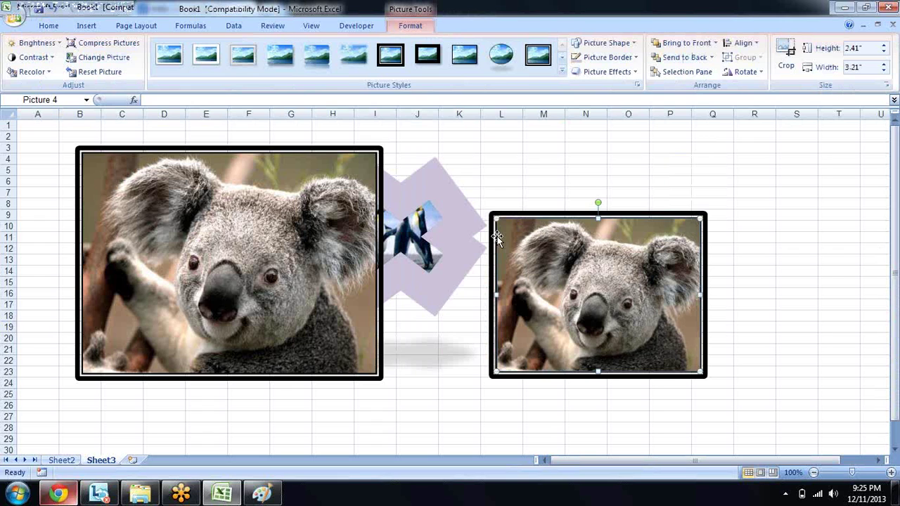
drag(561, 272, 619, 343)
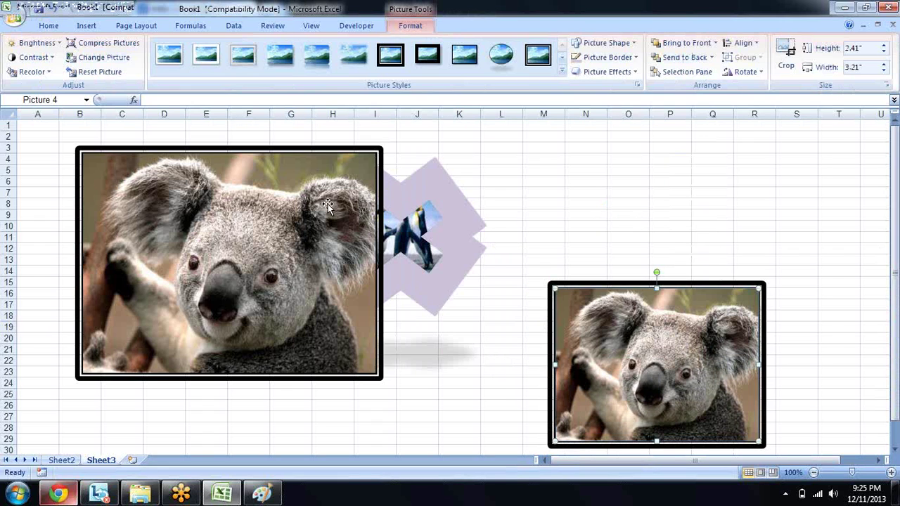
drag(432, 210, 514, 267)
Step: Select both koalas and the penguin cross, then apply Align Top and Align Middle
click(626, 347)
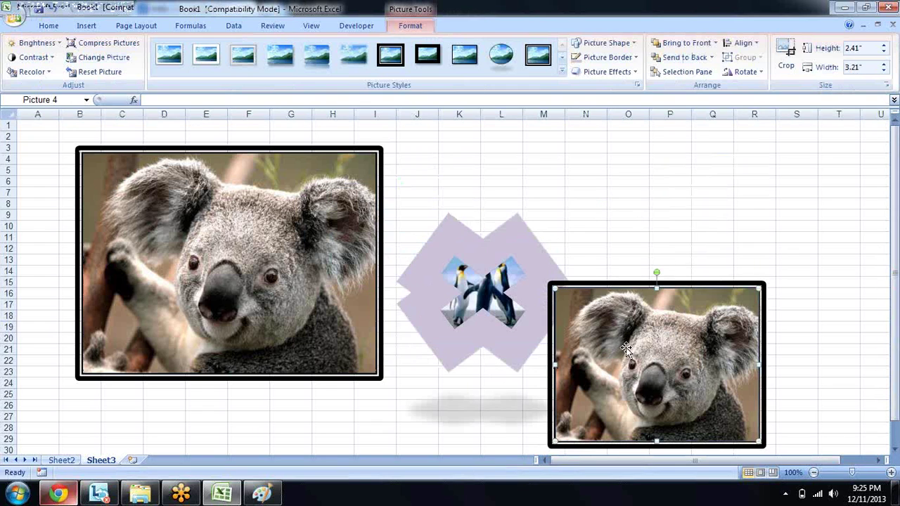
shift+click(478, 253)
shift+click(317, 229)
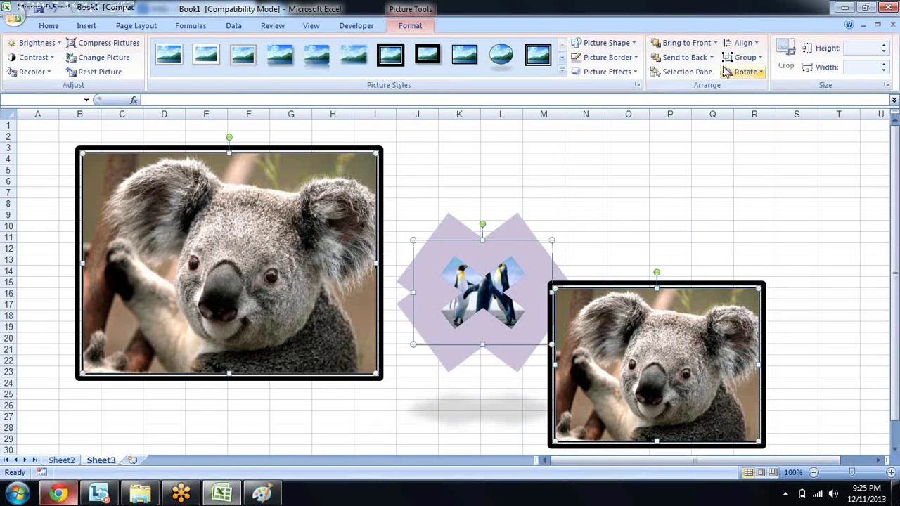
click(752, 44)
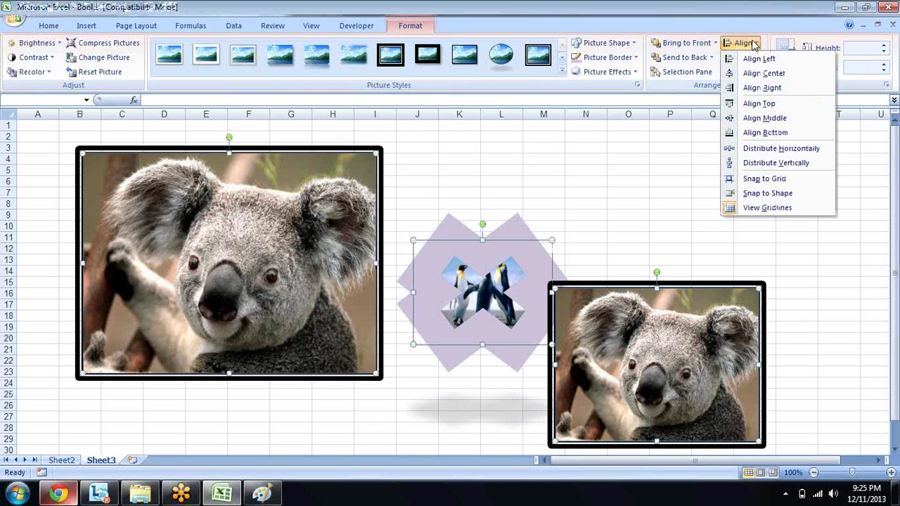
click(759, 103)
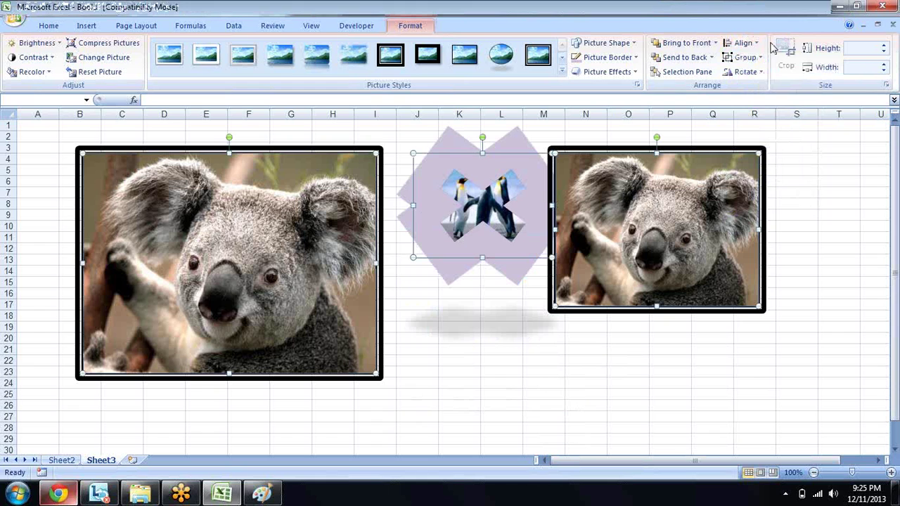
click(744, 43)
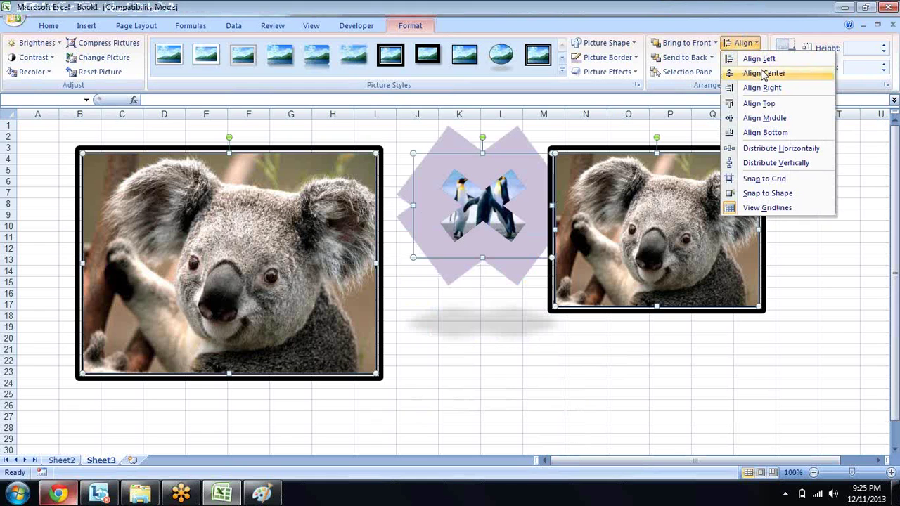
click(796, 119)
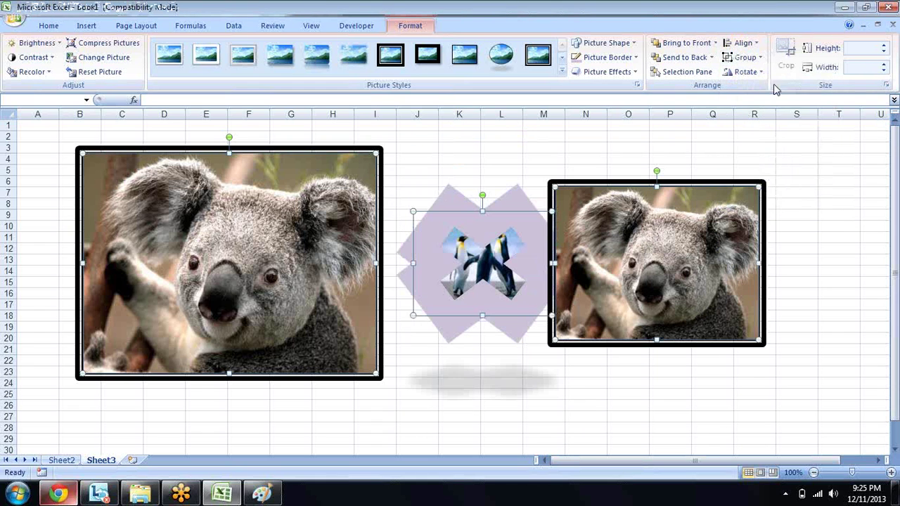
Step: Distribute the three pictures horizontally and vertically, and turn on Snap to Grid
click(746, 42)
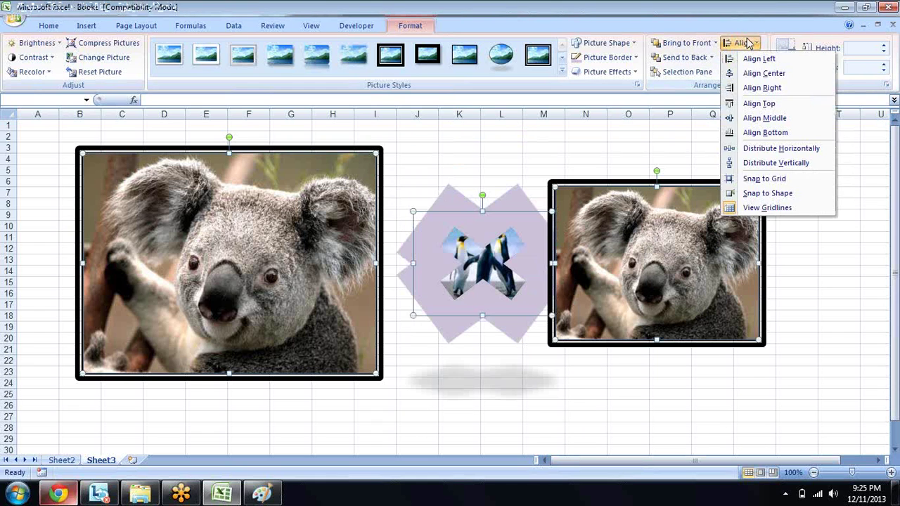
click(754, 149)
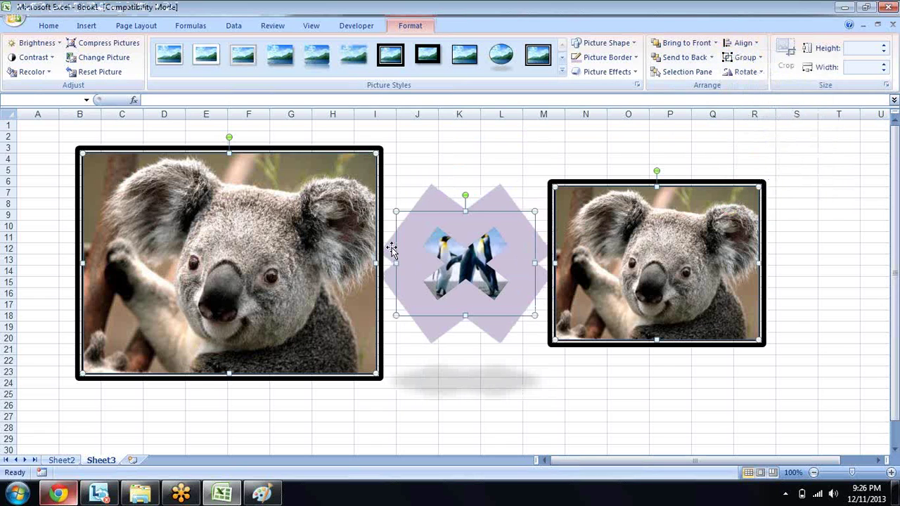
click(746, 43)
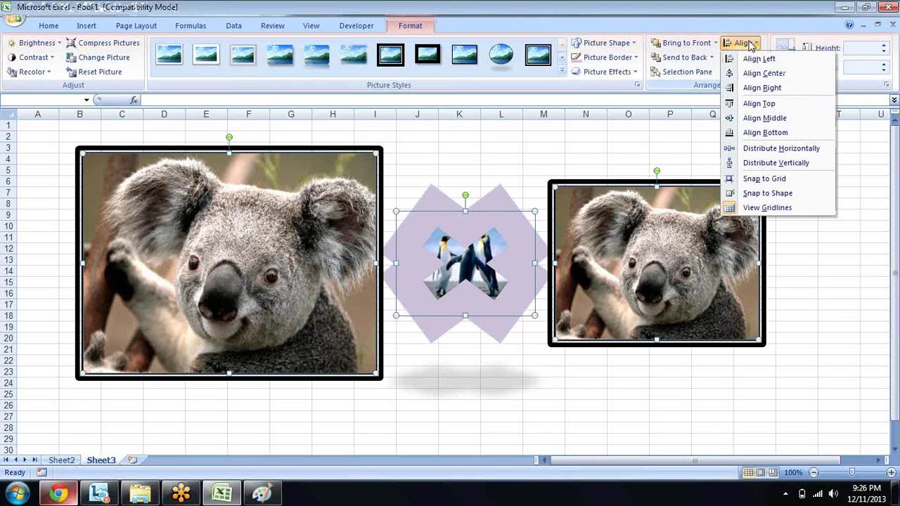
click(766, 163)
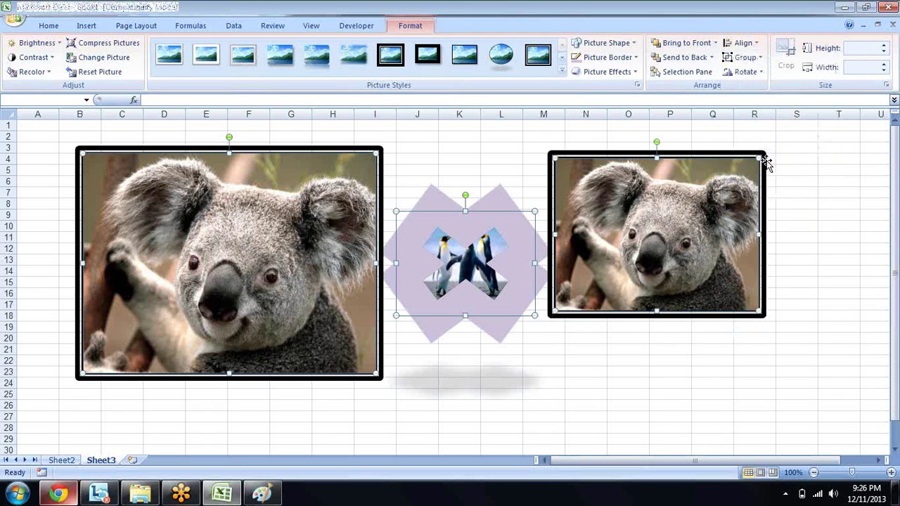
click(757, 60)
click(757, 45)
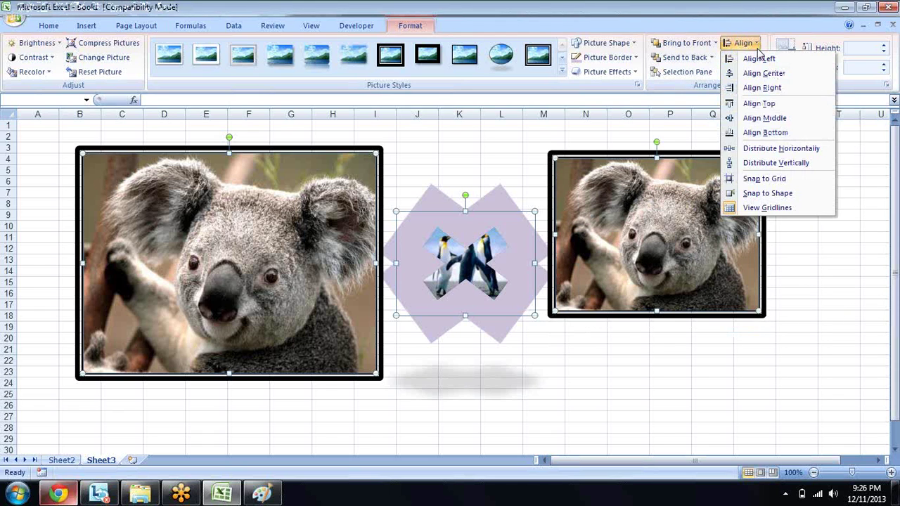
click(750, 178)
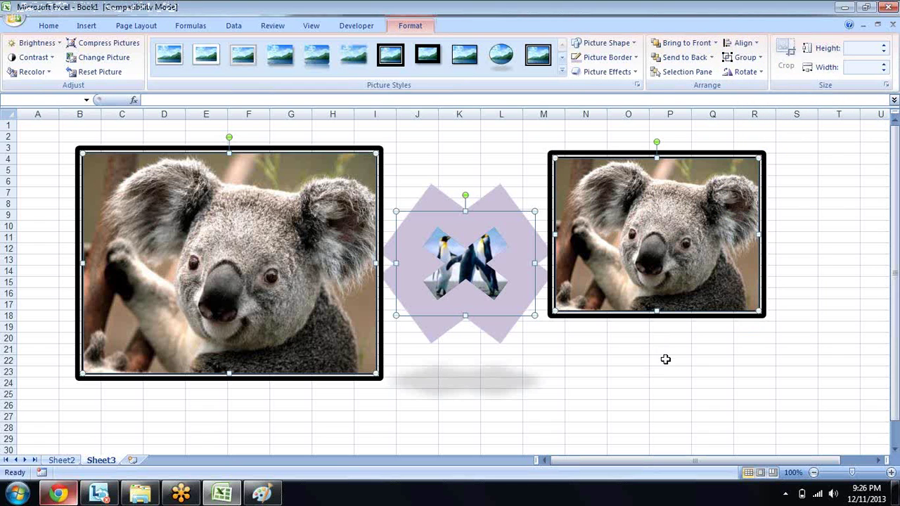
click(665, 360)
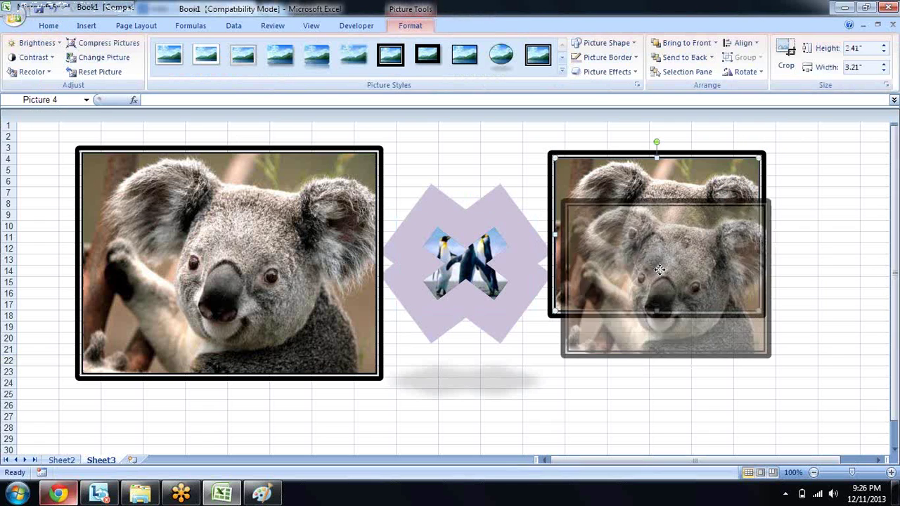
Step: Drag the small koala beside the large one, both top-aligned near row 3
drag(647, 248, 656, 378)
mouse_move(619, 327)
mouse_down()
mouse_move(614, 274)
mouse_move(633, 265)
mouse_move(633, 242)
mouse_move(758, 177)
mouse_up()
key(Left)
key(Up)
mouse_move(695, 187)
mouse_down()
mouse_move(584, 274)
mouse_move(479, 228)
mouse_up()
mouse_move(534, 170)
mouse_down()
mouse_move(663, 177)
mouse_move(702, 161)
mouse_move(663, 185)
mouse_move(568, 178)
mouse_move(595, 168)
mouse_up()
mouse_move(629, 166)
mouse_down()
mouse_move(513, 134)
mouse_move(476, 138)
mouse_move(483, 149)
mouse_up()
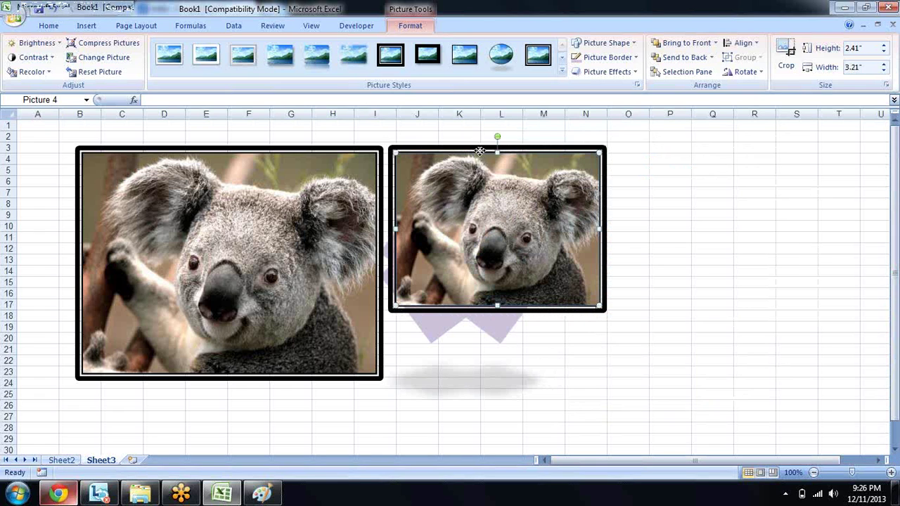
drag(479, 151, 479, 158)
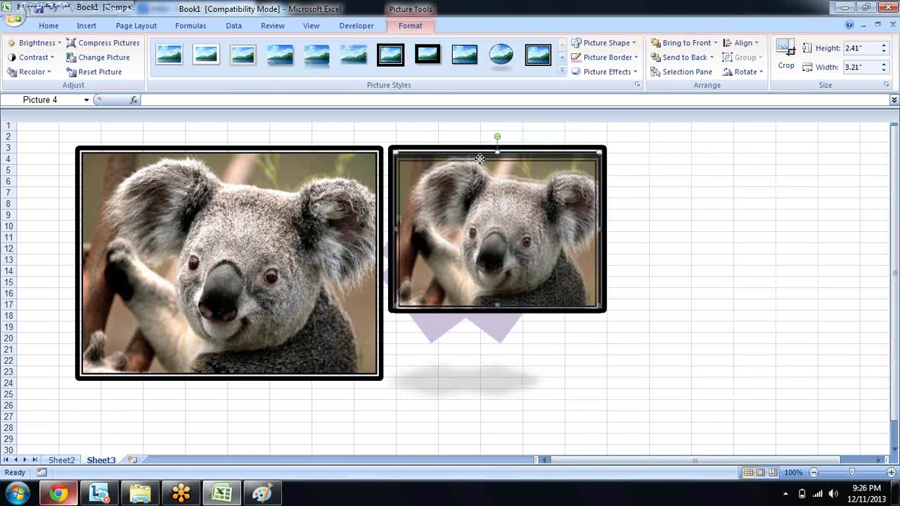
drag(480, 159, 476, 155)
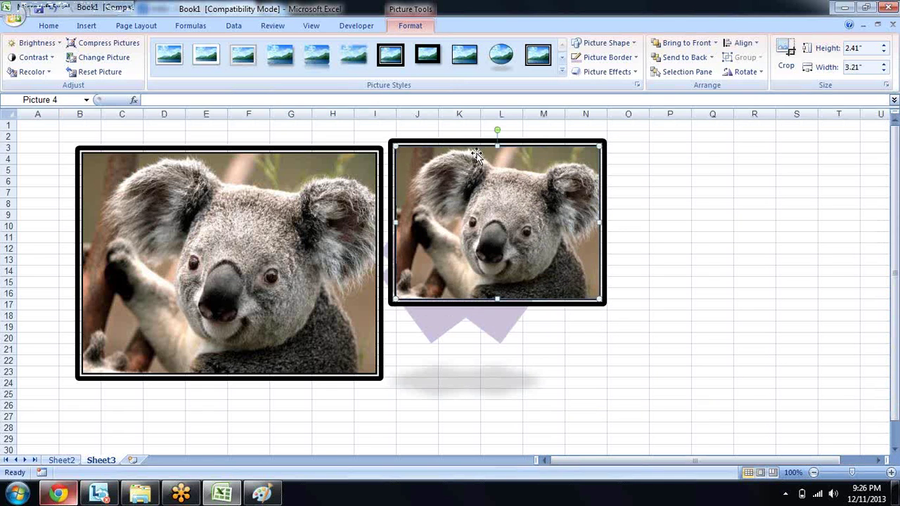
drag(348, 152, 343, 142)
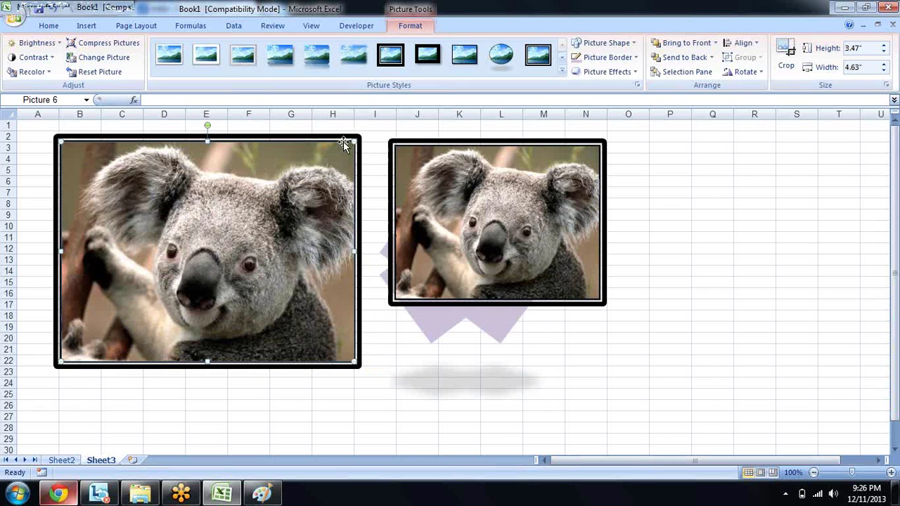
drag(432, 141, 427, 132)
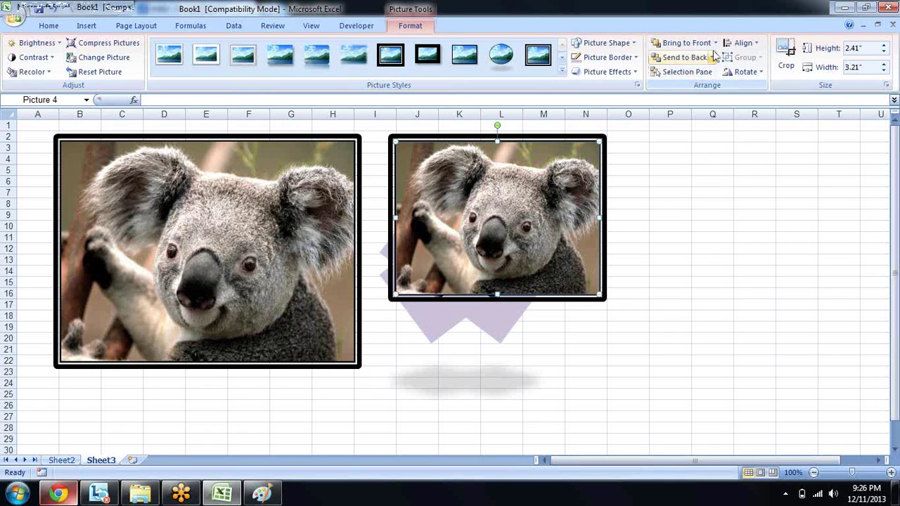
Step: Turn on Snap to Shape and move the smaller koala right of the penguin cross
click(745, 43)
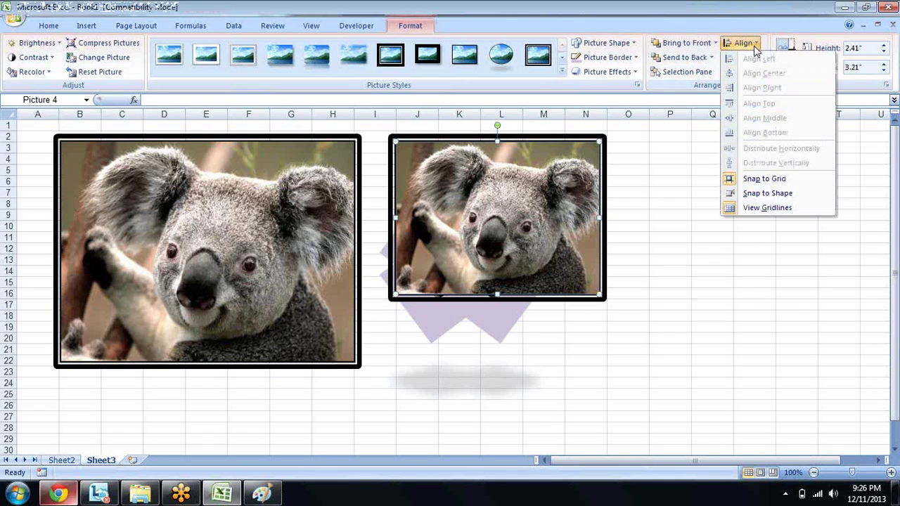
click(745, 195)
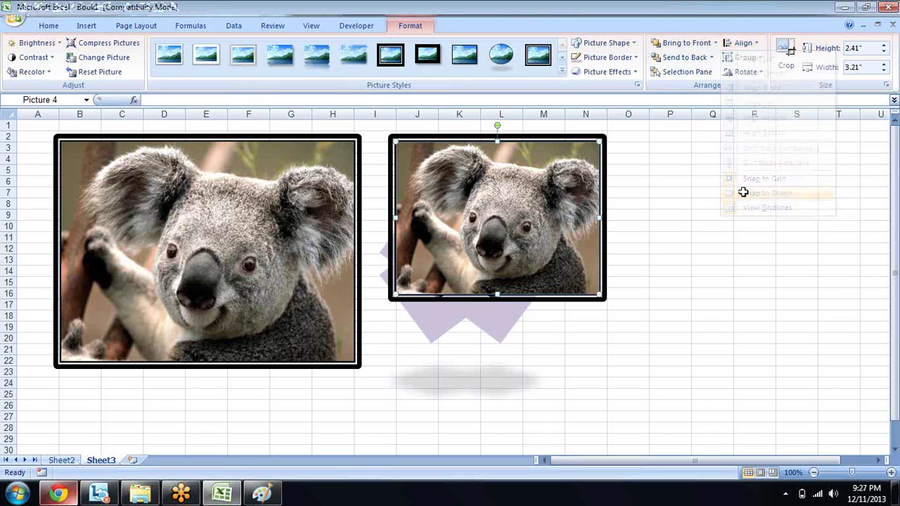
mouse_move(493, 179)
mouse_down()
mouse_move(669, 269)
mouse_move(258, 259)
mouse_move(383, 229)
mouse_move(461, 134)
mouse_move(426, 177)
mouse_move(457, 249)
mouse_move(435, 236)
mouse_move(524, 195)
mouse_move(596, 186)
mouse_up()
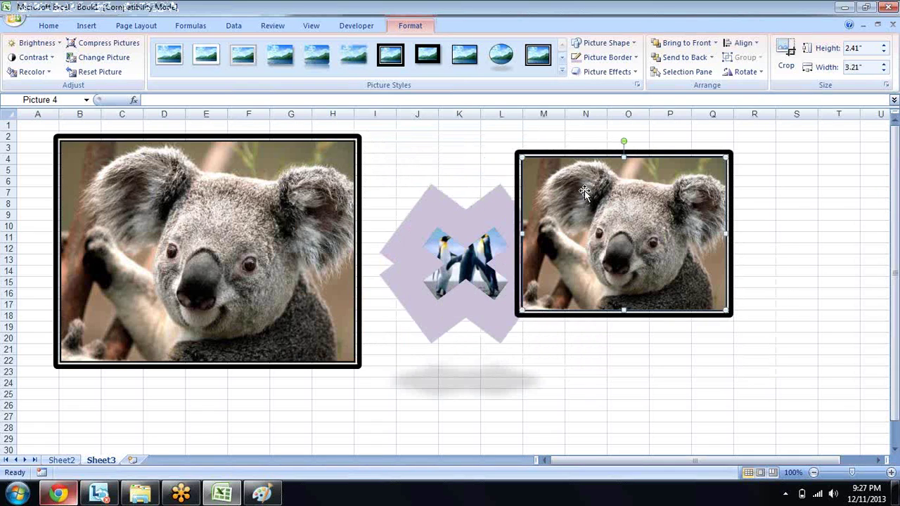
Step: Toggle View Gridlines, Snap to Shape and Snap to Grid, then put the small koala into crop mode
click(752, 44)
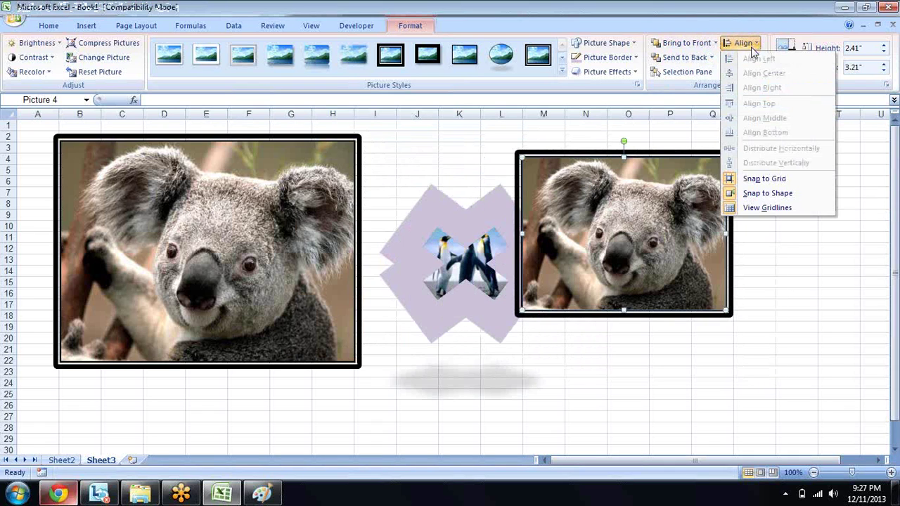
click(747, 208)
click(744, 44)
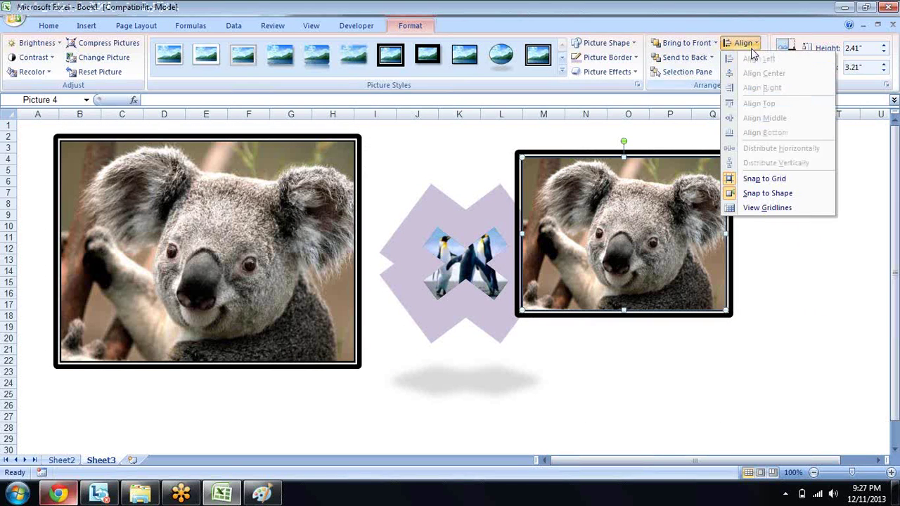
click(756, 210)
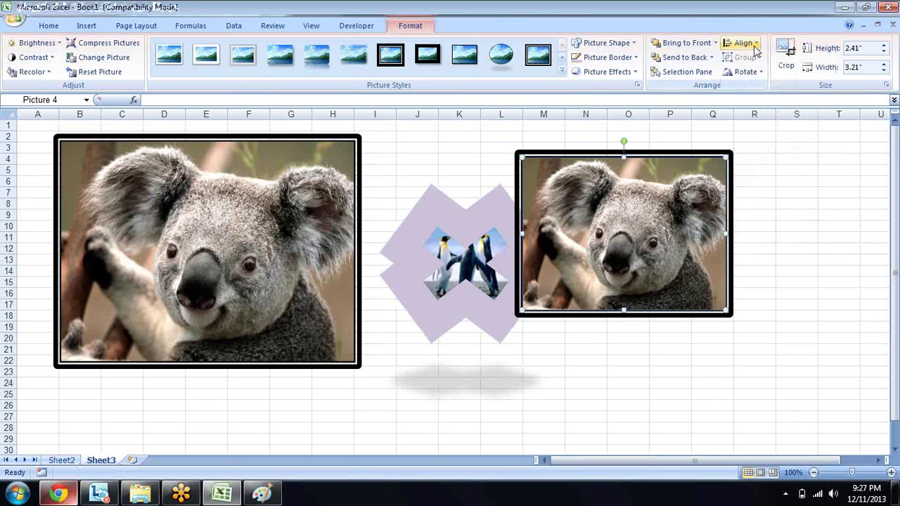
click(745, 44)
click(744, 191)
click(744, 44)
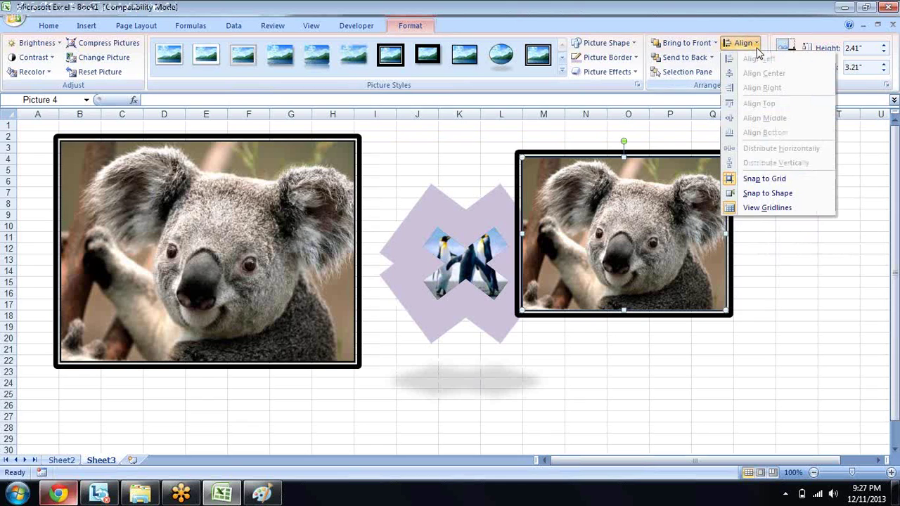
click(744, 180)
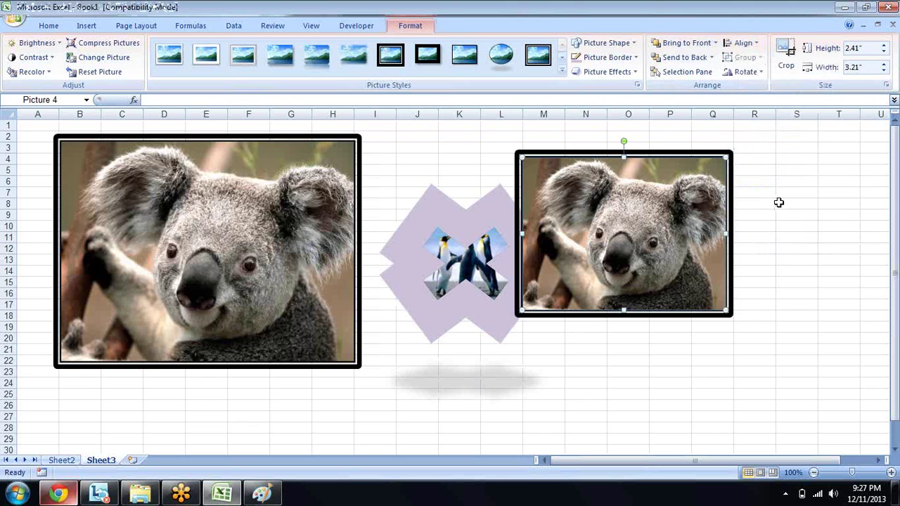
click(786, 55)
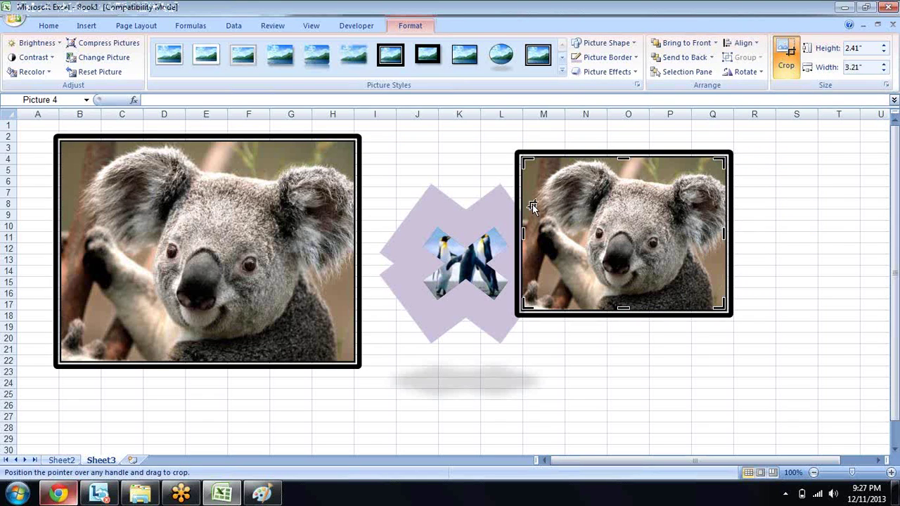
Step: Trim the small koala's left, right and top to a 1.55" by 1.42" face close-up
drag(523, 232, 593, 234)
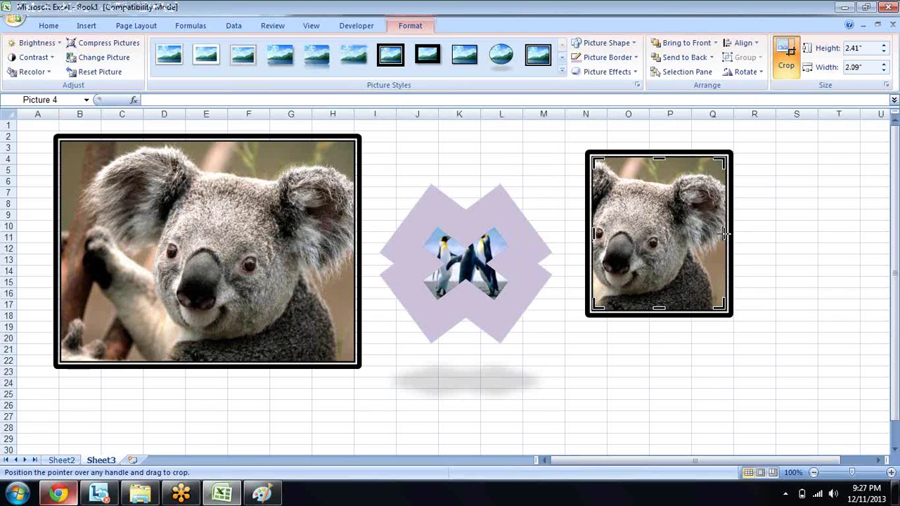
drag(724, 235, 682, 235)
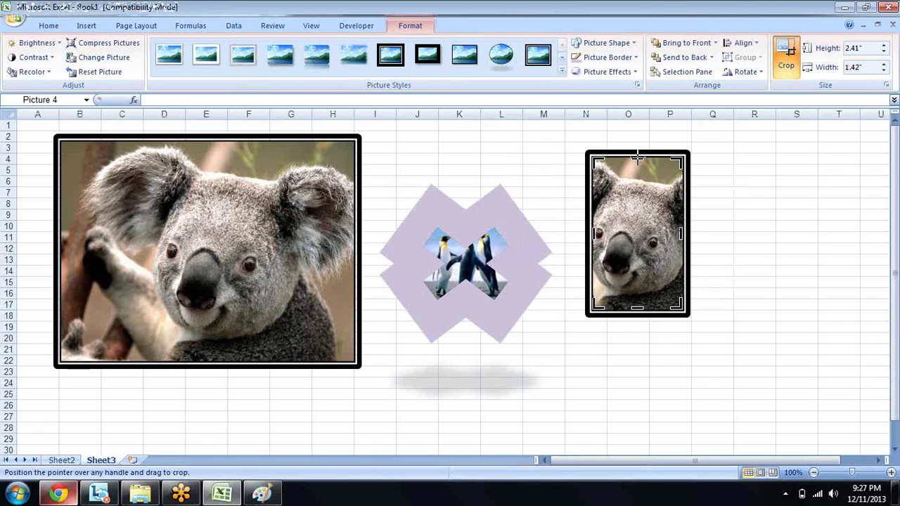
drag(638, 159, 638, 213)
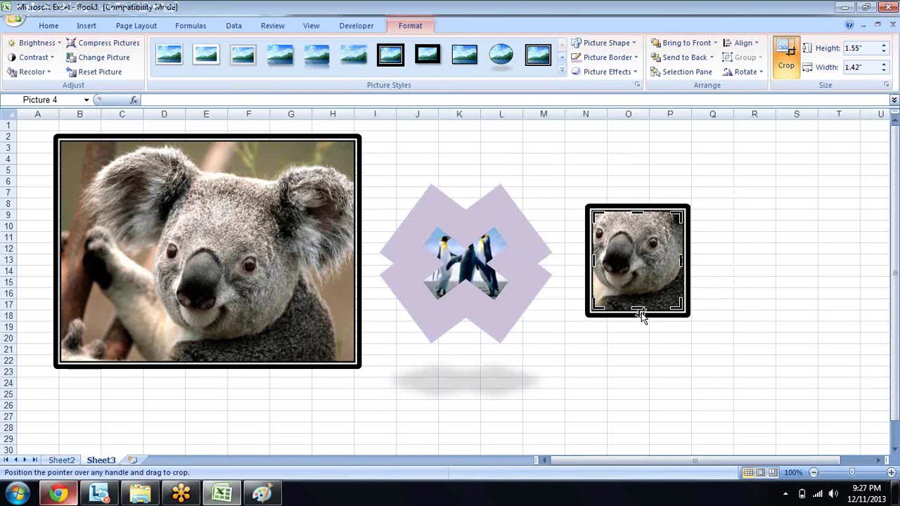
drag(639, 313, 638, 289)
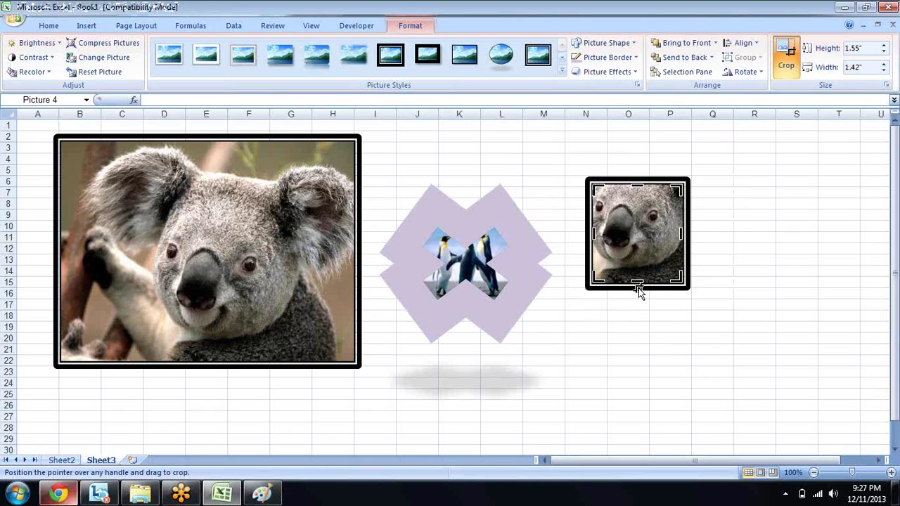
right_click(651, 211)
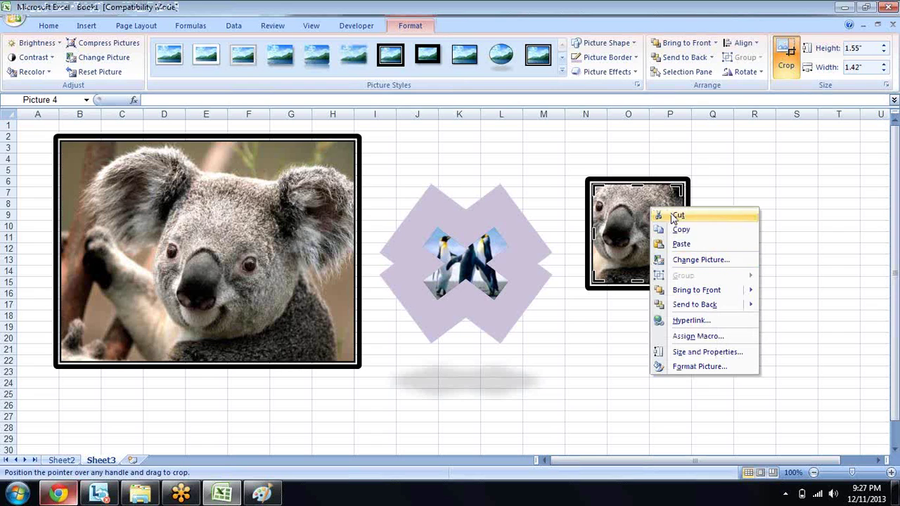
click(615, 223)
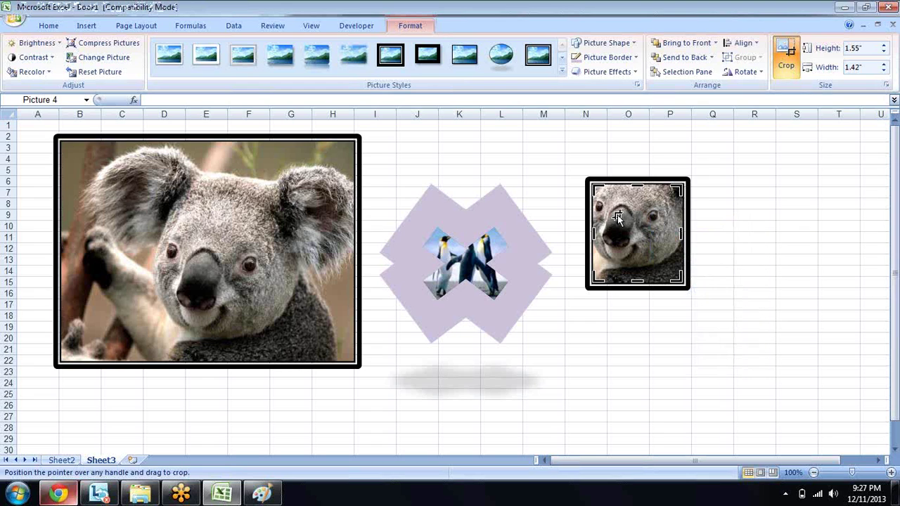
click(786, 60)
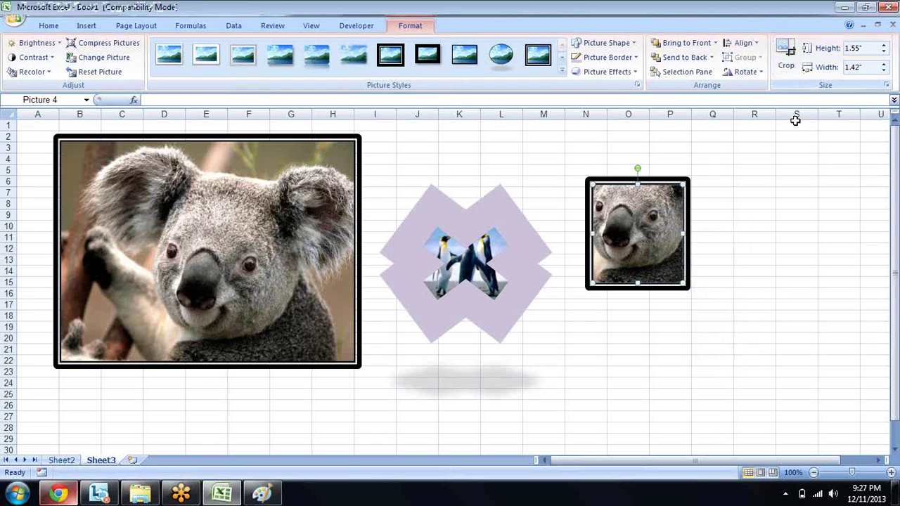
Step: Move the large koala picture right so it overlaps the penguin cross
right_click(653, 240)
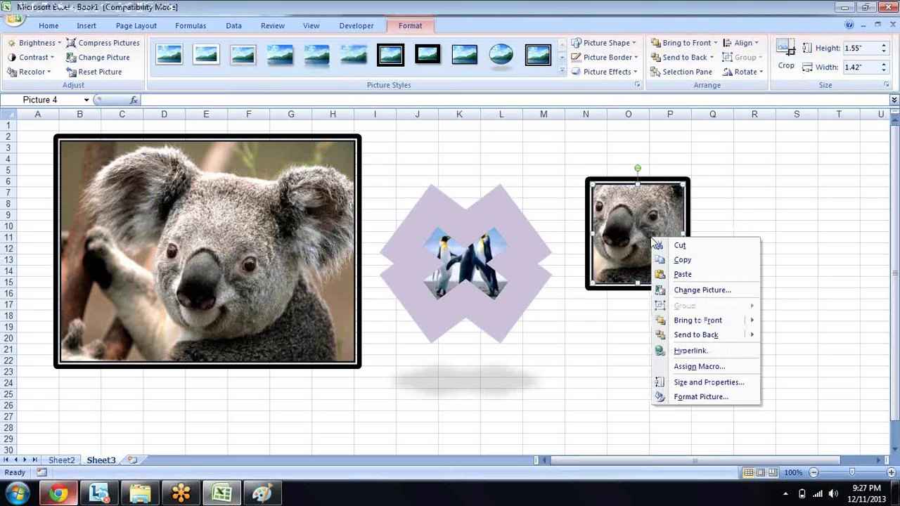
key(Escape)
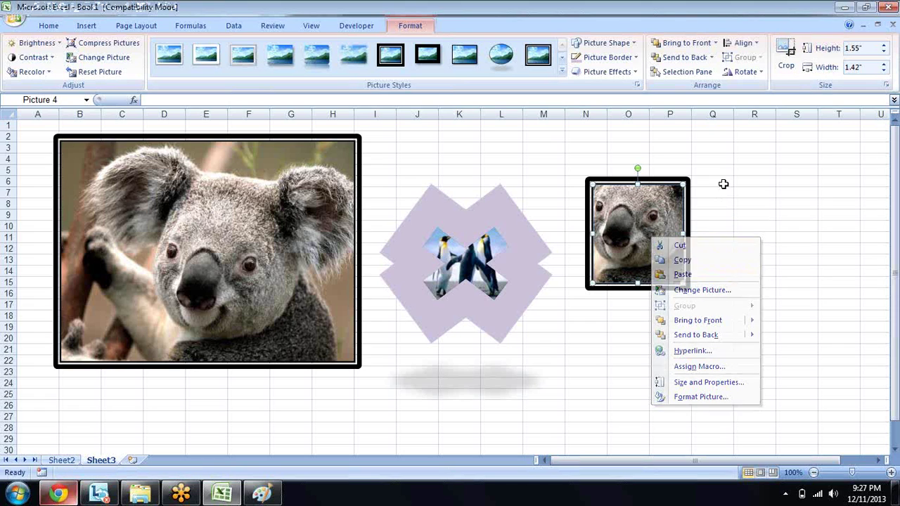
click(344, 256)
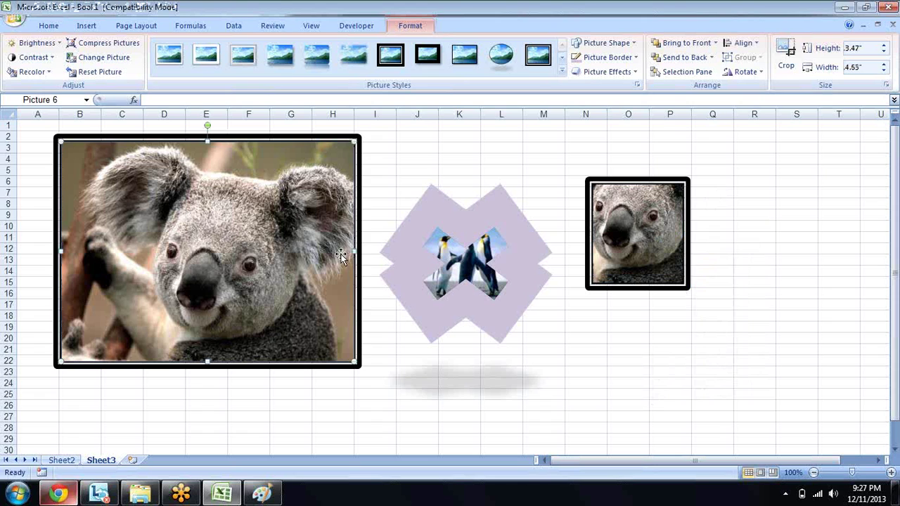
drag(332, 247, 433, 250)
Step: Copy the large koala picture and open the Windows Start menu
right_click(402, 243)
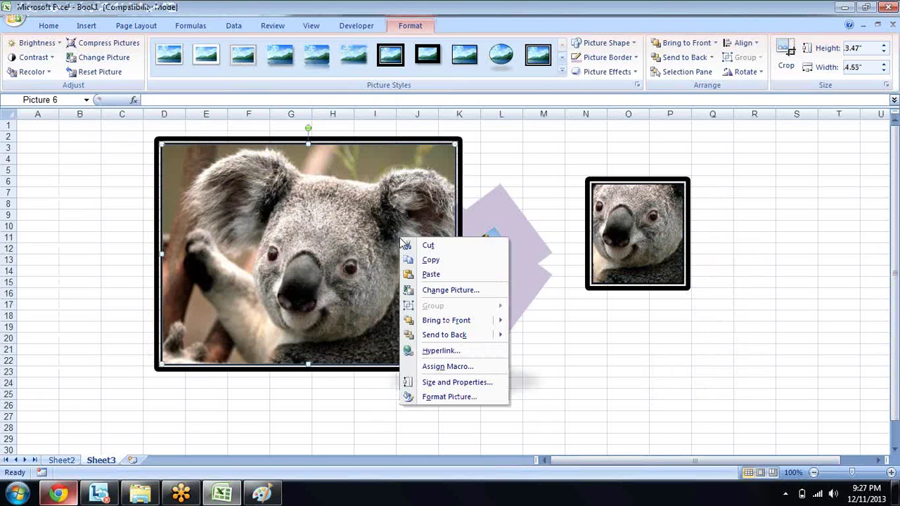
key(Escape)
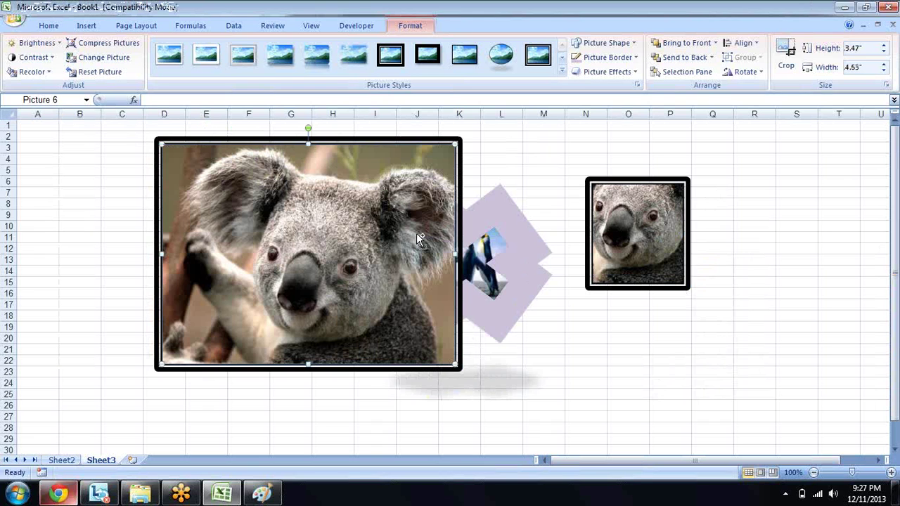
click(17, 493)
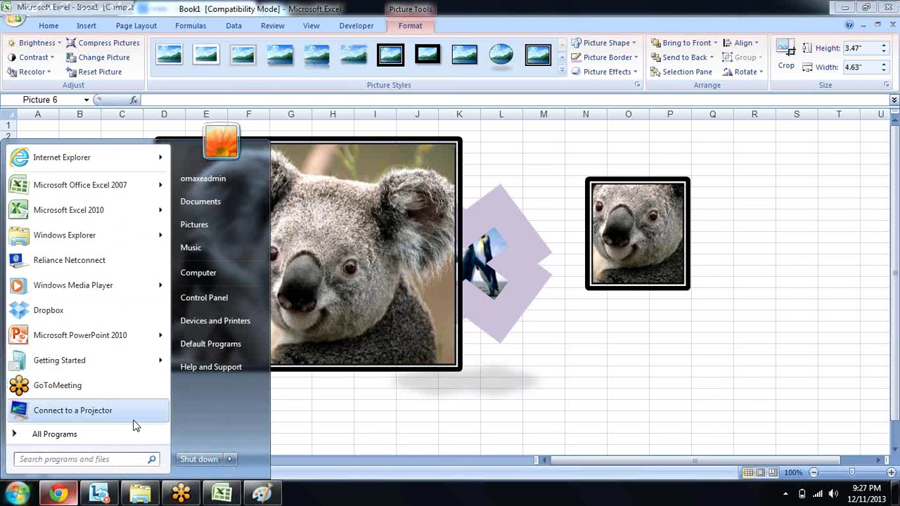
Step: Launch PowerPoint 2010 and paste the copied koala picture onto a slide
click(112, 337)
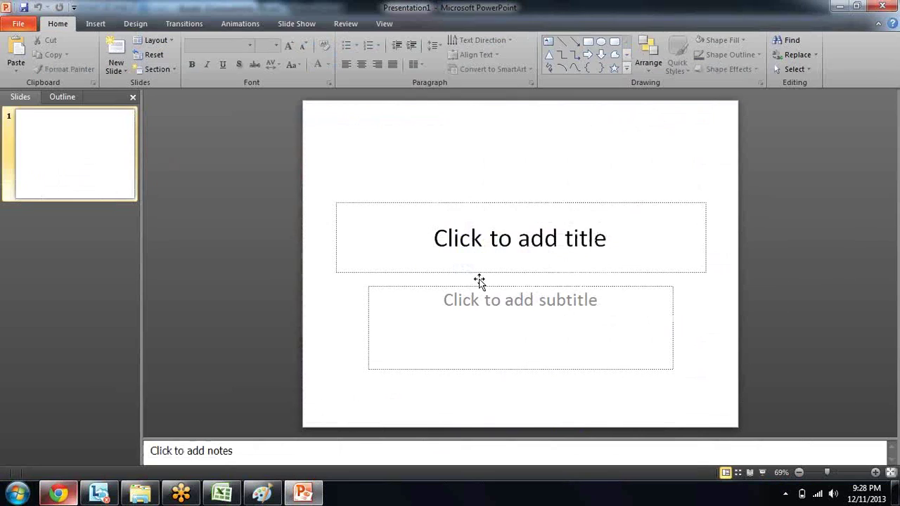
key(ctrl+v)
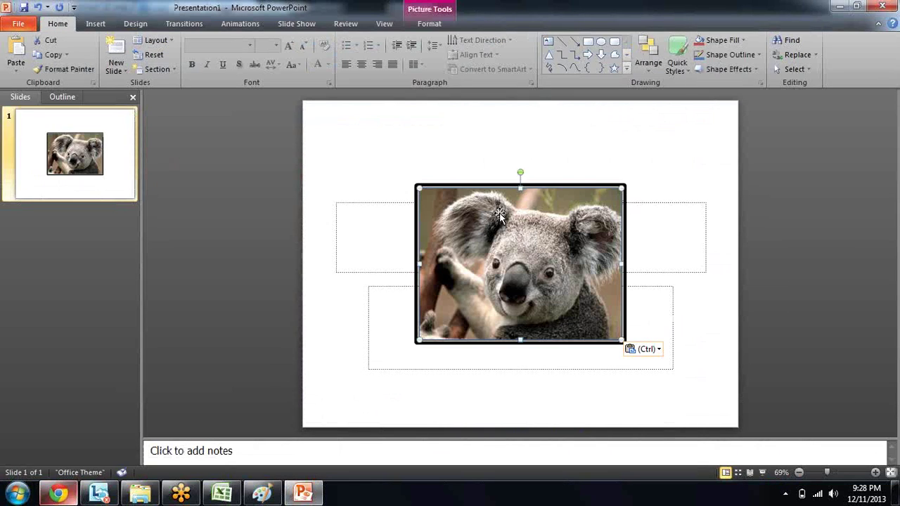
right_click(514, 215)
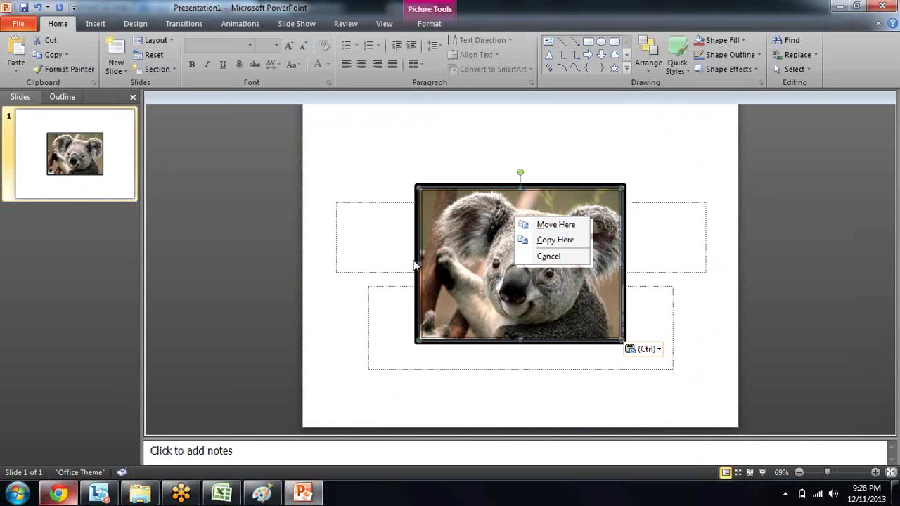
right_click(450, 242)
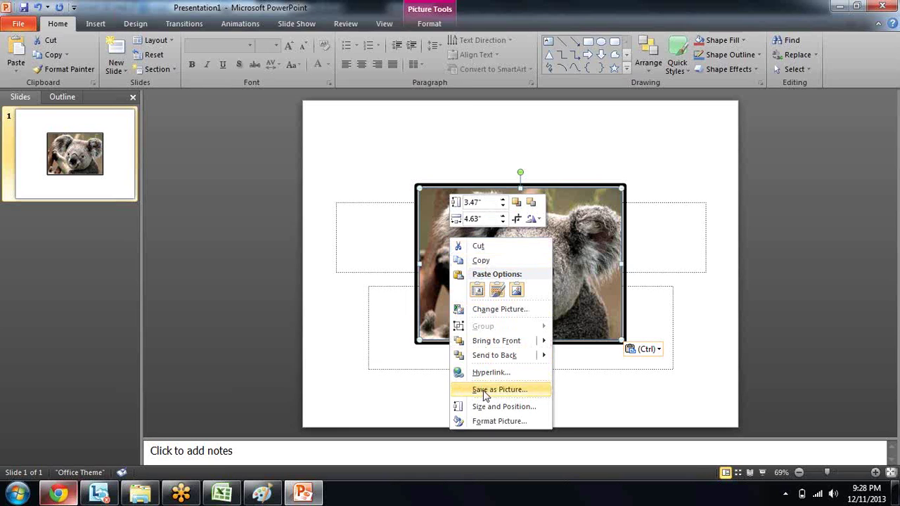
Step: Save the bordered koala as a JPEG picture, then close PowerPoint without saving
click(485, 391)
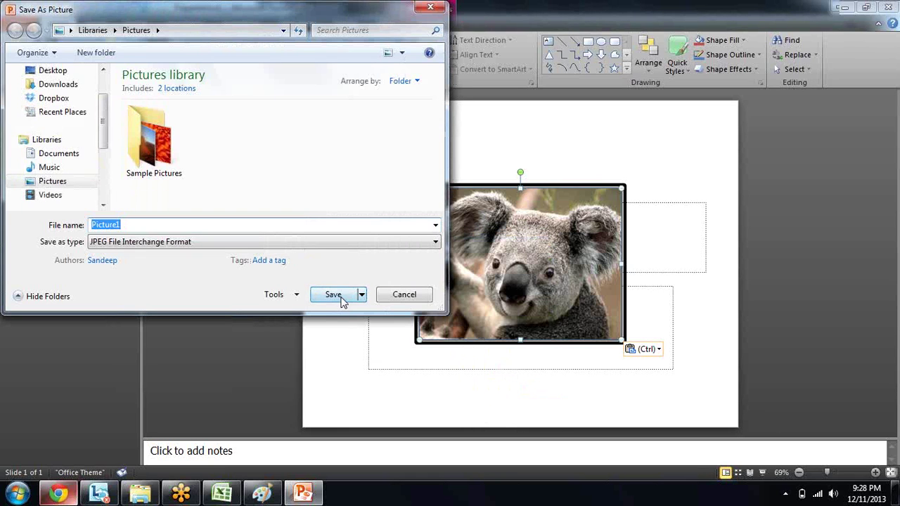
click(406, 241)
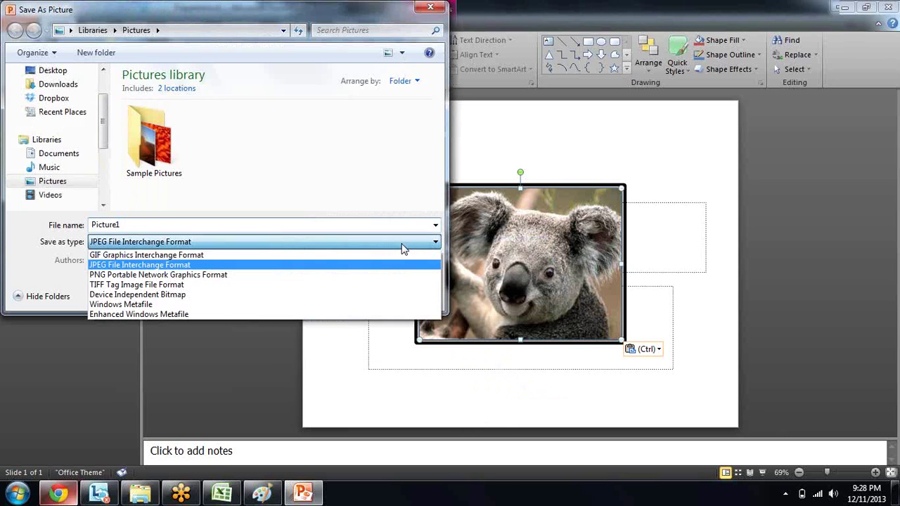
click(313, 269)
click(357, 292)
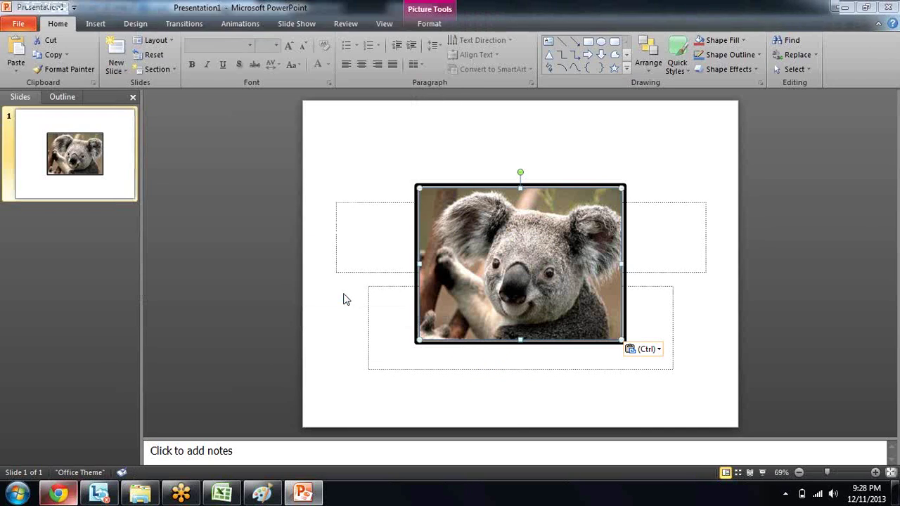
click(894, 7)
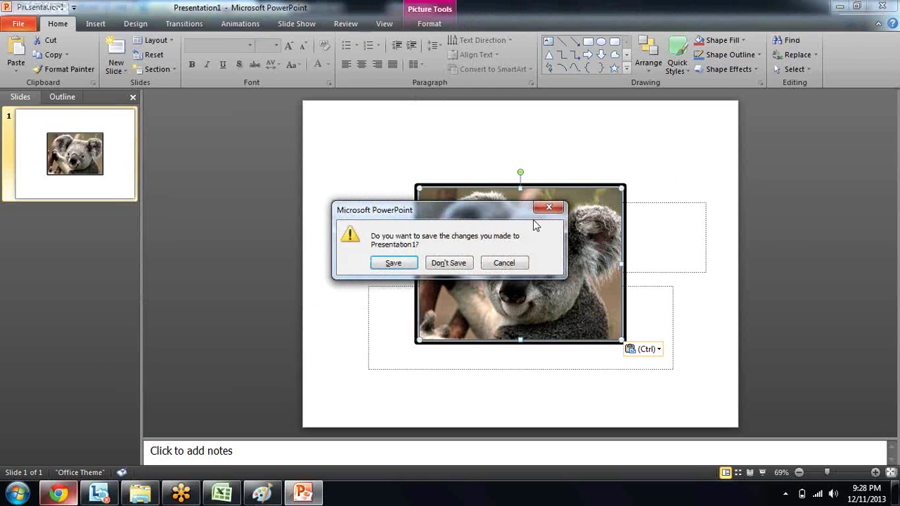
click(450, 265)
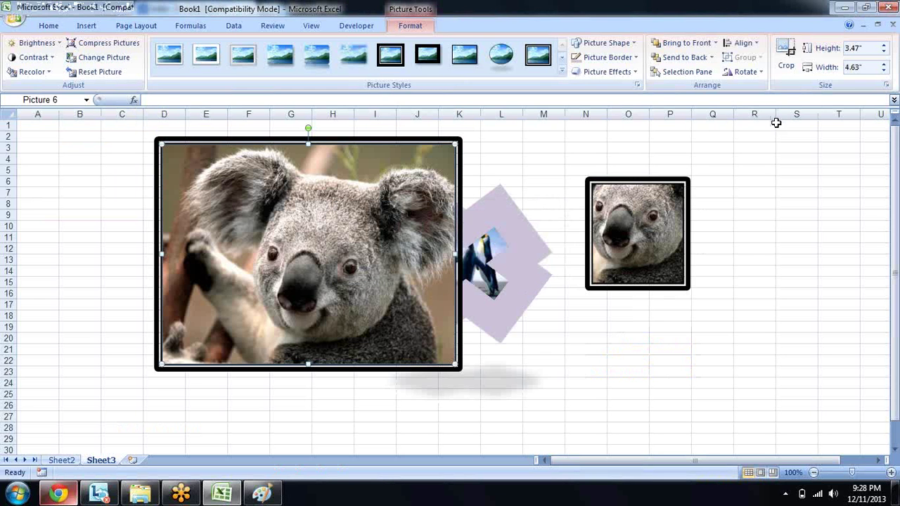
Step: Set the large koala picture's width to 2 inches, giving a 2 by 1.5 inch size
click(759, 150)
double_click(676, 202)
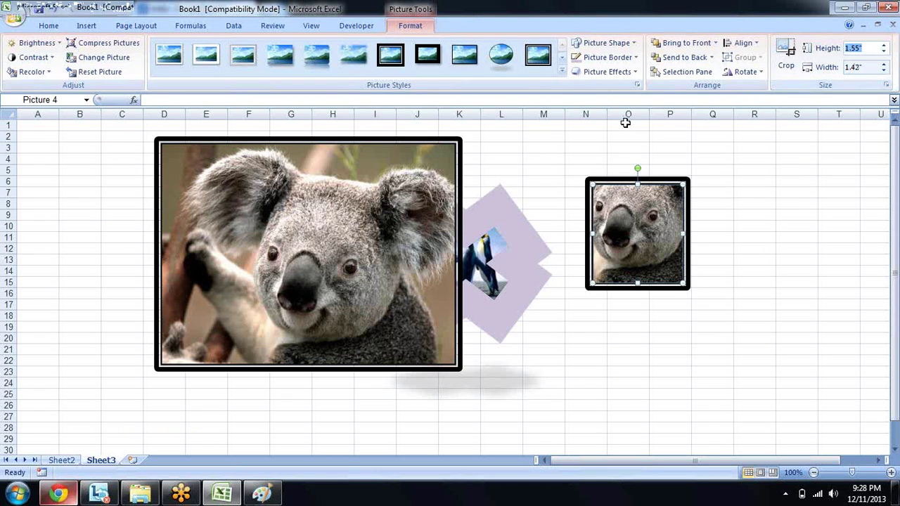
click(330, 223)
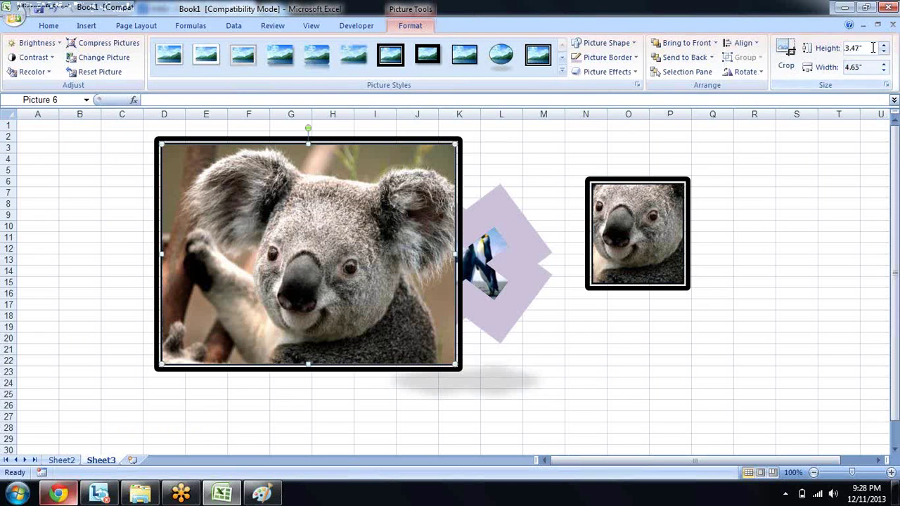
drag(850, 72, 833, 78)
text(2)
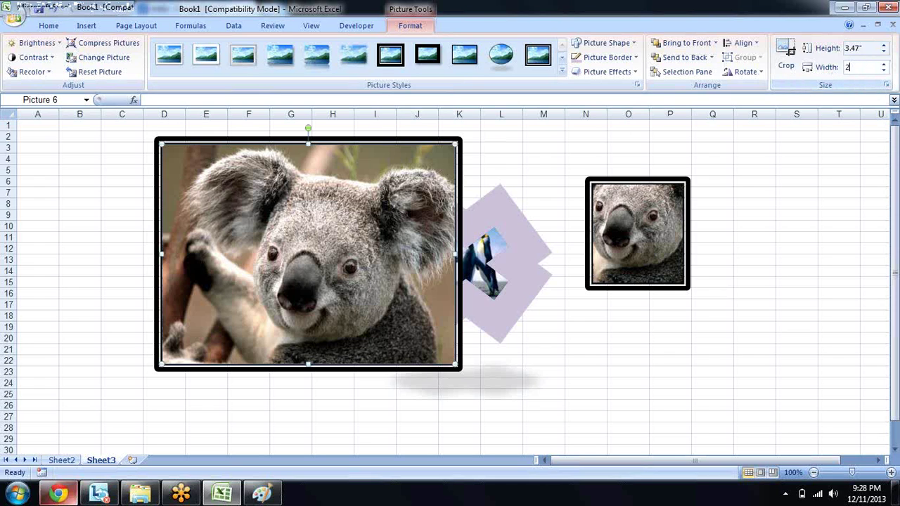
key(Return)
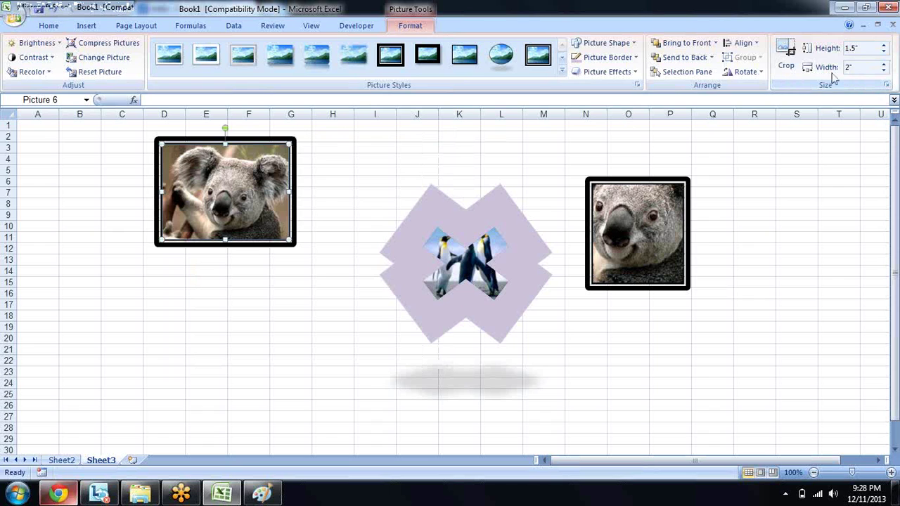
click(513, 134)
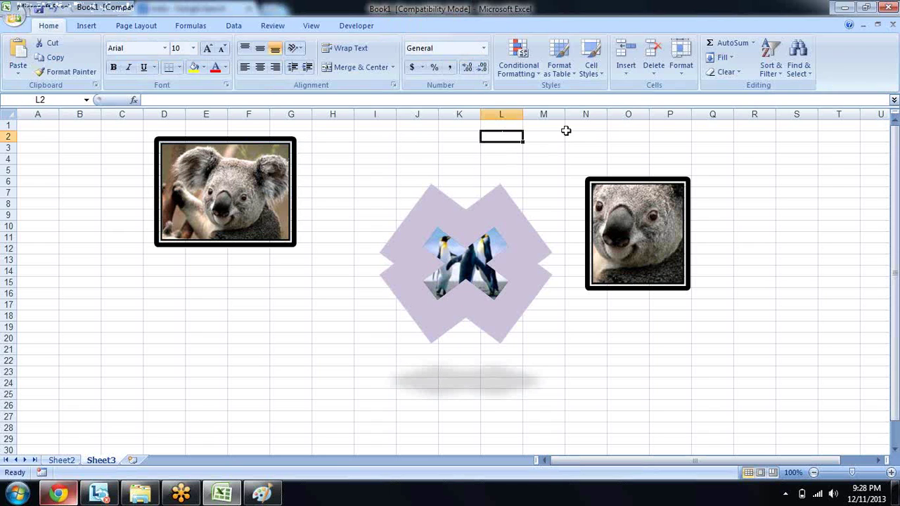
click(243, 226)
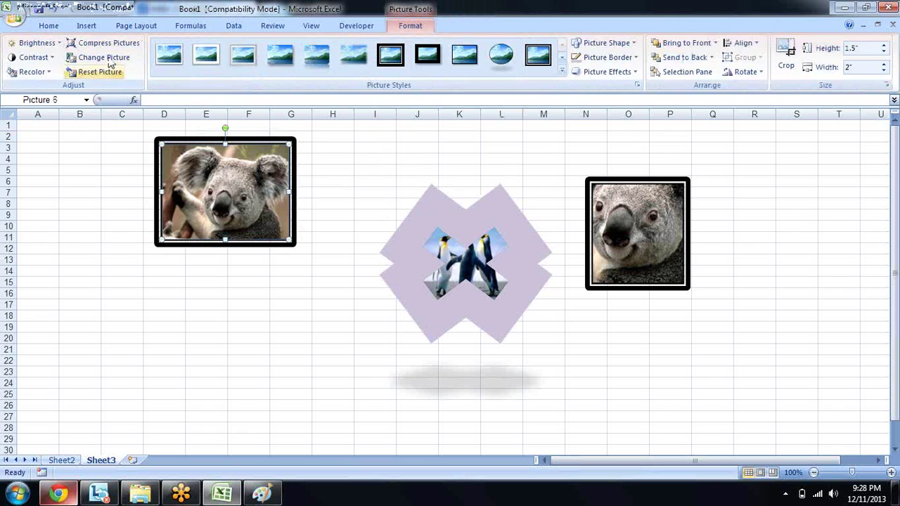
click(87, 27)
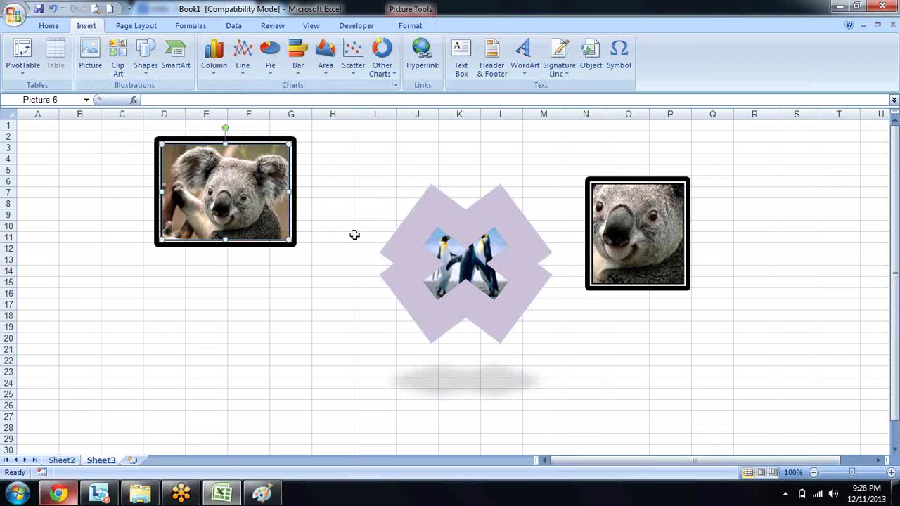
Step: Search clip art for 'office' including online clips, and open the red binders clip's options
click(117, 56)
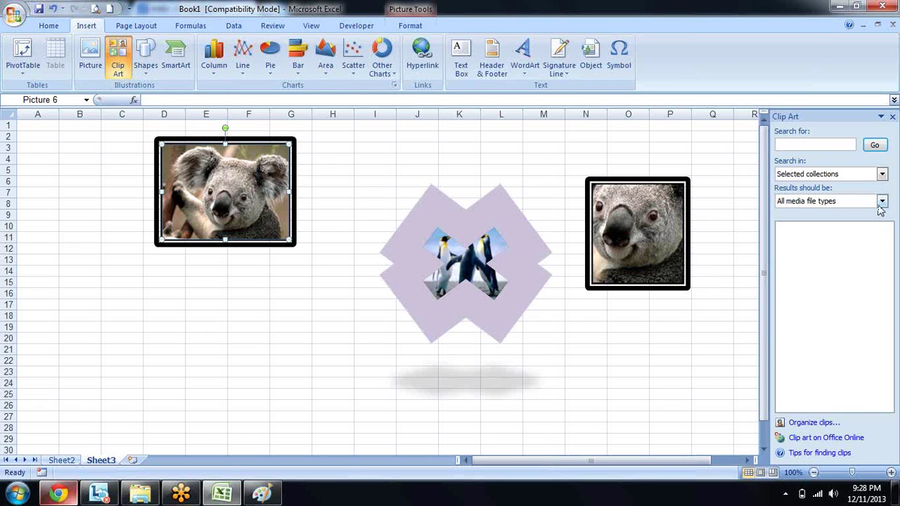
click(841, 144)
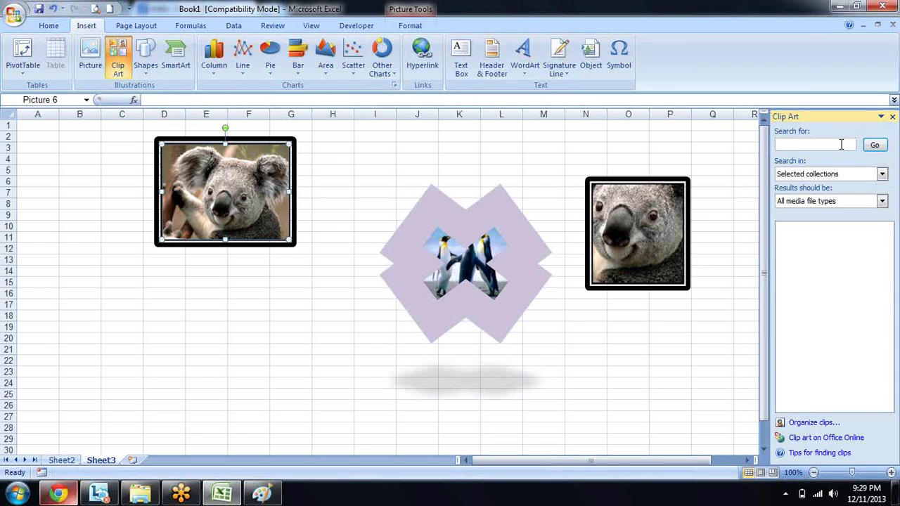
text(office)
key(Return)
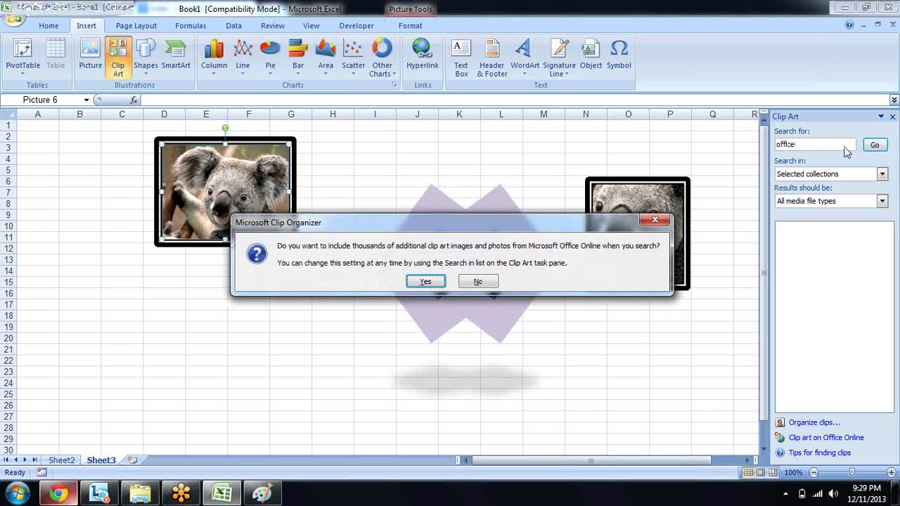
click(426, 281)
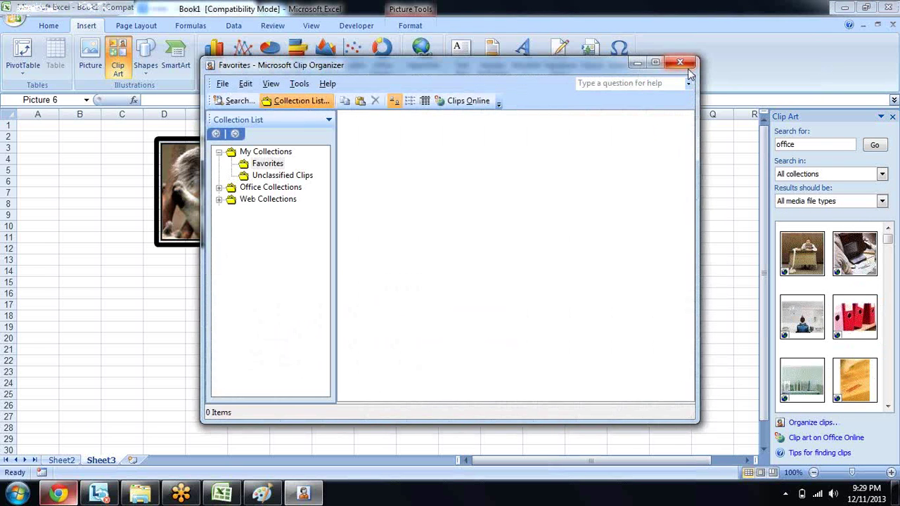
click(685, 65)
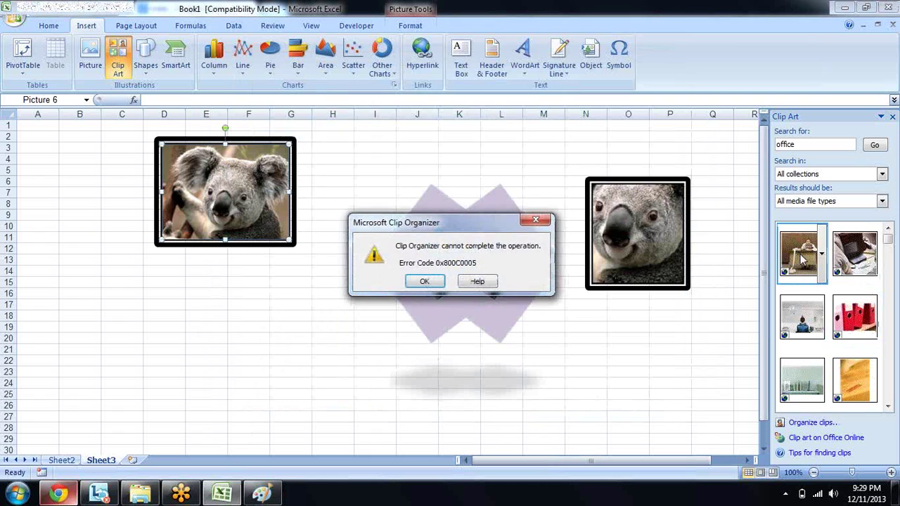
click(424, 281)
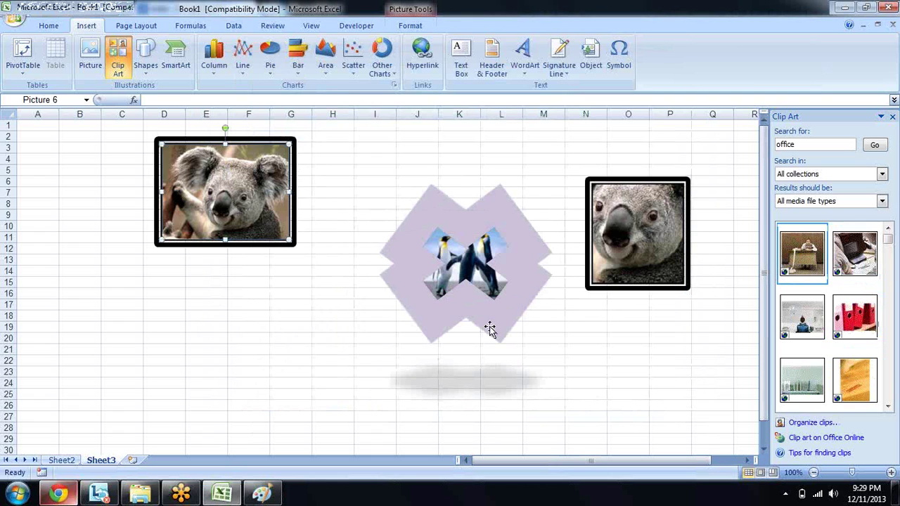
click(873, 320)
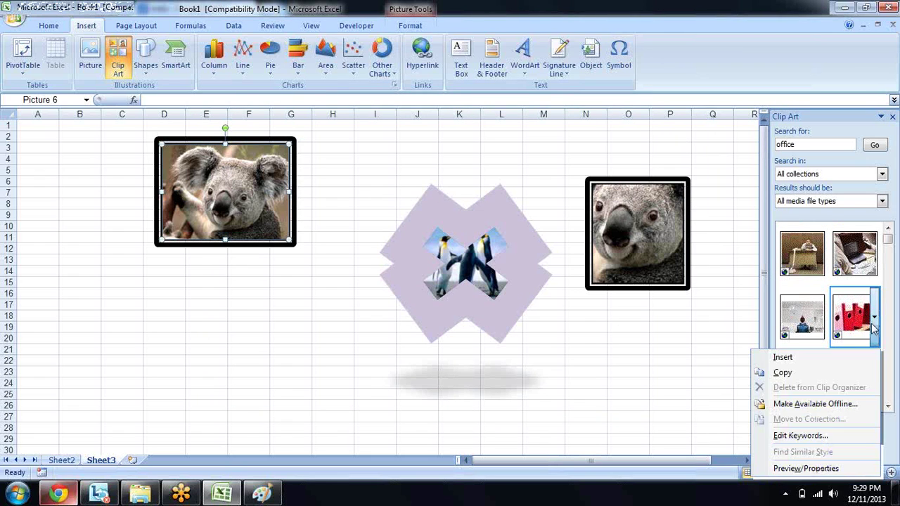
Step: Insert the red binders clip and shrink it to 1.22 by 1.84 inches under the left koala
click(826, 360)
drag(743, 365, 172, 309)
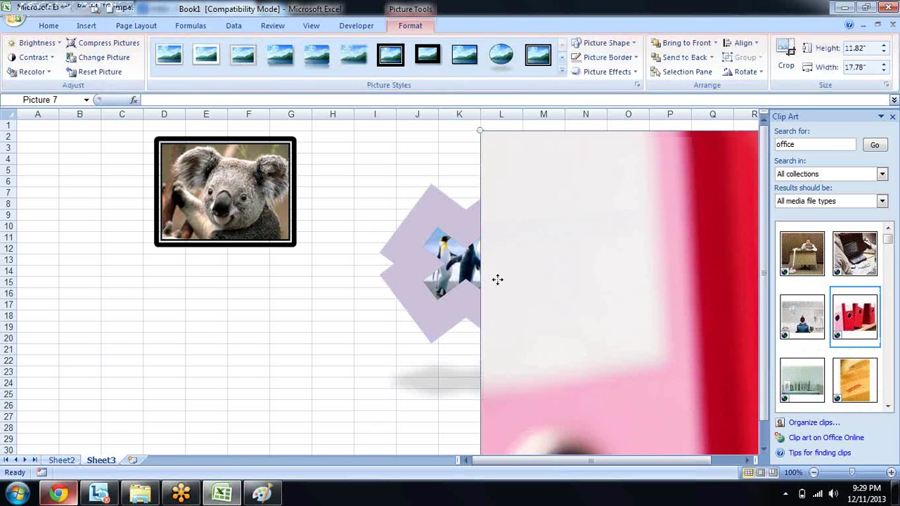
drag(357, 275, 179, 226)
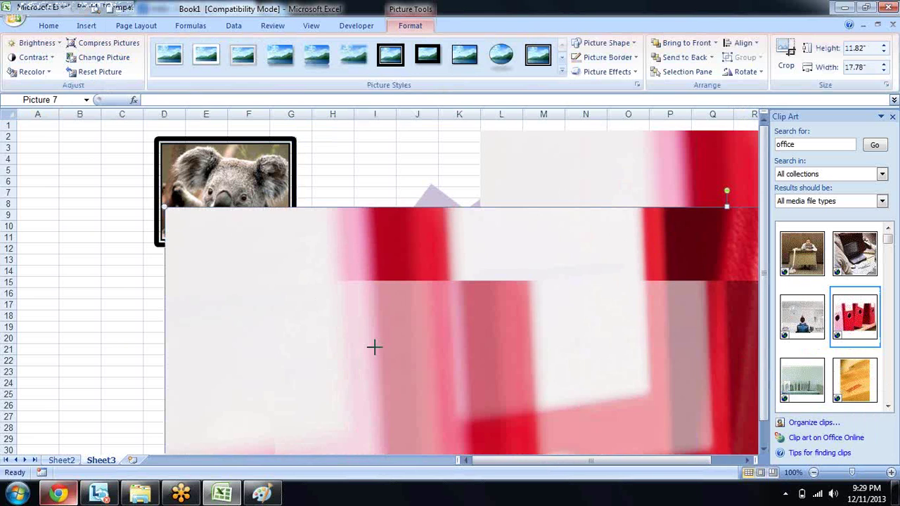
drag(160, 207, 446, 368)
mouse_move(518, 401)
mouse_down()
mouse_move(566, 435)
mouse_move(181, 191)
mouse_up()
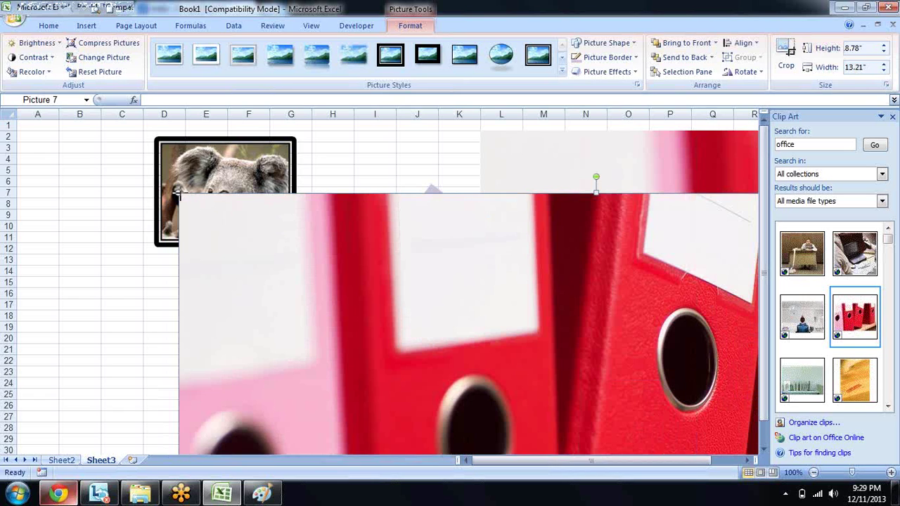
drag(178, 193, 542, 442)
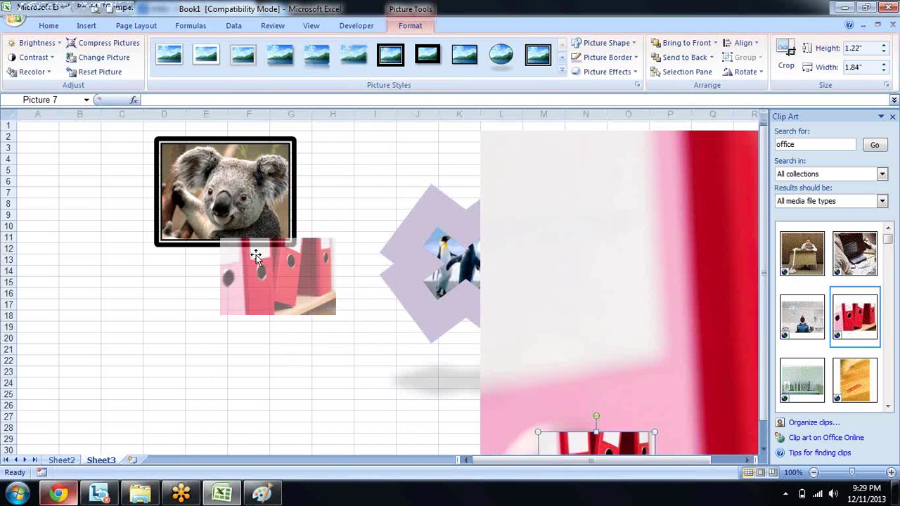
key(Escape)
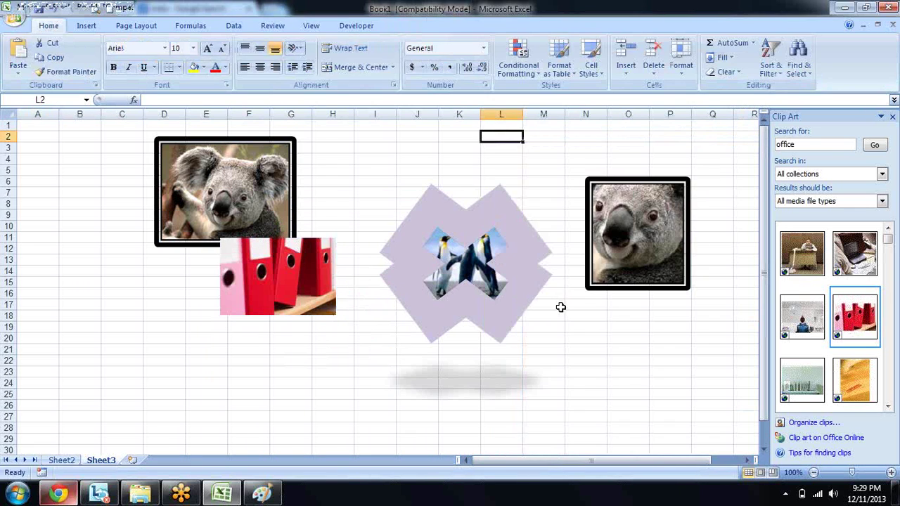
Step: Give the red binders picture a thick black frame and close the Clip Art pane
click(288, 295)
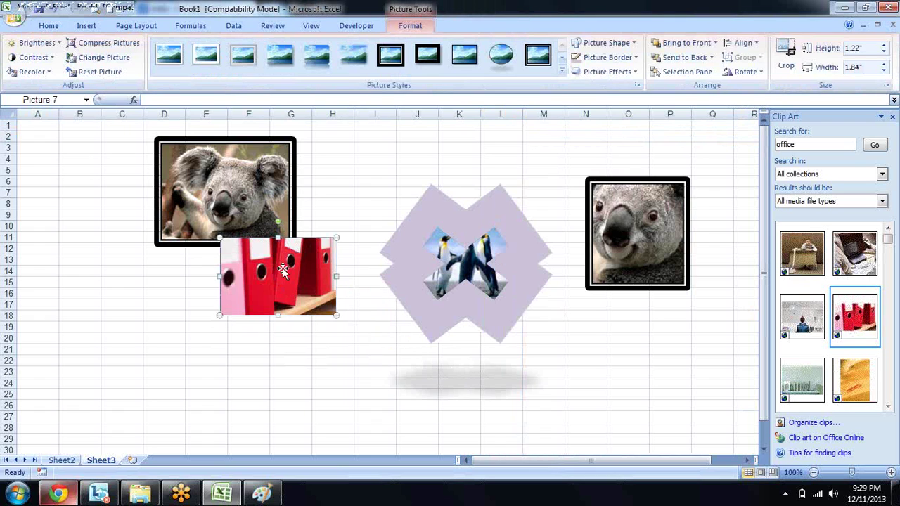
click(478, 55)
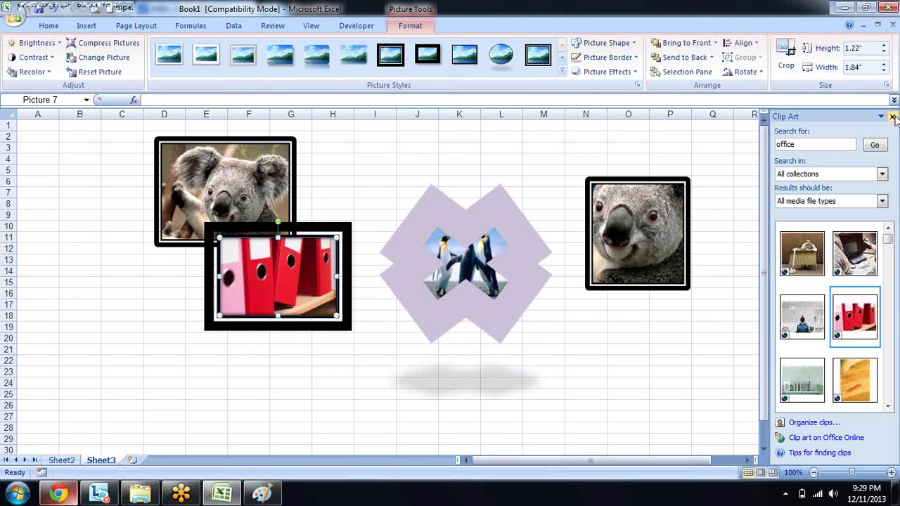
click(892, 117)
click(88, 27)
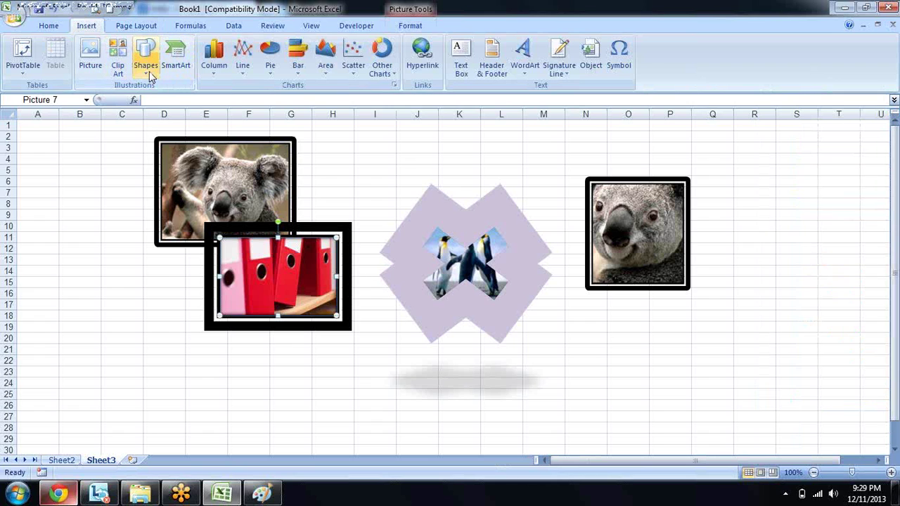
click(145, 70)
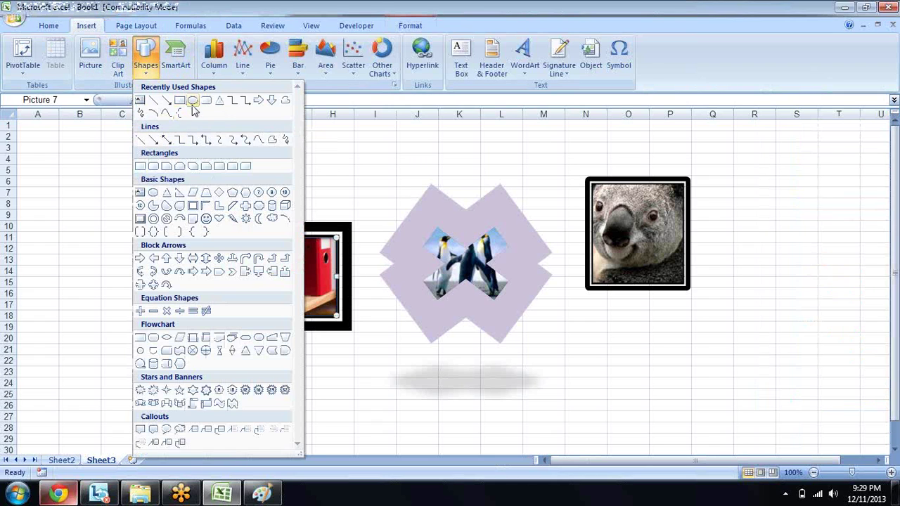
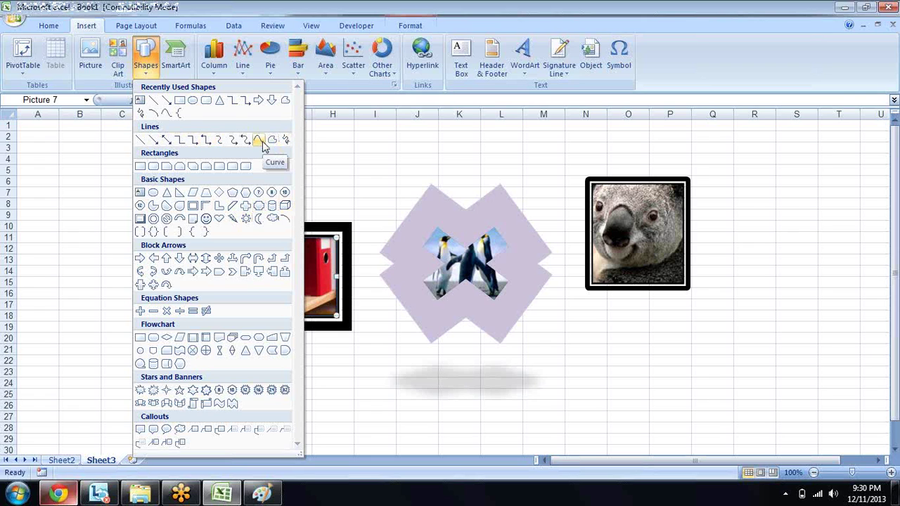
Step: Draw a closed curve shape on the sheet's left side, then delete it
click(261, 141)
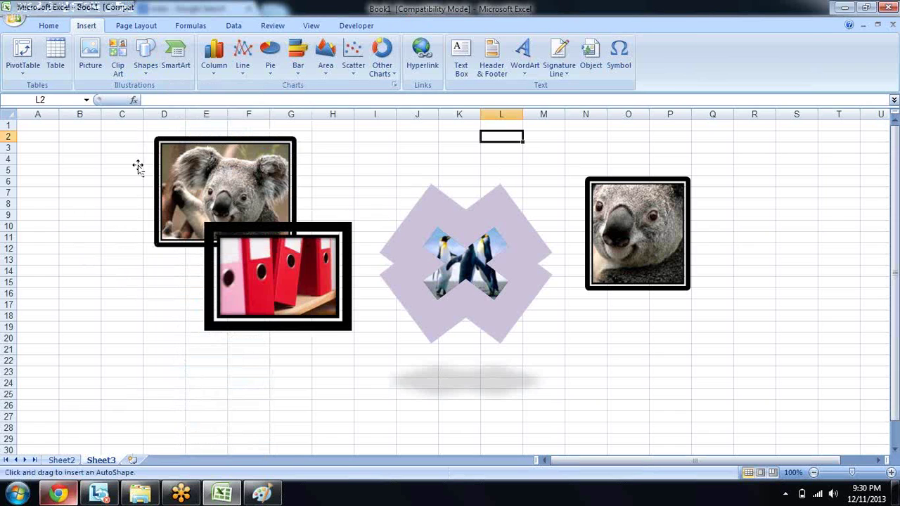
click(145, 57)
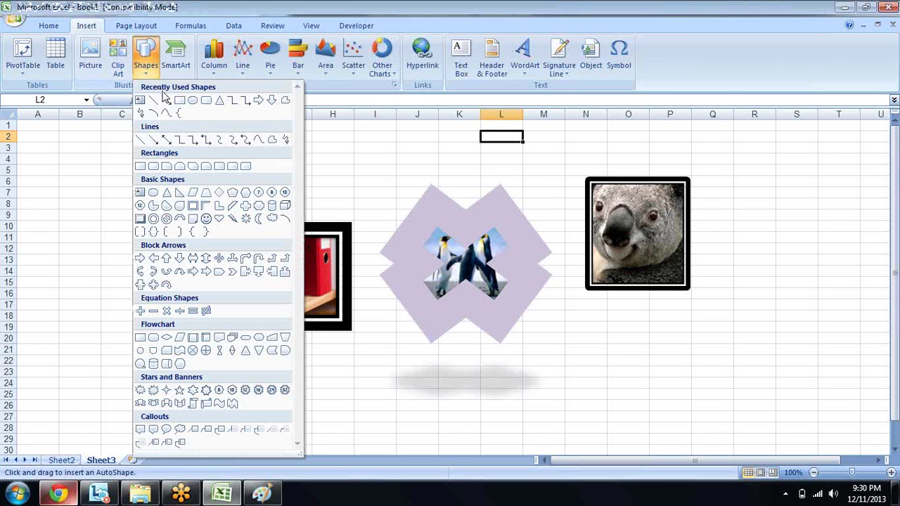
click(260, 139)
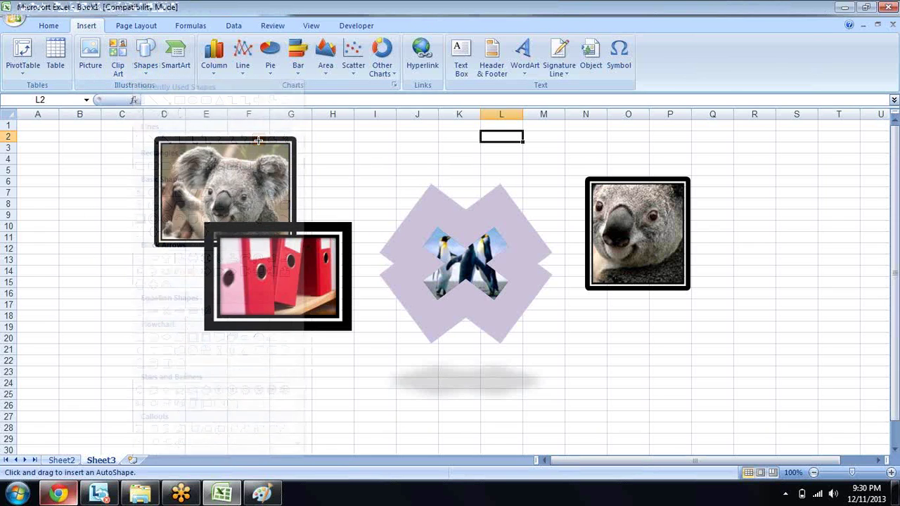
mouse_move(92, 254)
mouse_down()
mouse_move(179, 373)
mouse_move(346, 338)
mouse_up()
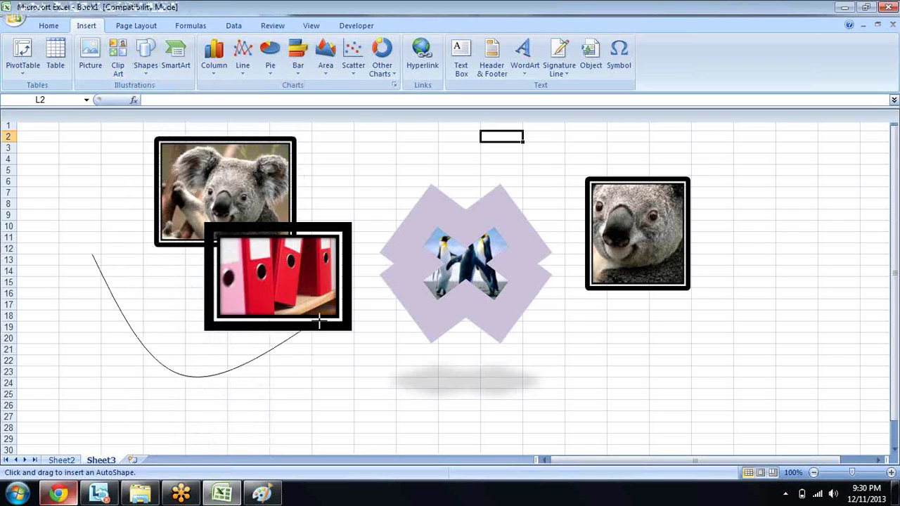
click(347, 336)
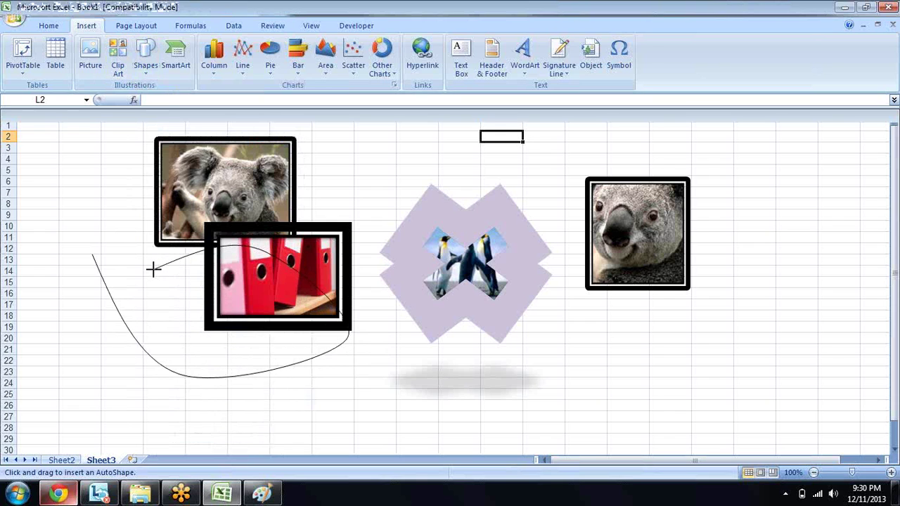
click(92, 254)
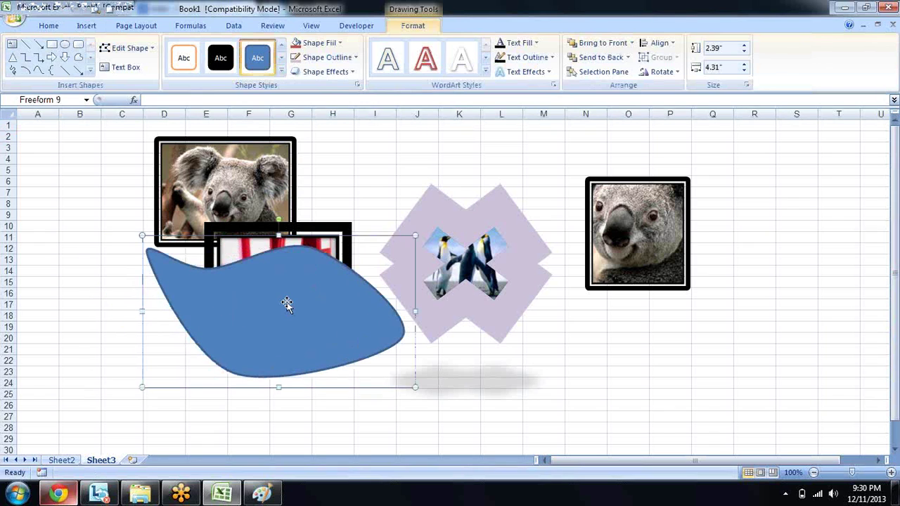
key(Delete)
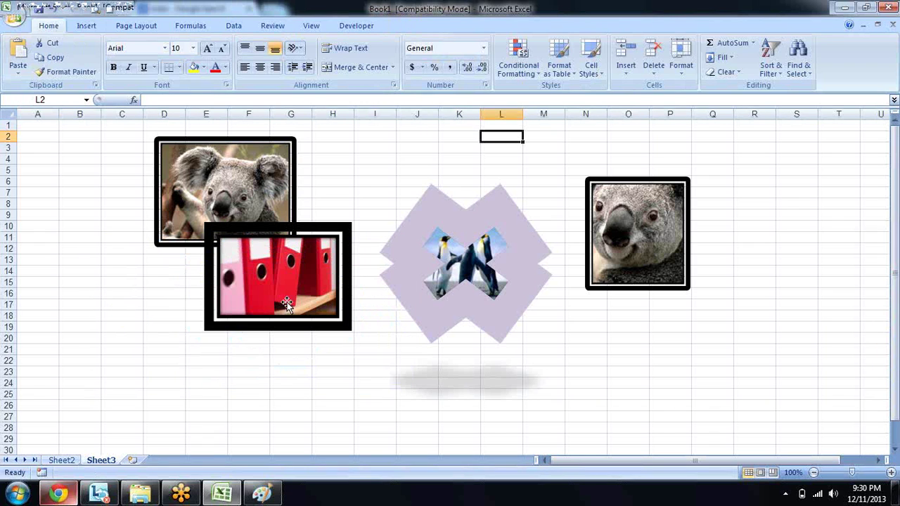
Step: Draw a closed freeform shape across the folders picture, then delete it
click(86, 25)
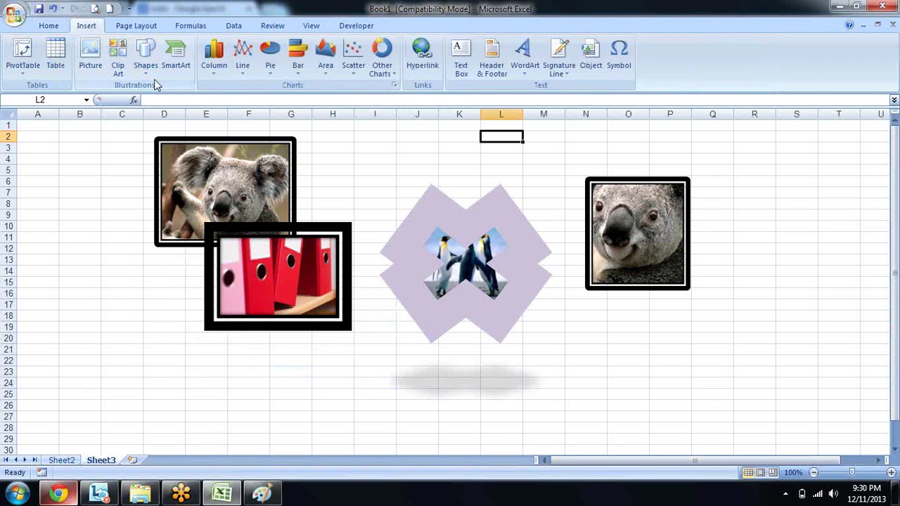
click(146, 56)
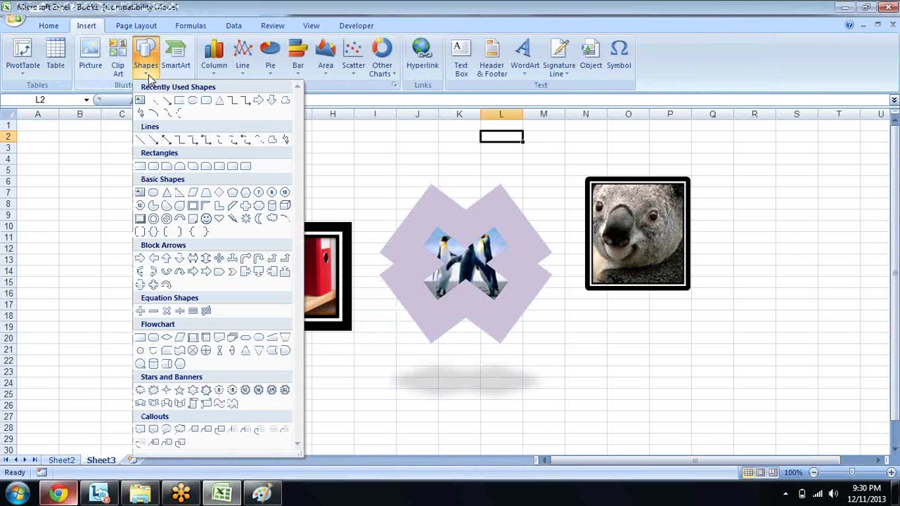
click(272, 141)
click(89, 248)
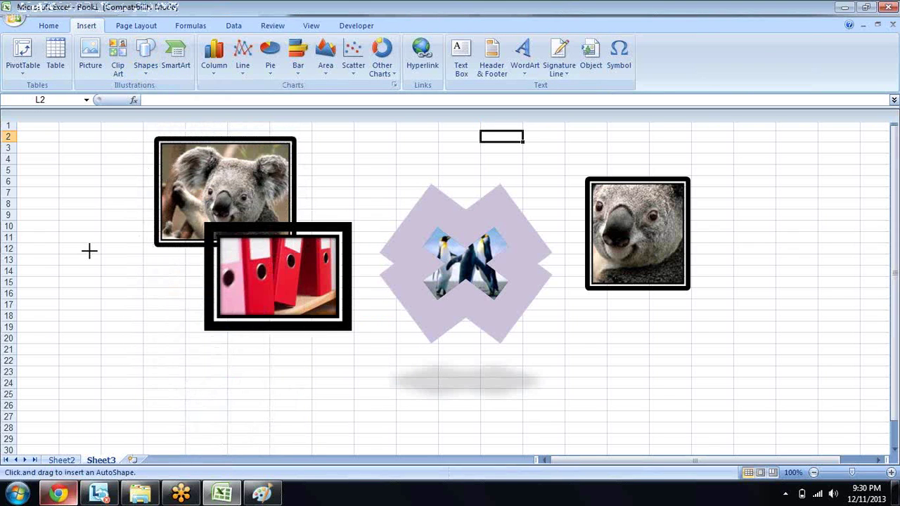
click(169, 382)
click(285, 335)
click(236, 238)
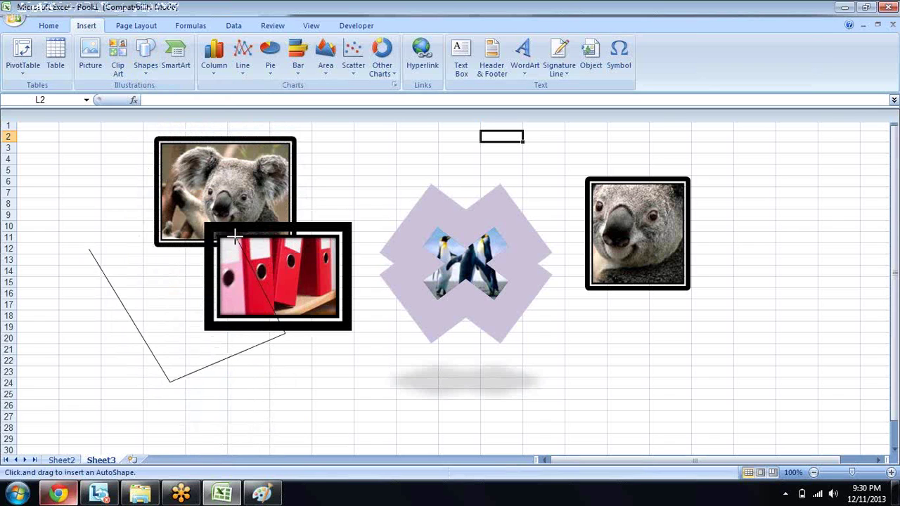
click(88, 248)
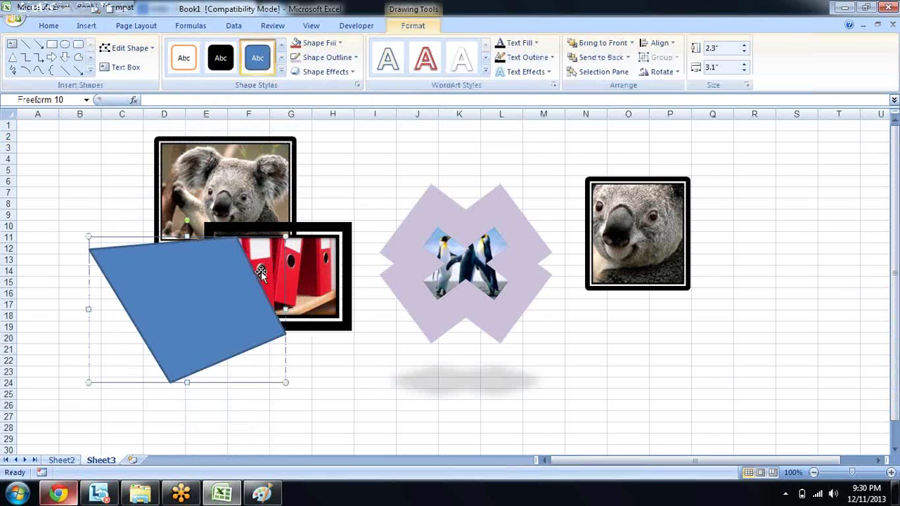
key(Delete)
Step: Scribble a freehand line over the penguin picture, then delete it
click(86, 25)
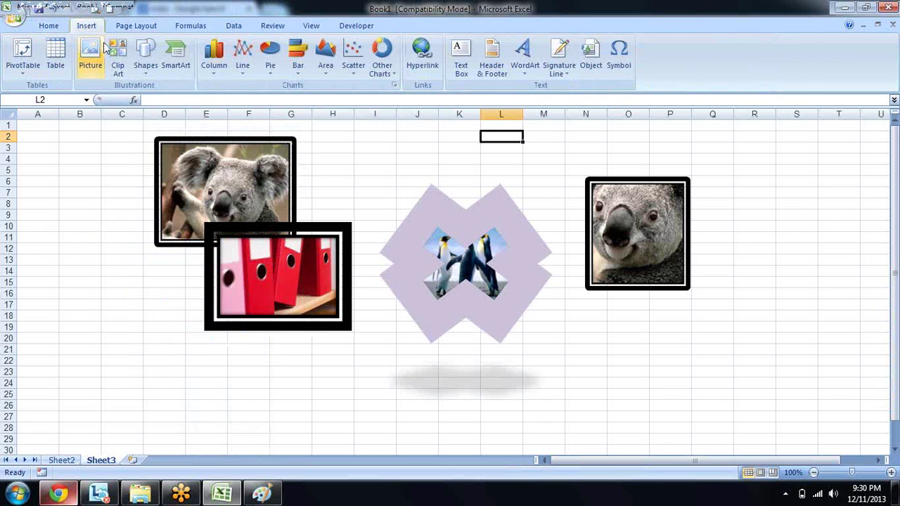
click(146, 60)
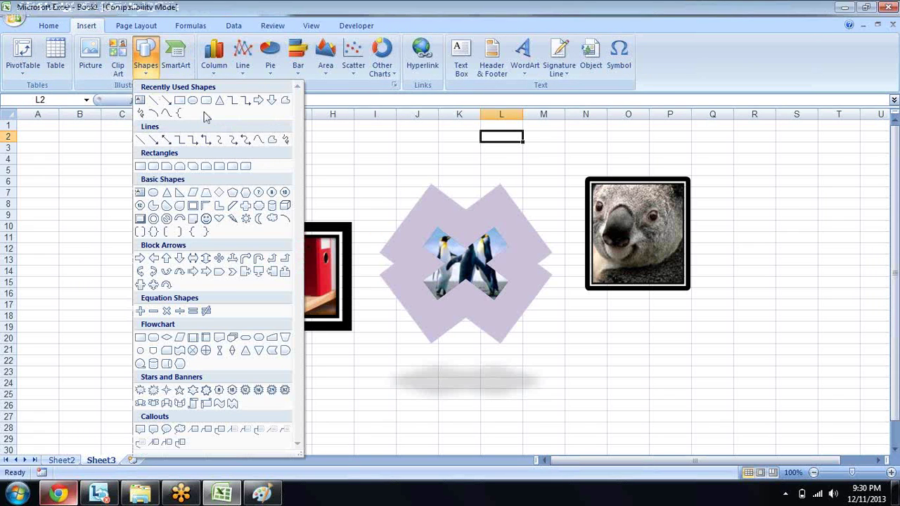
click(285, 139)
mouse_move(357, 154)
mouse_down()
mouse_move(417, 291)
mouse_move(355, 161)
mouse_up()
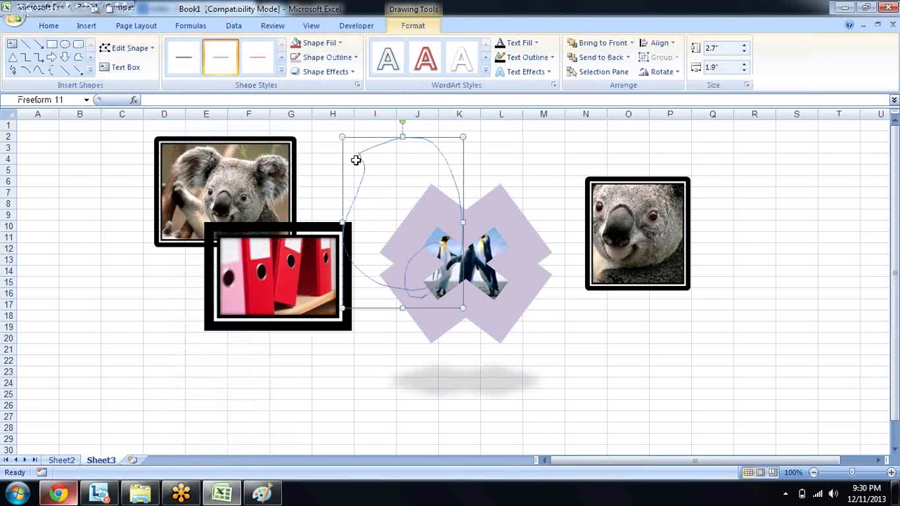
drag(348, 251, 350, 252)
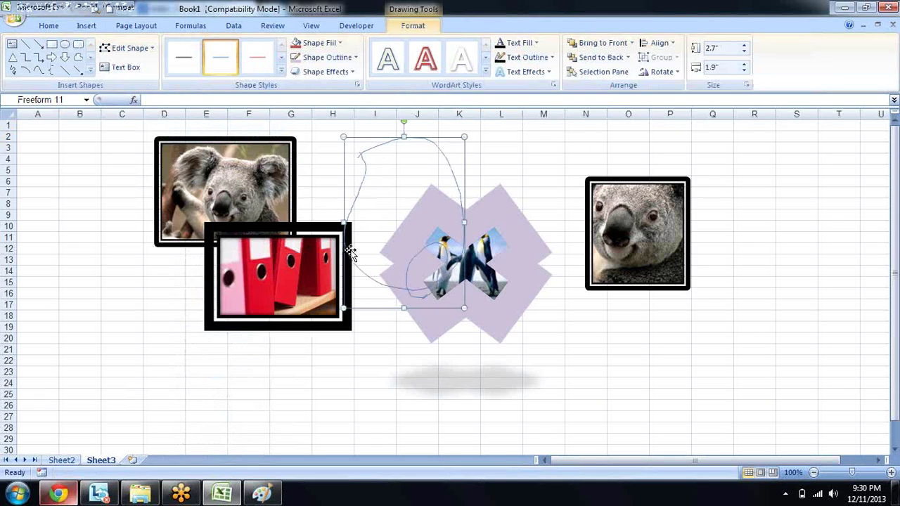
key(Delete)
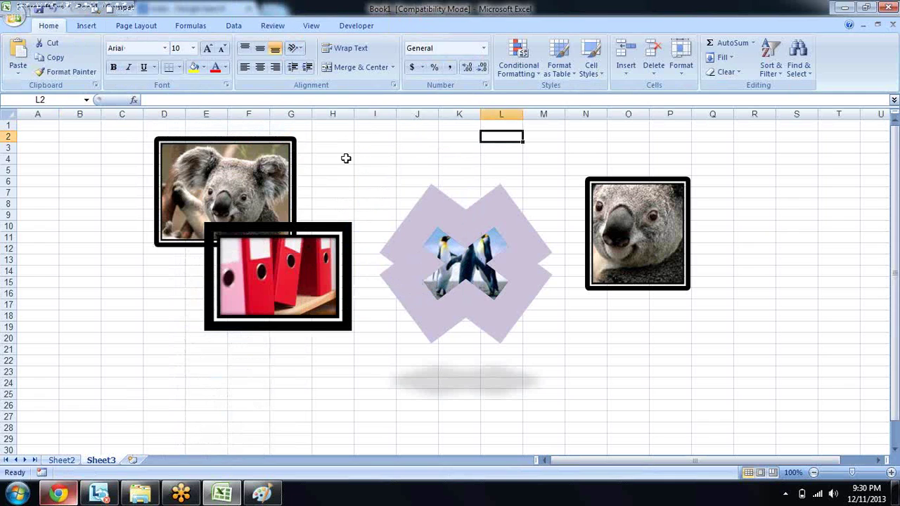
Step: Select the koala, folders, penguin and right-hand koala pictures and view Picture Tools Format
click(243, 156)
click(338, 246)
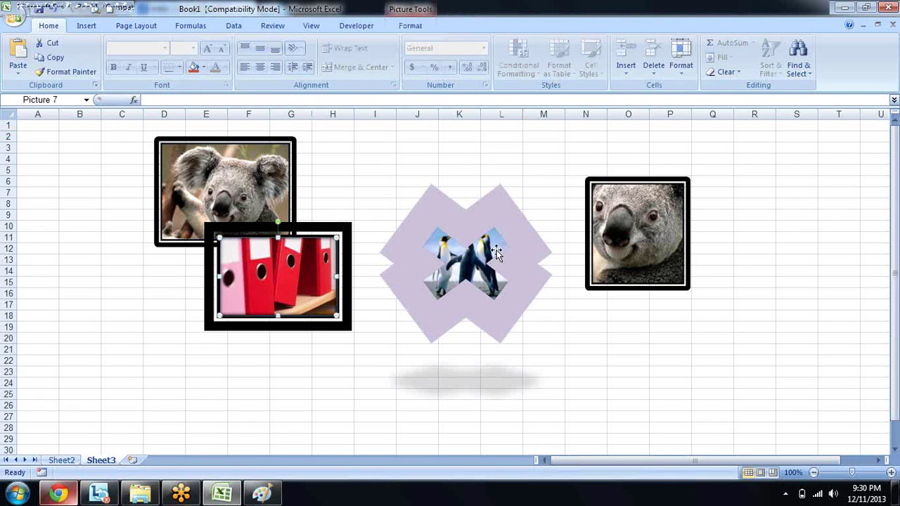
click(496, 251)
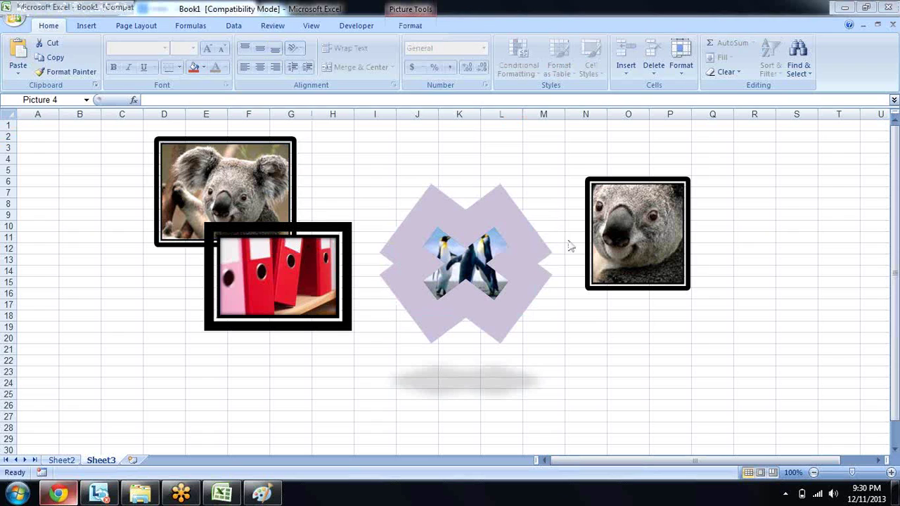
click(617, 199)
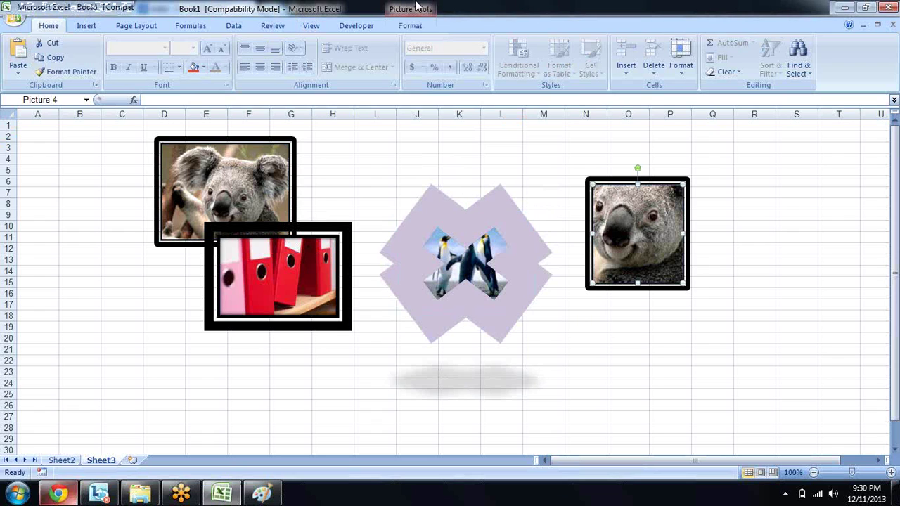
click(415, 9)
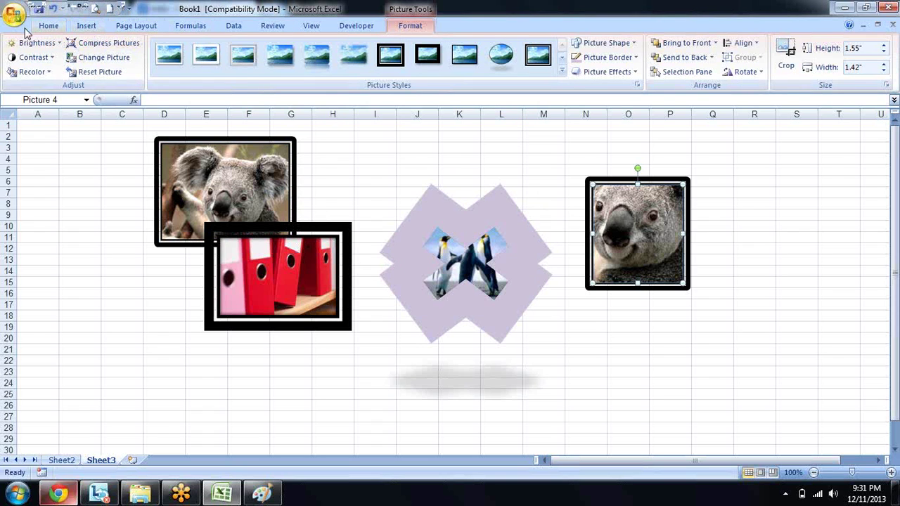
Step: Go to Sheet2 and insert a new blank worksheet, Sheet4, with Shift+F11
click(84, 25)
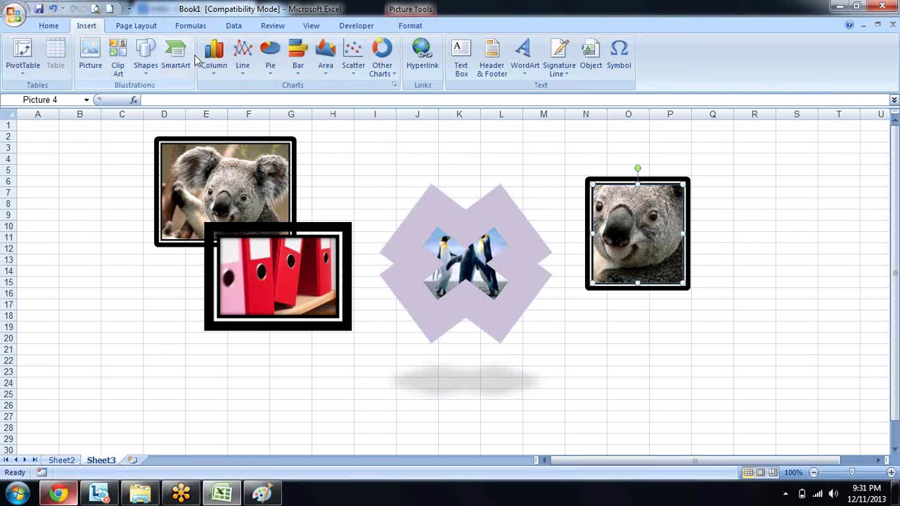
click(61, 460)
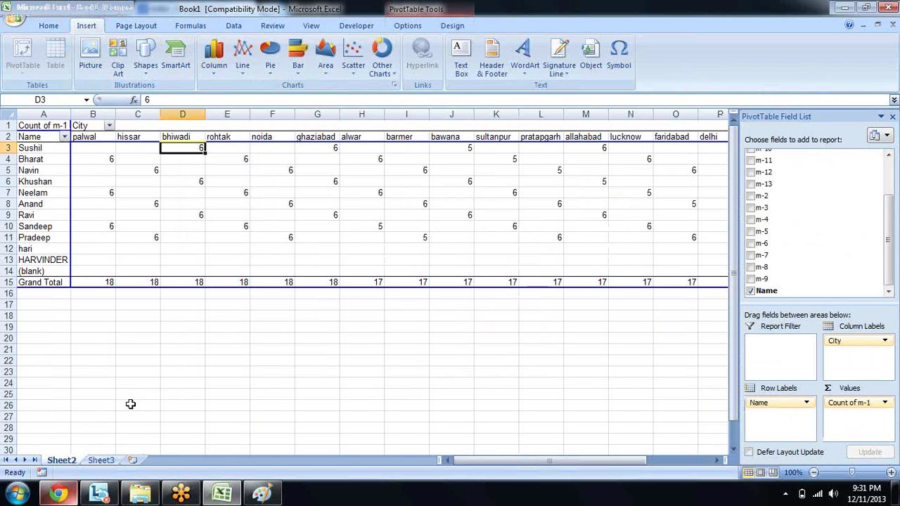
key(shift+F11)
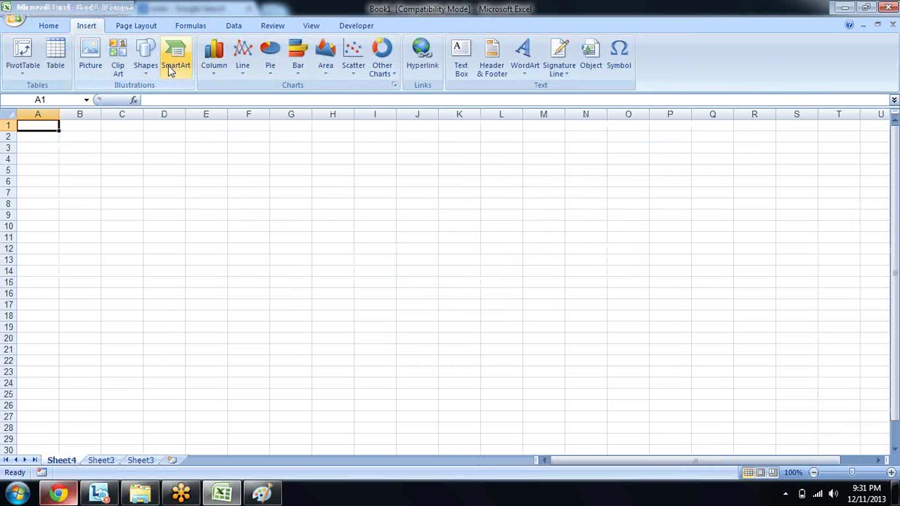
Step: Preview several SmartArt list layouts, then insert the Hierarchy Organization Chart
click(169, 63)
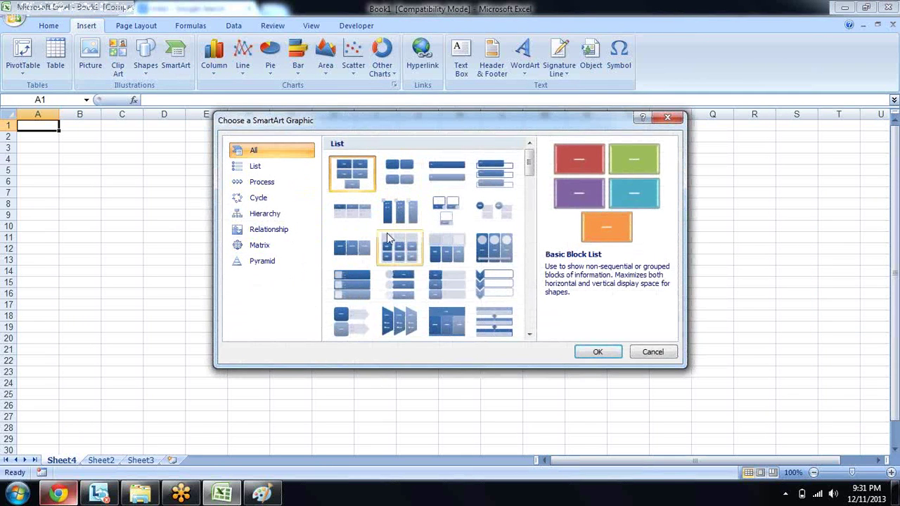
click(395, 184)
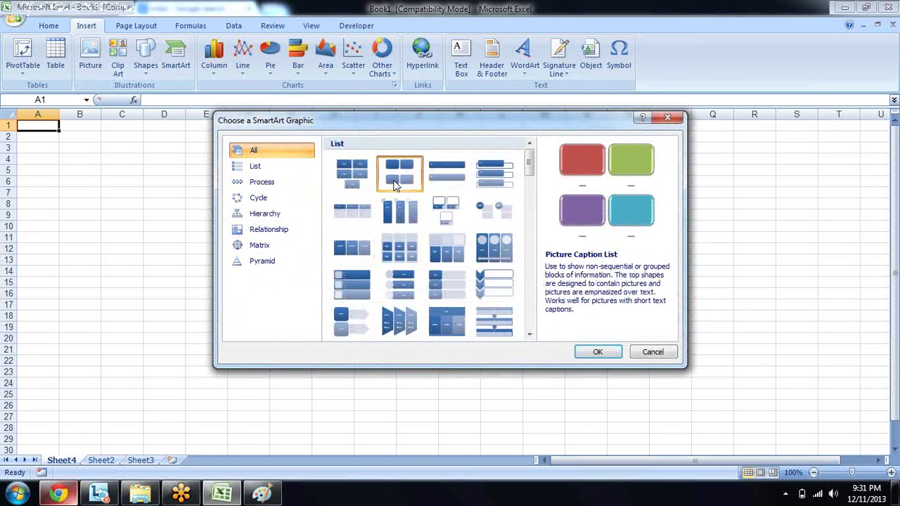
click(460, 181)
click(494, 184)
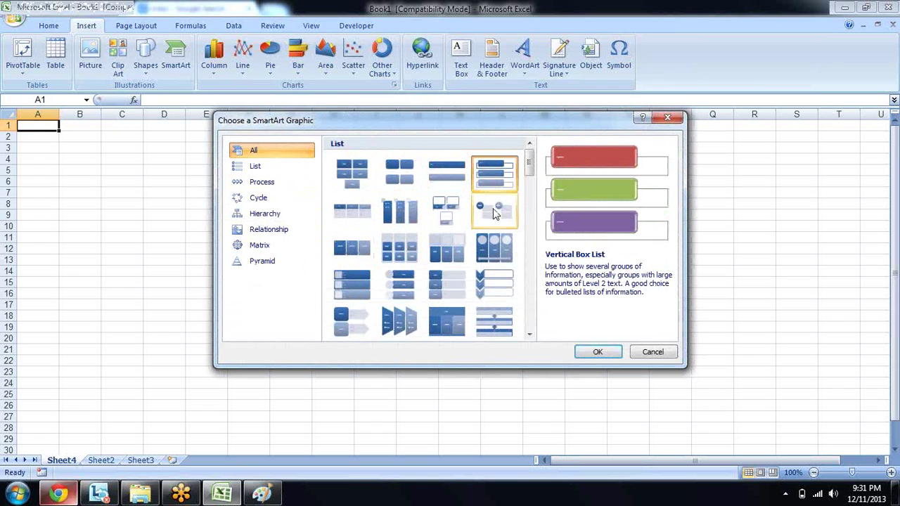
click(495, 207)
click(494, 188)
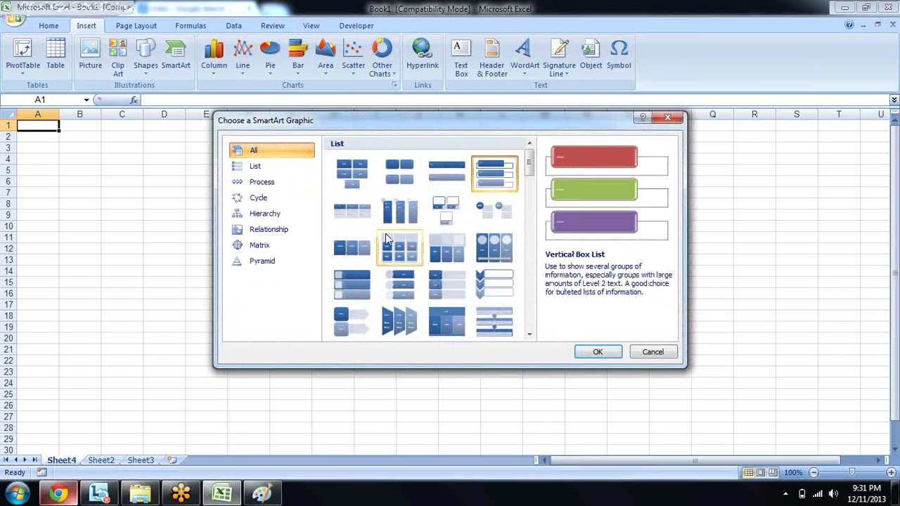
click(287, 220)
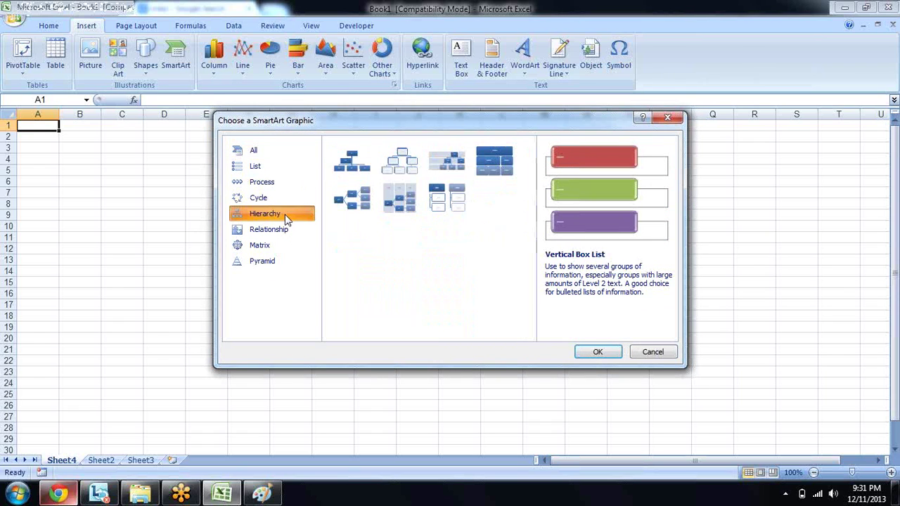
click(356, 157)
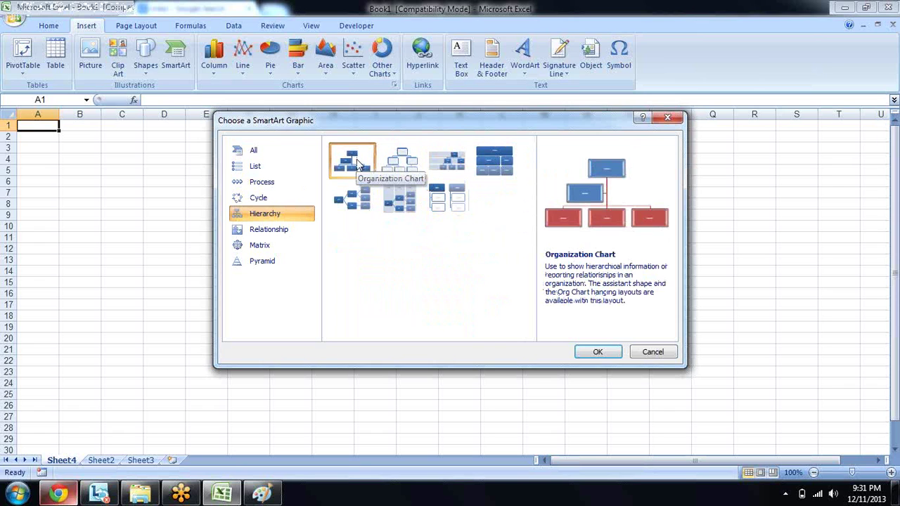
click(597, 353)
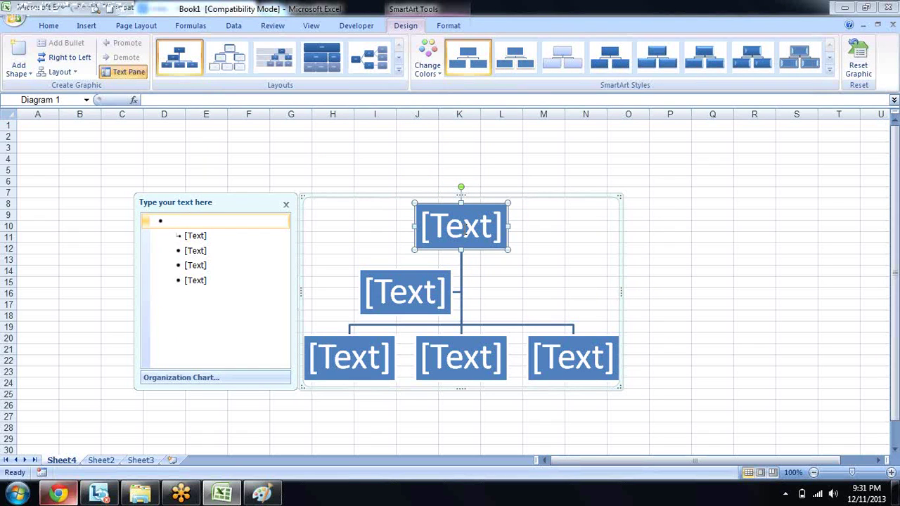
Step: Label the top box GM and the assistant box PA
text(GN)
key(BackSpace)
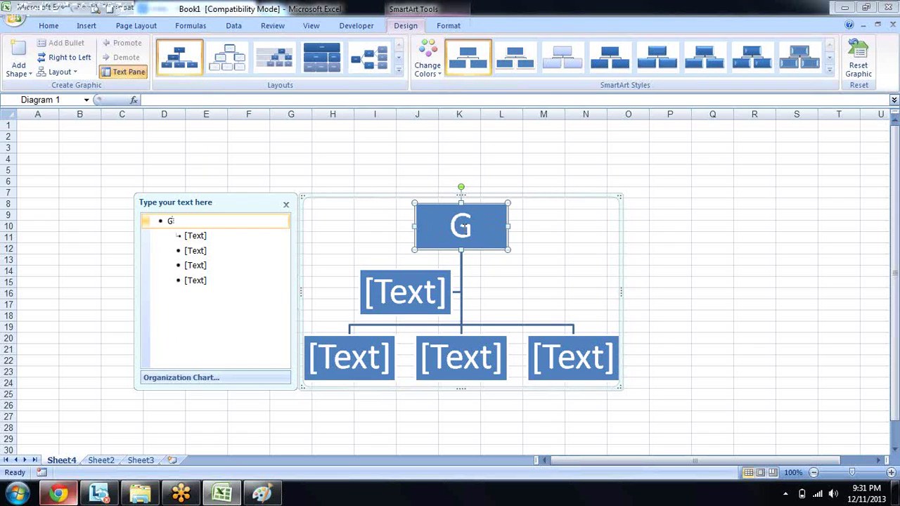
text(M)
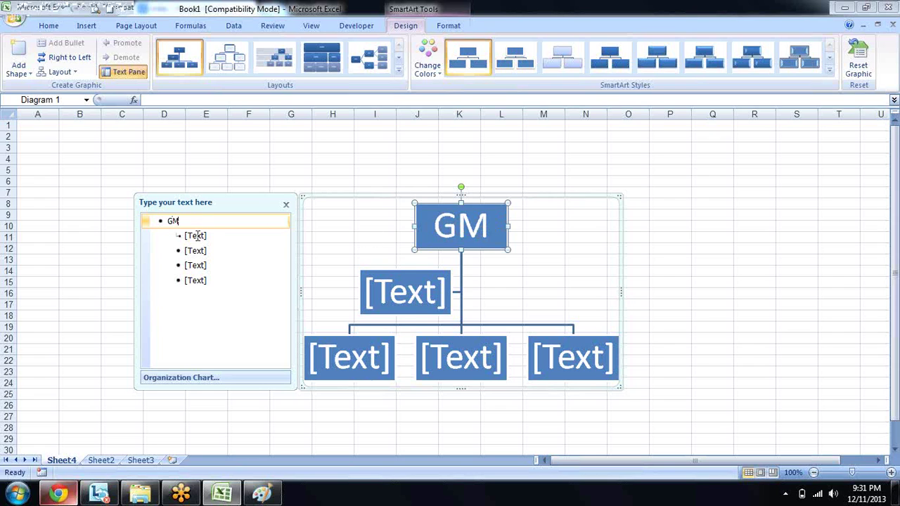
click(197, 235)
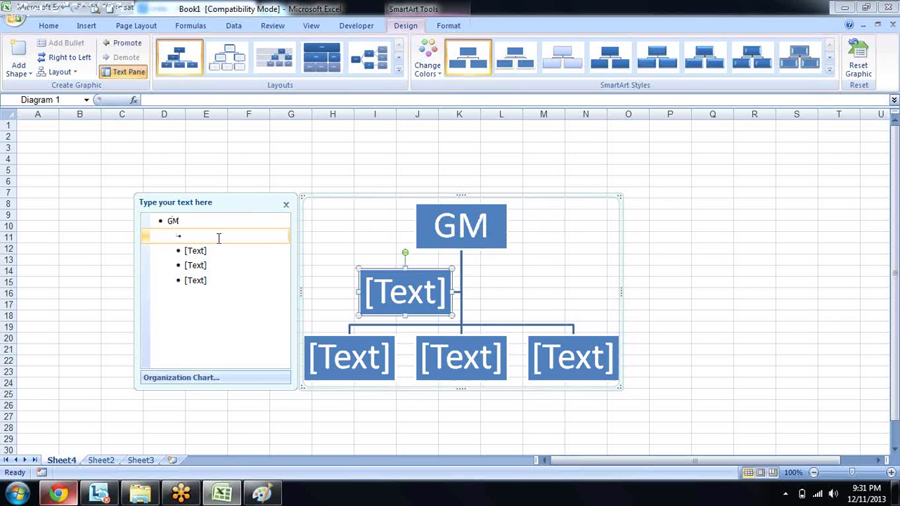
text(PA)
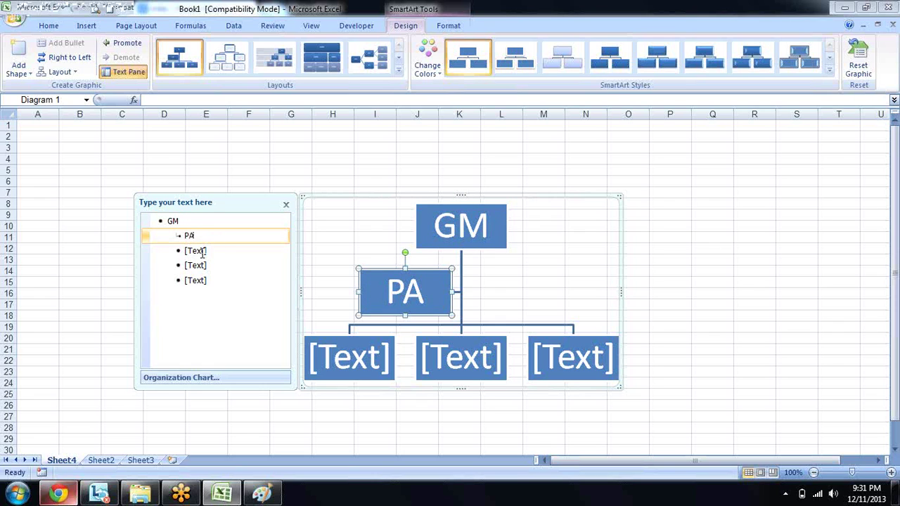
Step: Label the three lower boxes Mgr, mgr and mgr, then add a new blank bullet
click(201, 251)
text(Man)
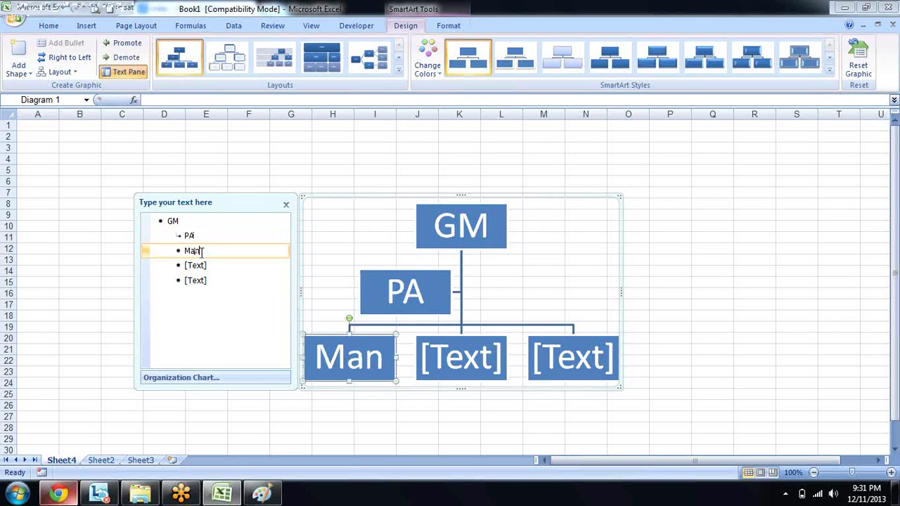
text(ag3er)
key(BackSpace)
key(BackSpace)
key(BackSpace)
key(BackSpace)
key(BackSpace)
key(BackSpace)
key(BackSpace)
text(gr)
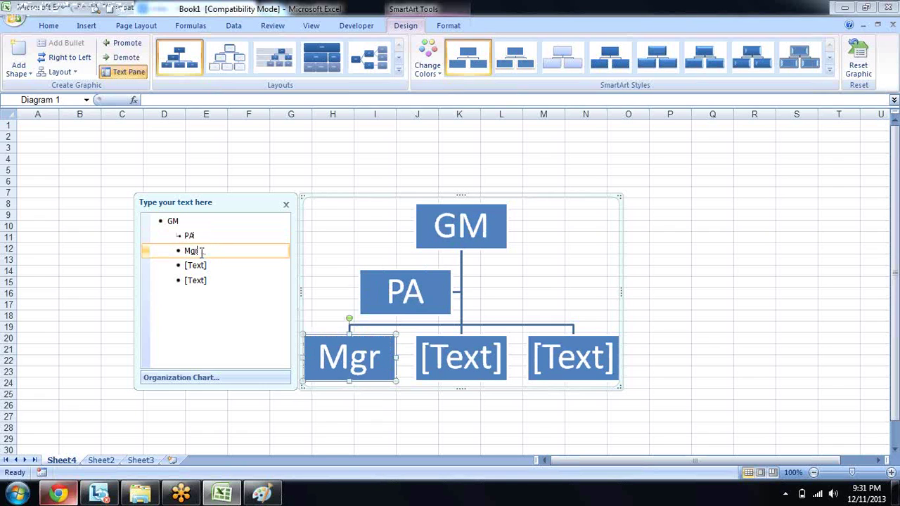
click(197, 265)
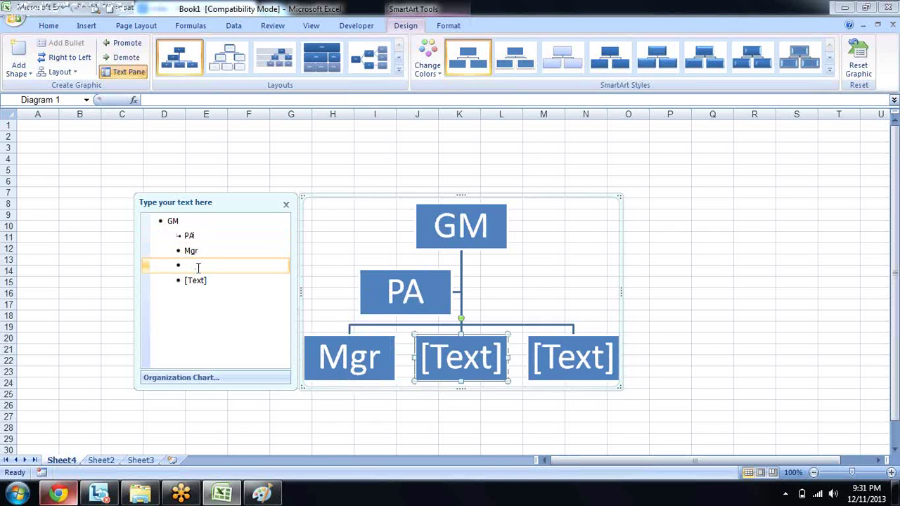
text(mgr)
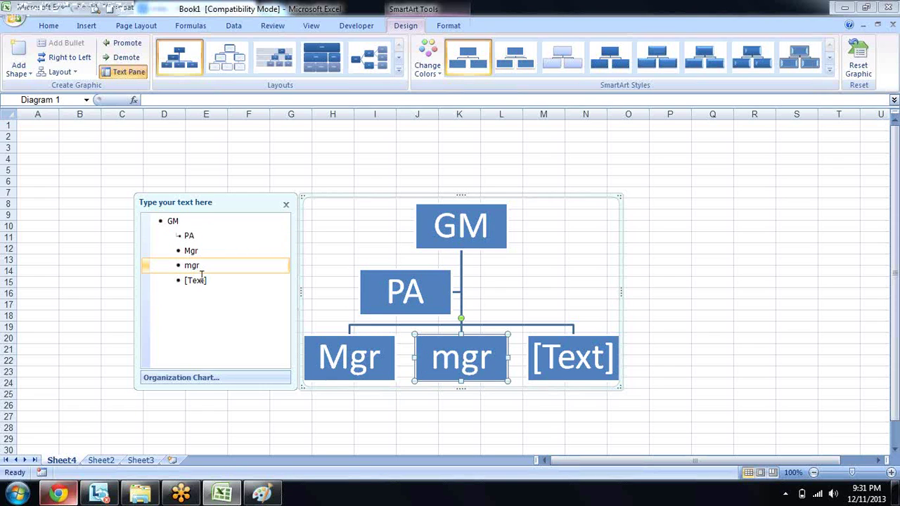
click(202, 279)
text(mgr)
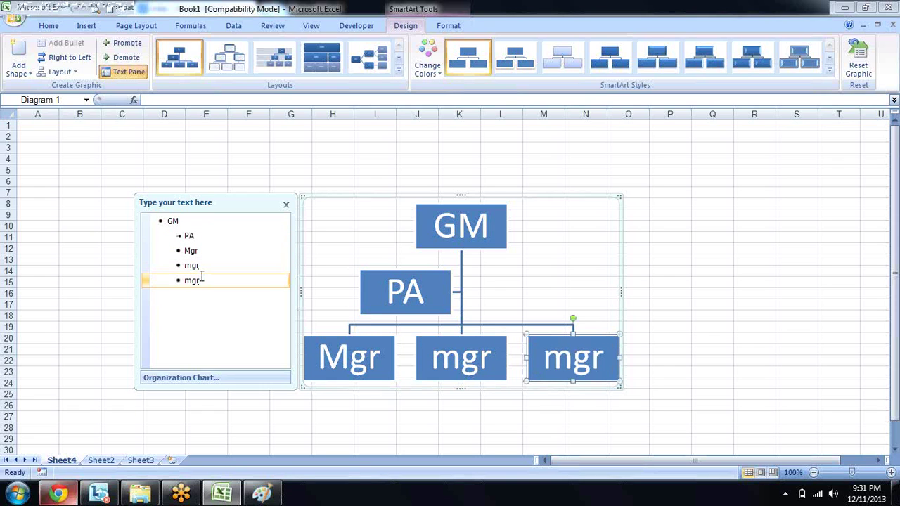
key(Return)
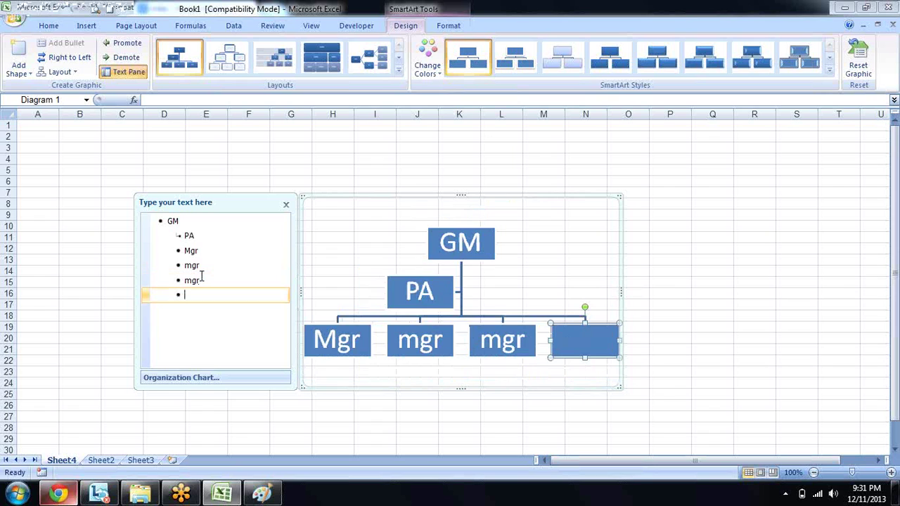
Step: Add a shape after the Mgr box and drag it down below Mgr
click(486, 243)
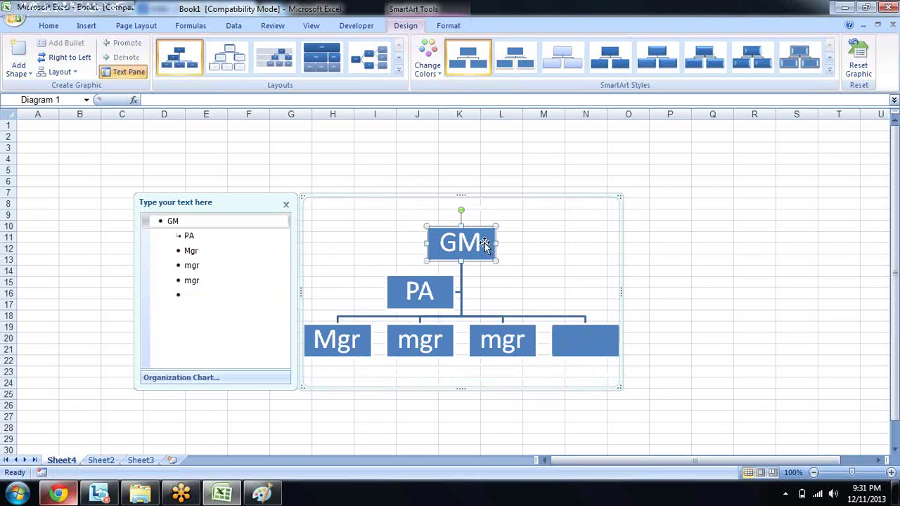
click(357, 338)
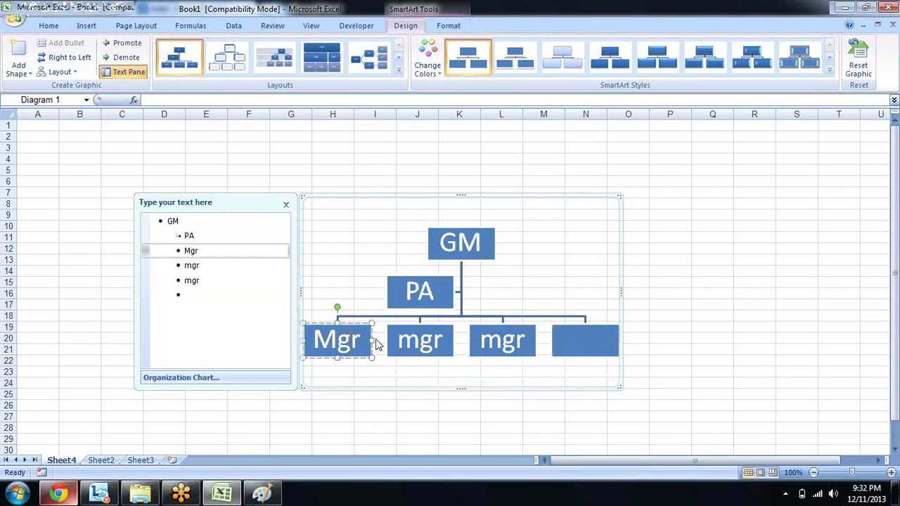
right_click(358, 340)
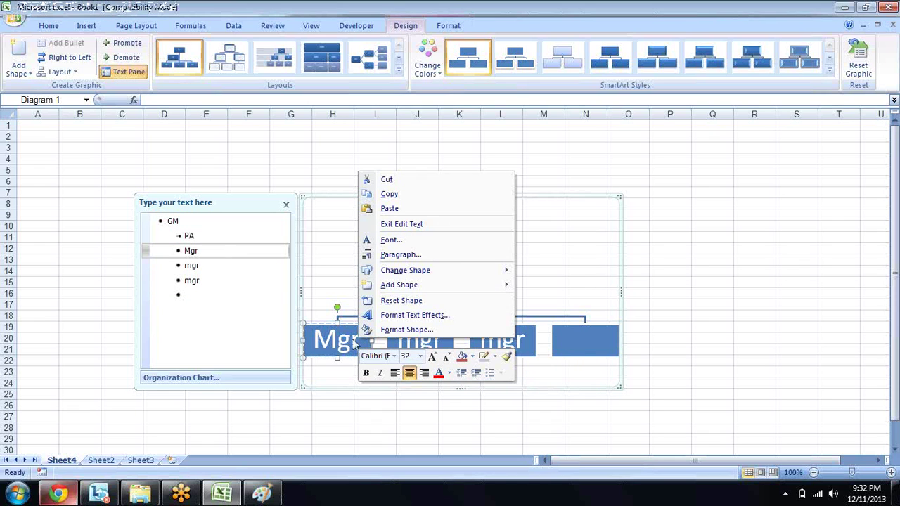
click(336, 340)
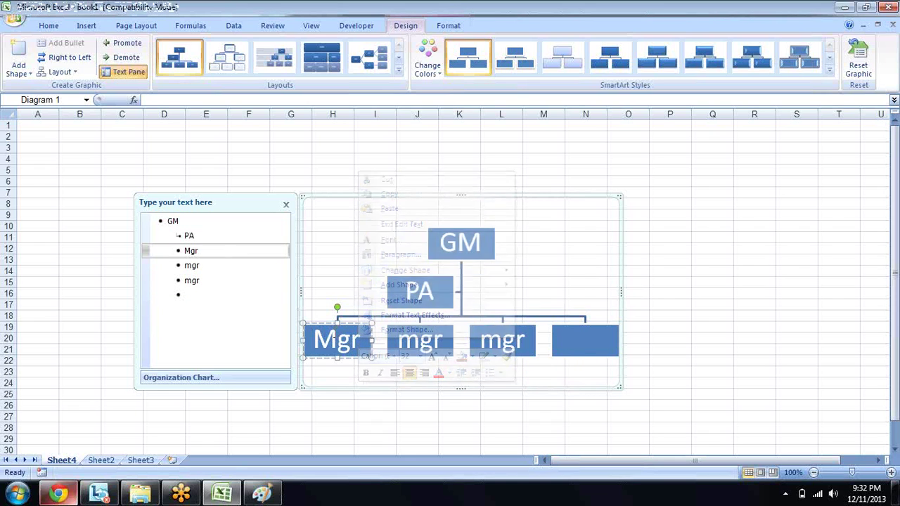
right_click(354, 327)
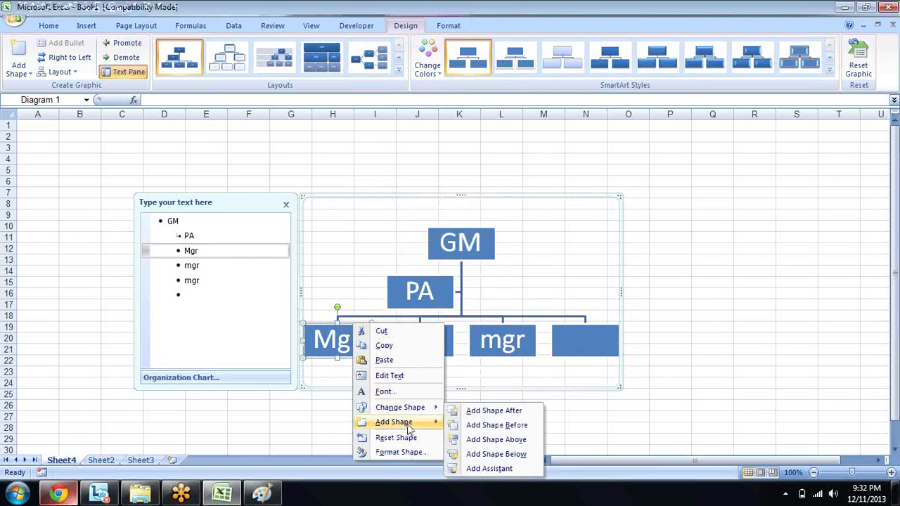
click(526, 411)
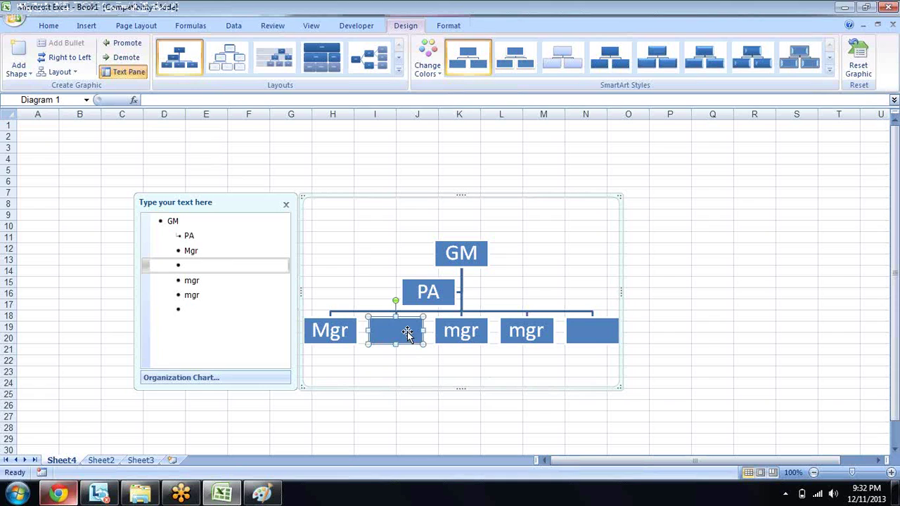
drag(406, 338, 373, 357)
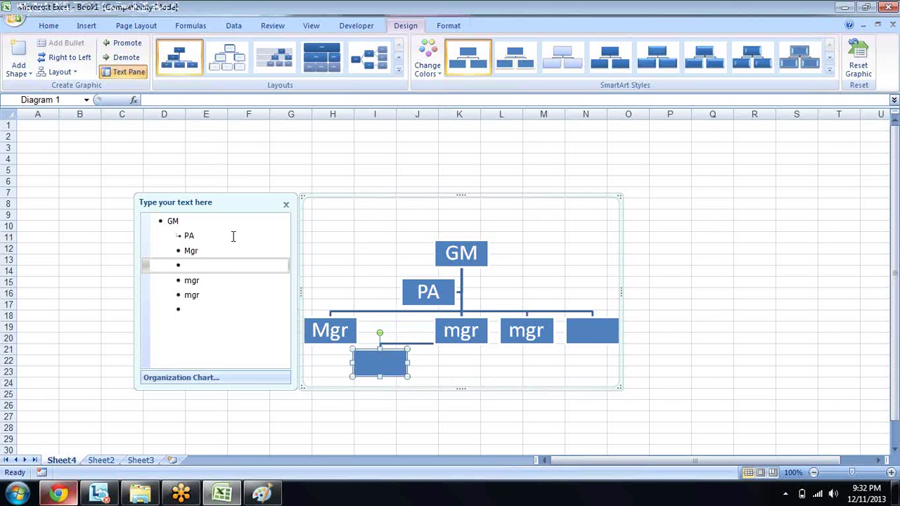
Step: Demote the blank box under Mgr, add a second subordinate, and reposition both boxes
mouse_move(395, 358)
mouse_down()
mouse_move(374, 368)
mouse_move(403, 361)
mouse_up()
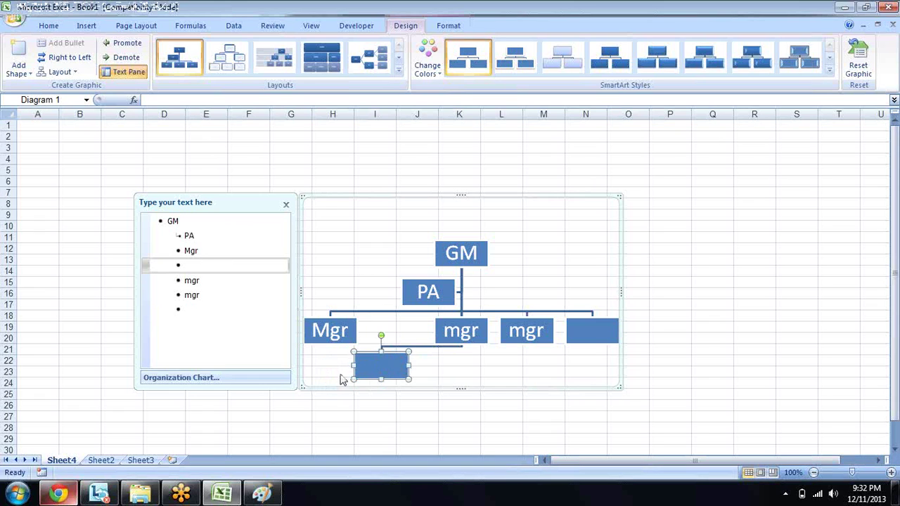
click(195, 264)
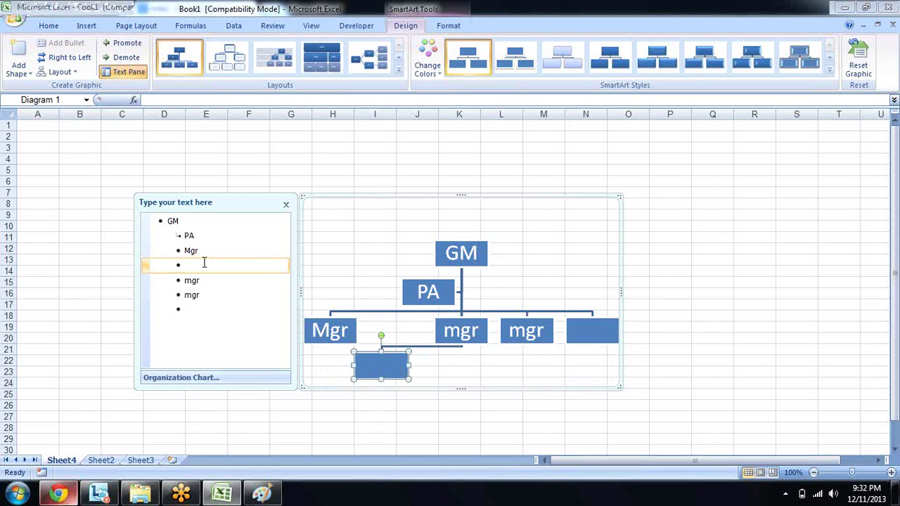
key(Tab)
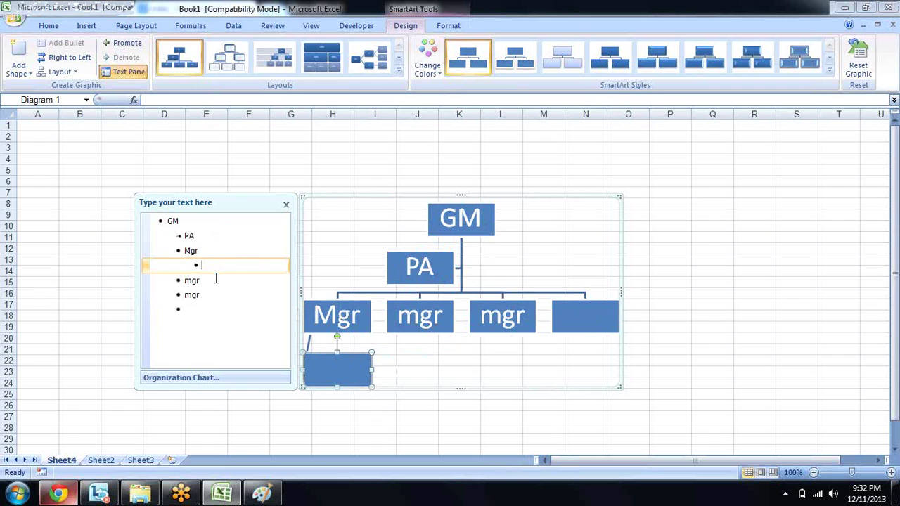
key(Return)
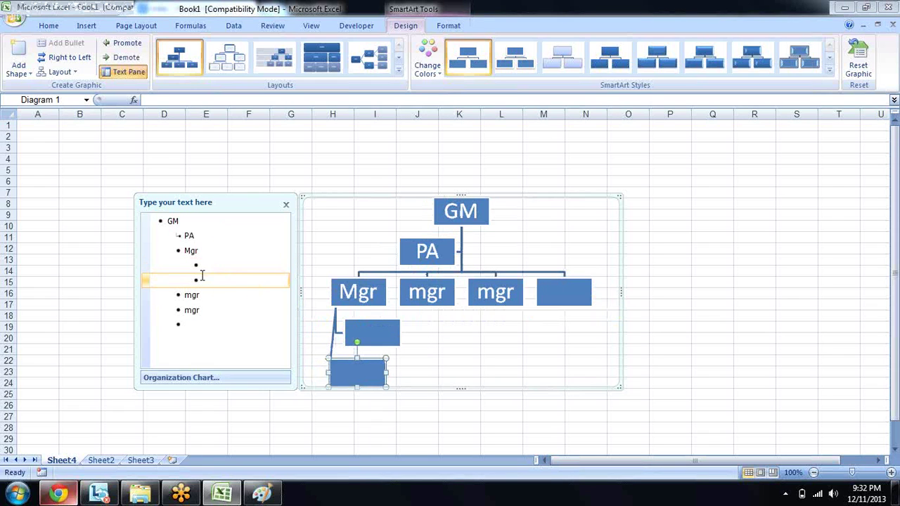
drag(373, 331, 441, 351)
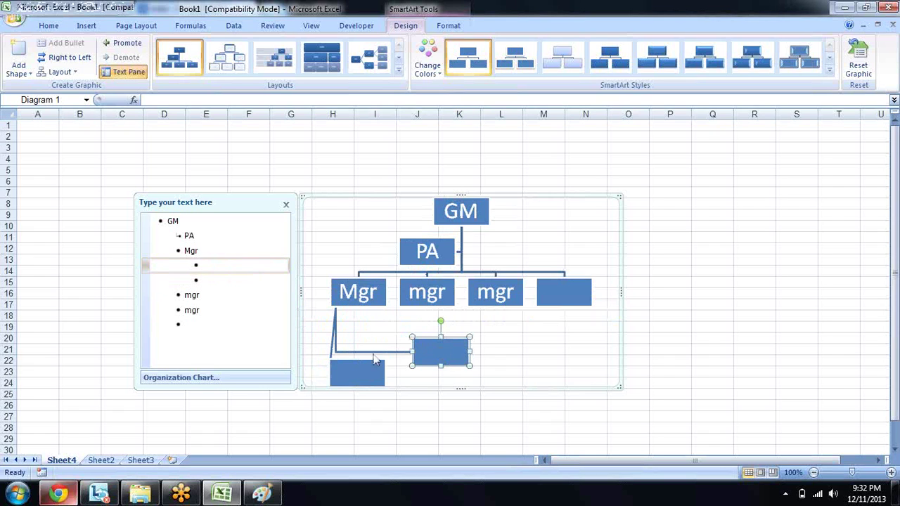
drag(353, 372, 328, 363)
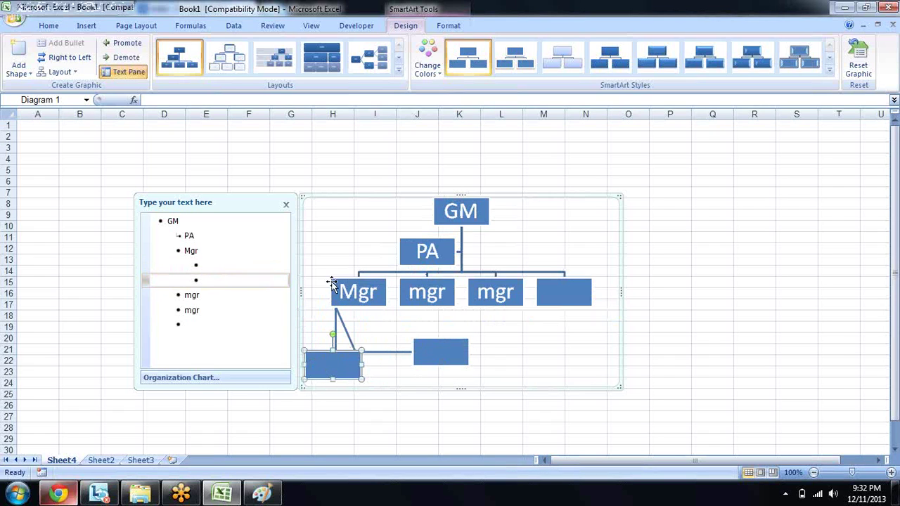
Step: Give Mgr's branch the Standard layout, enlarge the chart, and reposition the two subordinate boxes
click(68, 74)
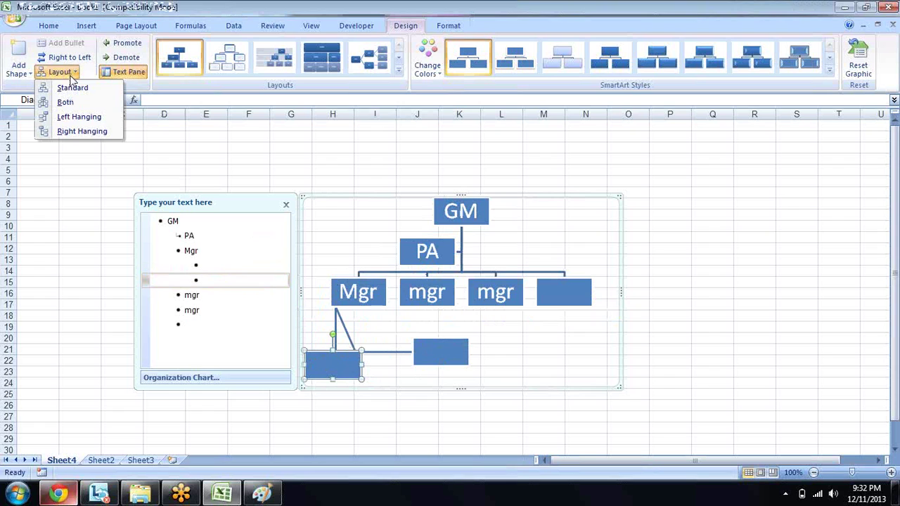
click(76, 88)
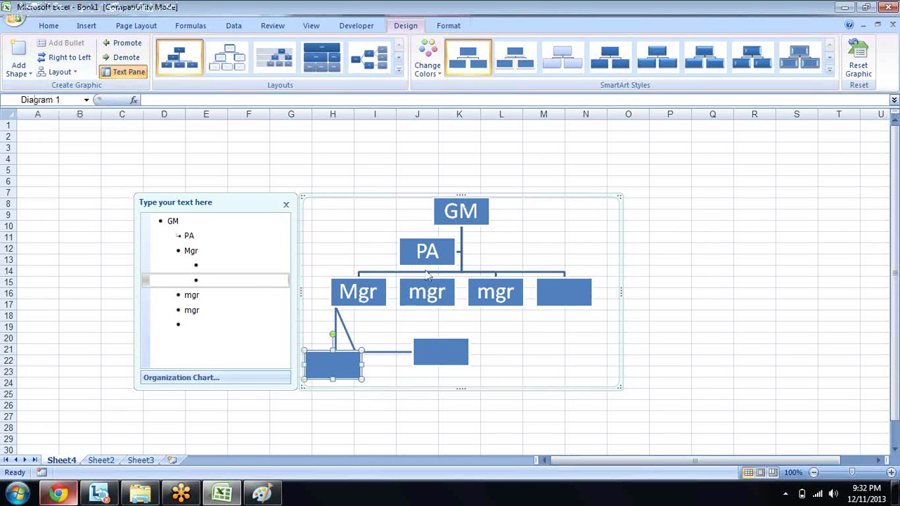
click(365, 293)
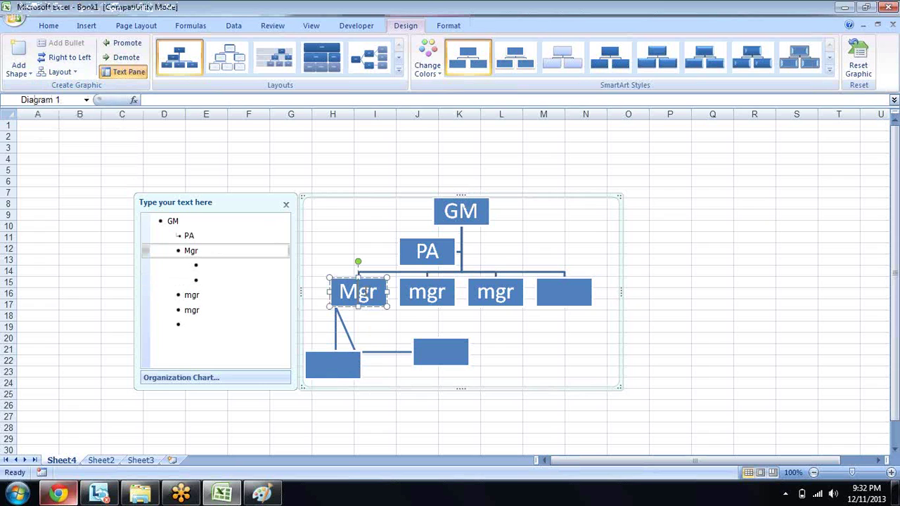
click(69, 73)
click(72, 88)
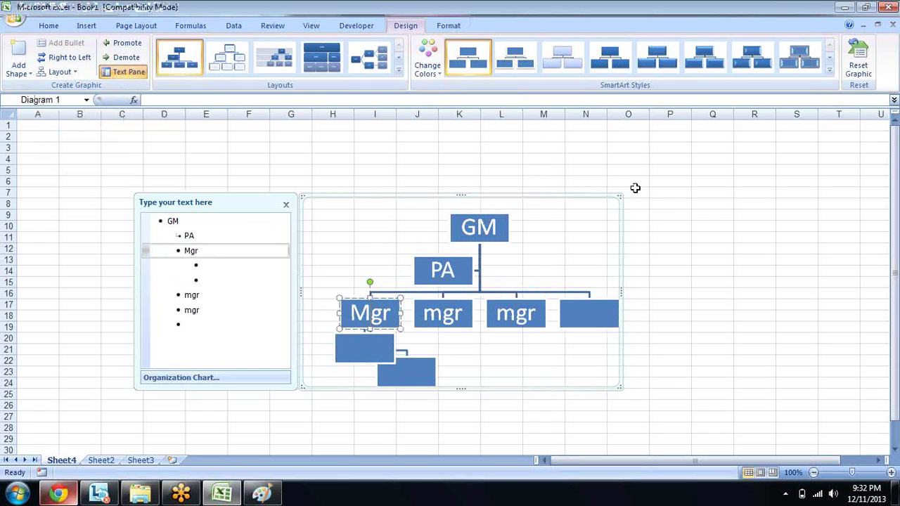
drag(619, 196, 703, 134)
drag(402, 321, 328, 330)
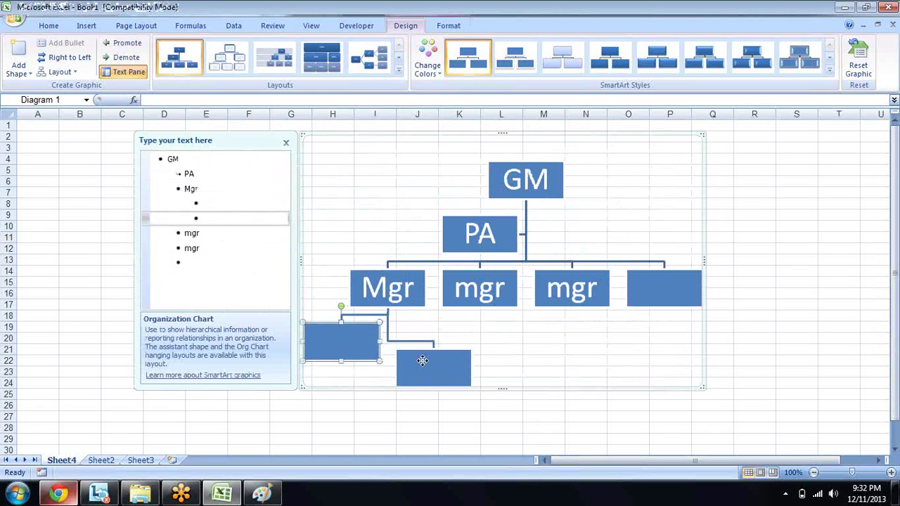
drag(421, 364, 437, 339)
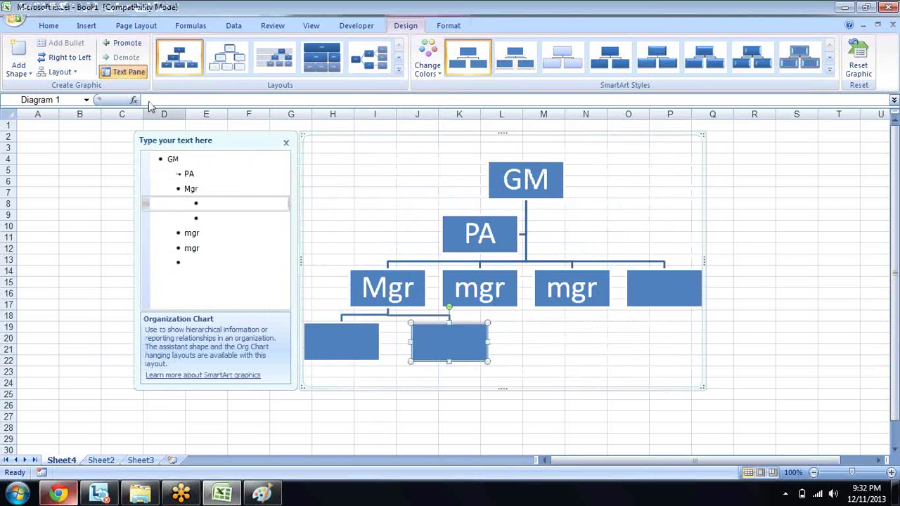
Step: Try Left Hanging, then settle on Right Hanging for Mgr's subordinates, and nudge the lower box
click(73, 73)
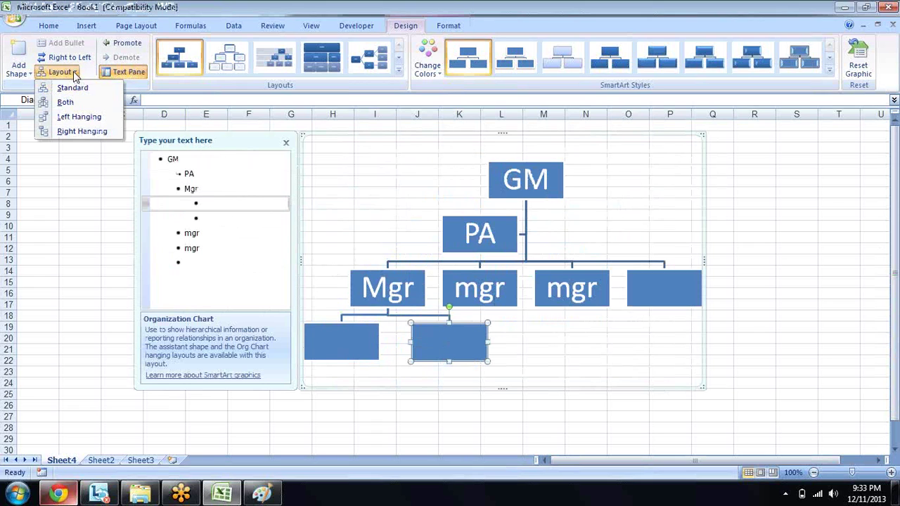
click(77, 116)
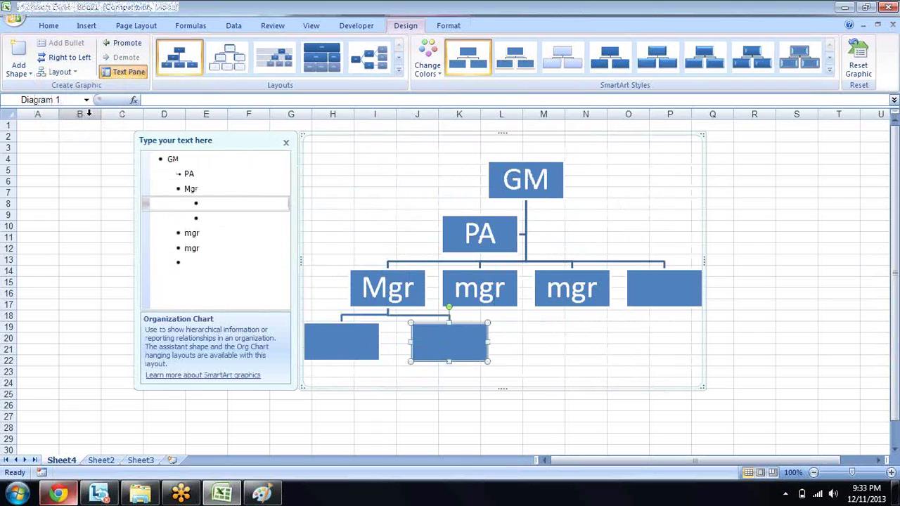
click(70, 72)
click(81, 132)
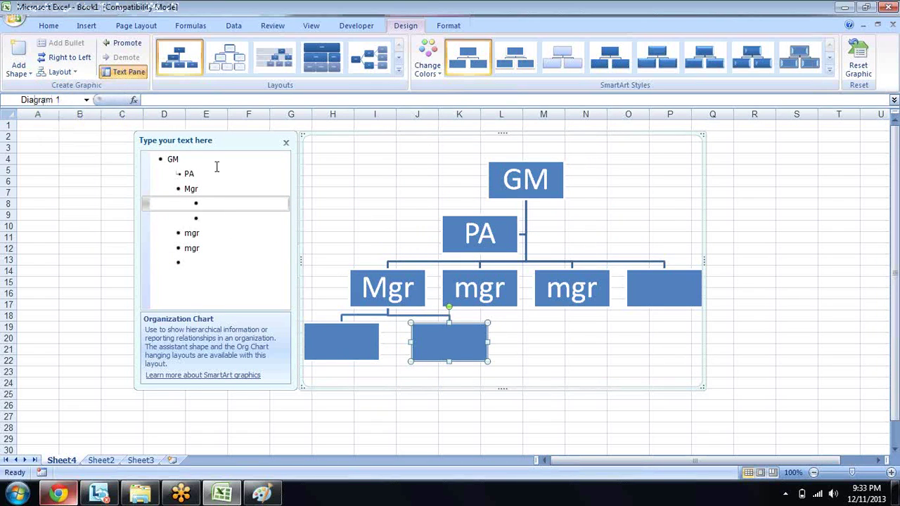
click(364, 285)
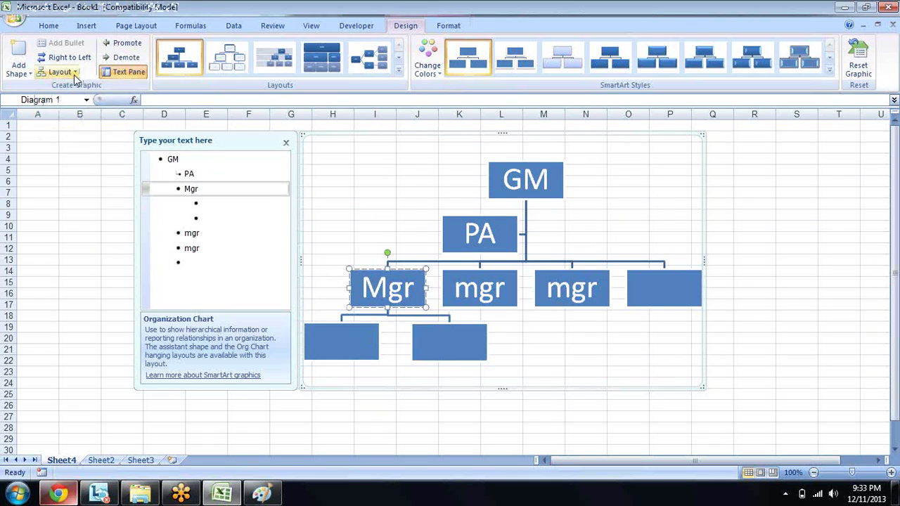
click(60, 71)
click(104, 117)
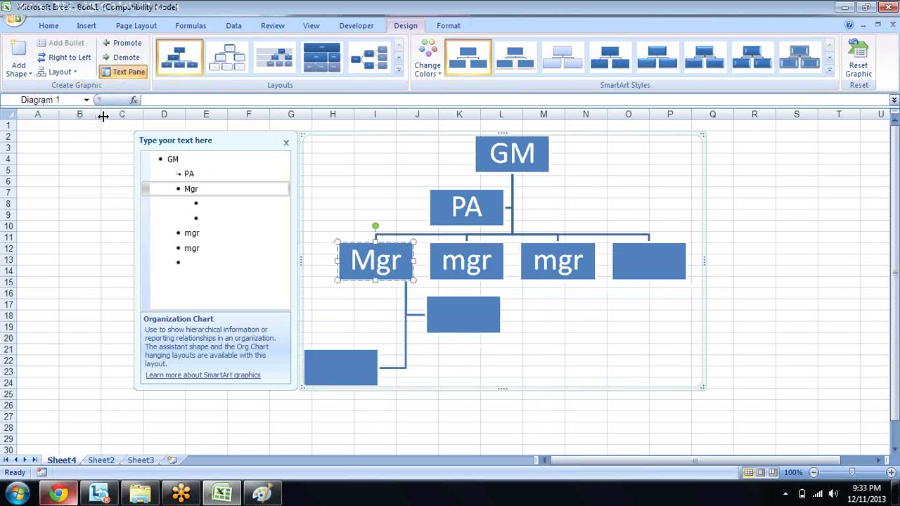
click(73, 72)
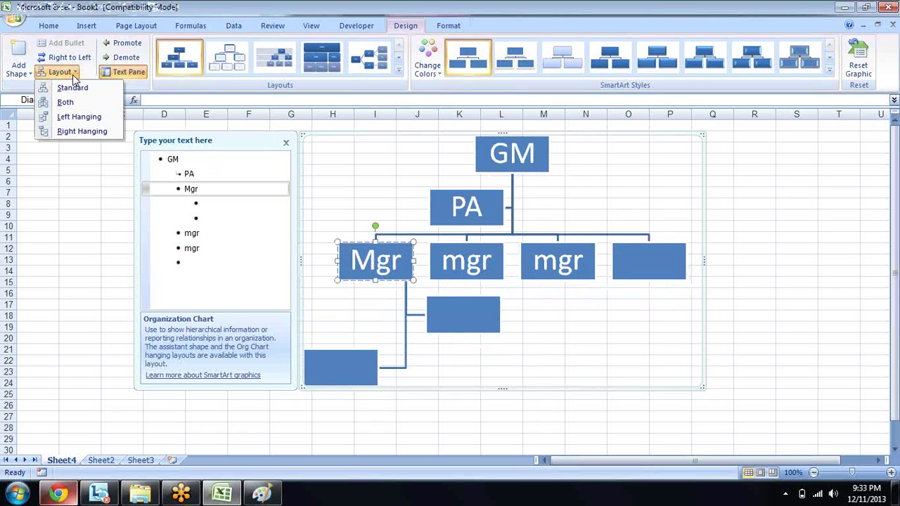
click(81, 131)
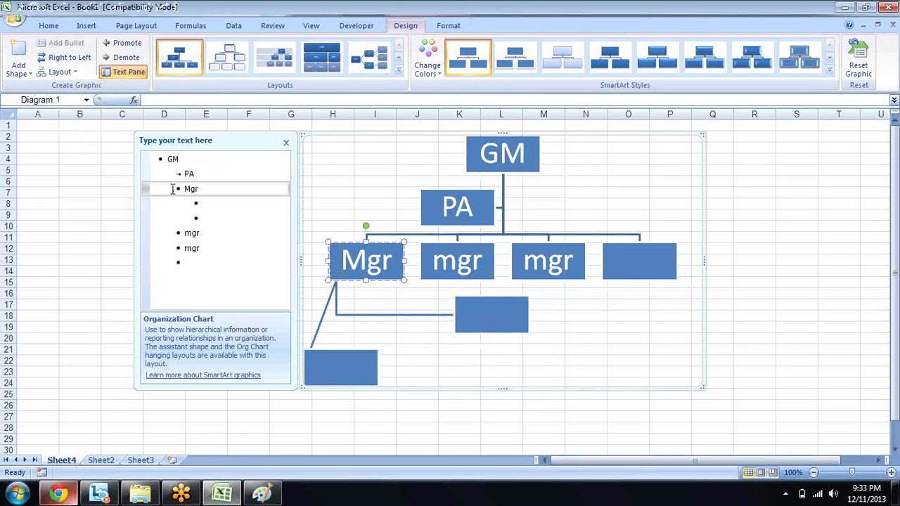
click(351, 355)
drag(357, 355, 392, 343)
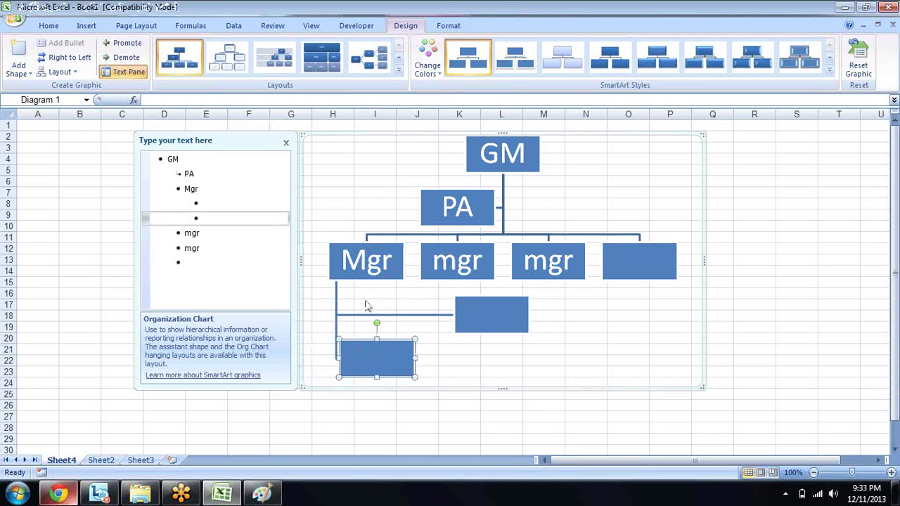
Step: Delete the extra empty boxes, leaving three manager boxes
key(Delete)
key(Delete)
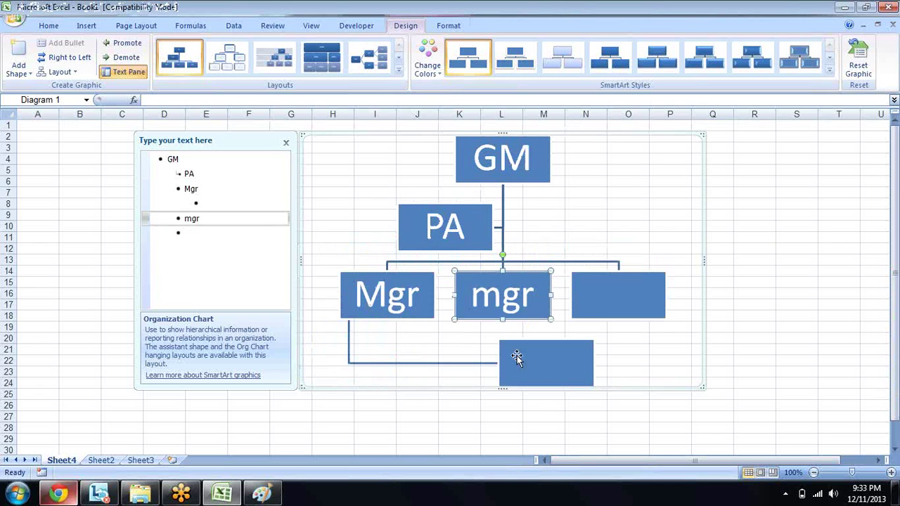
click(543, 362)
key(Delete)
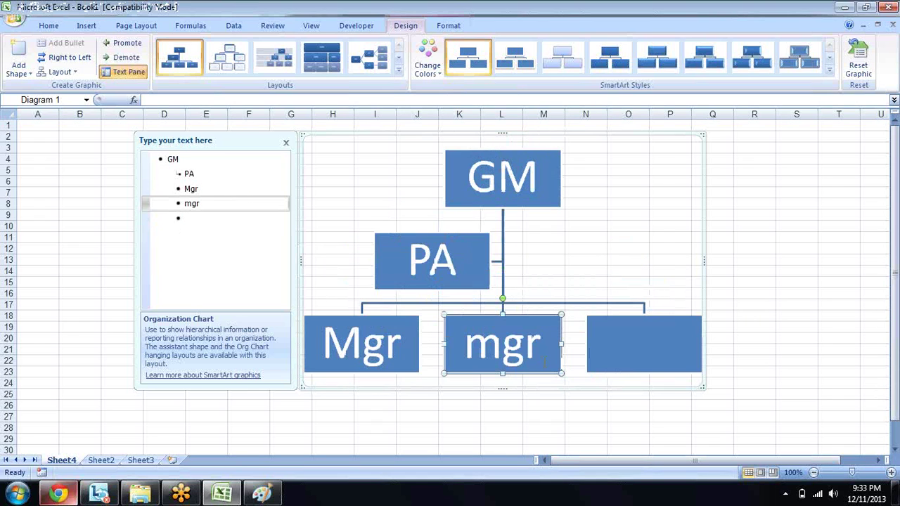
click(382, 337)
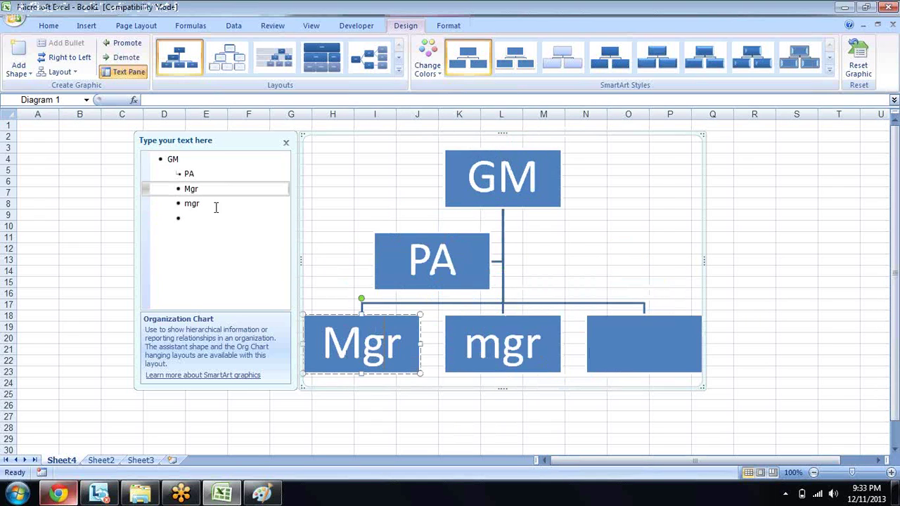
Step: Label the third manager box Mgr and add two empty boxes beneath it
click(186, 219)
text(Mgr)
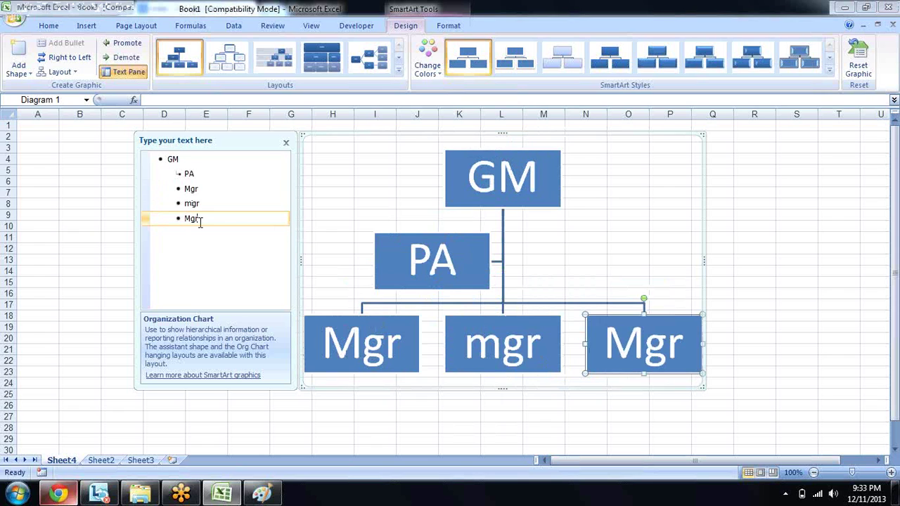
key(Return)
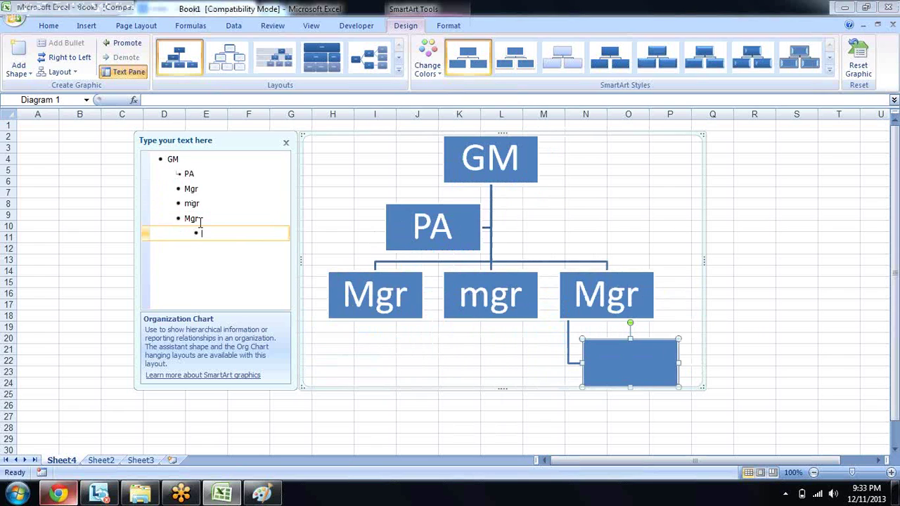
key(Return)
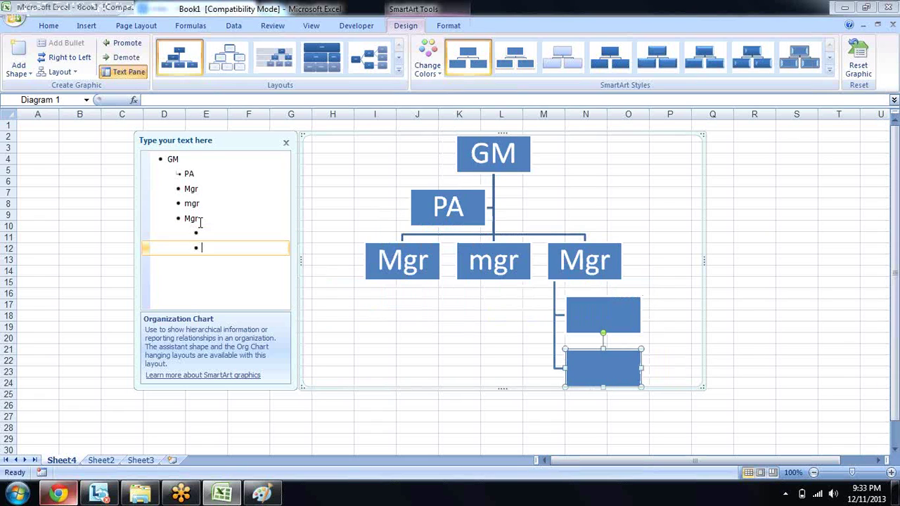
click(563, 260)
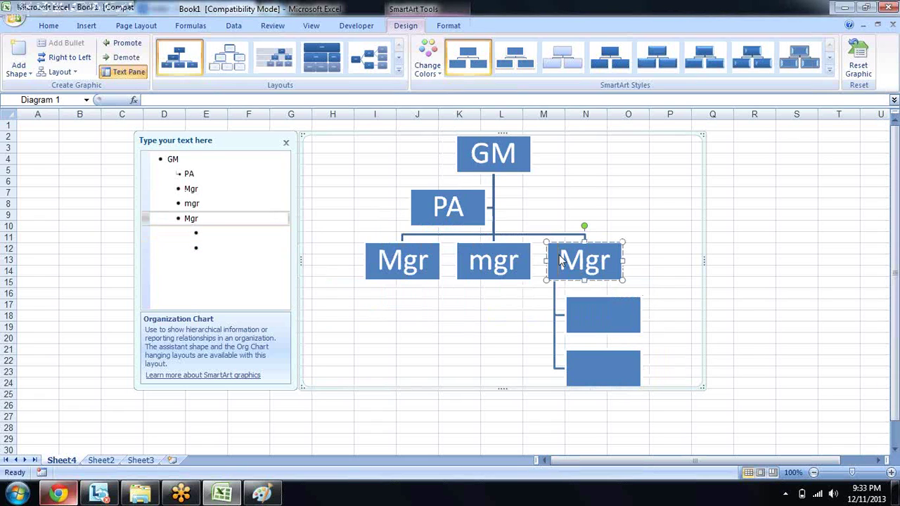
click(59, 72)
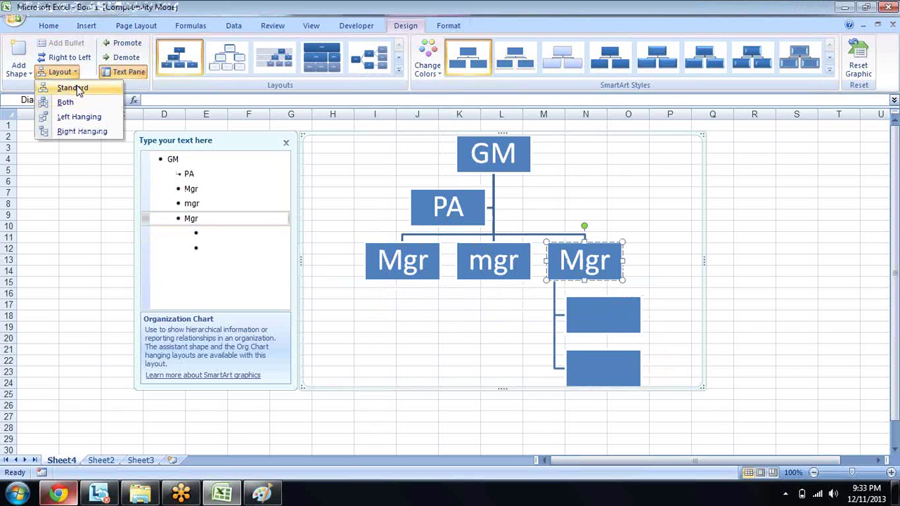
Step: Set the third Mgr's layout to Standard, then promote once and demote twice so it reports to mgr
click(80, 88)
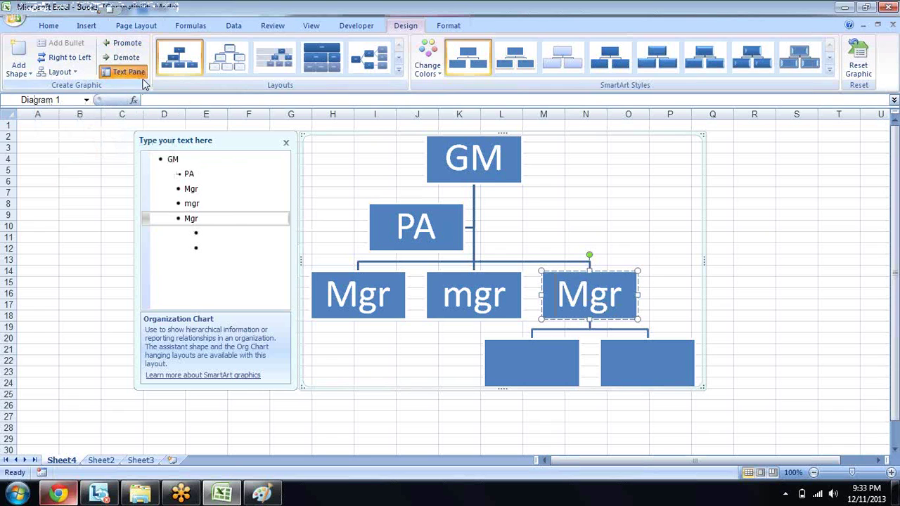
click(127, 44)
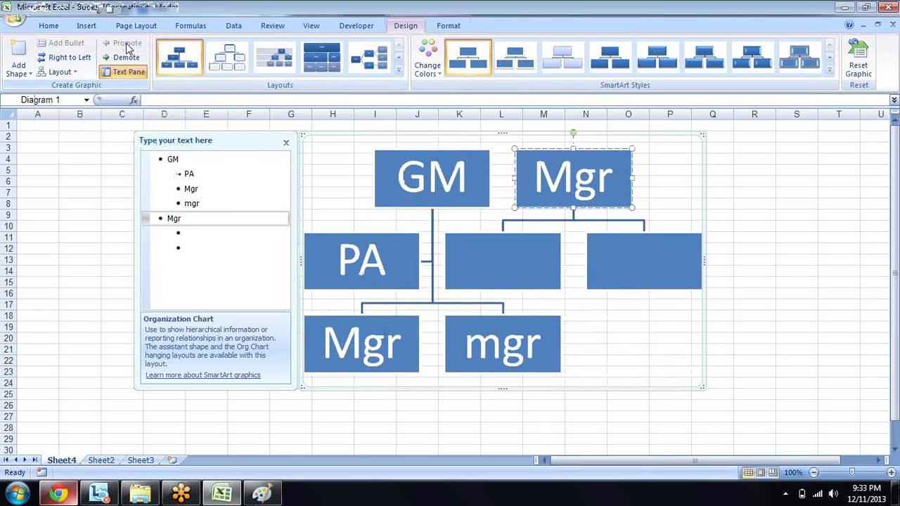
click(126, 58)
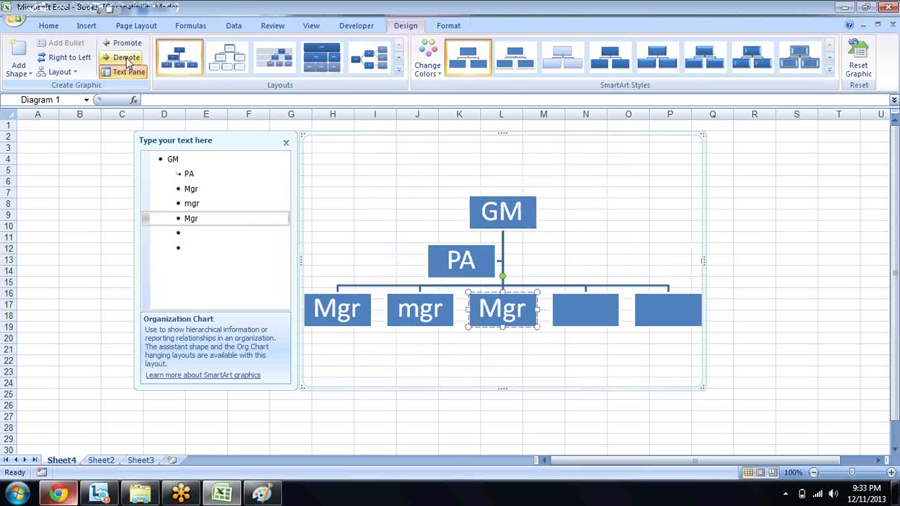
click(126, 58)
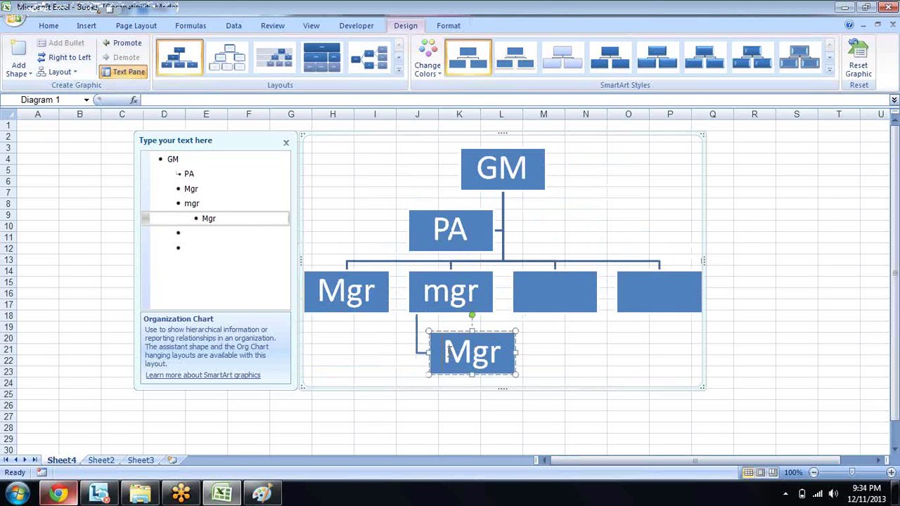
Step: Add an assistant box to the Mgr under mgr and select its text-pane entry
right_click(448, 353)
click(441, 329)
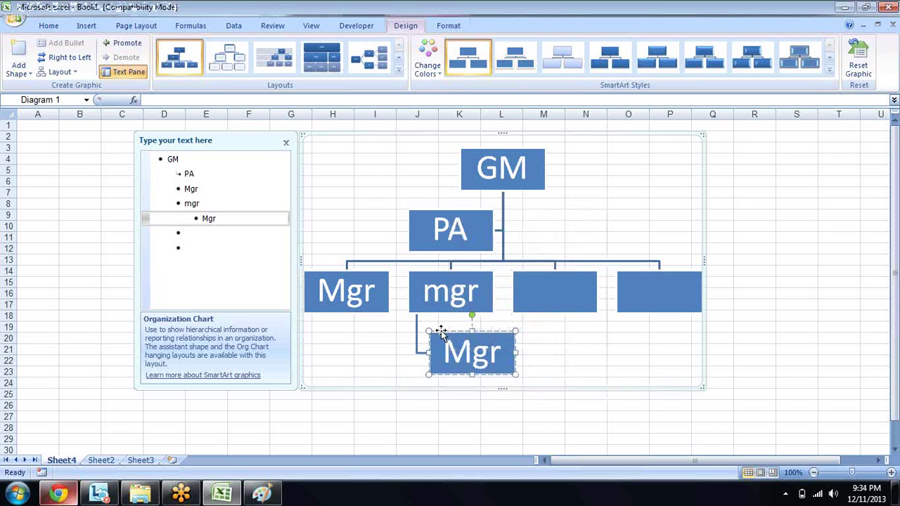
right_click(441, 332)
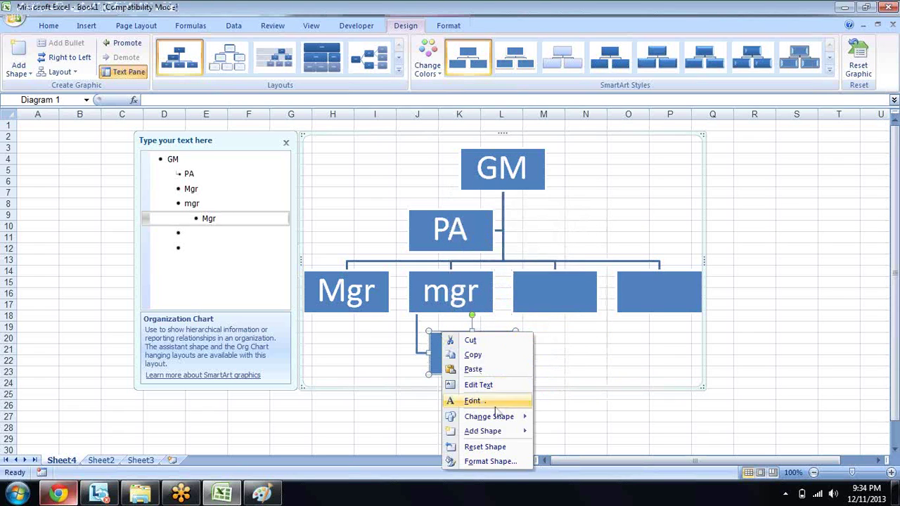
mouse_move(503, 430)
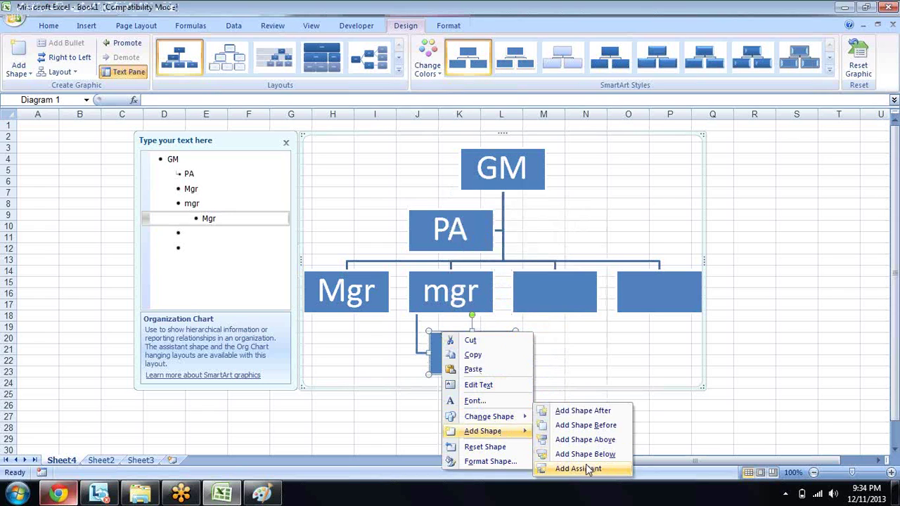
click(588, 468)
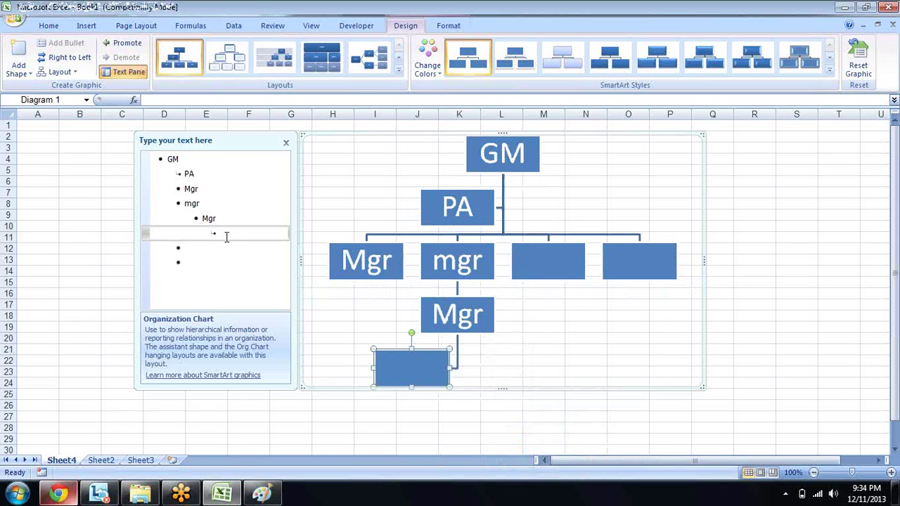
click(226, 236)
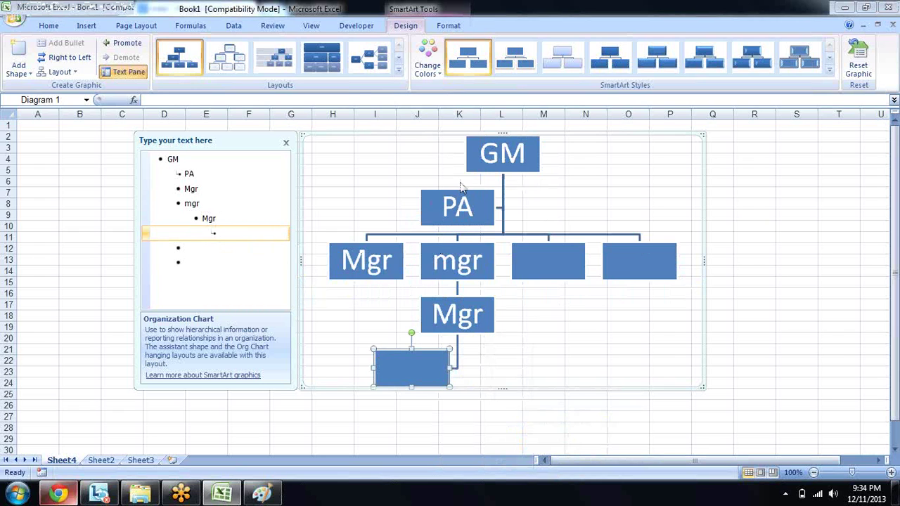
Step: Recolour the chart in red Accent 2, apply a light pink gradient style, and expand the layouts
click(430, 69)
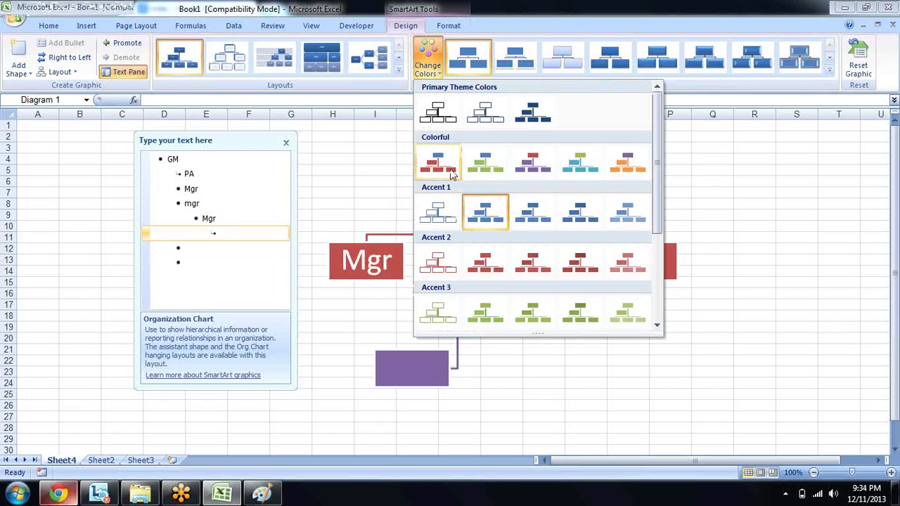
click(534, 261)
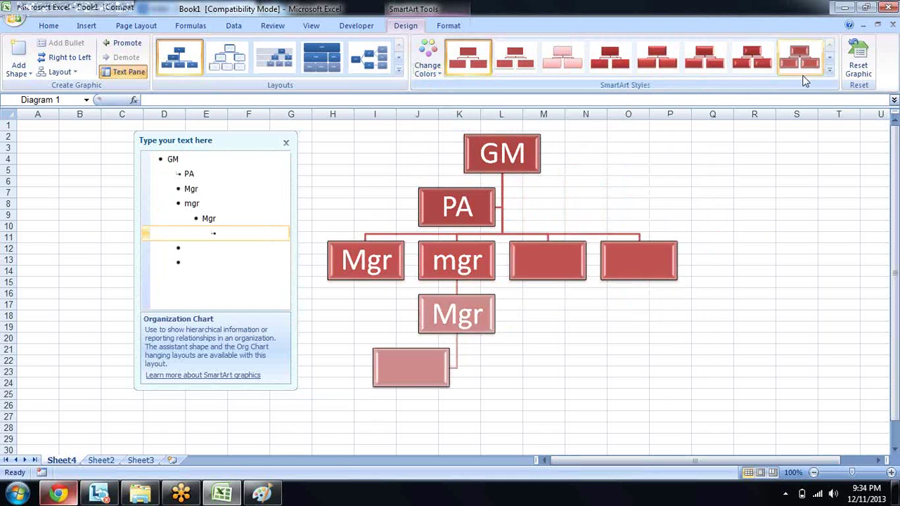
click(829, 70)
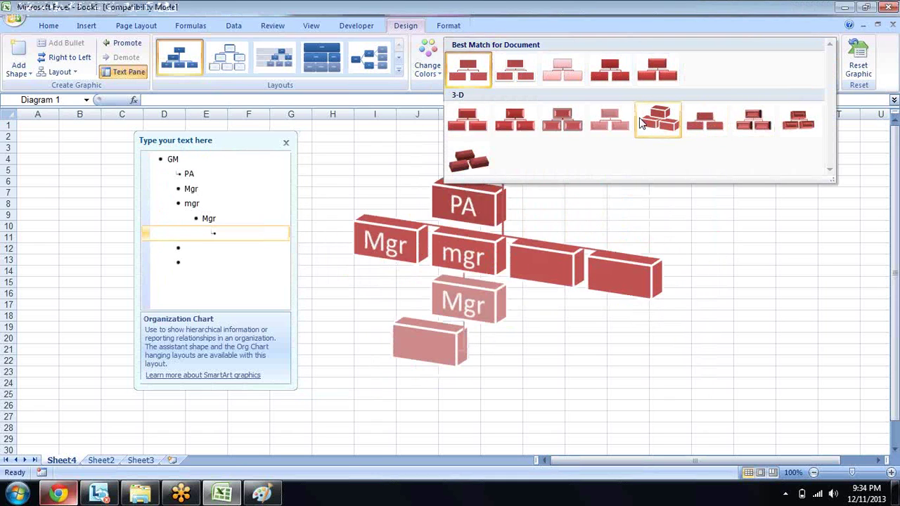
click(570, 73)
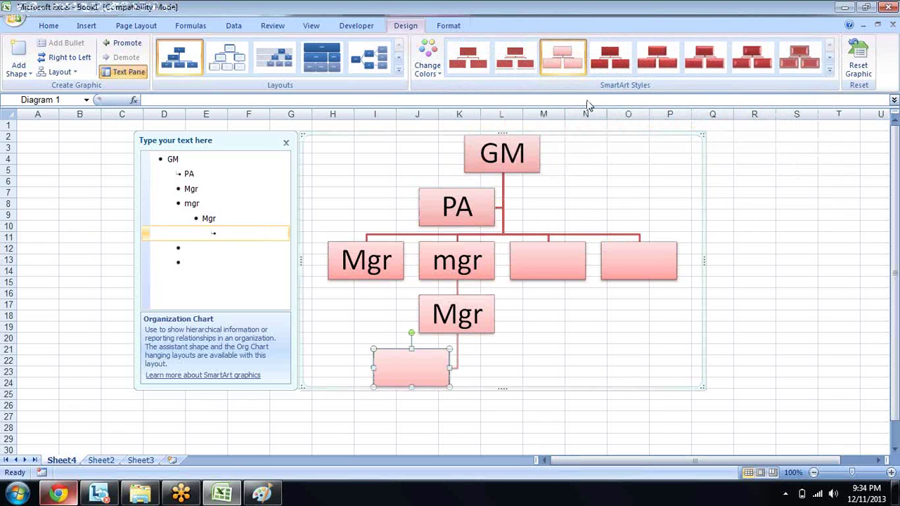
click(829, 72)
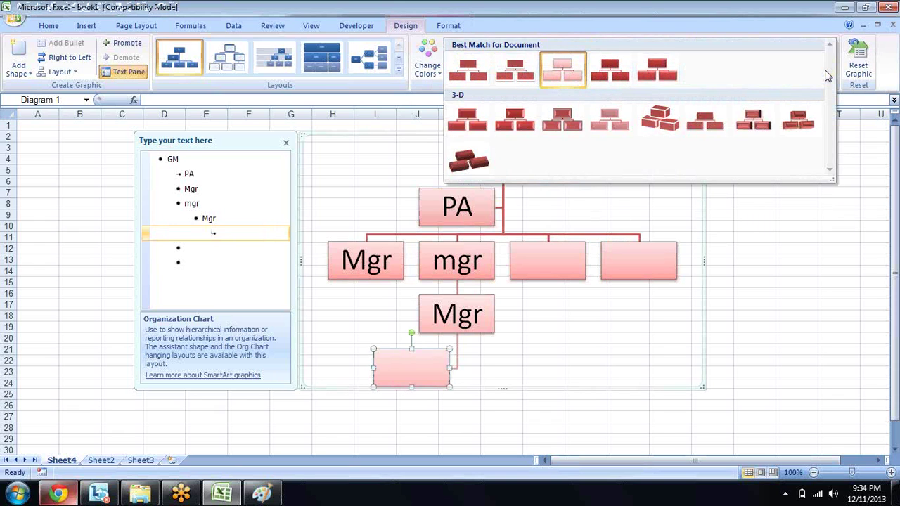
click(399, 72)
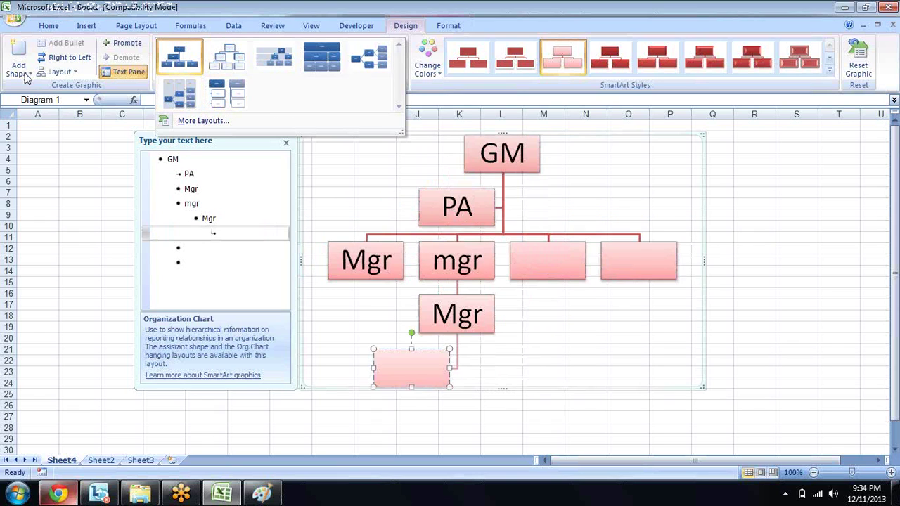
Step: Add a second, blank assistant box under GM, opposite PA, using Add Shape > Add Assistant
click(179, 56)
click(24, 76)
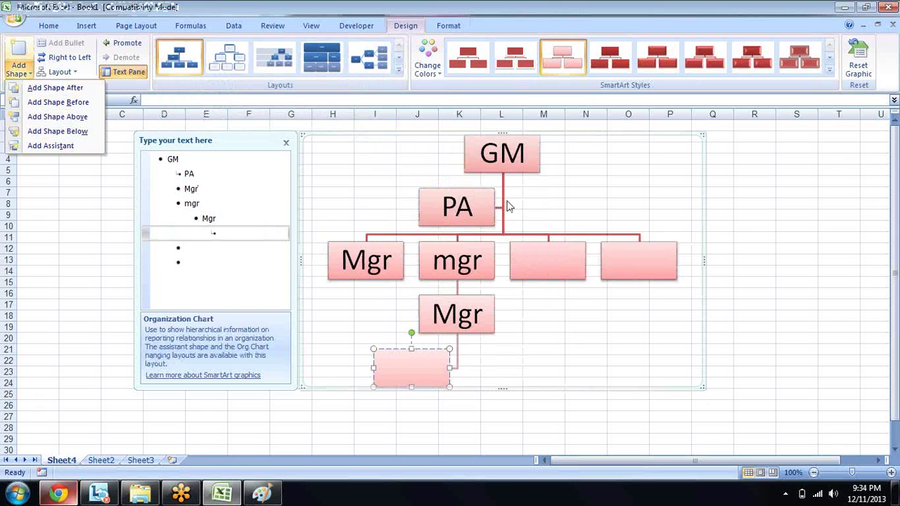
click(508, 147)
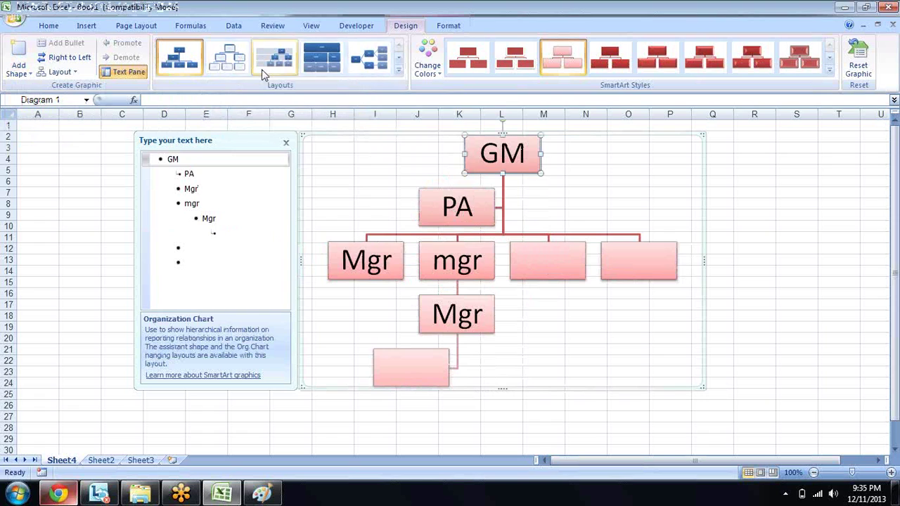
click(62, 72)
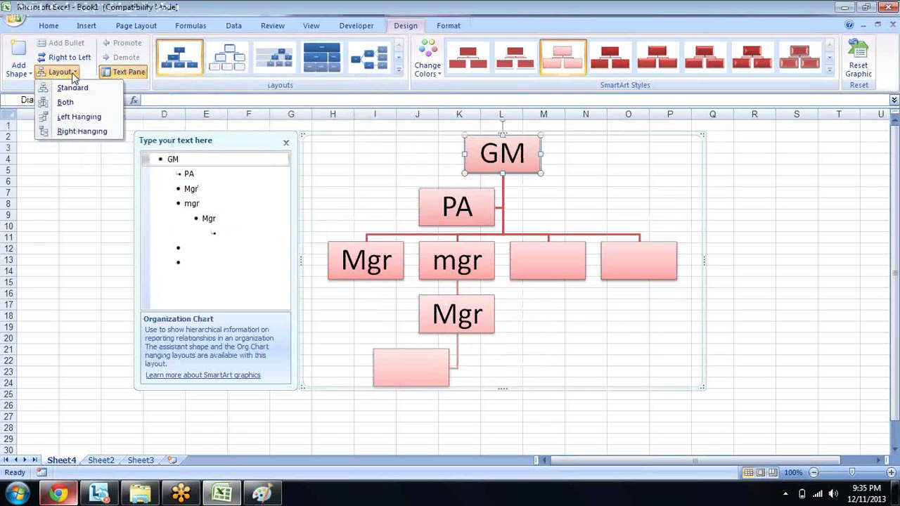
click(19, 70)
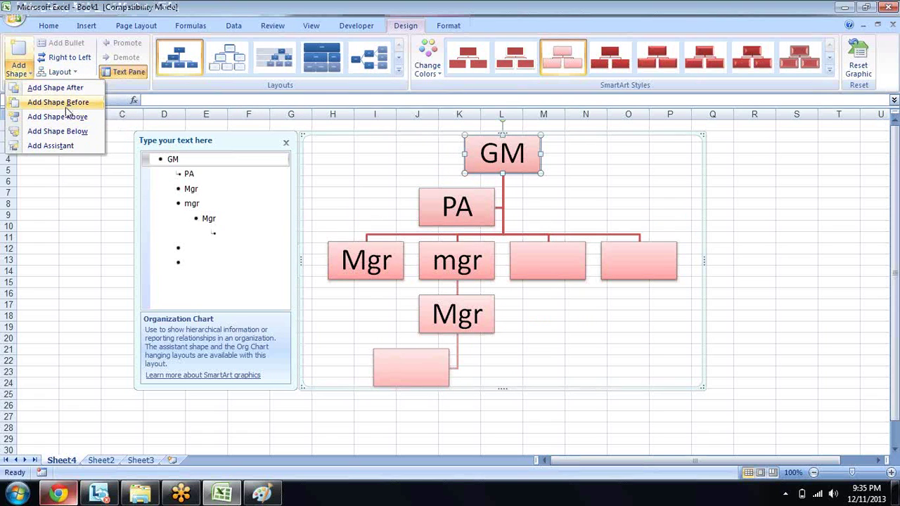
click(77, 146)
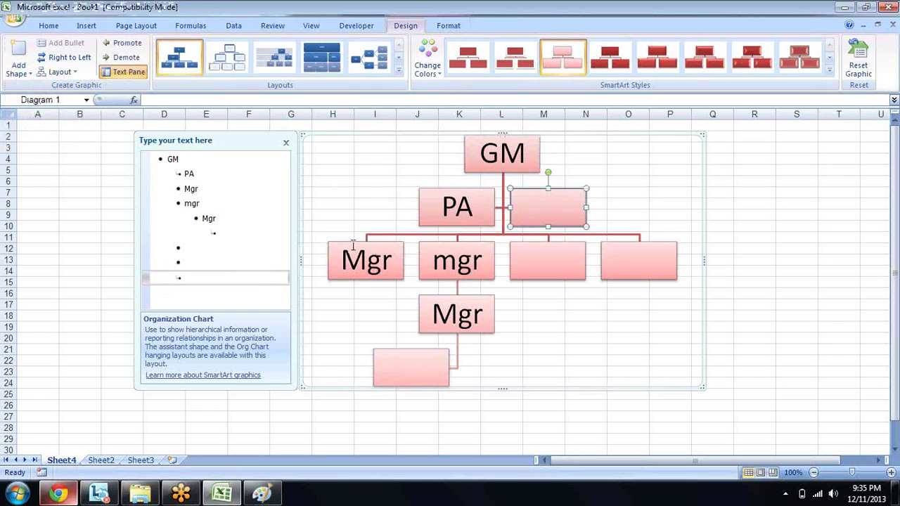
Step: Demote the first Mgr entry in the Text Pane so it sits under PA, then close the pane and select the whole chart
click(277, 277)
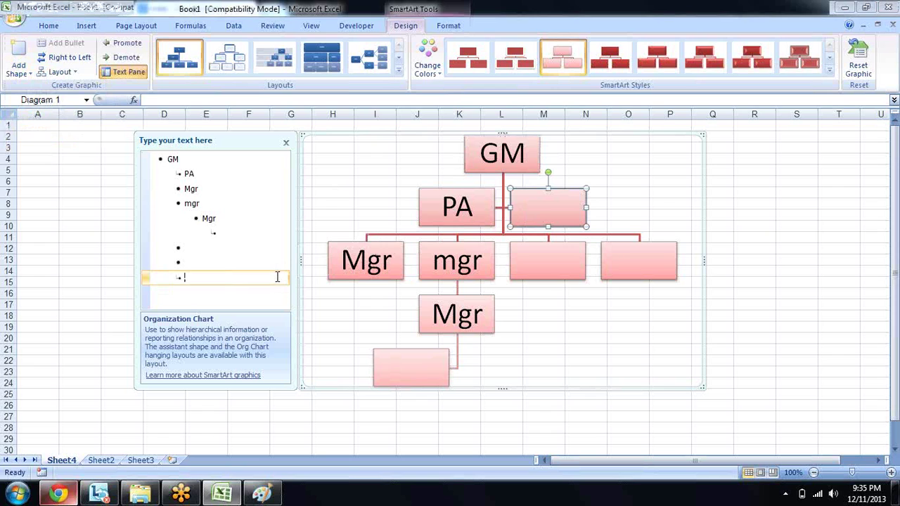
click(186, 190)
key(shift+Tab)
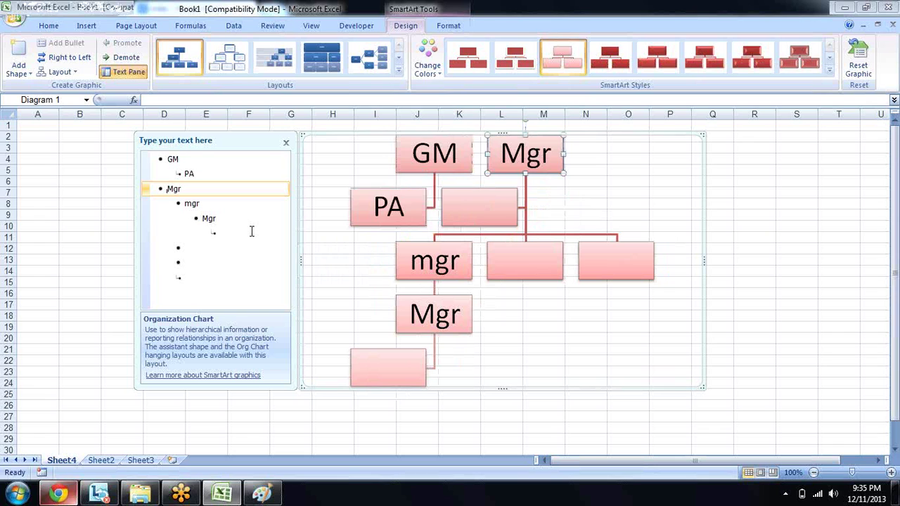
key(Tab)
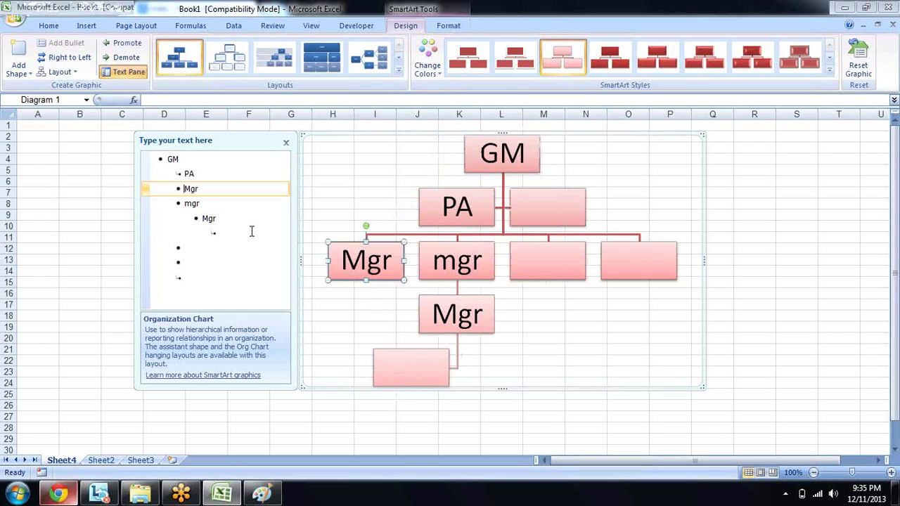
key(Tab)
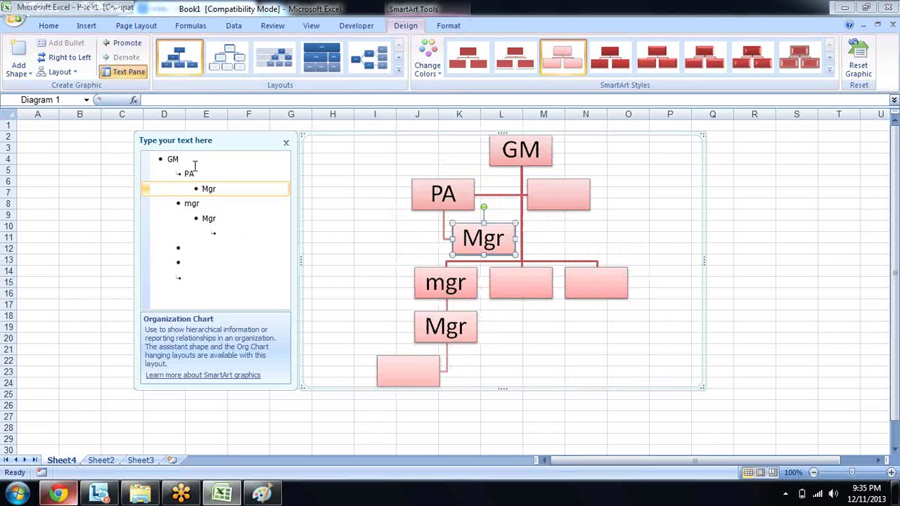
click(286, 143)
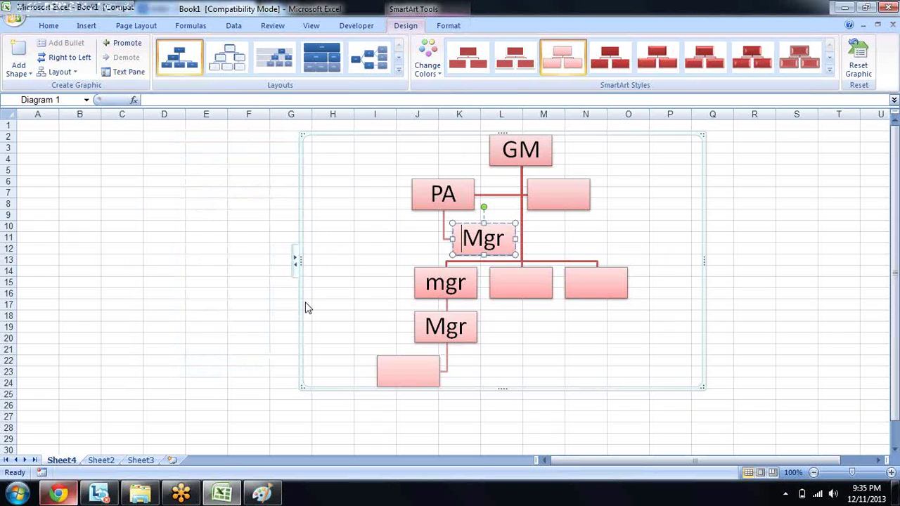
click(656, 134)
Step: Delete the org chart, leaving Sheet4 empty, and look over the Insert and Page Layout tabs
key(Delete)
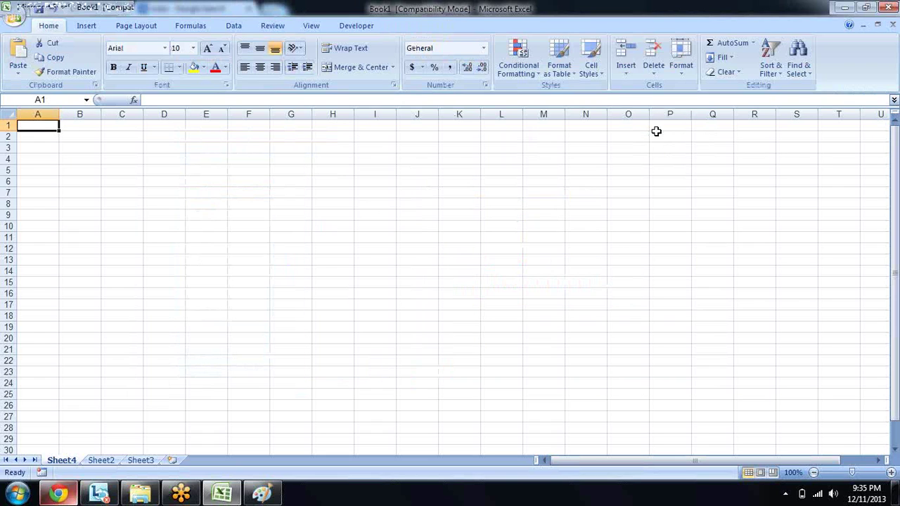
click(94, 25)
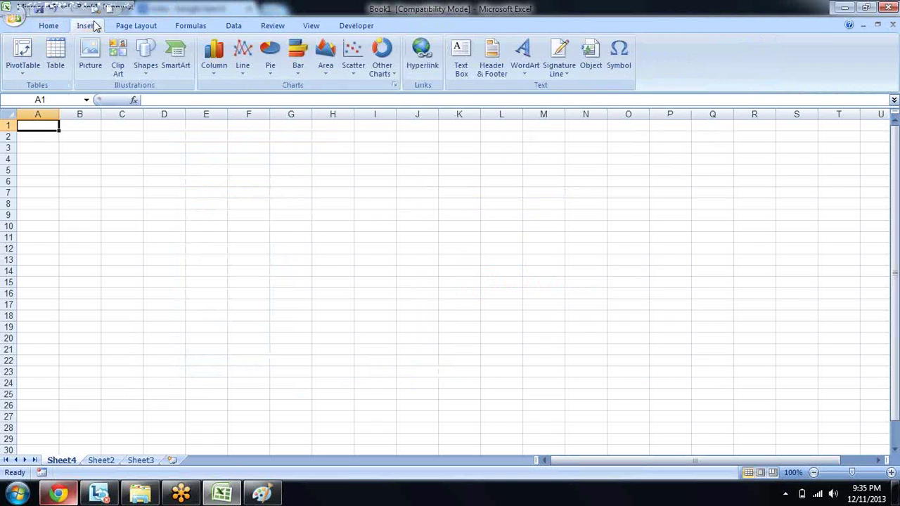
click(139, 26)
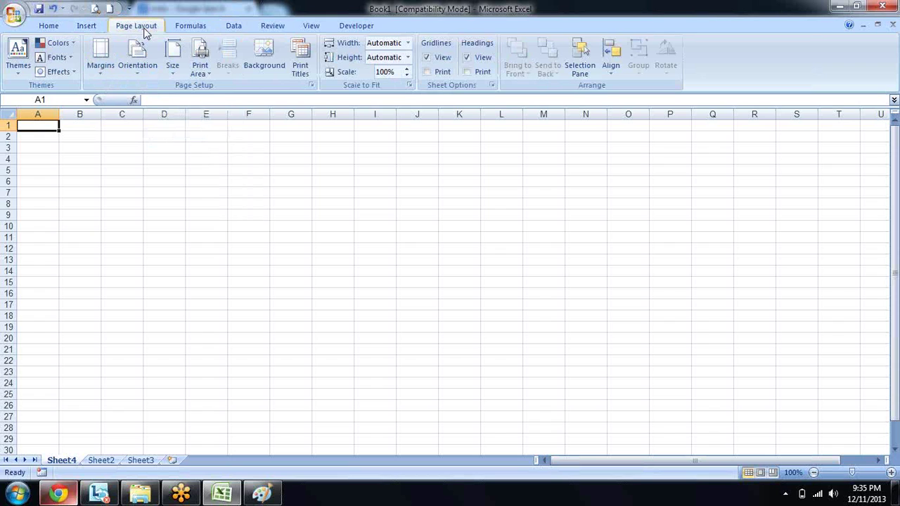
click(47, 27)
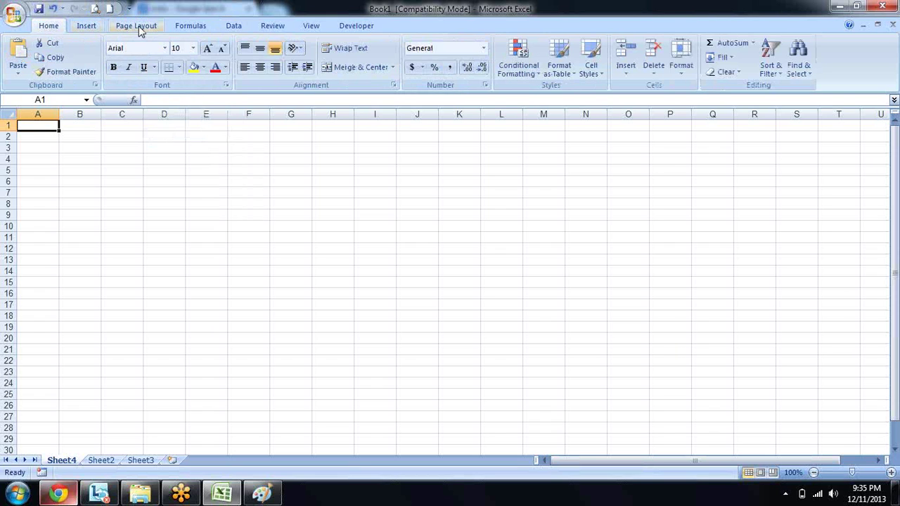
Step: Browse the Insert Shapes gallery without choosing anything, then show the Developer tab
click(74, 28)
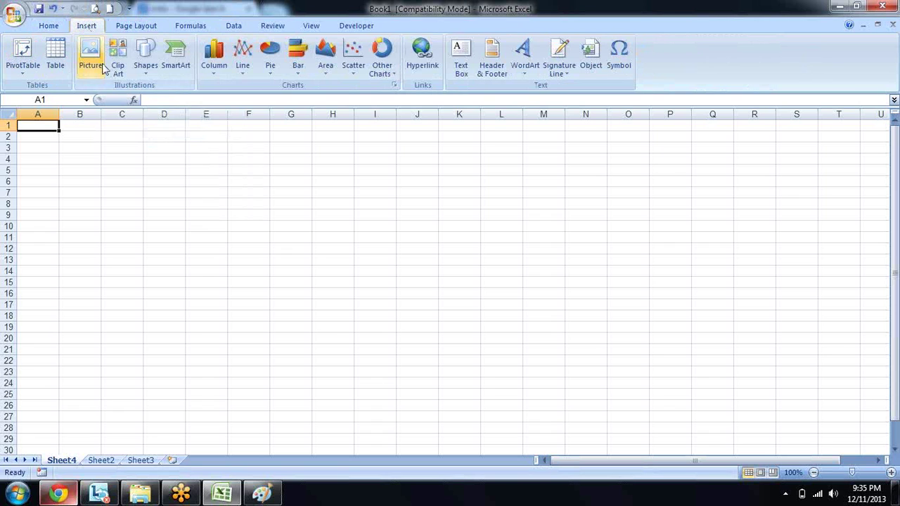
click(145, 70)
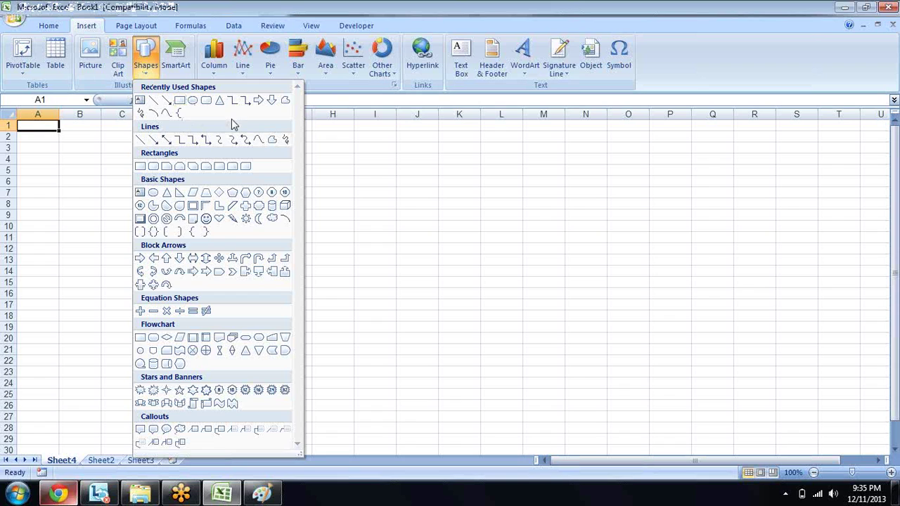
click(375, 136)
click(352, 28)
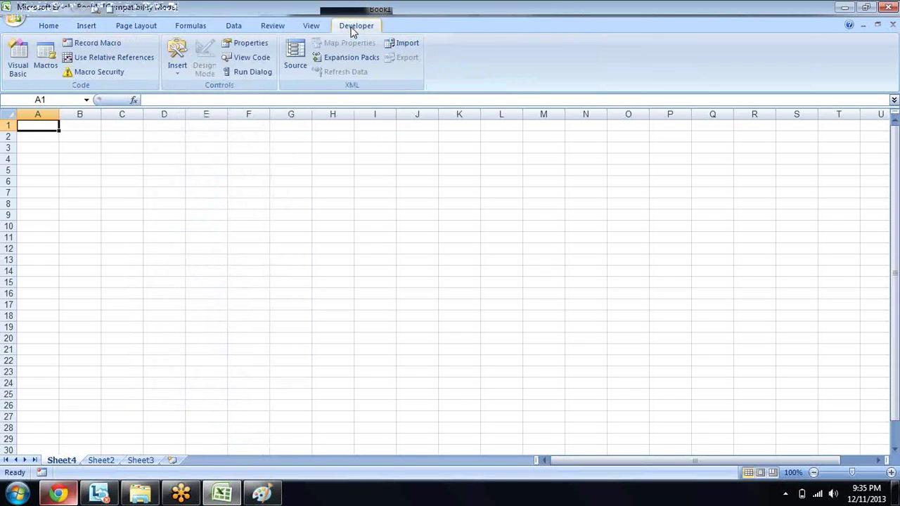
Step: Draw a form button, Button 1, over cells H6 to K11 with no macro assigned
click(181, 67)
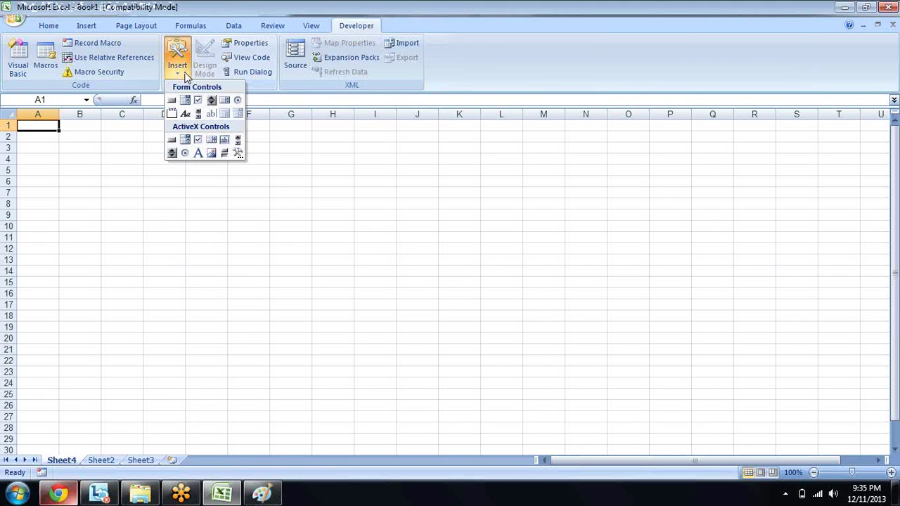
click(171, 100)
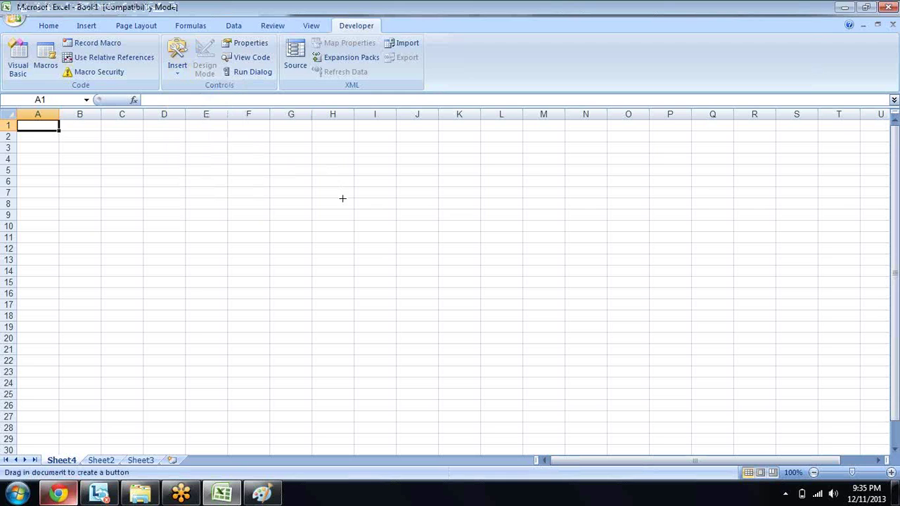
drag(320, 178, 458, 240)
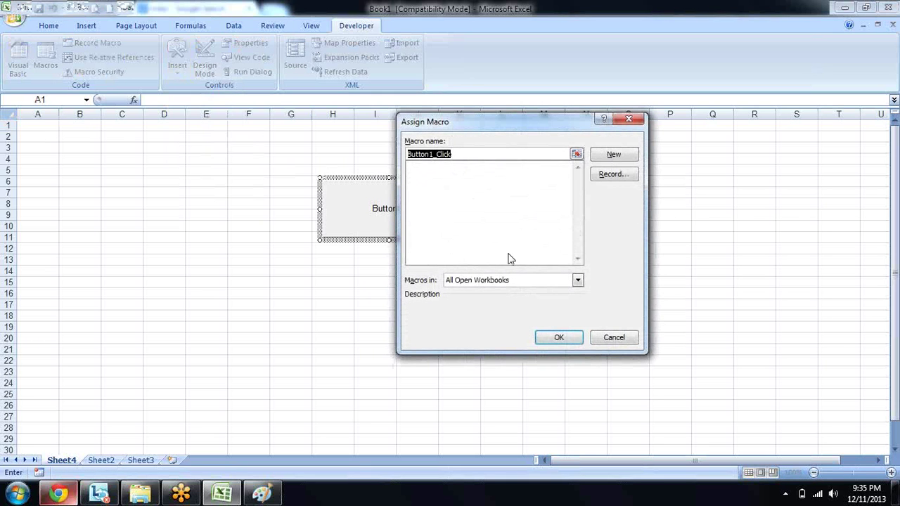
click(622, 337)
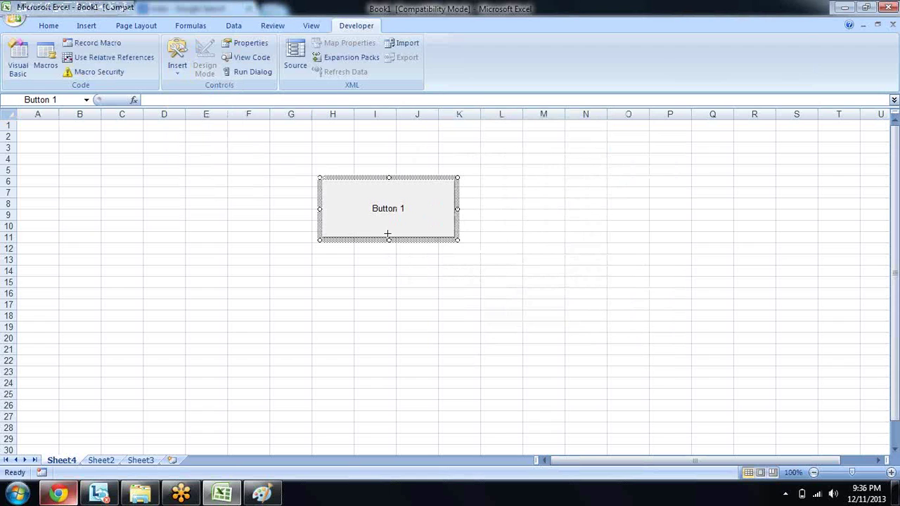
Step: Make Button 1 shorter and wider, and move it right over columns I to M
drag(388, 234, 388, 218)
drag(458, 197, 476, 197)
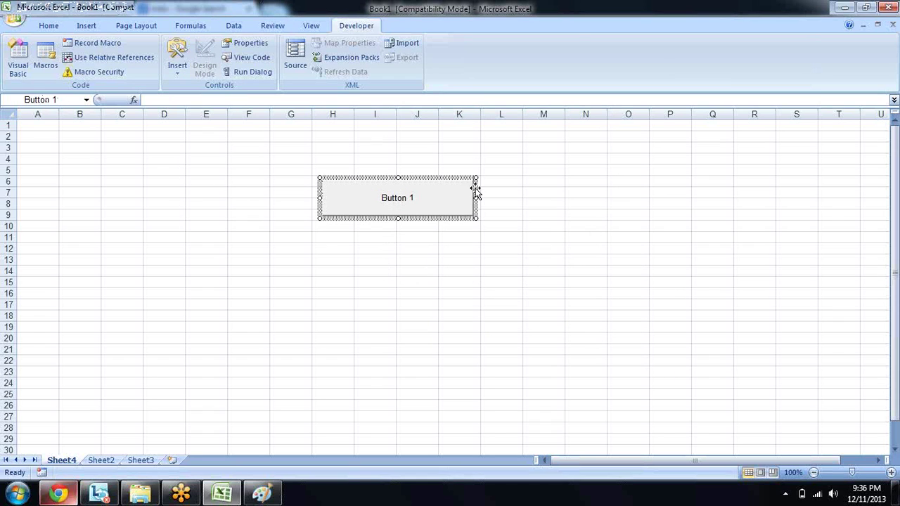
click(425, 203)
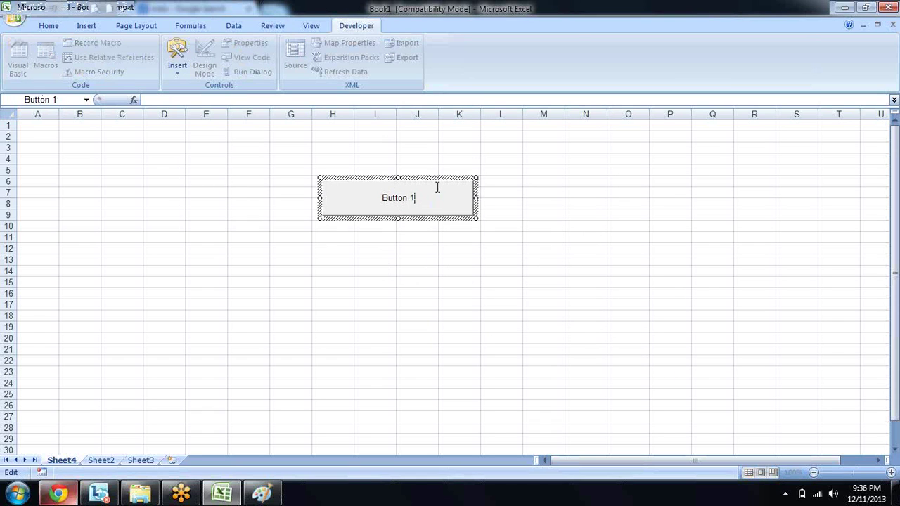
drag(436, 178, 500, 175)
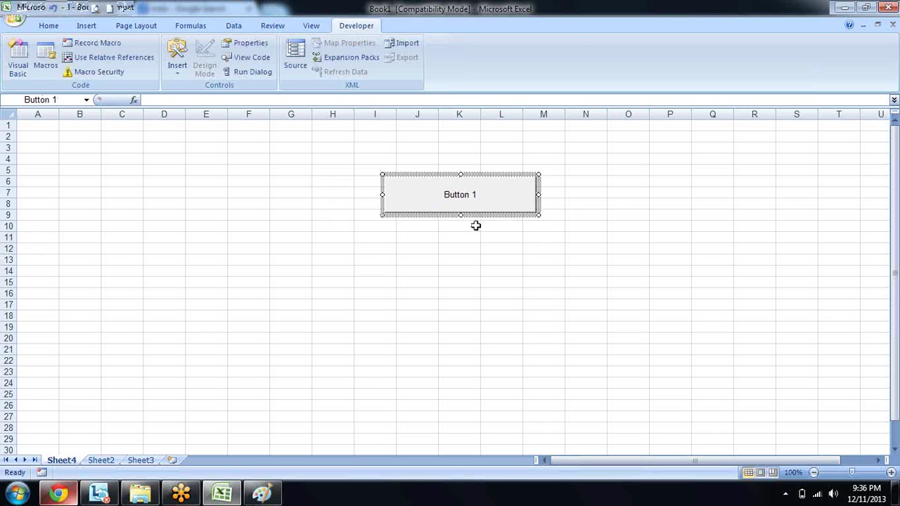
Step: Draw a blue rectangle shape over cells E9 to H13
click(89, 26)
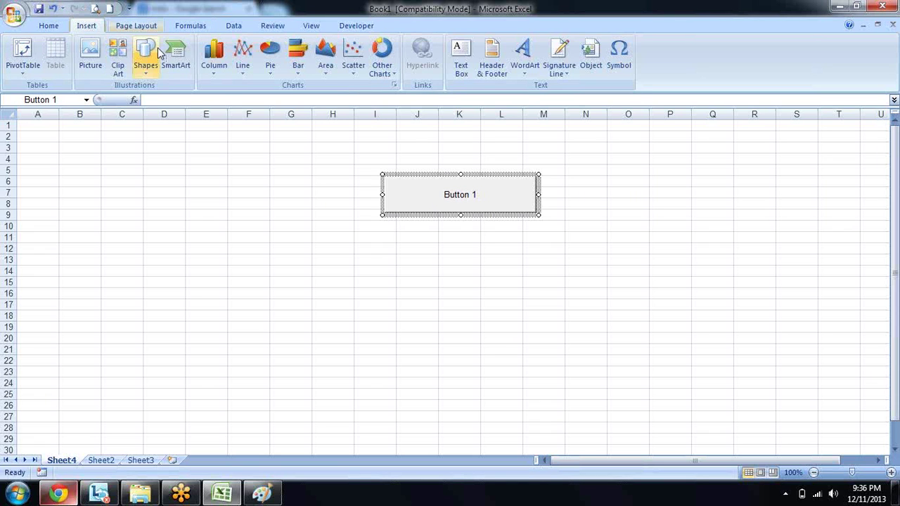
click(145, 55)
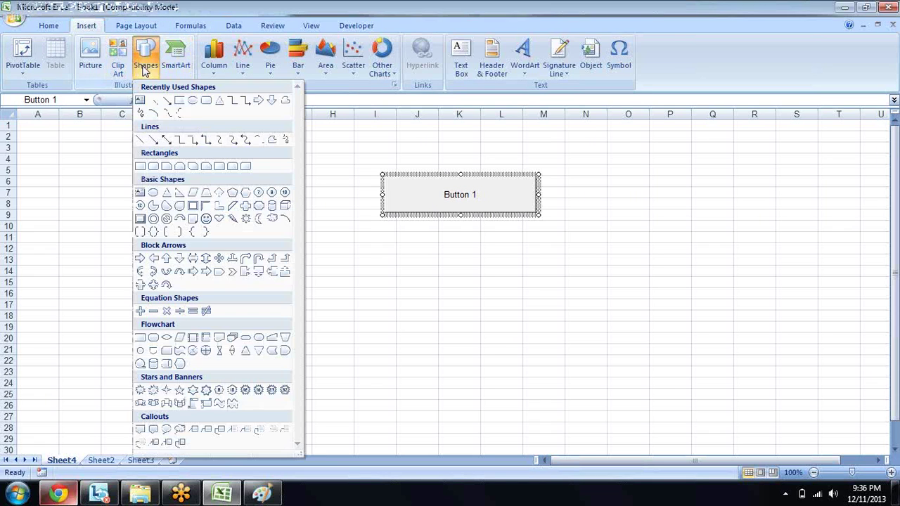
click(179, 100)
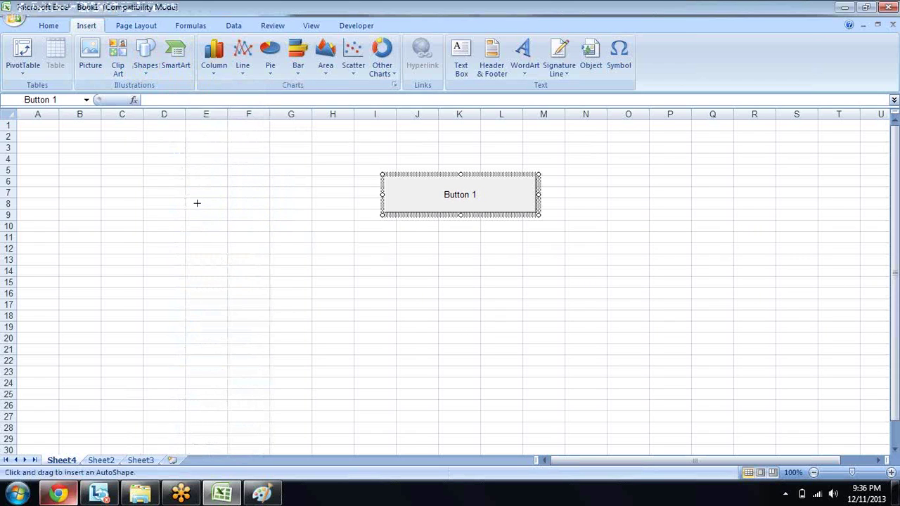
drag(194, 208, 318, 259)
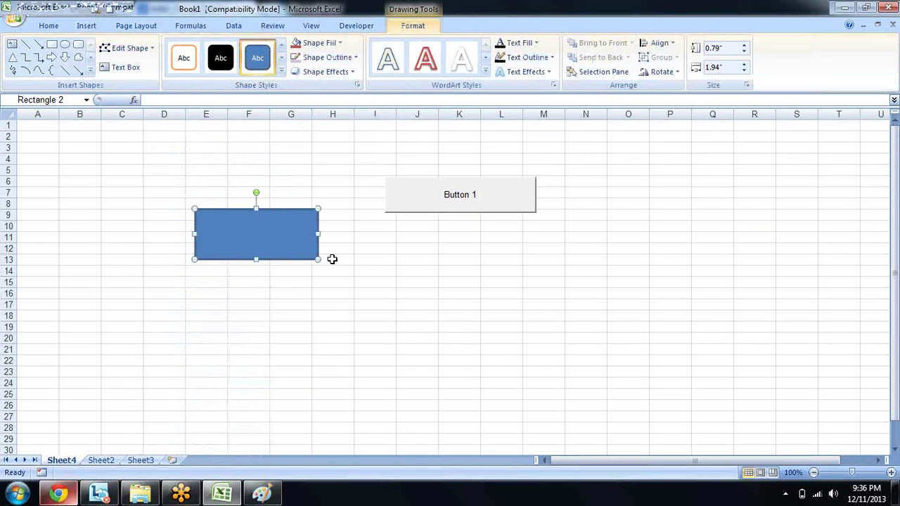
Step: Edit the rectangle's text so it reads 'Press Here'
right_click(262, 237)
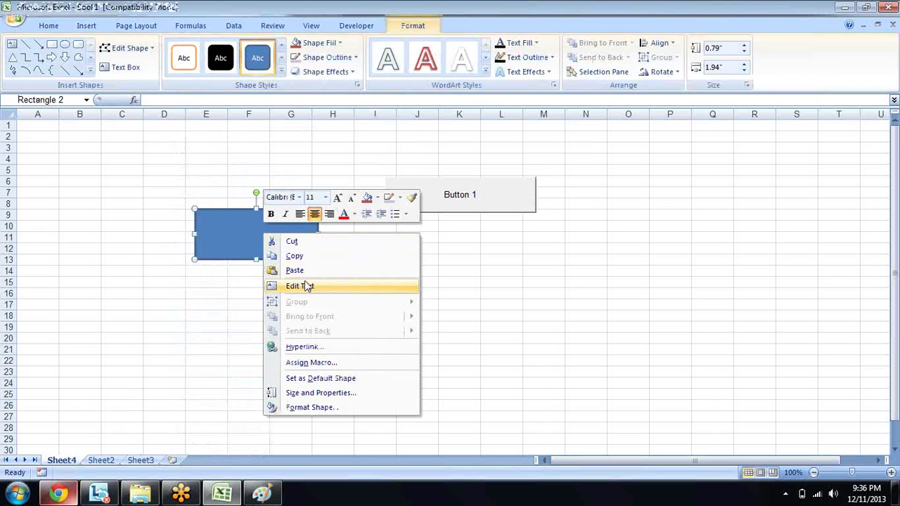
click(304, 285)
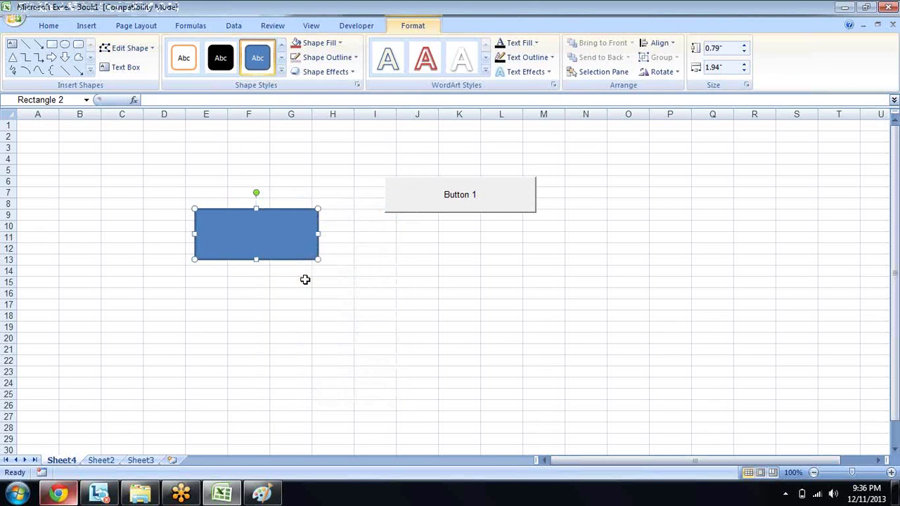
text(Press H)
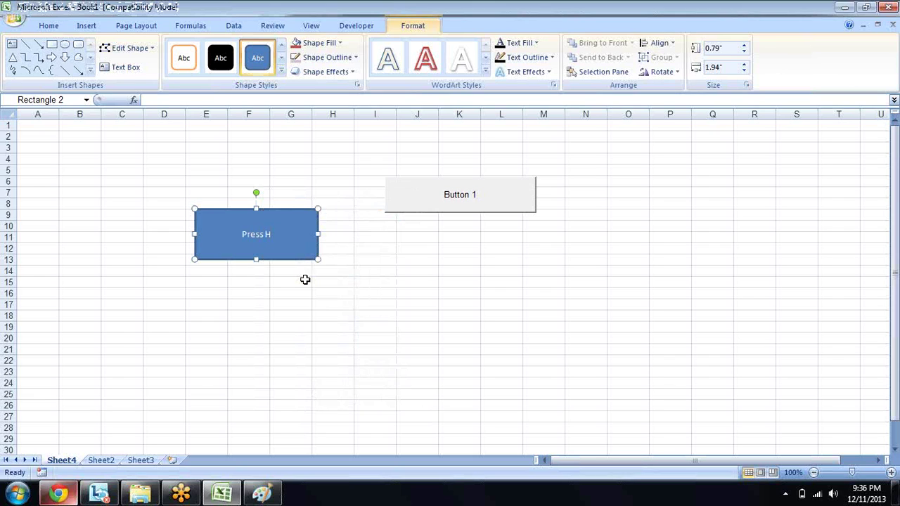
text(ere!)
click(386, 304)
click(294, 239)
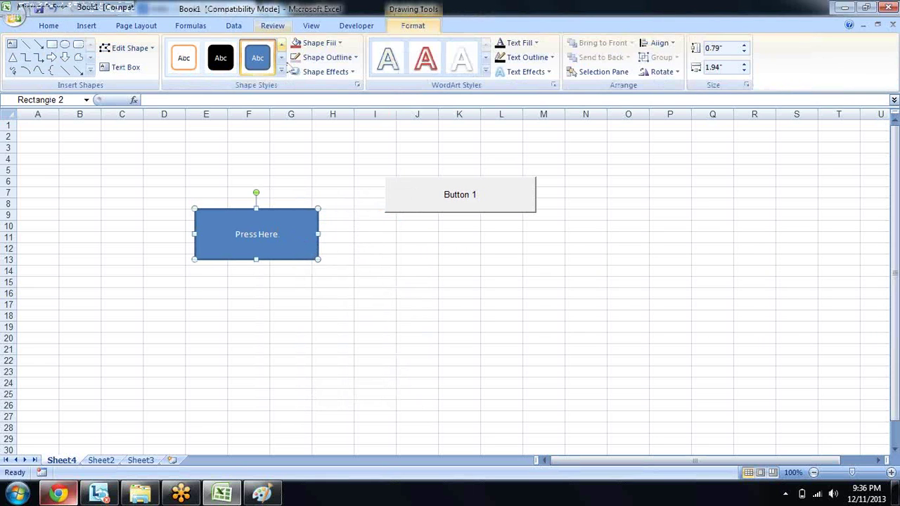
Step: Give the rectangle a glossy blue shape style and a light-blue gradient WordArt text style
click(280, 71)
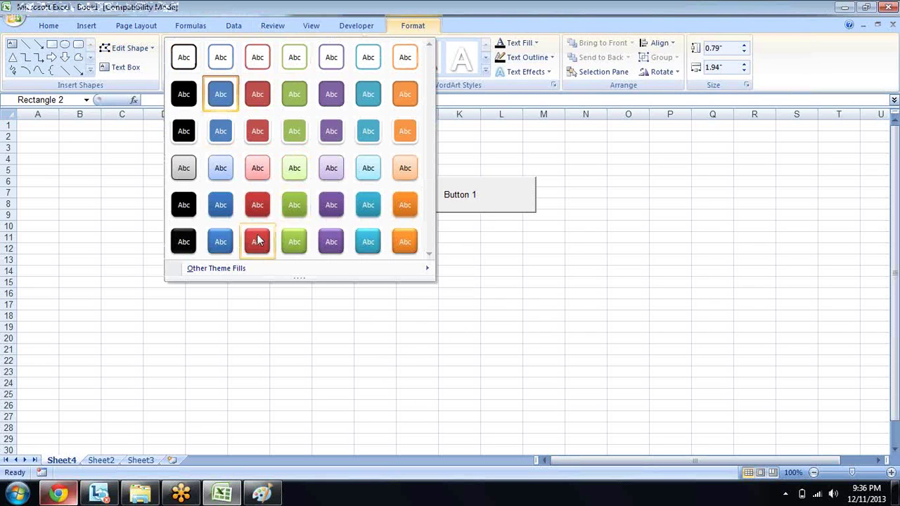
click(220, 242)
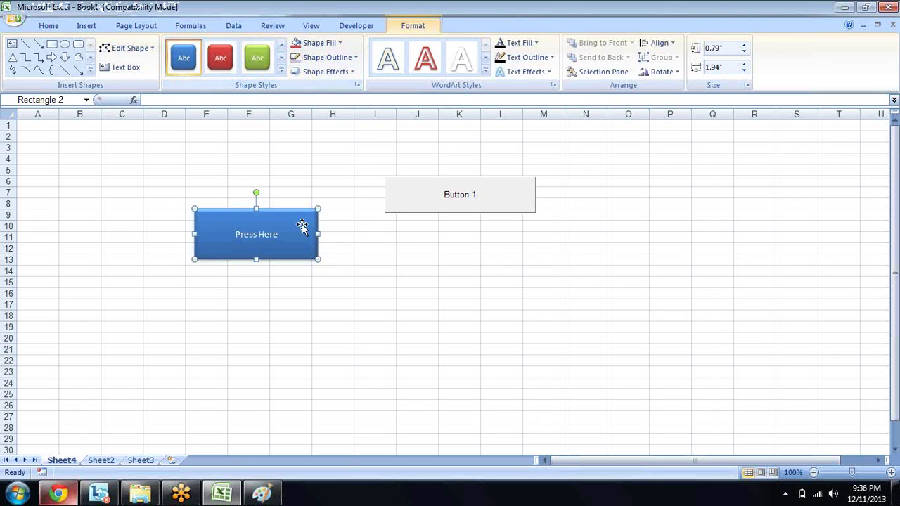
click(485, 71)
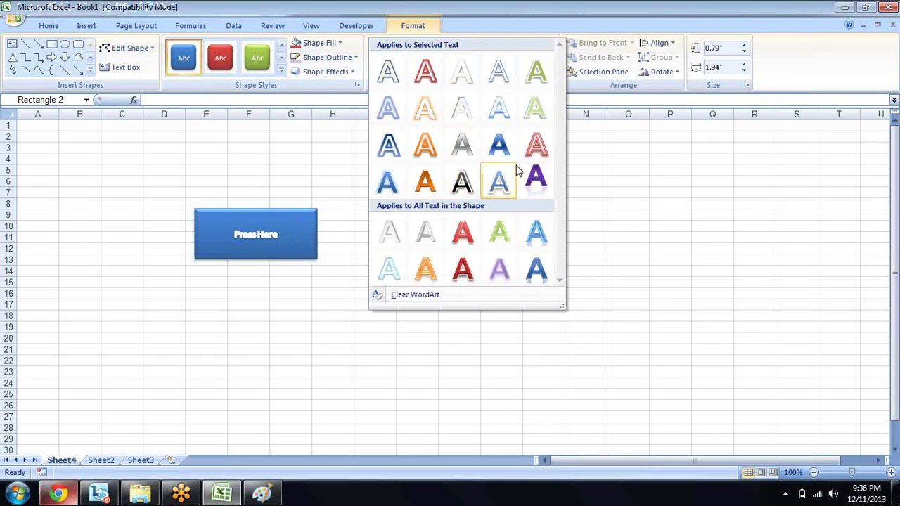
click(463, 181)
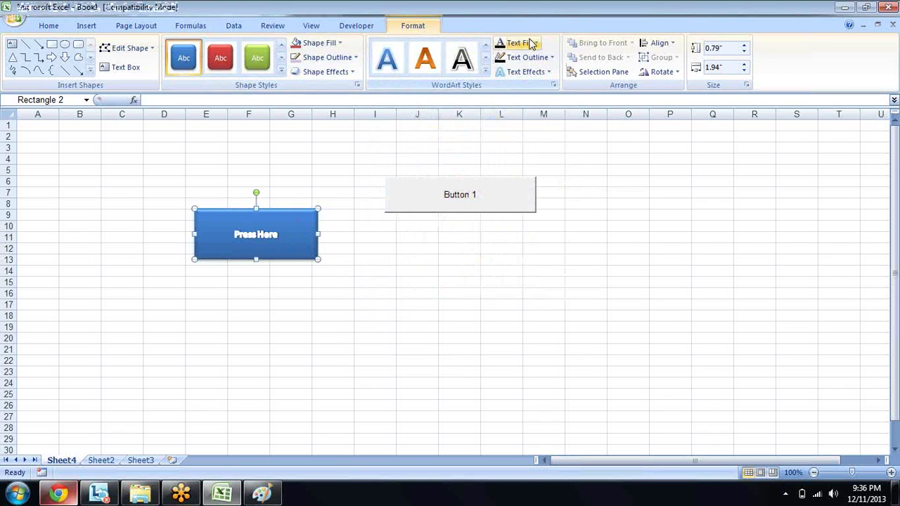
click(534, 44)
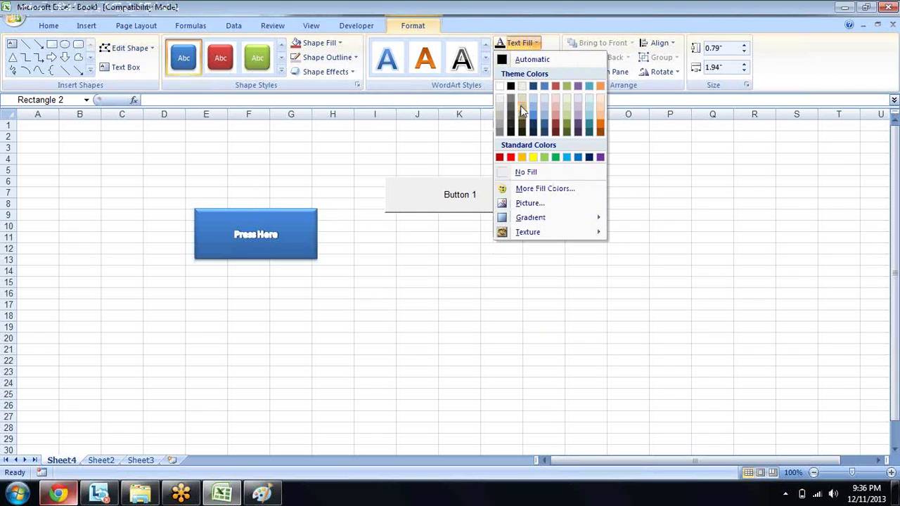
click(574, 112)
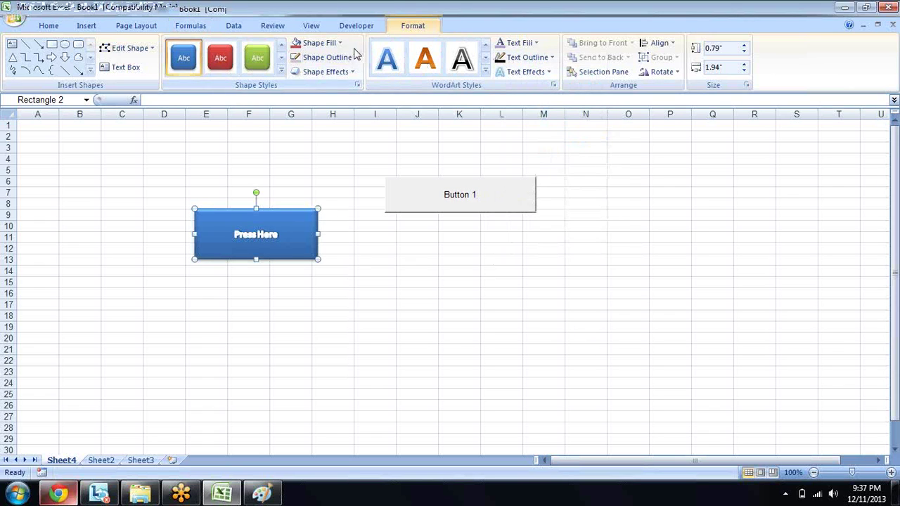
click(395, 63)
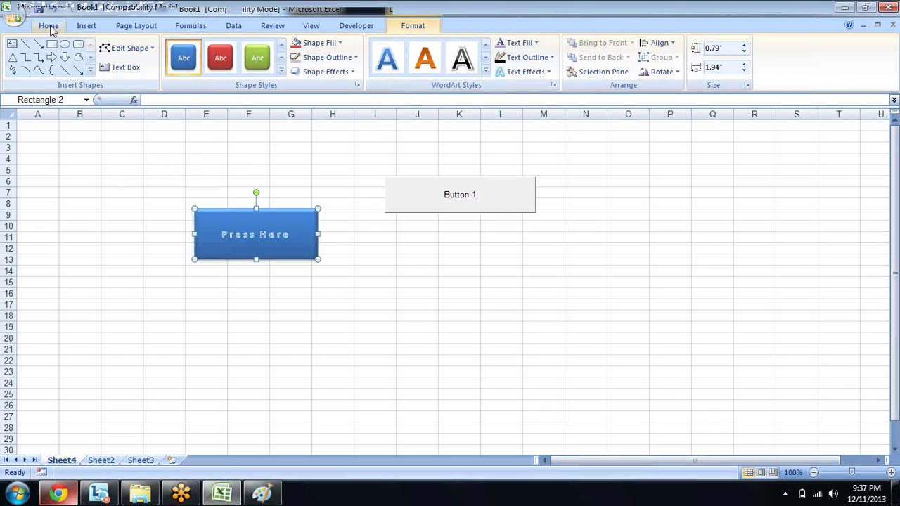
Step: Enlarge the Press Here text to 20 pt using Grow Font four times
click(49, 26)
click(208, 49)
click(209, 52)
click(209, 52)
click(209, 52)
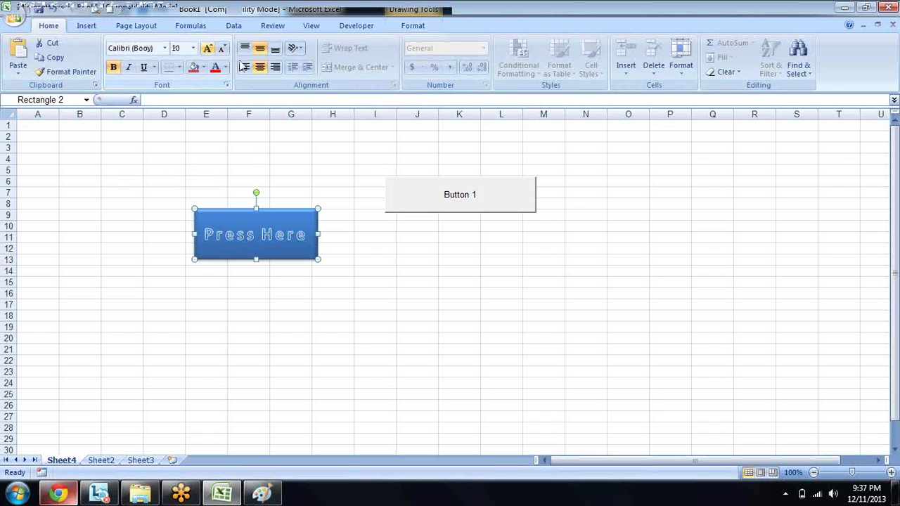
click(330, 156)
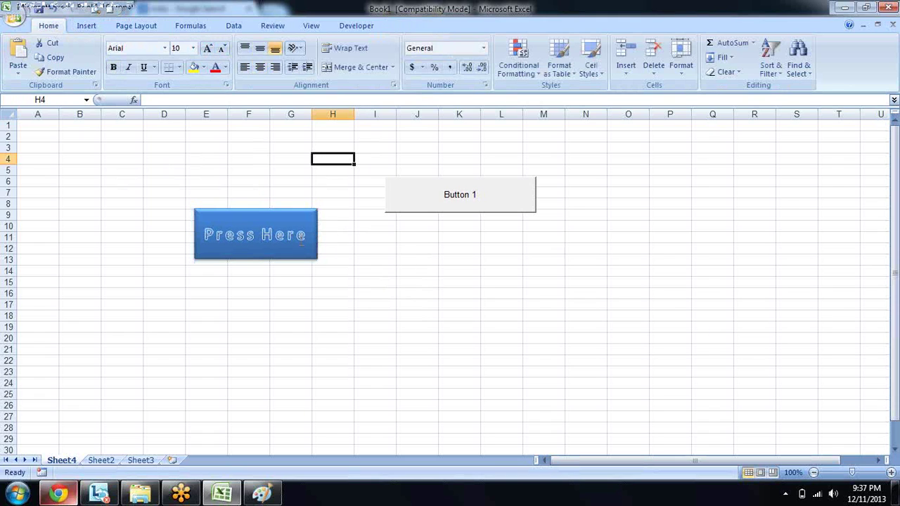
Step: Move the Press Here rectangle up beside Button 1, then cancel out of Assign Macro
click(315, 247)
drag(315, 251, 370, 214)
click(418, 281)
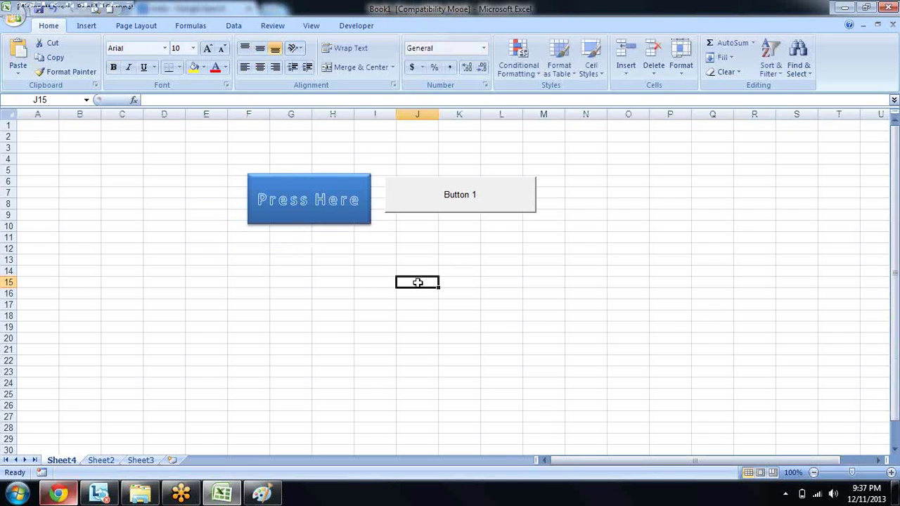
right_click(367, 210)
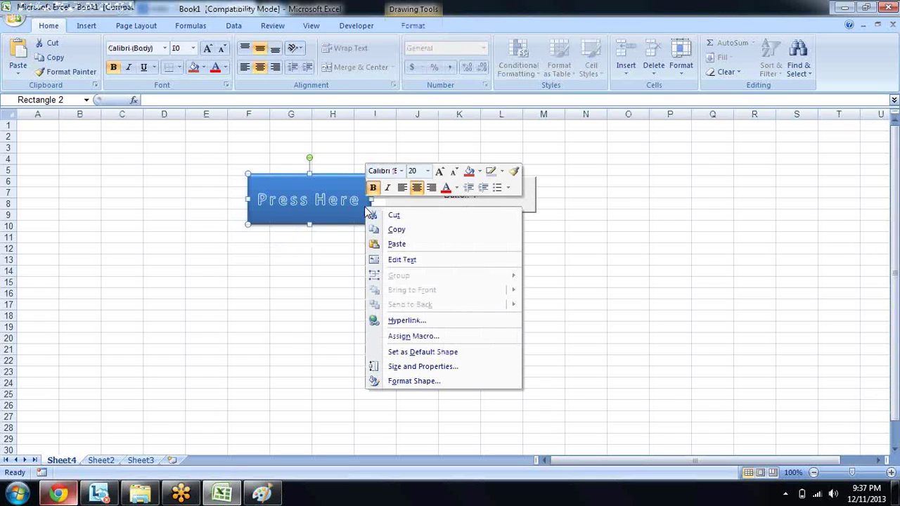
click(404, 338)
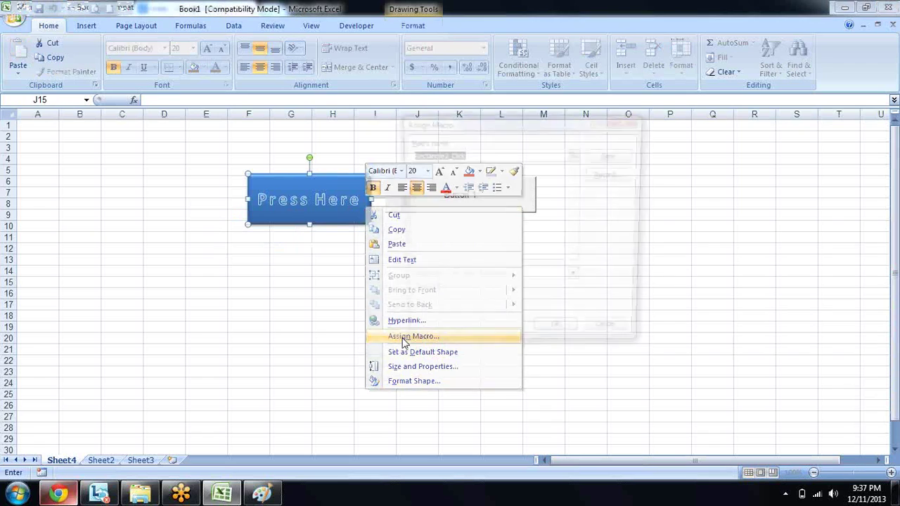
key(Escape)
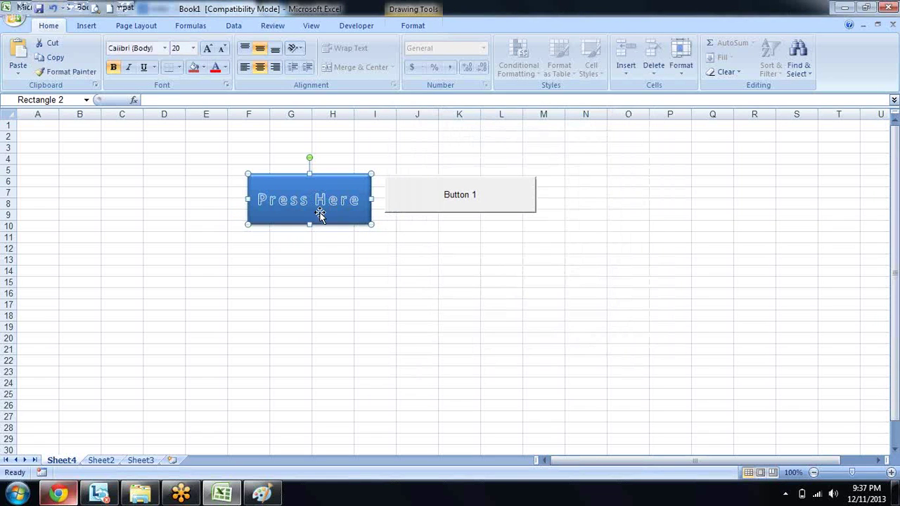
Step: Delete the Button 1 form button from the sheet
ctrl+click(467, 210)
click(429, 187)
click(346, 182)
click(475, 309)
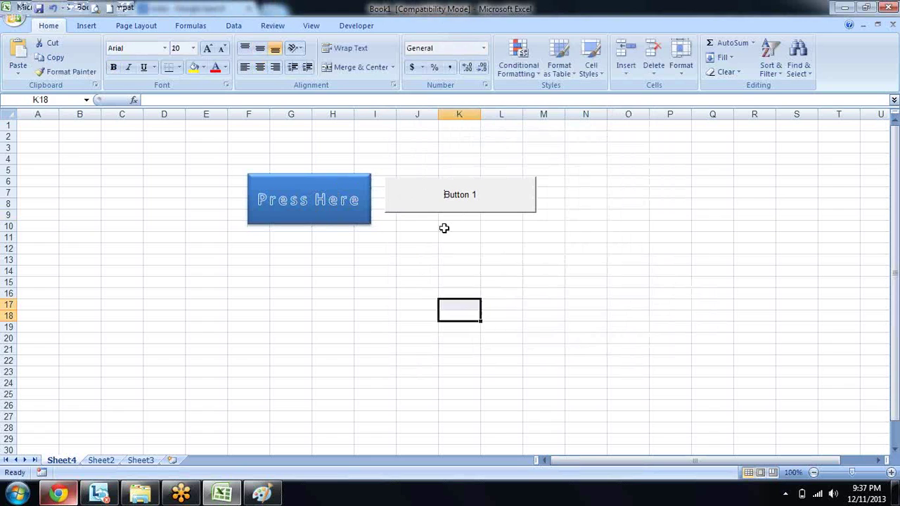
ctrl+click(429, 189)
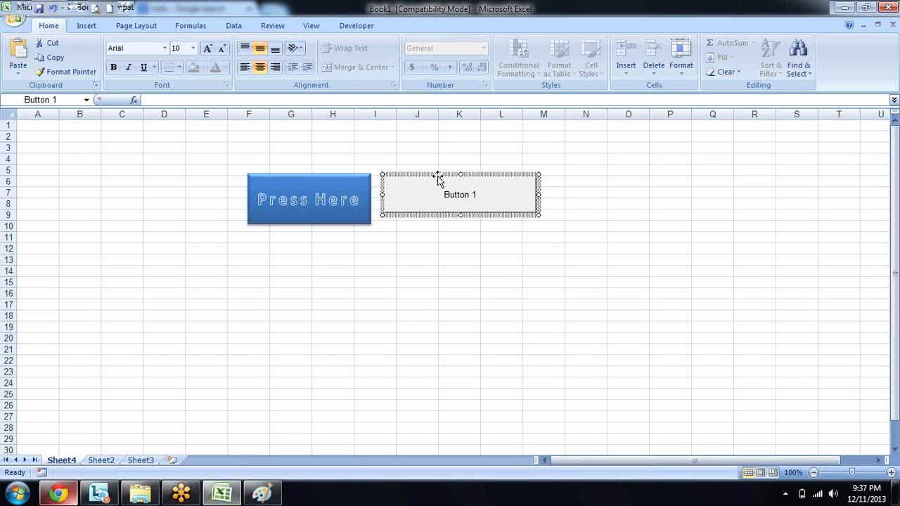
key(Delete)
Step: Load the iptonline.in site in Chrome by typing 'ip' in the address bar
click(393, 248)
click(341, 213)
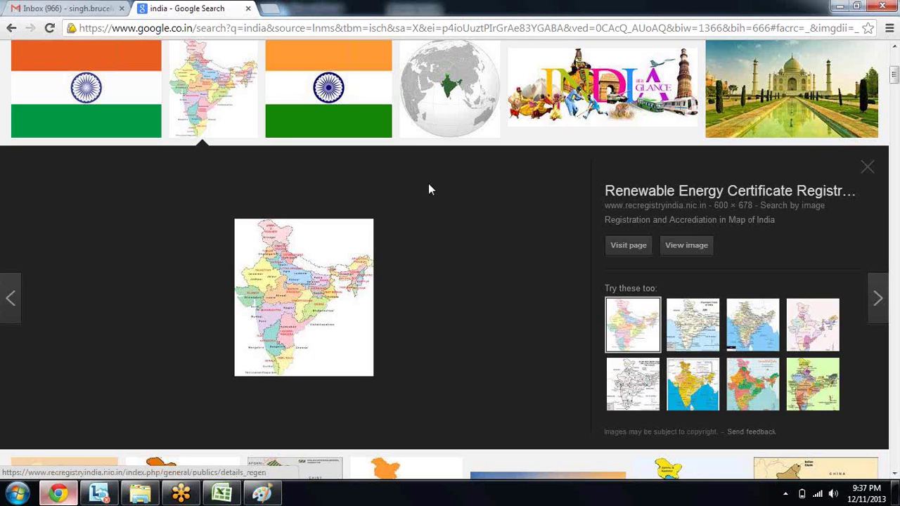
click(281, 28)
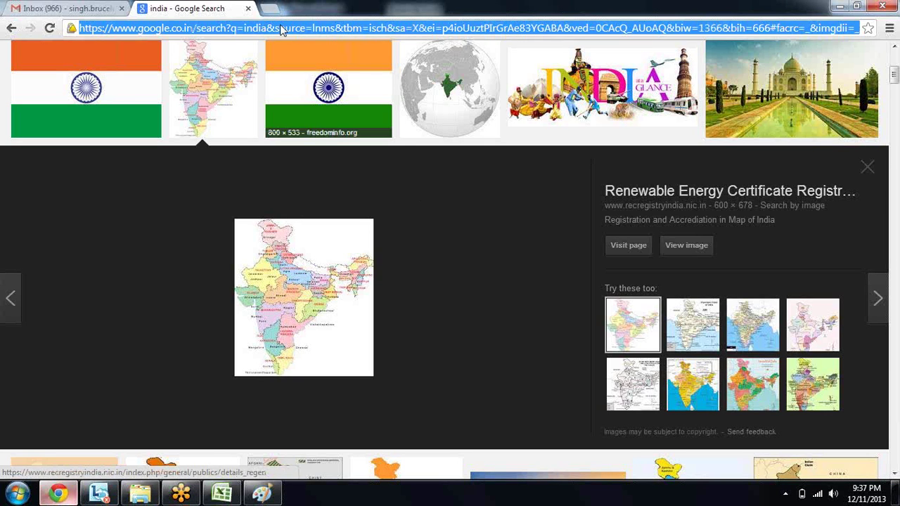
text(ip)
key(Return)
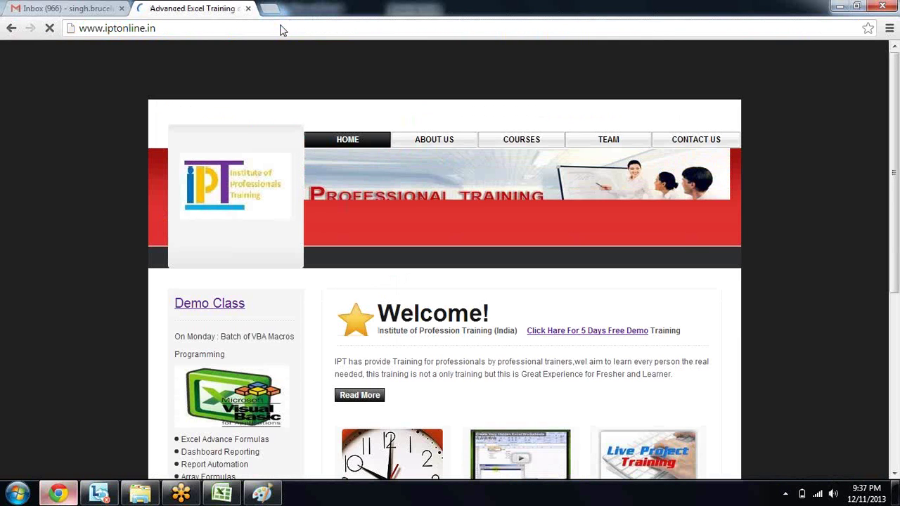
key(Down)
key(Down)
key(Down)
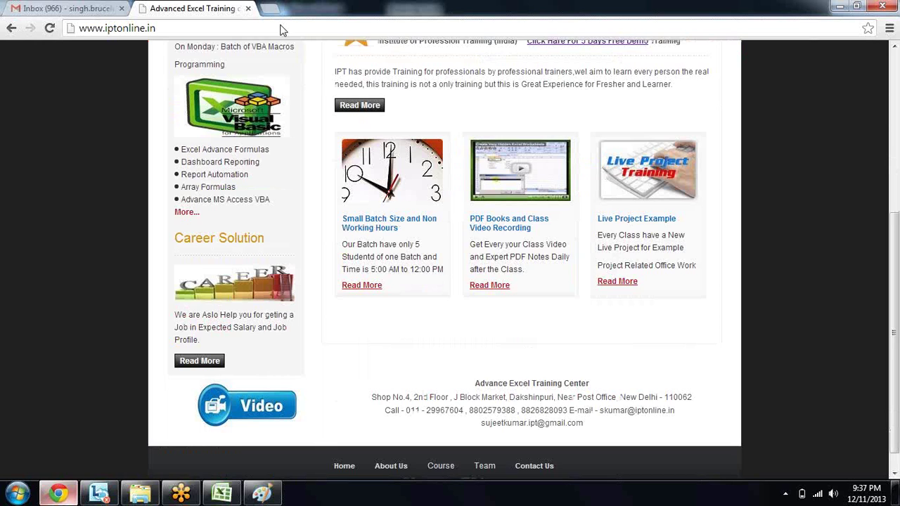
key(Home)
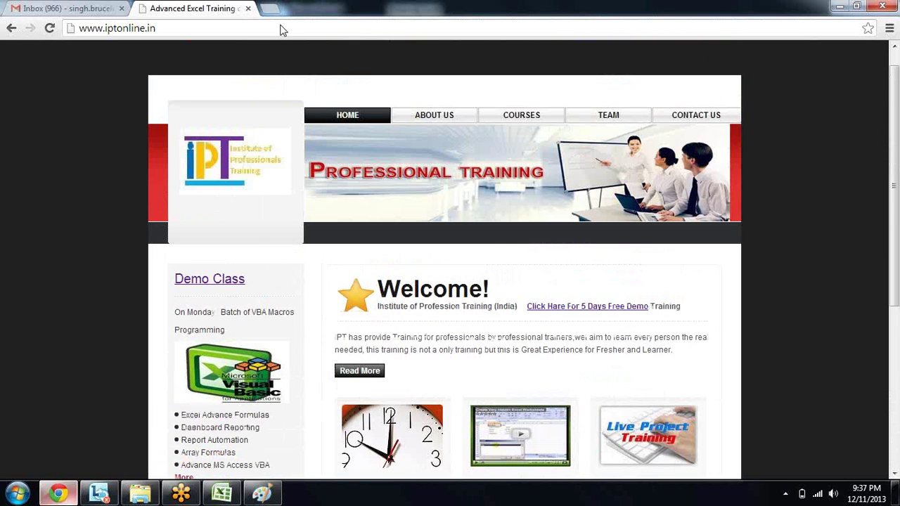
Step: Browse the About Us and Courses pages, then open the Batch.html video gallery
click(446, 115)
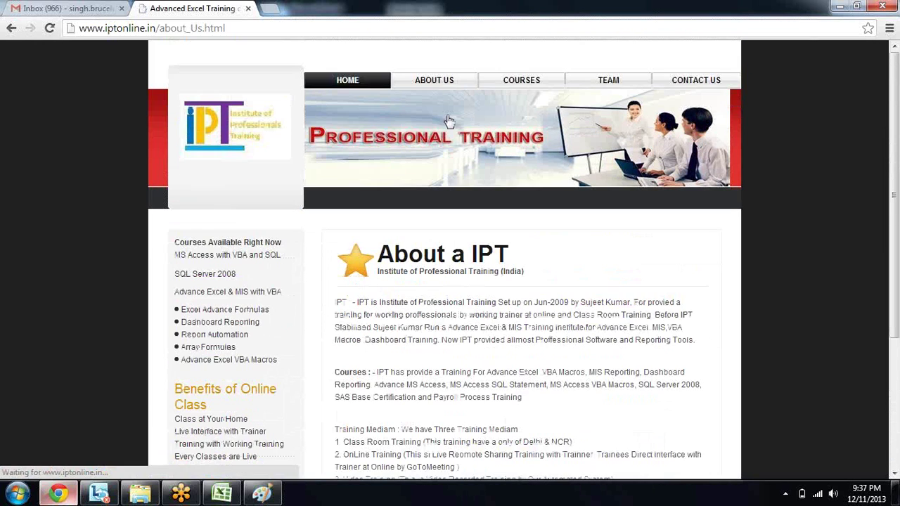
click(518, 83)
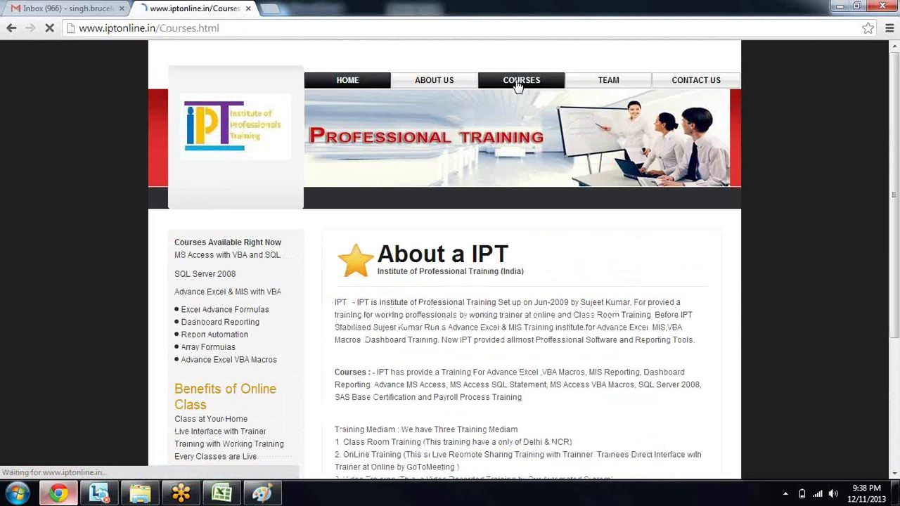
scroll(518, 83, down, 5)
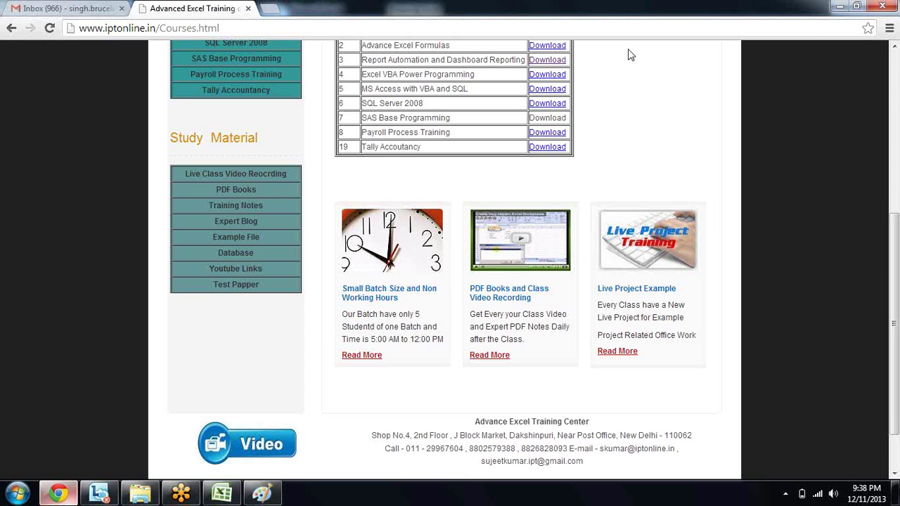
scroll(630, 54, down, 1)
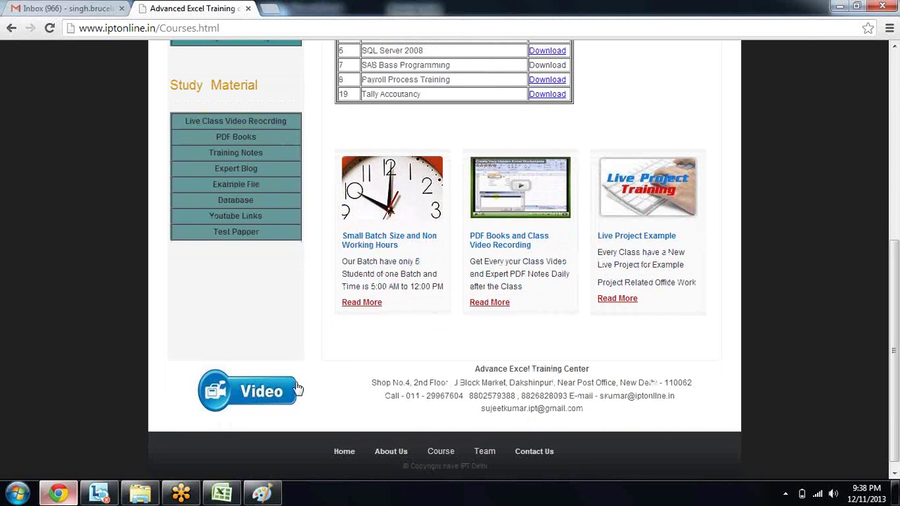
scroll(478, 251, up, 2)
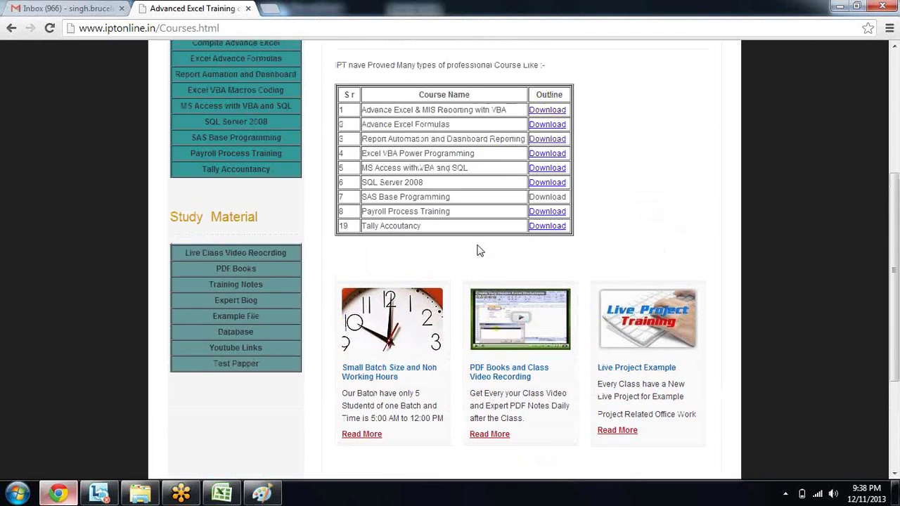
scroll(478, 250, up, 3)
scroll(478, 251, down, 1)
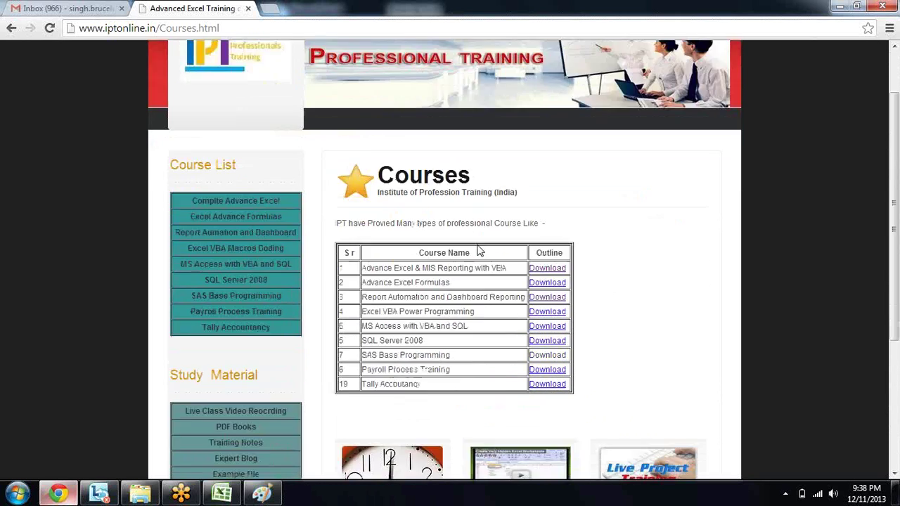
scroll(478, 251, down, 3)
scroll(478, 251, down, 1)
scroll(477, 251, down, 1)
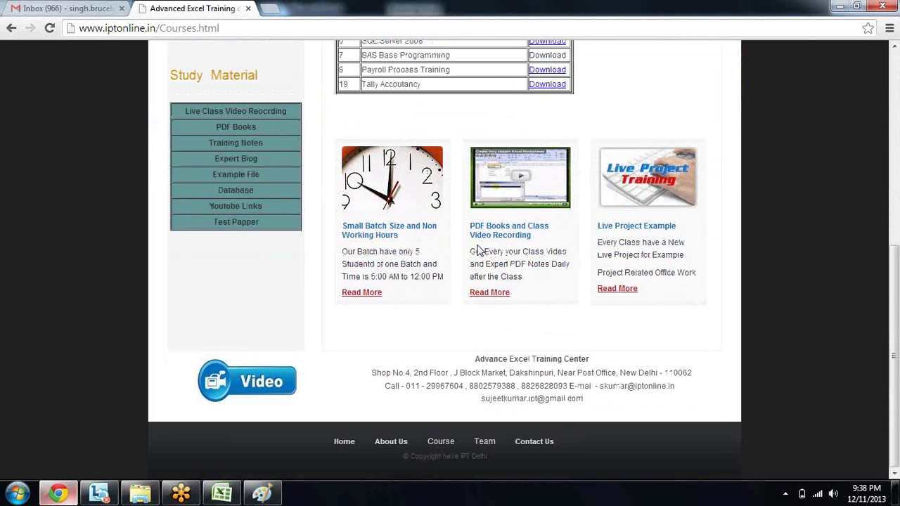
click(281, 383)
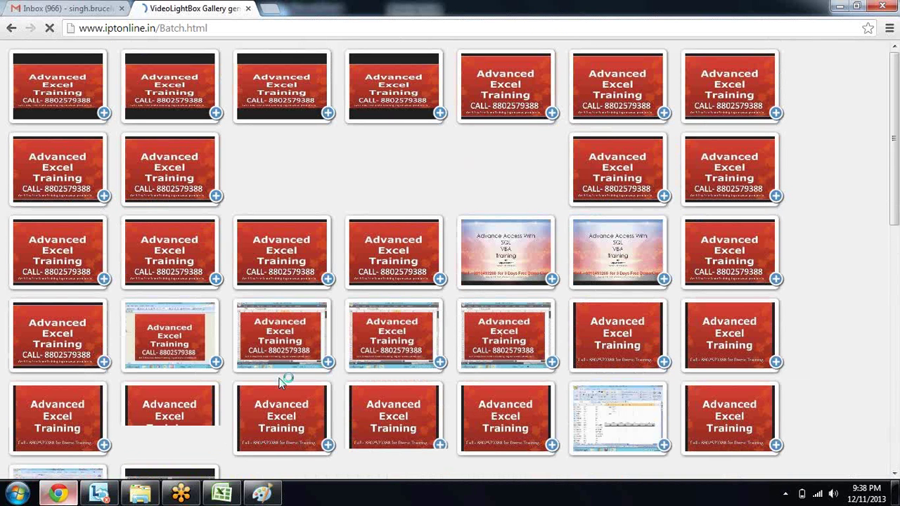
scroll(282, 383, down, 1)
scroll(281, 383, down, 4)
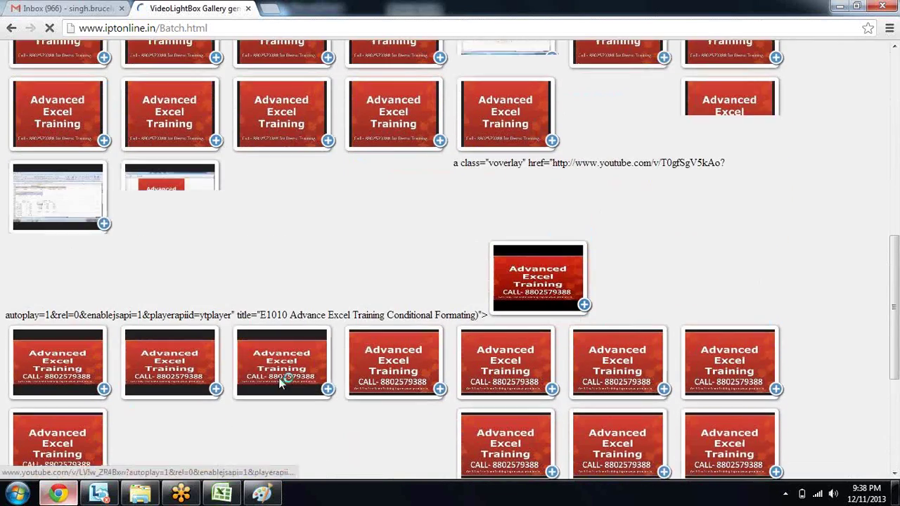
scroll(281, 383, down, 3)
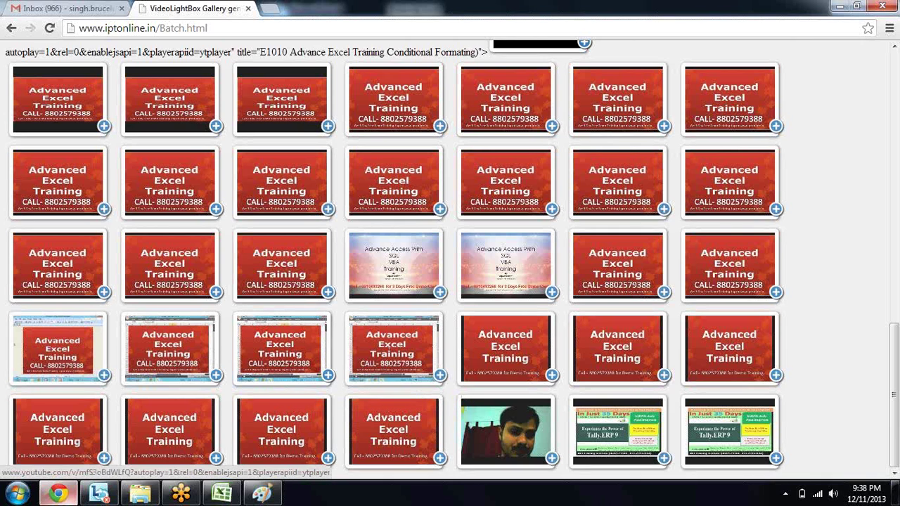
click(632, 430)
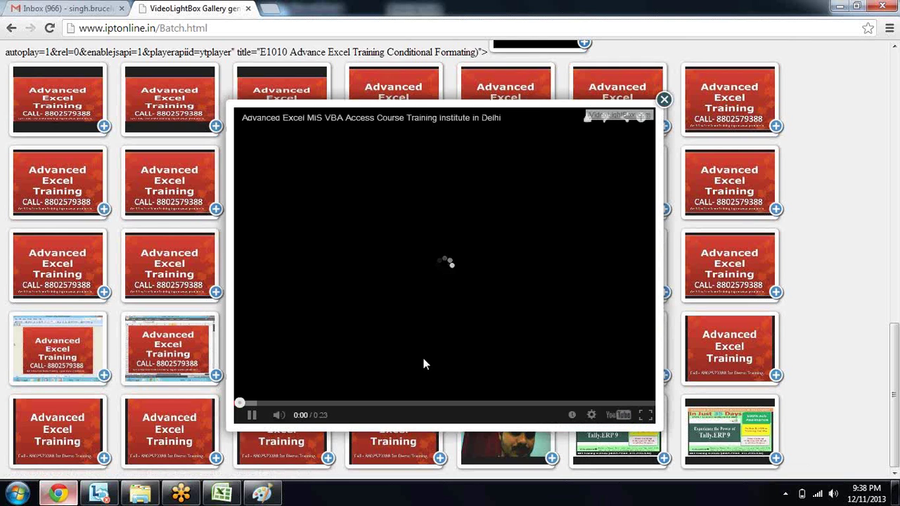
click(288, 416)
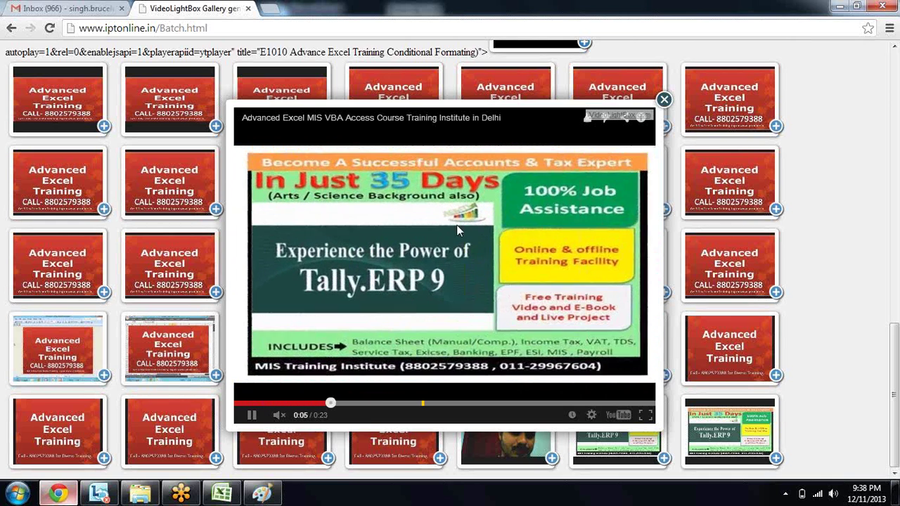
click(663, 101)
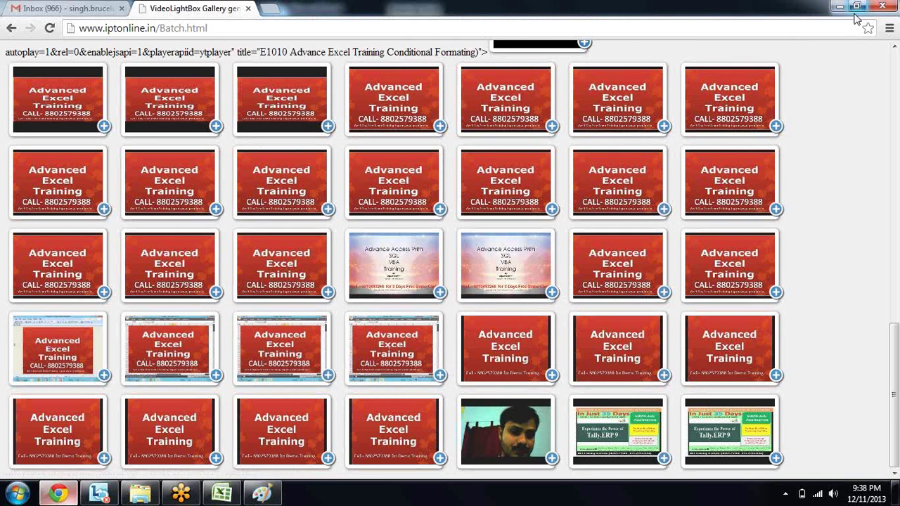
Step: Close the video gallery tab, show the desktop and open Local Disk (D:) from Computer
click(247, 9)
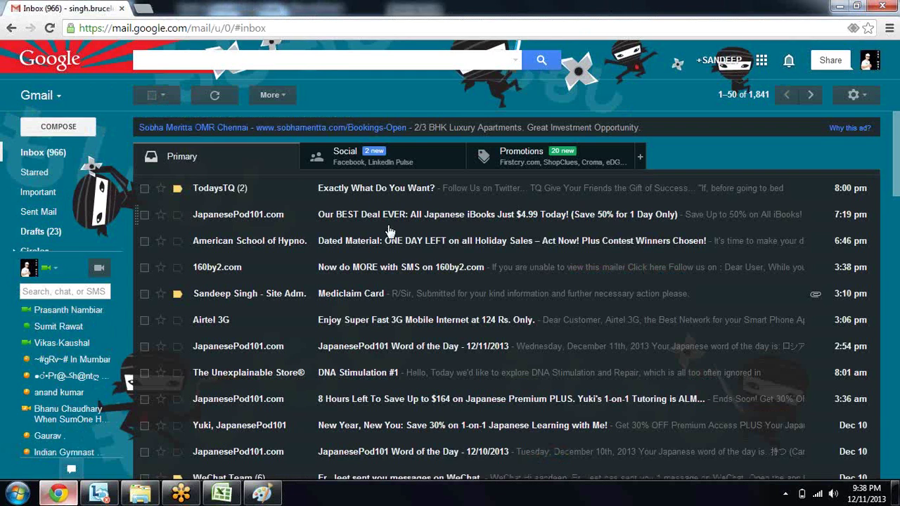
key(super+d)
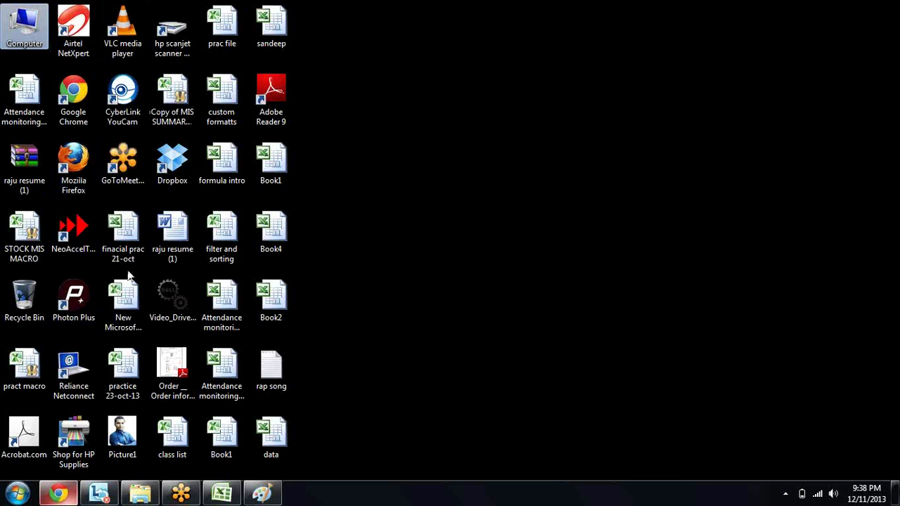
double_click(21, 45)
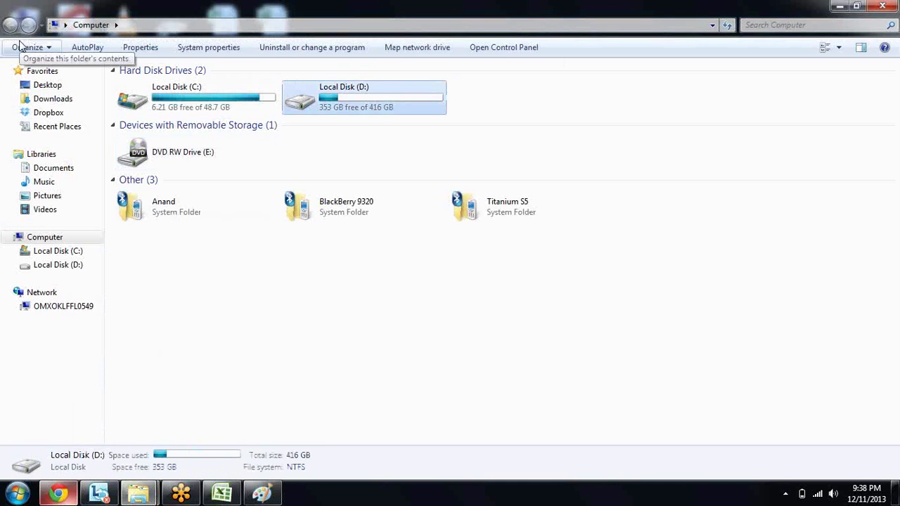
key(Return)
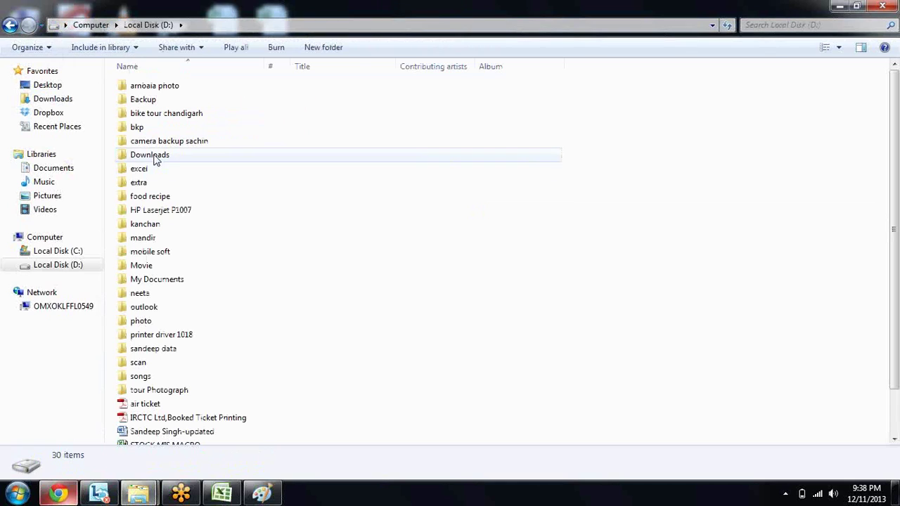
Step: Search drive D: for the person's name and open the updated résumé in Word
click(754, 25)
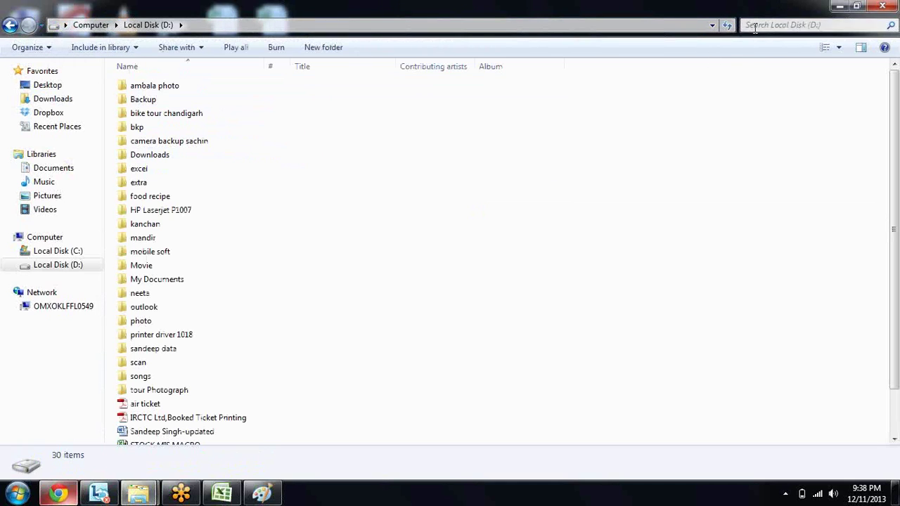
text(sandeep singhy)
key(BackSpace)
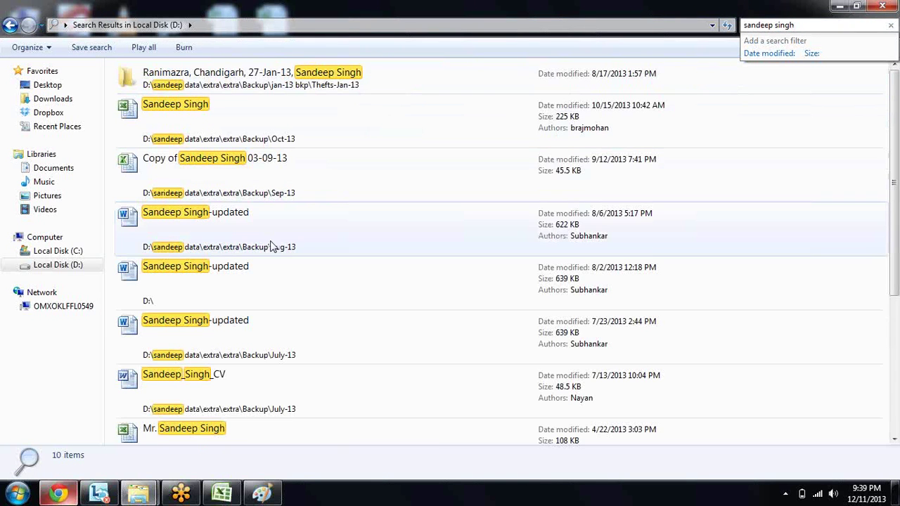
click(206, 217)
double_click(206, 217)
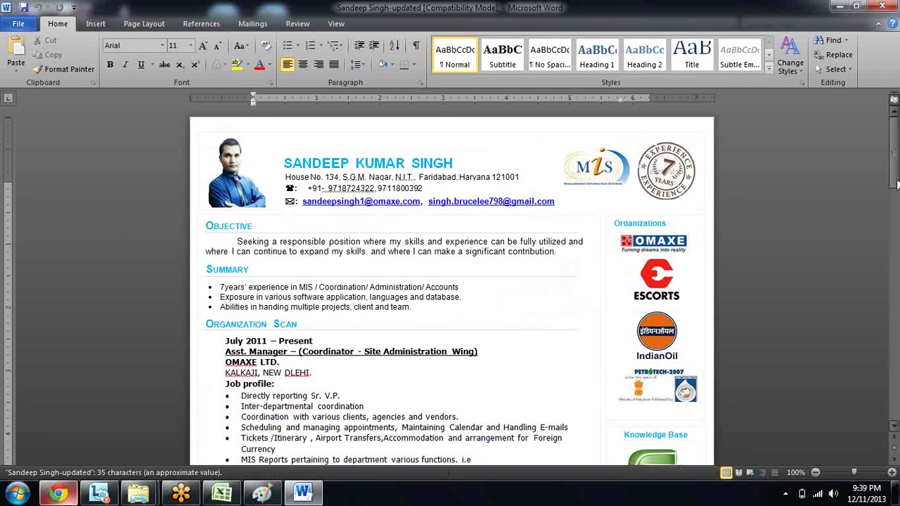
Step: Scroll through the résumé, selecting the Summary, Organization Scan and Objective text boxes
drag(895, 175, 895, 180)
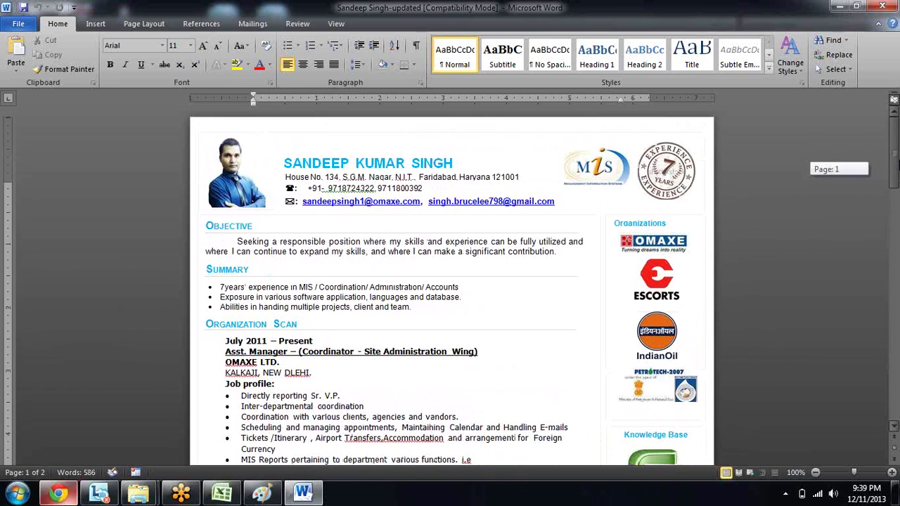
drag(895, 180, 894, 169)
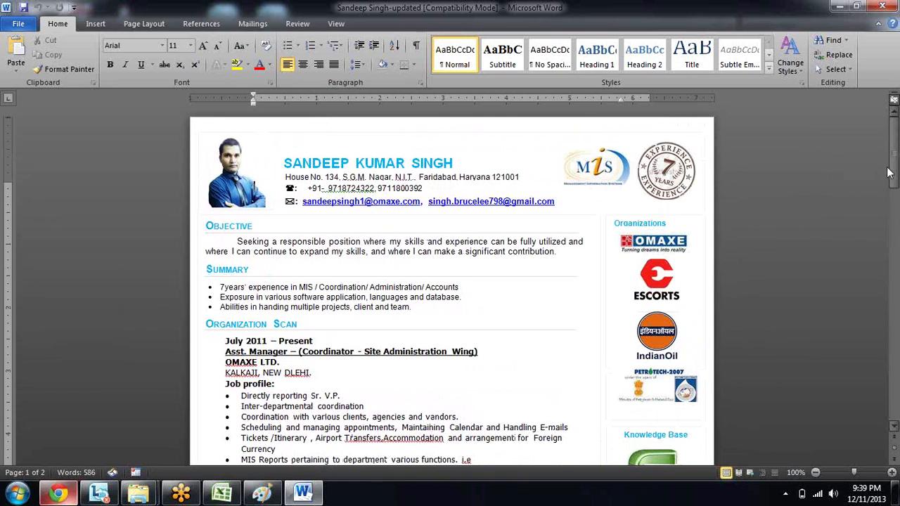
click(570, 309)
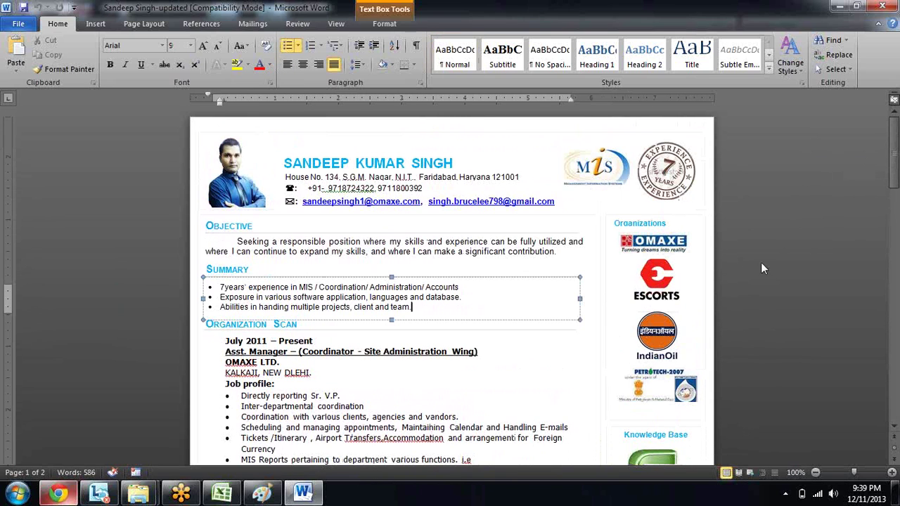
click(590, 362)
drag(895, 151, 895, 383)
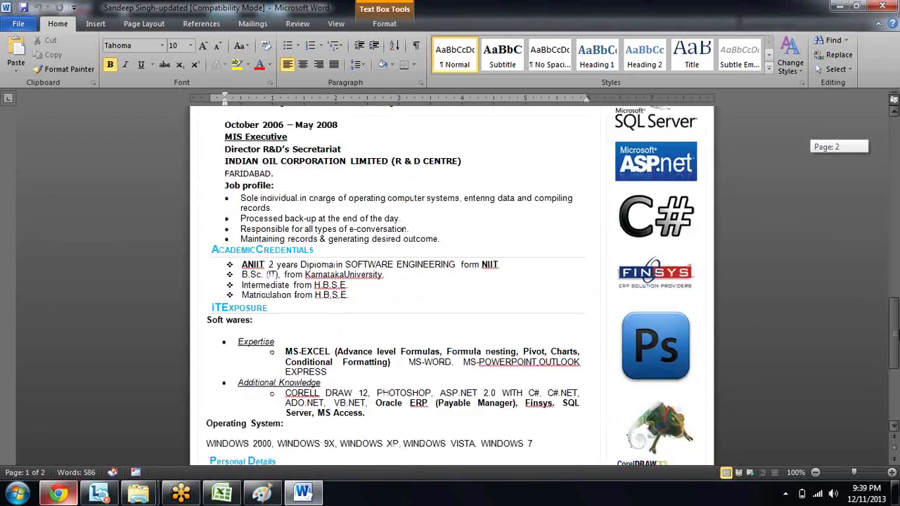
drag(894, 390, 894, 148)
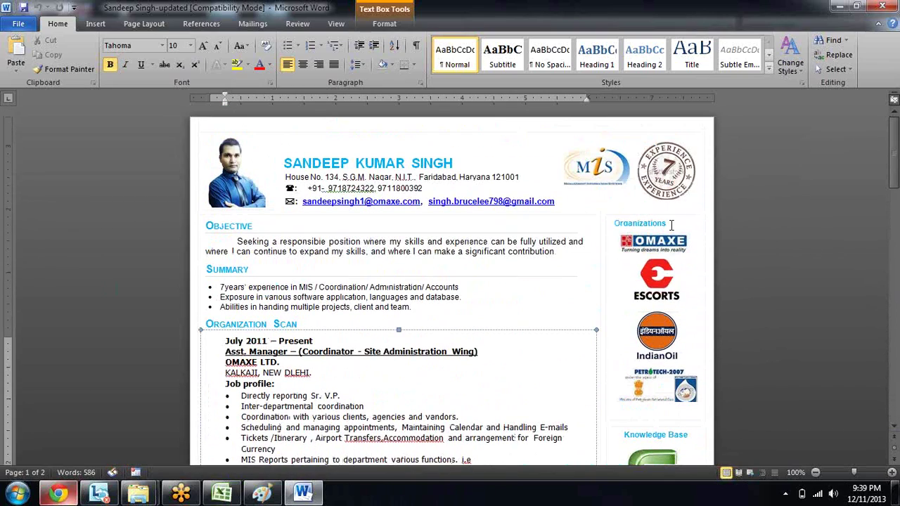
click(589, 233)
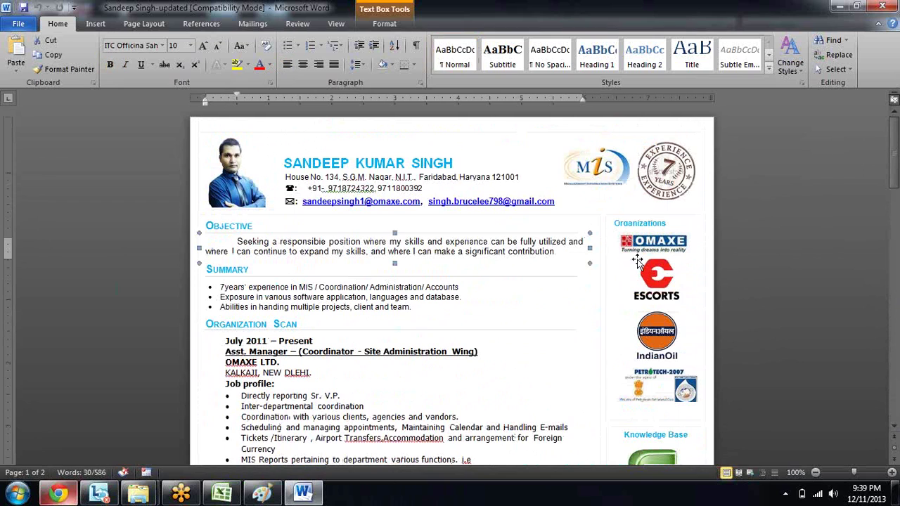
click(592, 288)
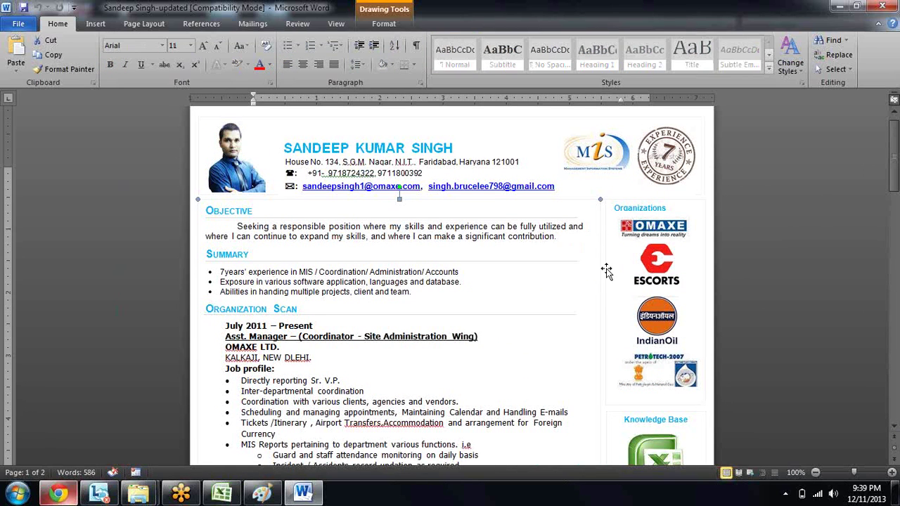
Step: Select the contact-details text box and its drawing object, then return to the desktop
mouse_move(897, 141)
mouse_down()
mouse_move(897, 302)
mouse_move(897, 141)
mouse_up()
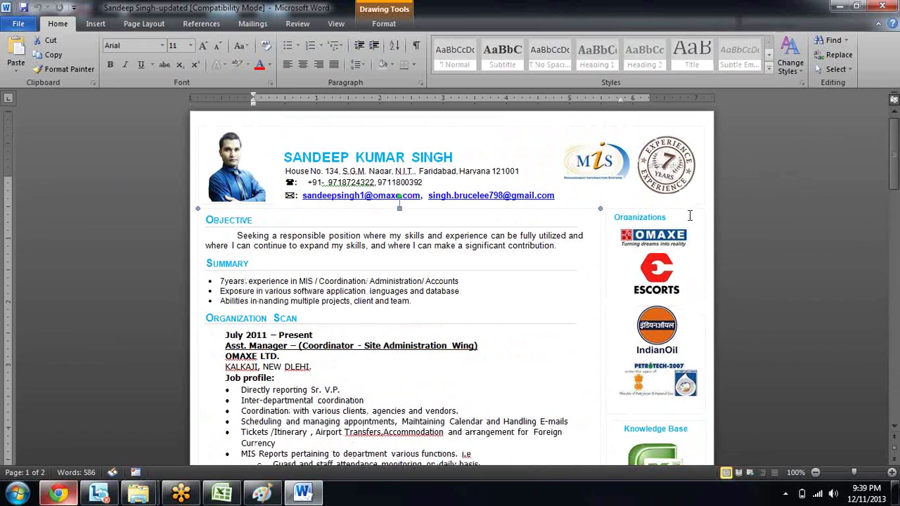
click(564, 194)
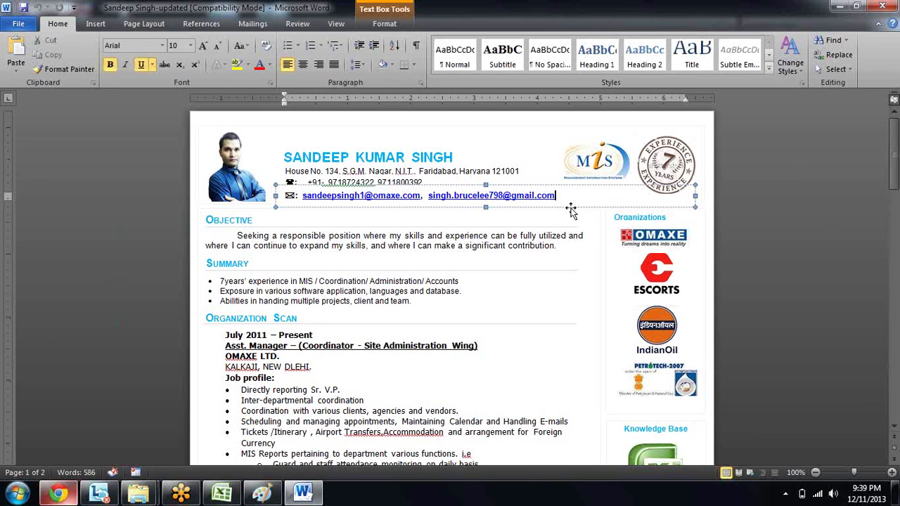
click(571, 209)
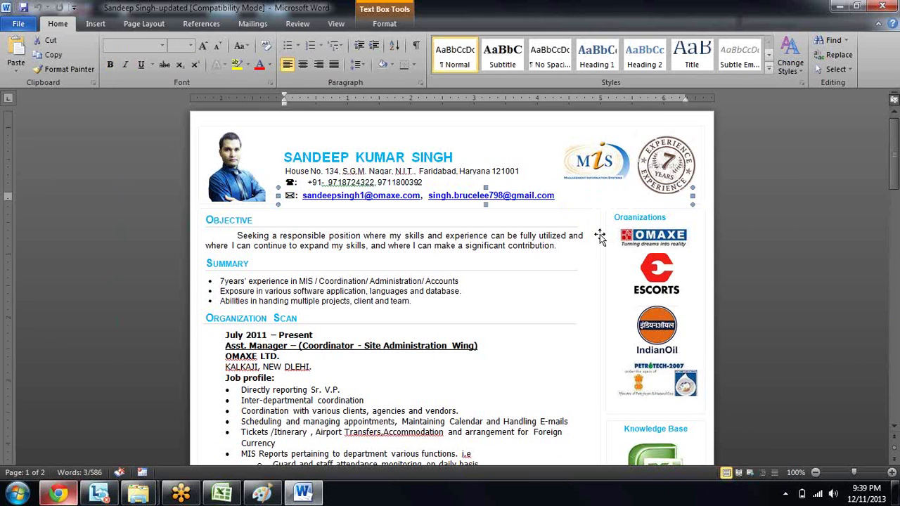
click(599, 237)
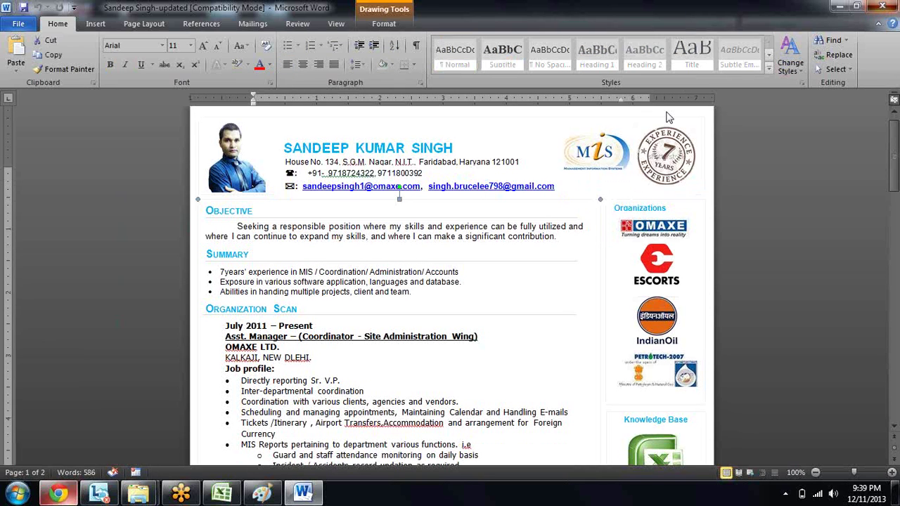
key(super+d)
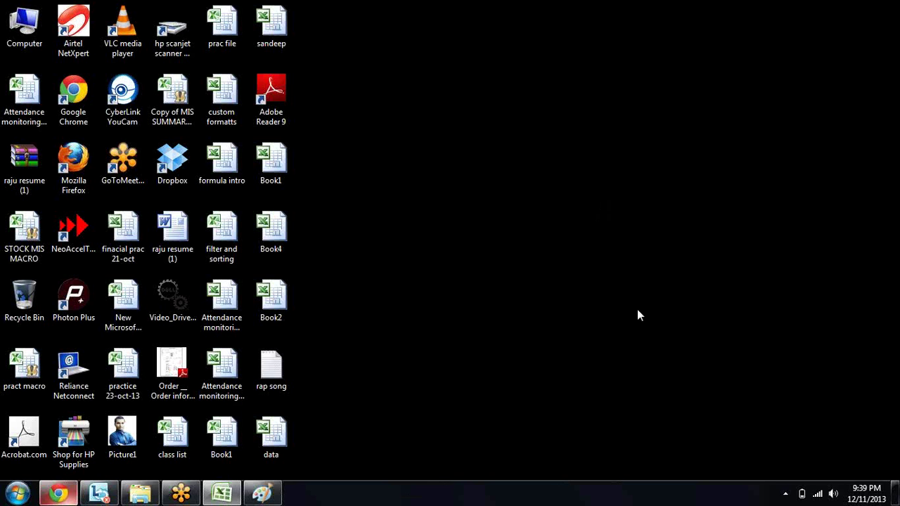
Step: Back in Excel, delete the blue Press Here rectangle from Sheet4
click(222, 493)
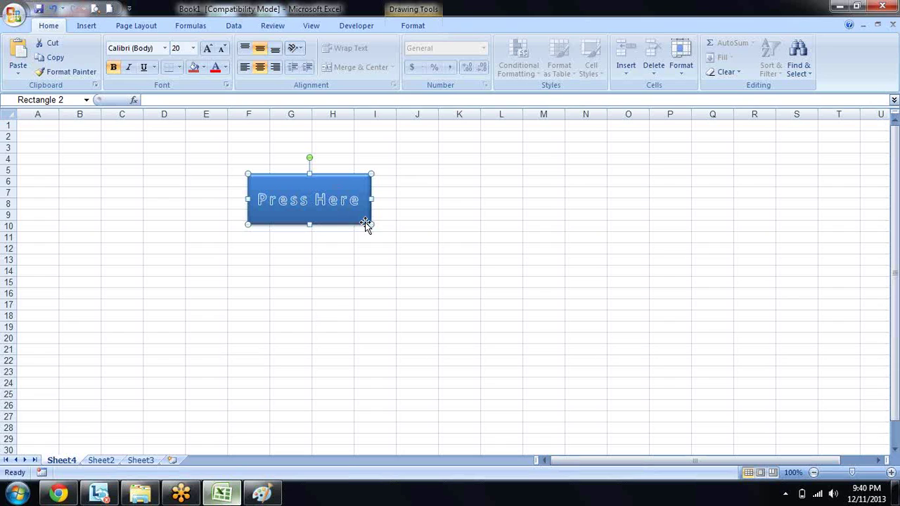
click(348, 210)
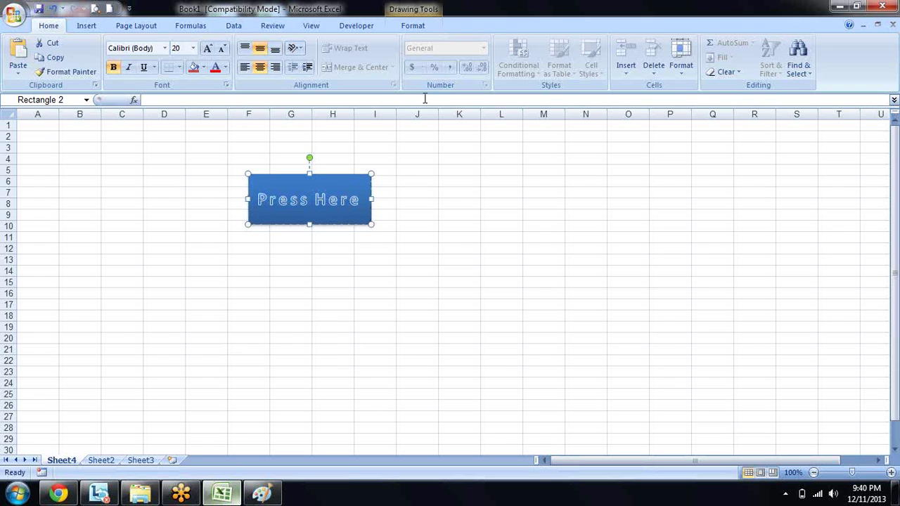
click(359, 176)
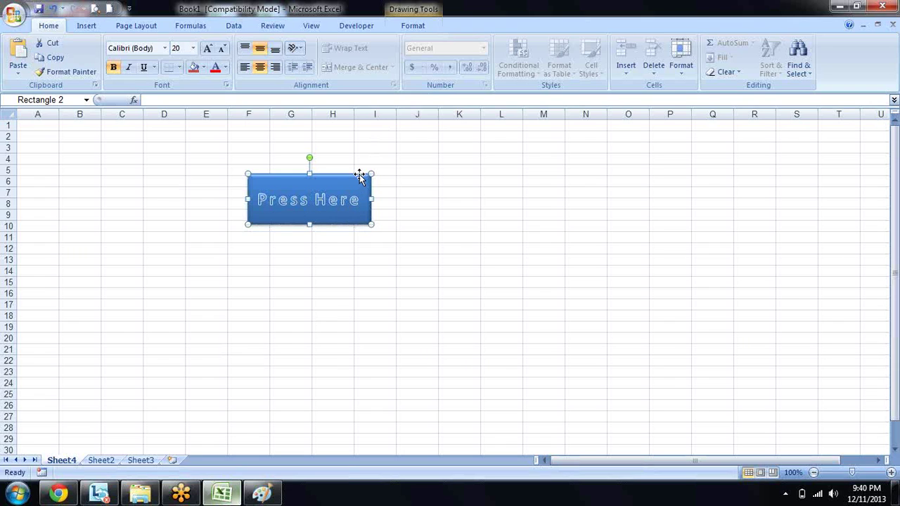
key(Delete)
key(Left)
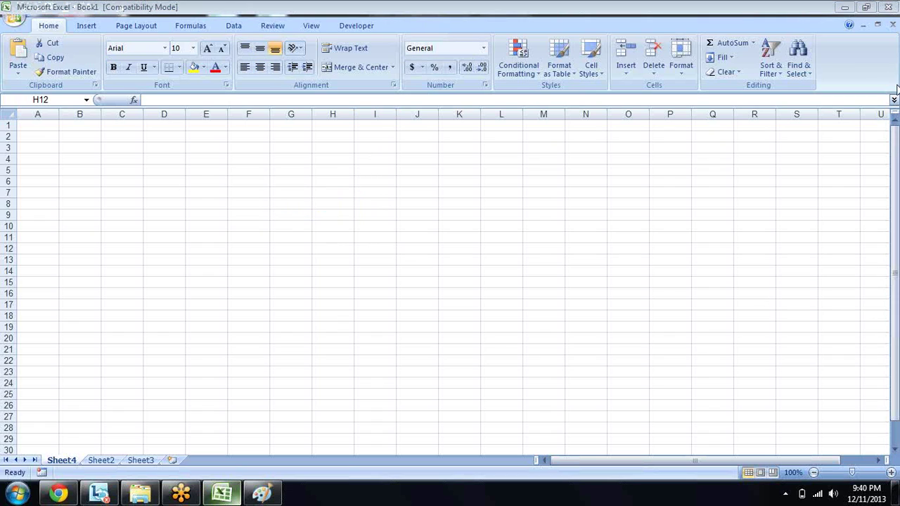
Step: Move to cell E8 and open the Visual Basic Editor with Alt+F11
click(896, 87)
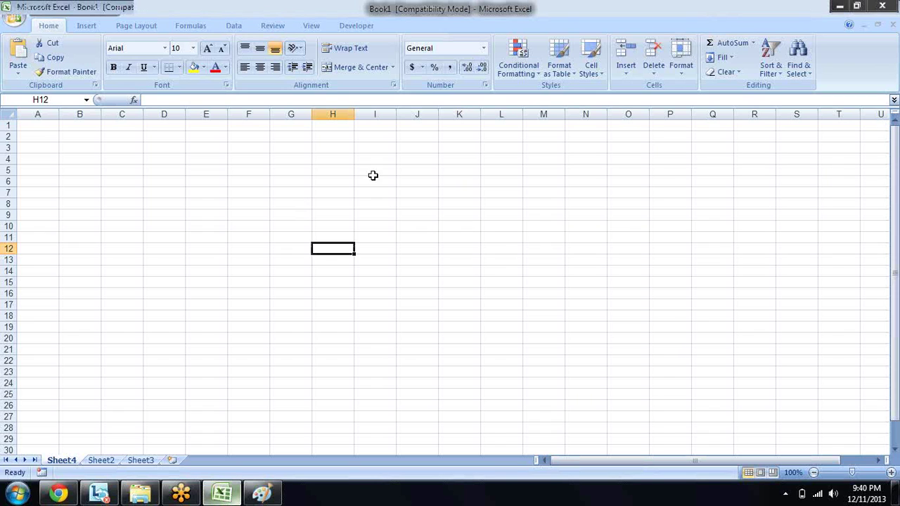
click(362, 27)
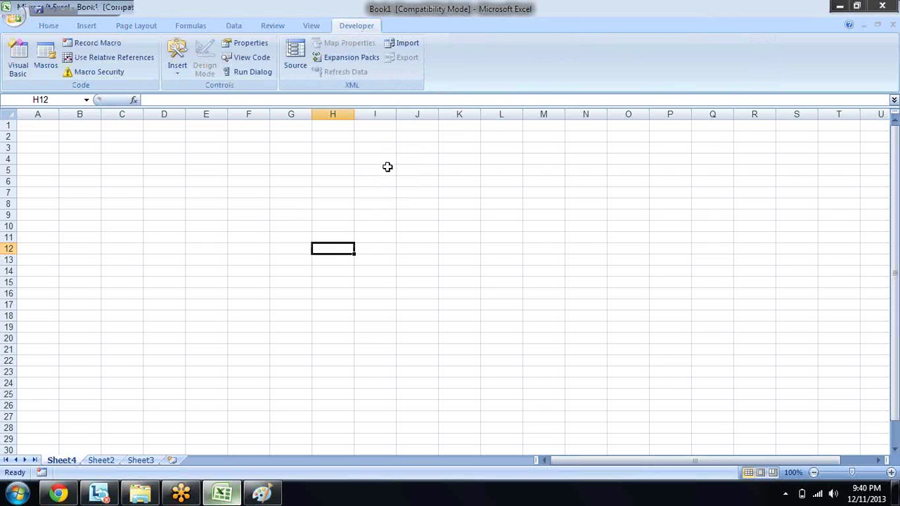
key(Left)
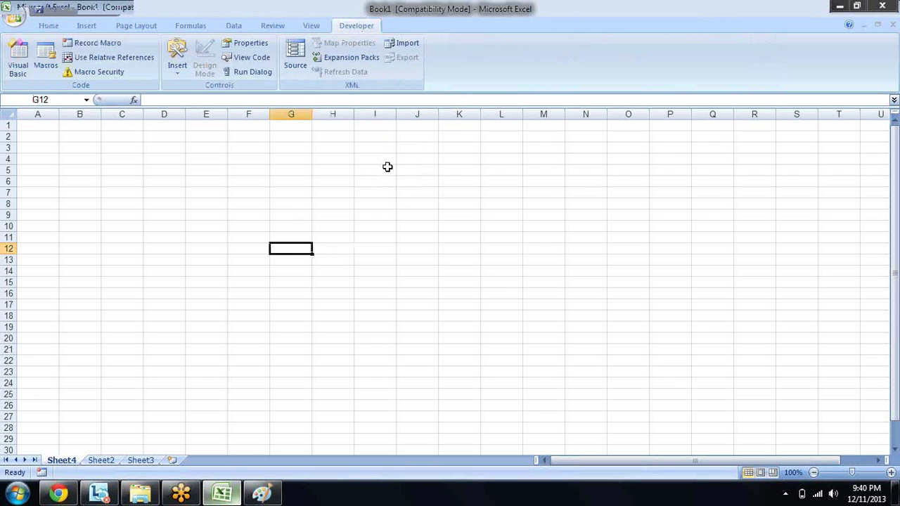
key(Left)
key(Left)
key(Up)
key(Up)
key(Up)
key(Up)
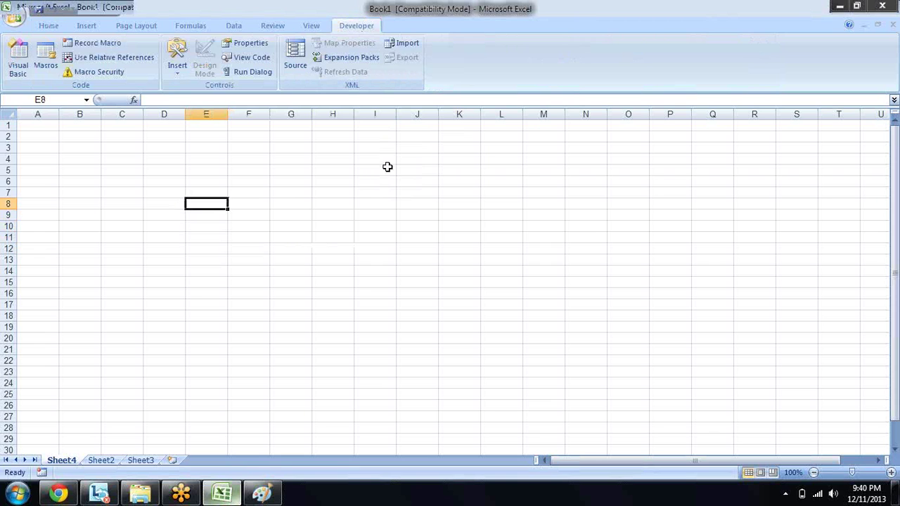
key(alt+F11)
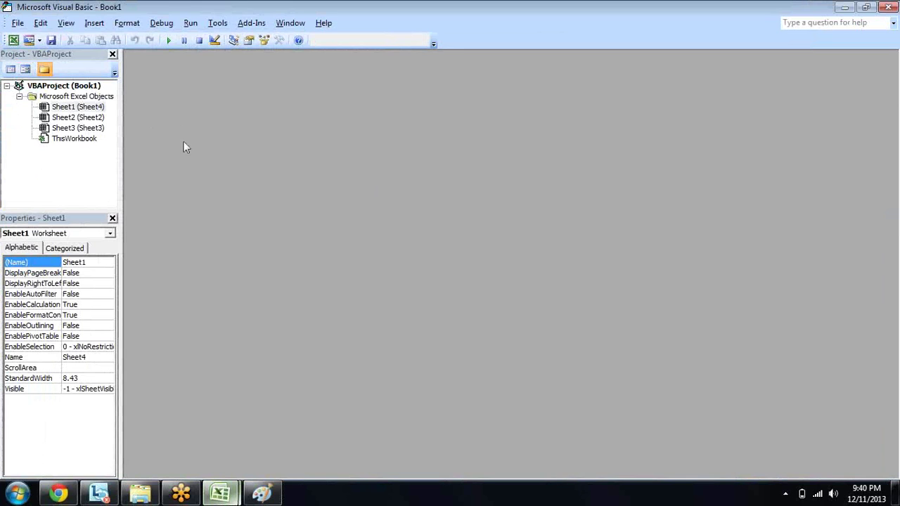
Step: Insert a new code module and begin the macro with 'Sub a()'
key(alt+i)
key(m)
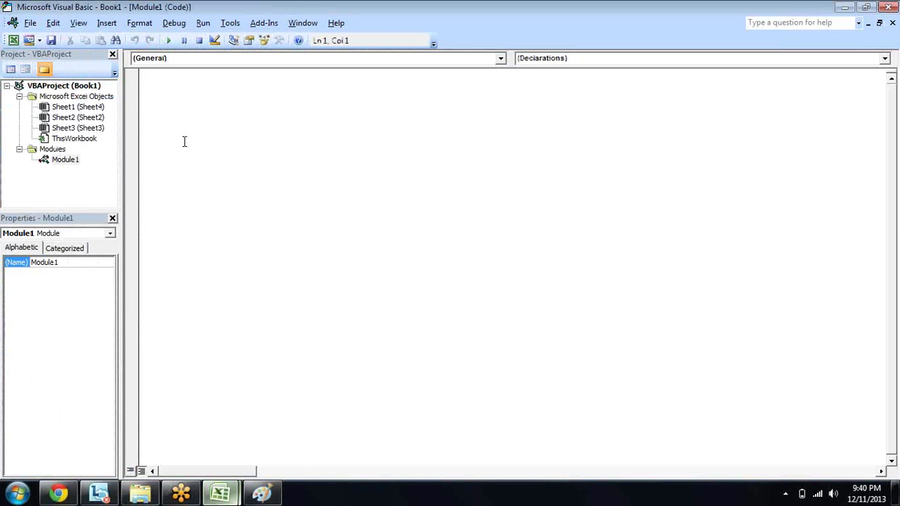
key(alt+F11)
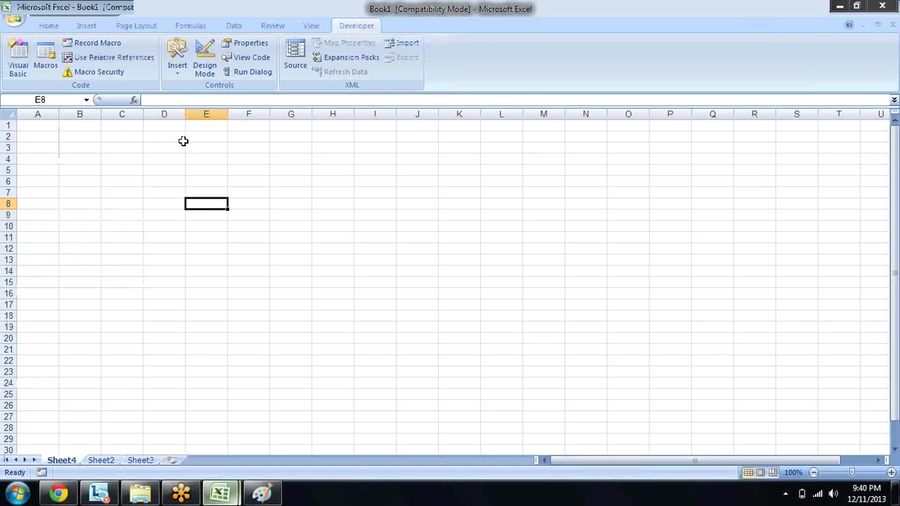
key(alt+F11)
key(alt+F11)
key(alt+F11)
text(sub a())
key(Return)
Step: Declare the variable with 'Dim r As Range' inside the macro
key(Return)
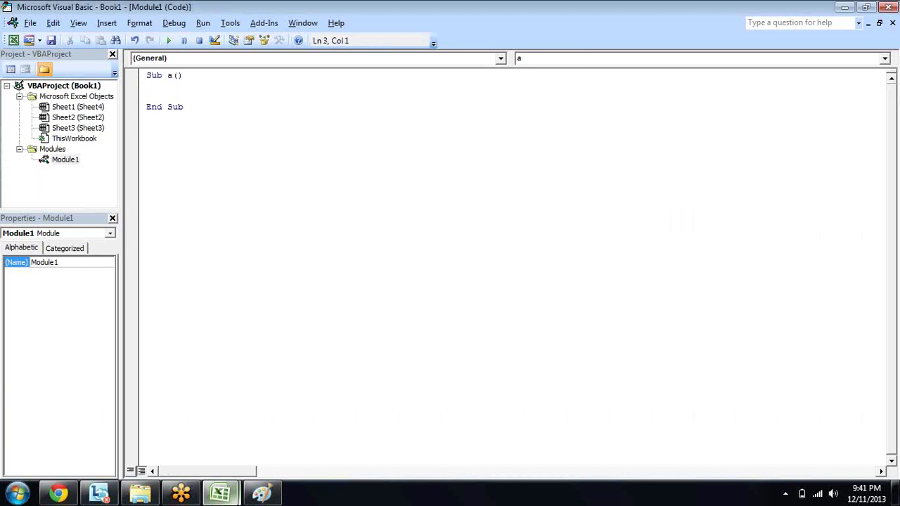
text(dim r az)
key(BackSpace)
key(BackSpace)
text(s ran)
key(Return)
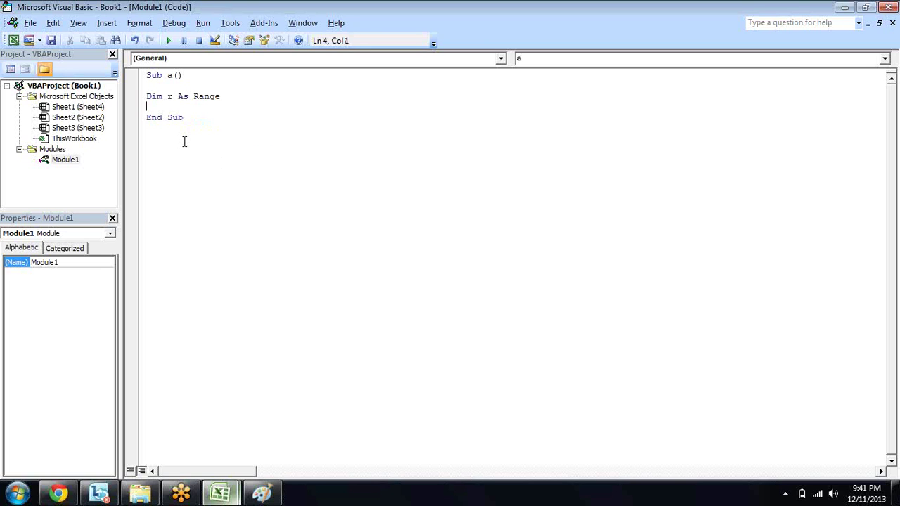
key(Return)
Step: Write the loop line 'For Each r In Selection' followed by 'end for'
text(for)
text(each selection in)
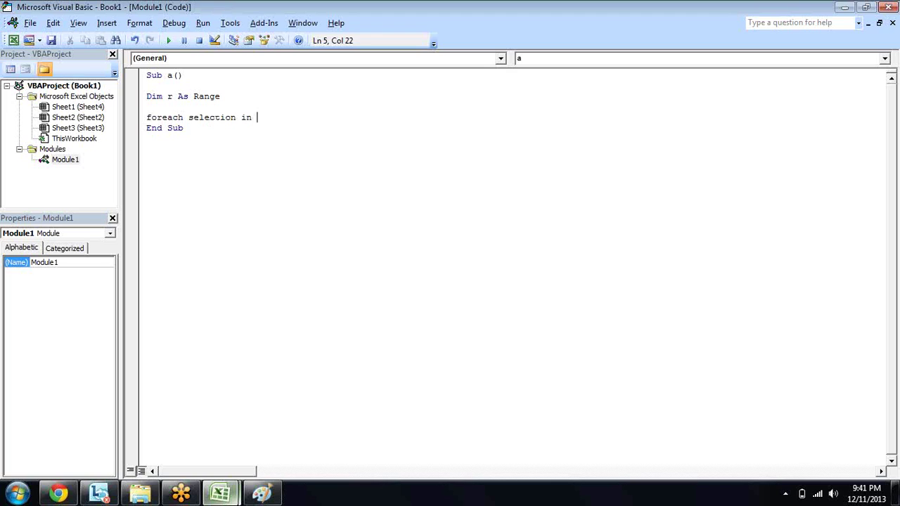
key(Left)
key(Left)
key(Left)
key(Left)
key(Left)
key(Left)
key(Right)
key(Right)
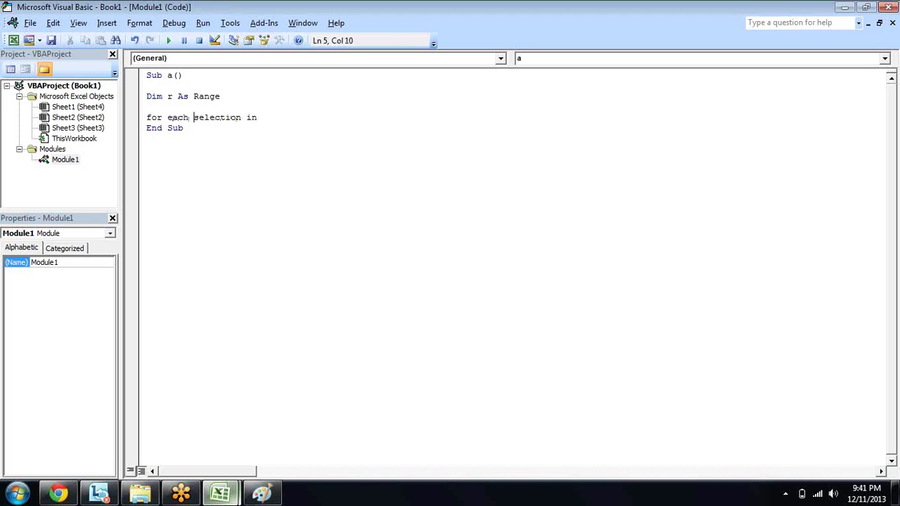
text(r in)
click(274, 118)
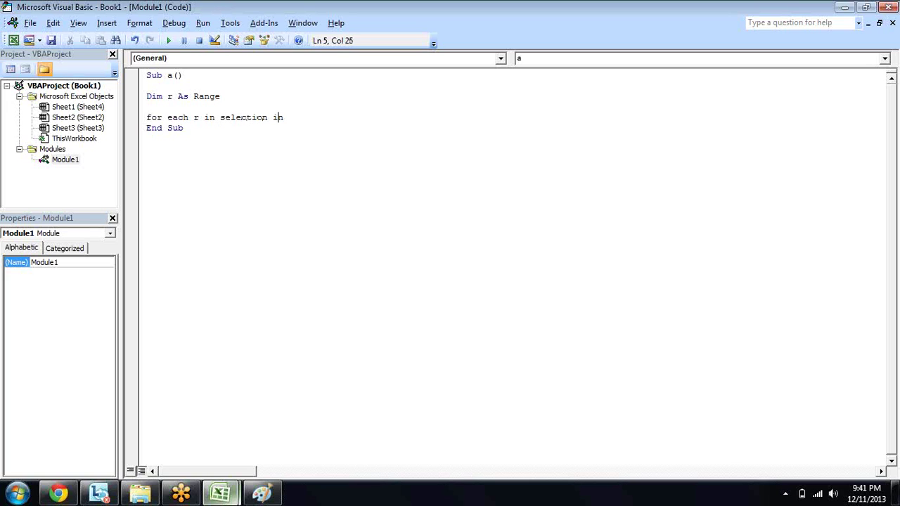
key(Delete)
key(Delete)
key(Return)
key(Return)
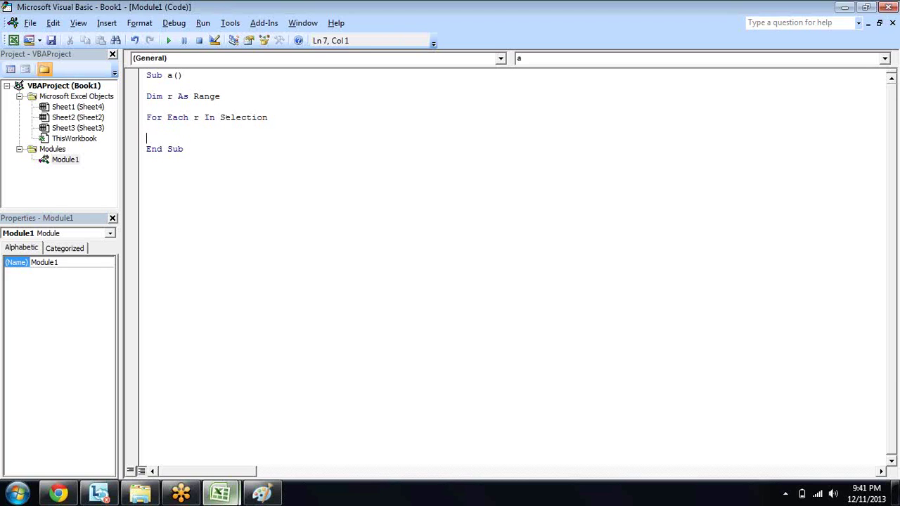
text(end )
text(for)
Step: Dismiss the compile error and replace the invalid 'end for' with 'Next r'
key(Down)
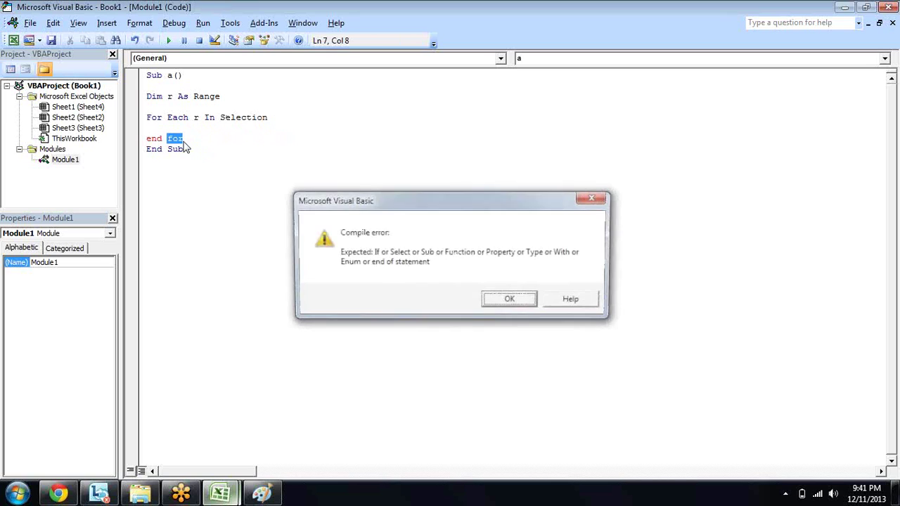
key(Return)
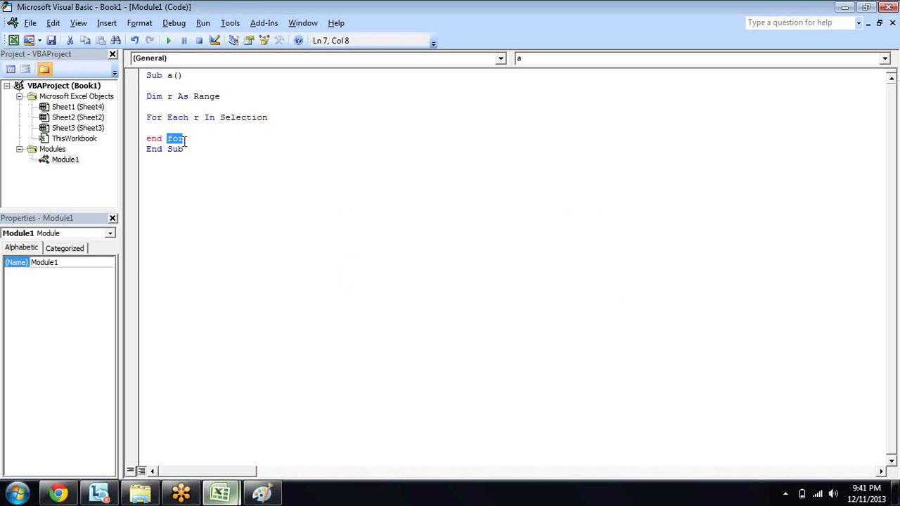
key(BackSpace)
key(Up)
key(Down)
click(147, 127)
click(164, 138)
click(147, 128)
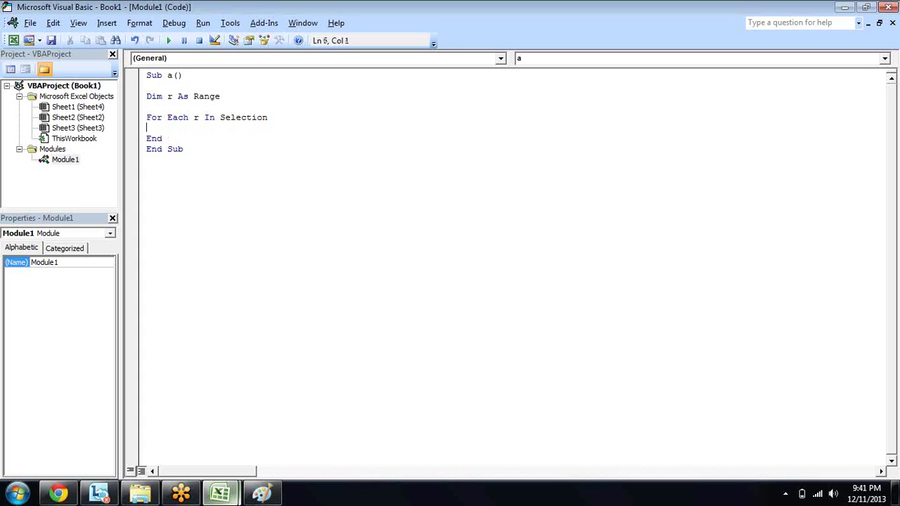
click(163, 139)
key(BackSpace)
key(BackSpace)
key(BackSpace)
text(next r)
Step: Add 'r.Value = UCase(r.Value)' inside the loop and return to the worksheet
click(147, 128)
text(r.)
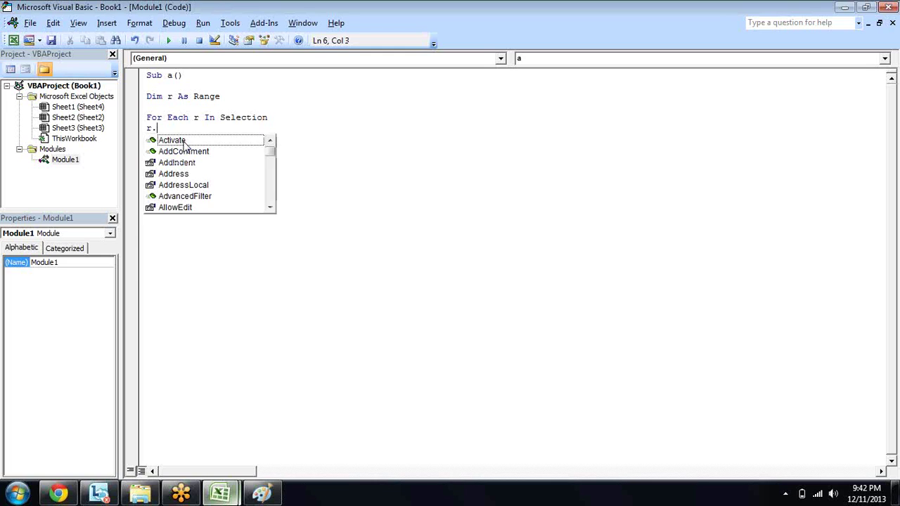
text(valu)
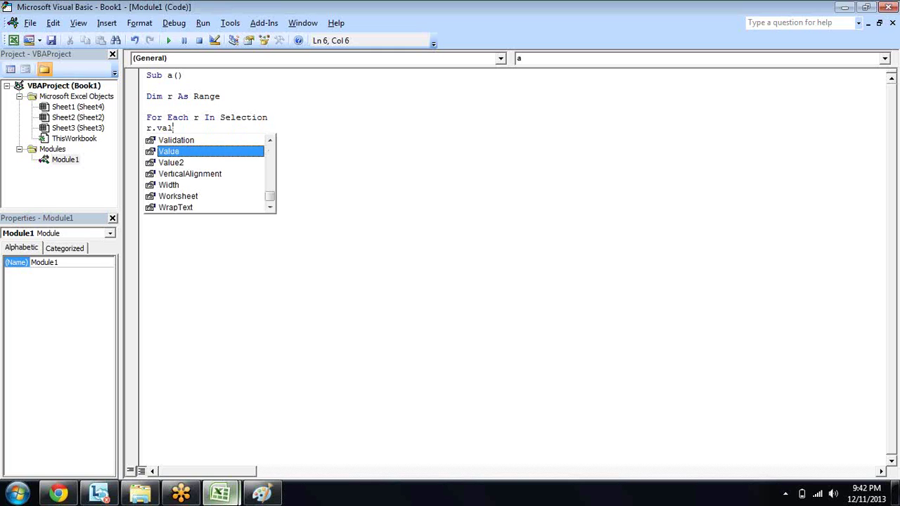
key(Tab)
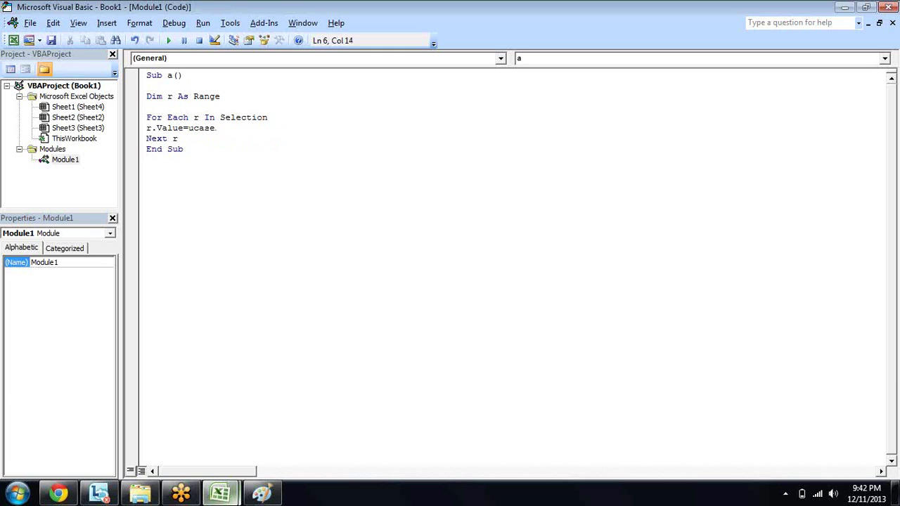
text((r.)
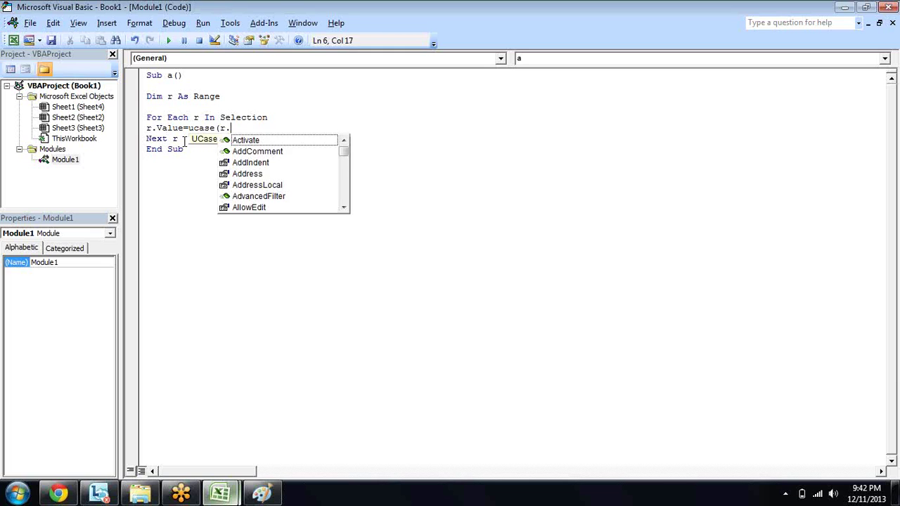
text(va)
key(Down)
key(Tab)
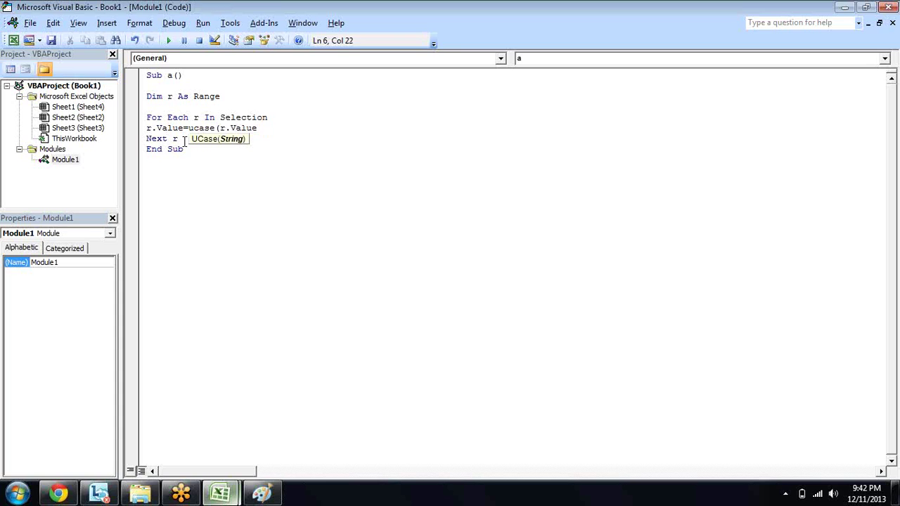
text())
click(184, 141)
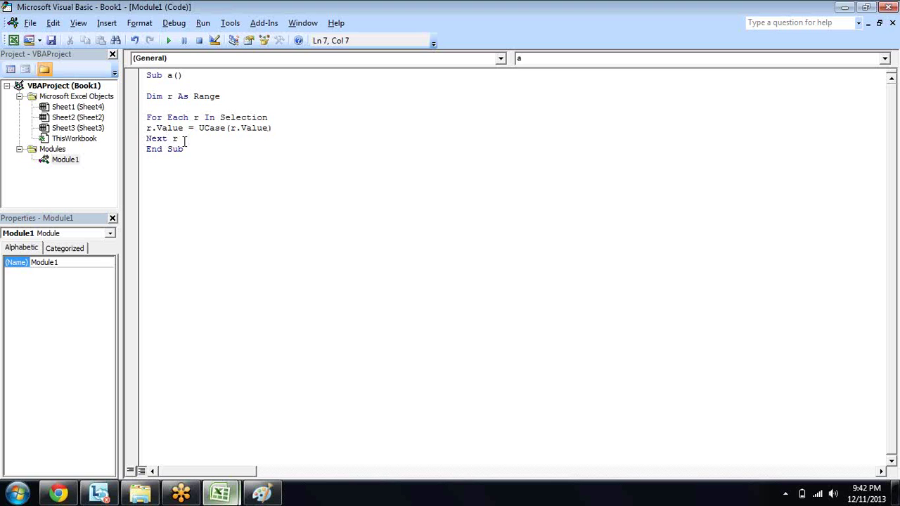
key(alt+F11)
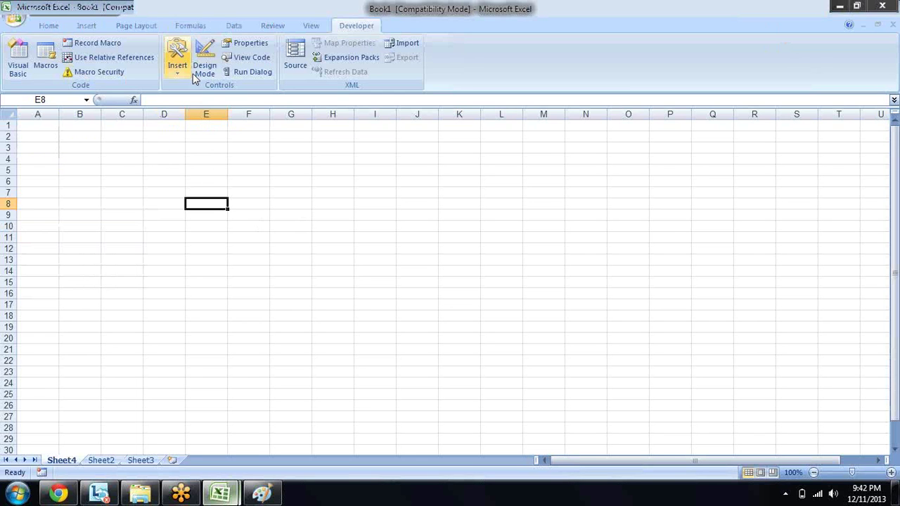
Step: Draw a rectangle spanning about F5 to I9 and give it a blue style
click(81, 26)
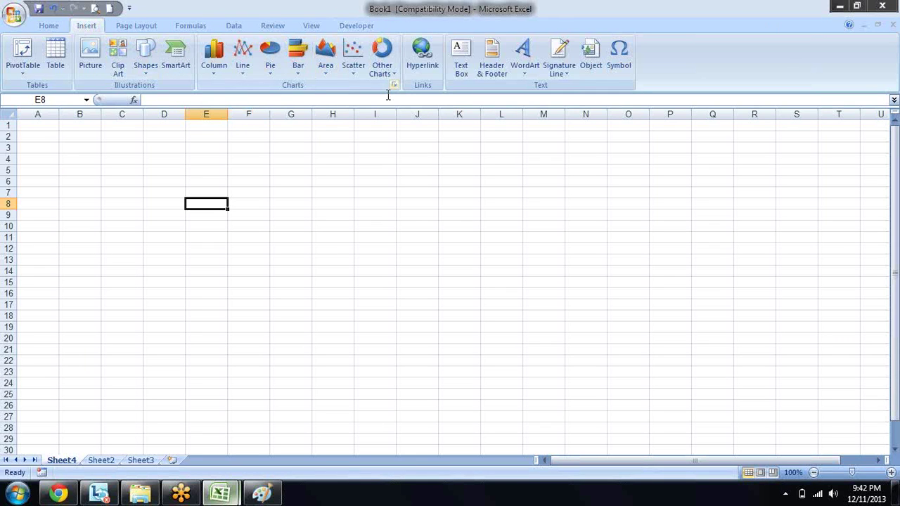
click(146, 59)
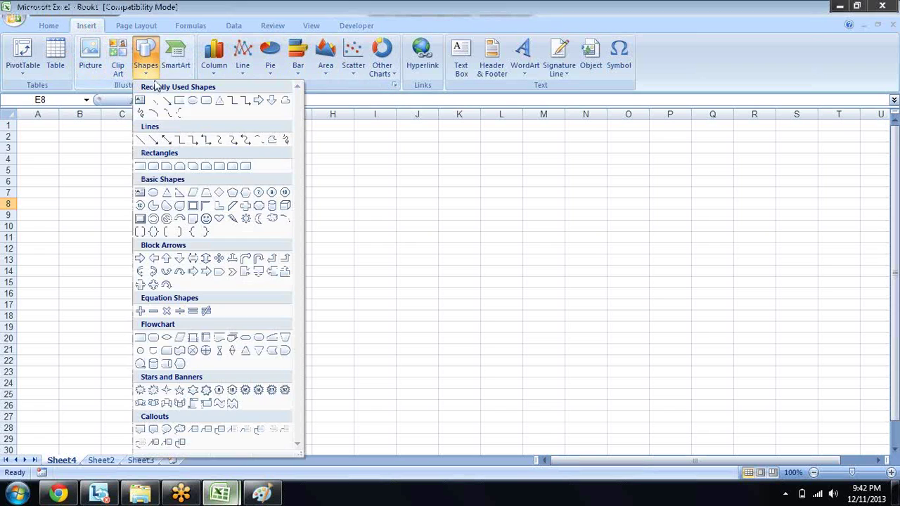
click(180, 100)
mouse_move(252, 166)
mouse_down()
mouse_move(441, 215)
mouse_move(409, 219)
mouse_up()
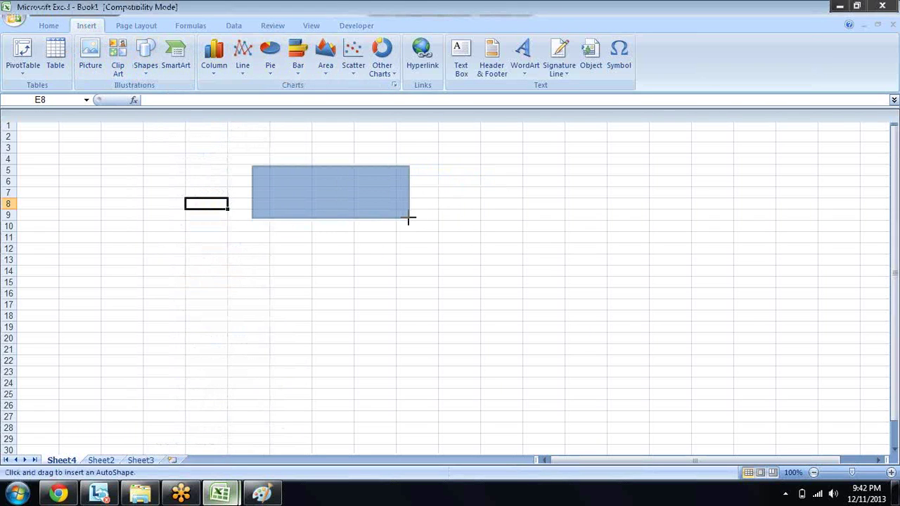
click(220, 57)
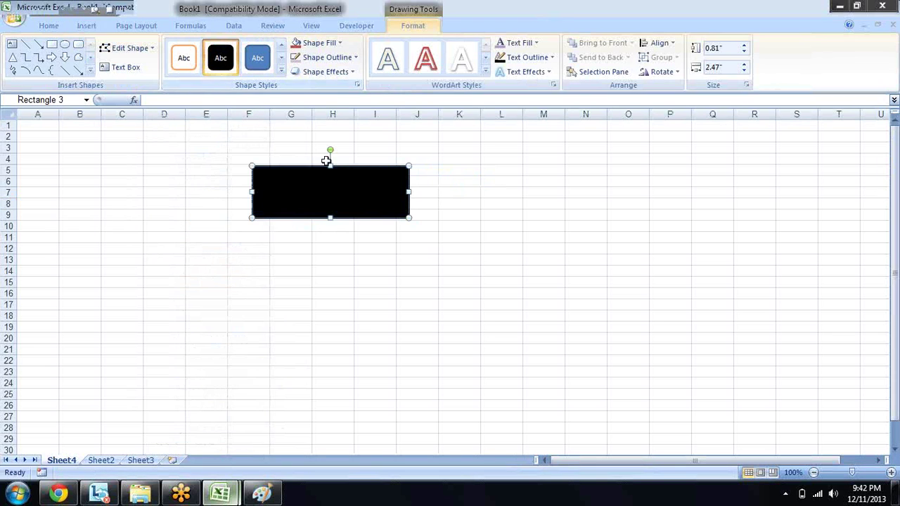
click(257, 57)
Step: Add the Press Here caption with a WordArt style, enlarged to 18 pt
right_click(338, 187)
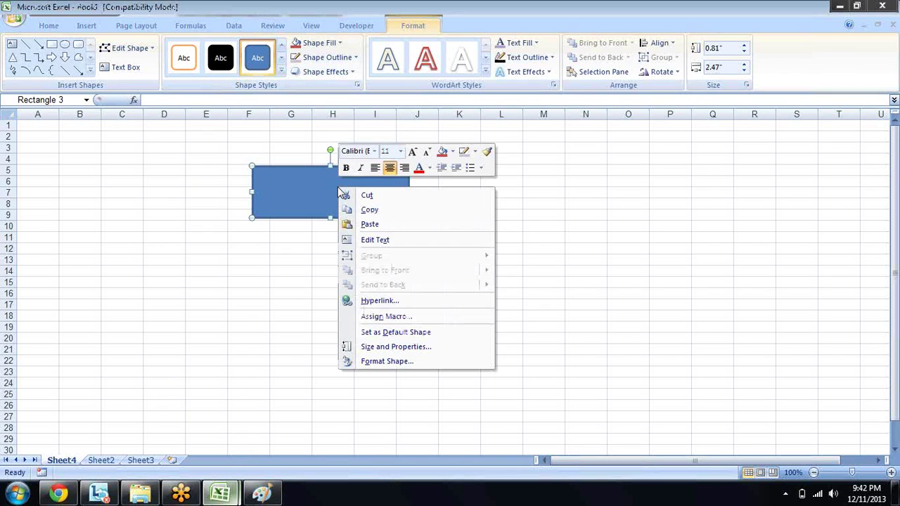
click(387, 219)
text(Press)
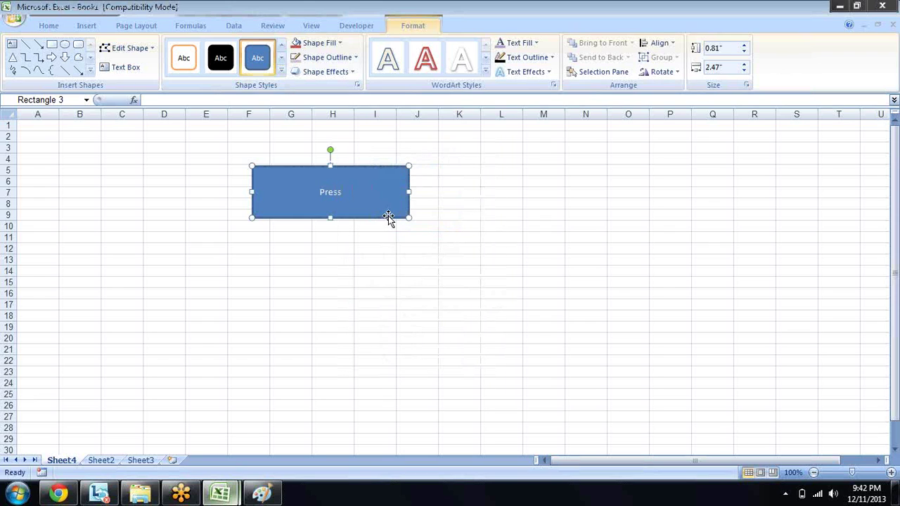
text(H)
text(ere:)
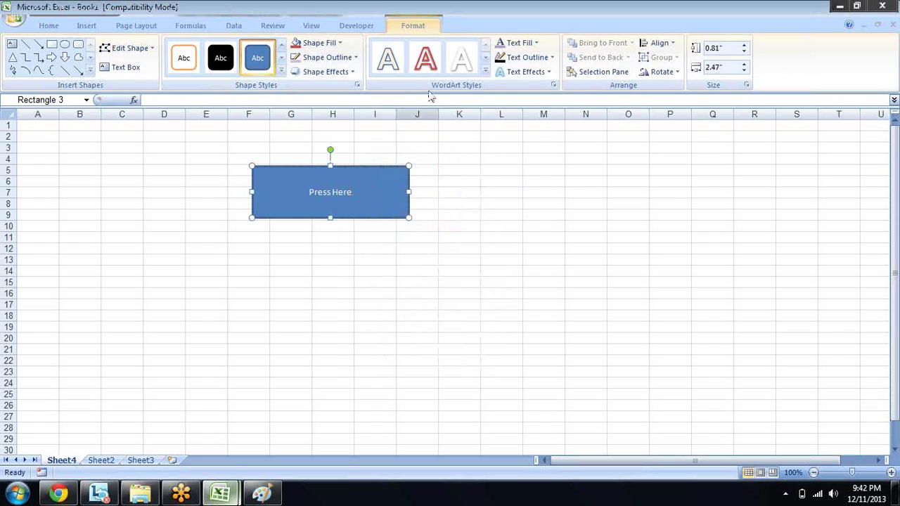
click(458, 64)
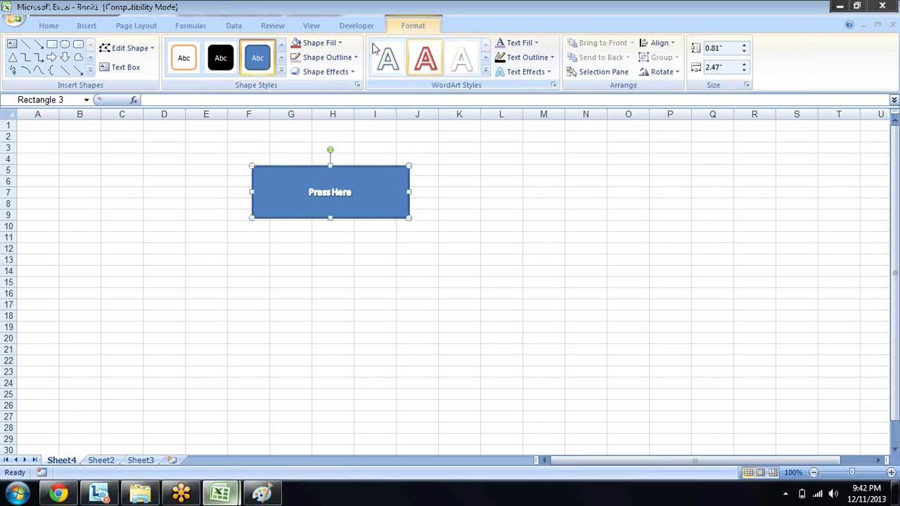
click(48, 25)
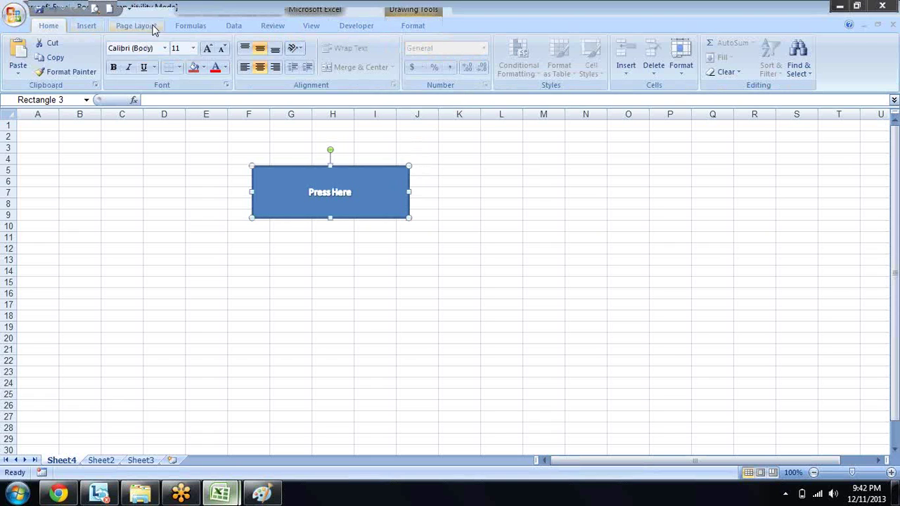
click(207, 50)
click(207, 50)
click(207, 49)
click(208, 49)
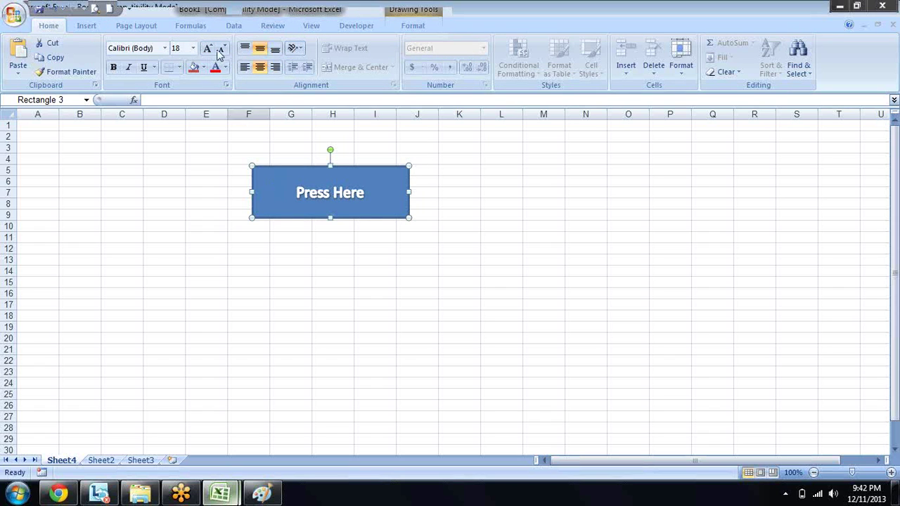
Step: Apply the glossy blue shape style to the rectangle and deselect it
click(393, 26)
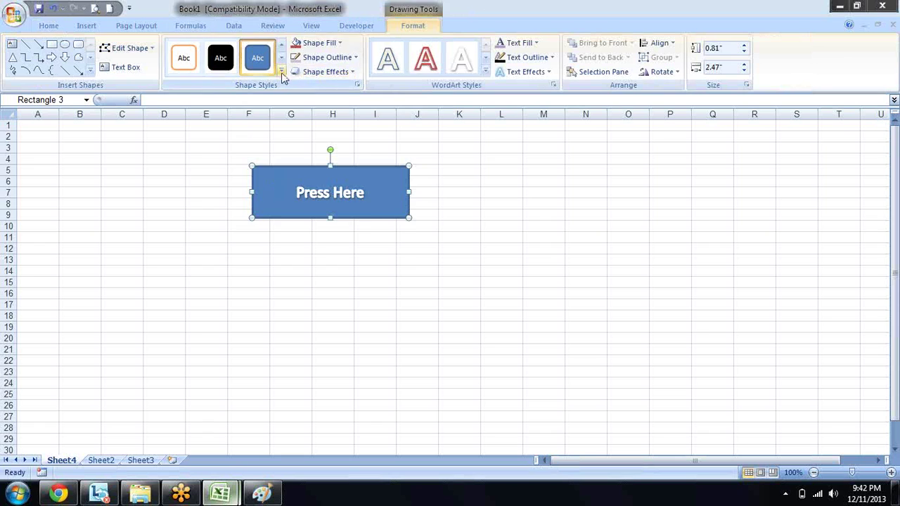
click(281, 71)
click(220, 244)
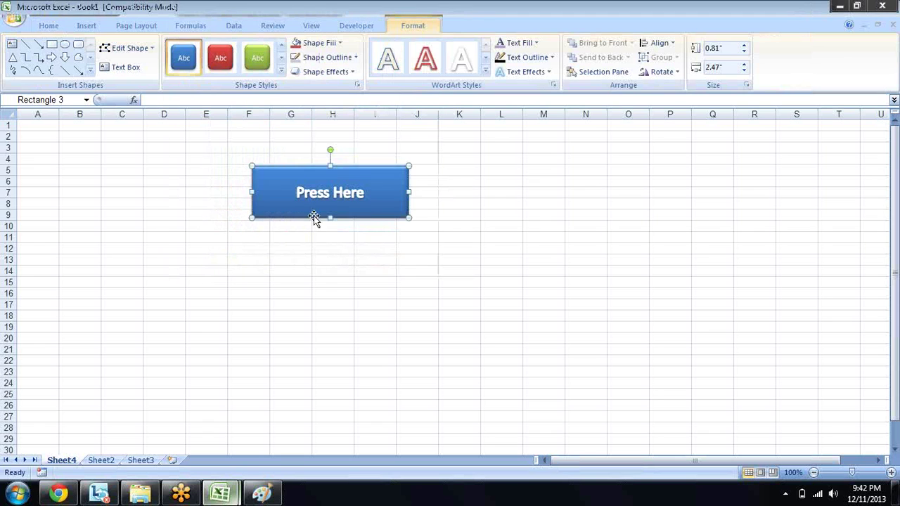
click(379, 242)
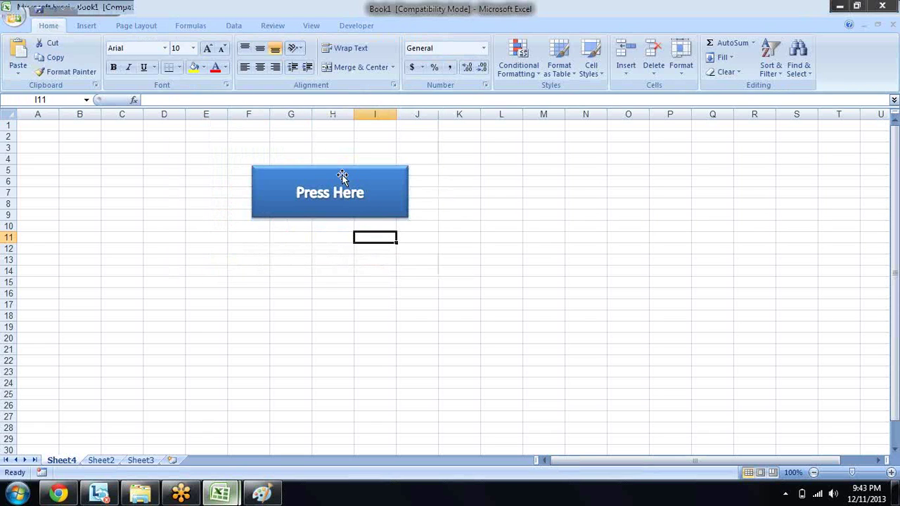
Step: Move the Press Here shape right to columns J–N and assign macro a to it
drag(316, 175, 495, 157)
right_click(456, 170)
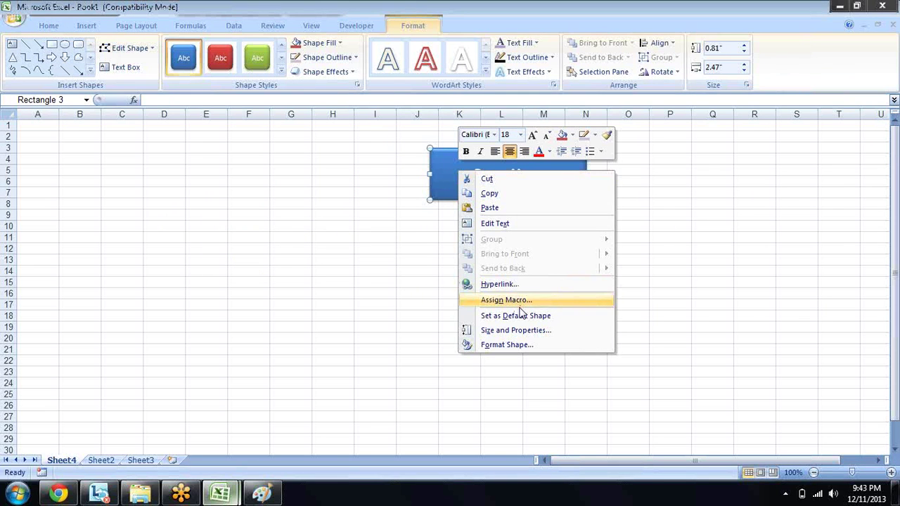
click(525, 301)
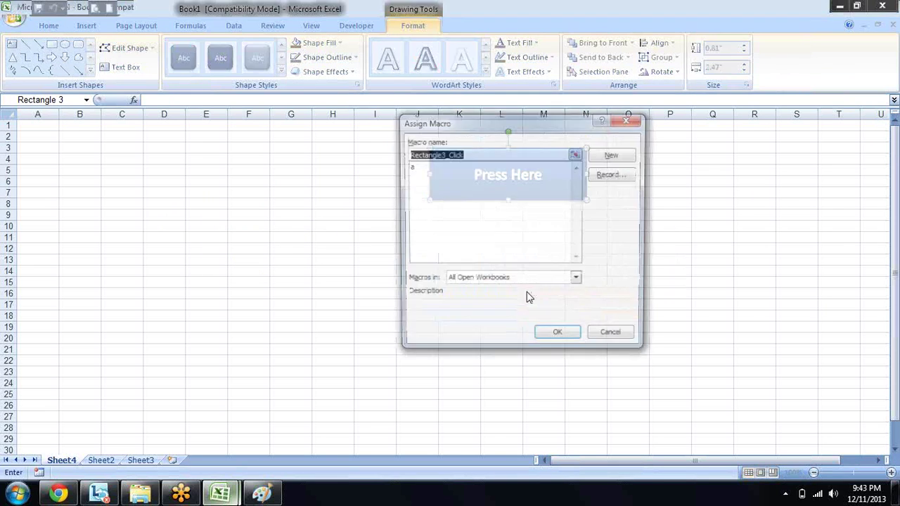
click(413, 166)
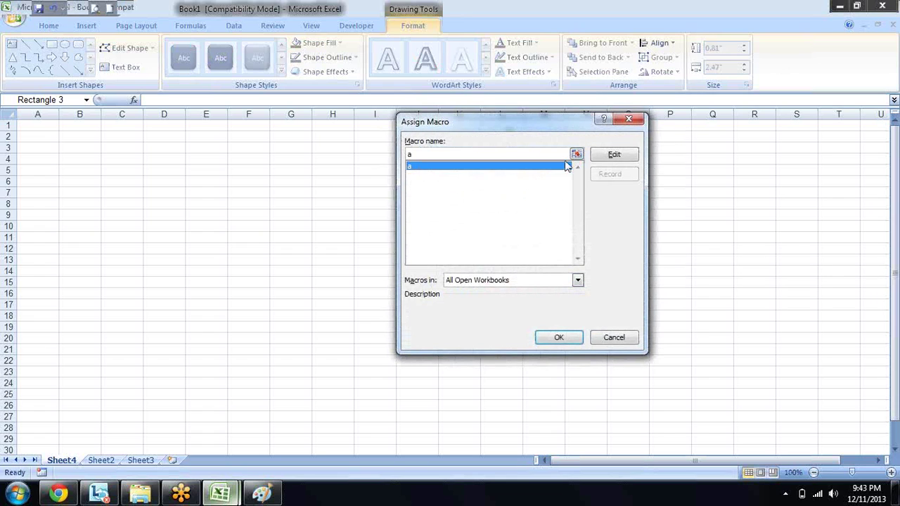
click(555, 337)
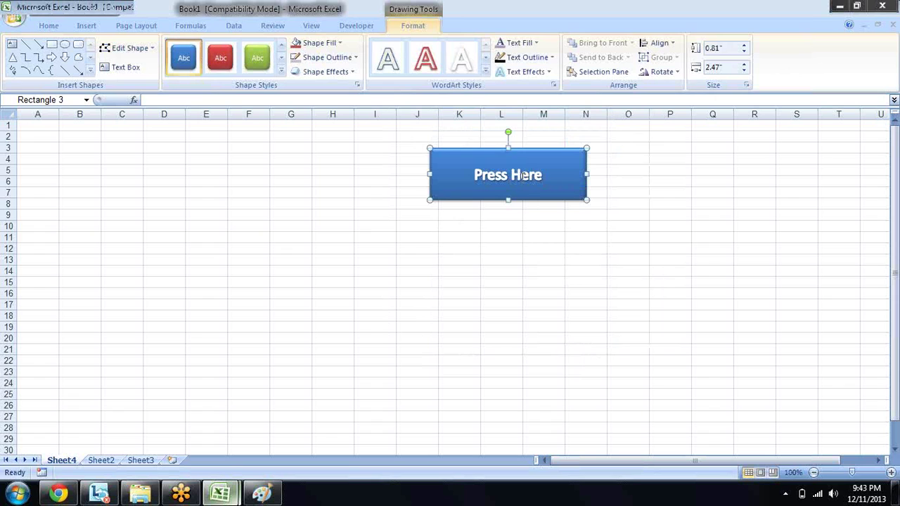
click(493, 274)
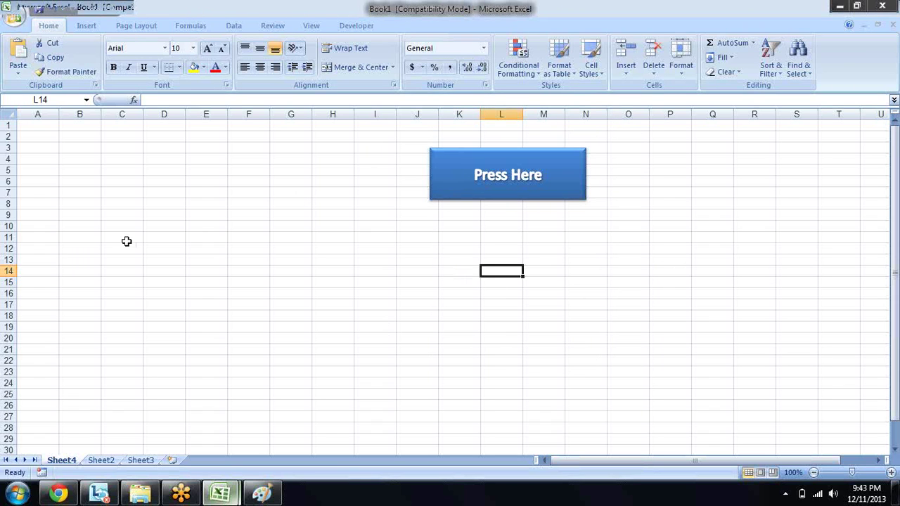
Step: Enter a person's three-part name across cells C6, D6 and E6
click(105, 181)
text(sandeep)
key(Tab)
text(Kum)
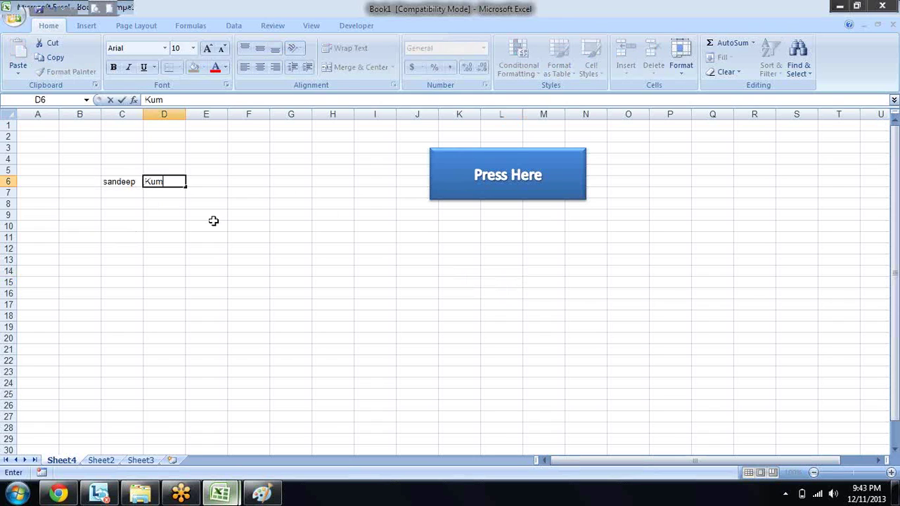
key(Tab)
text(d)
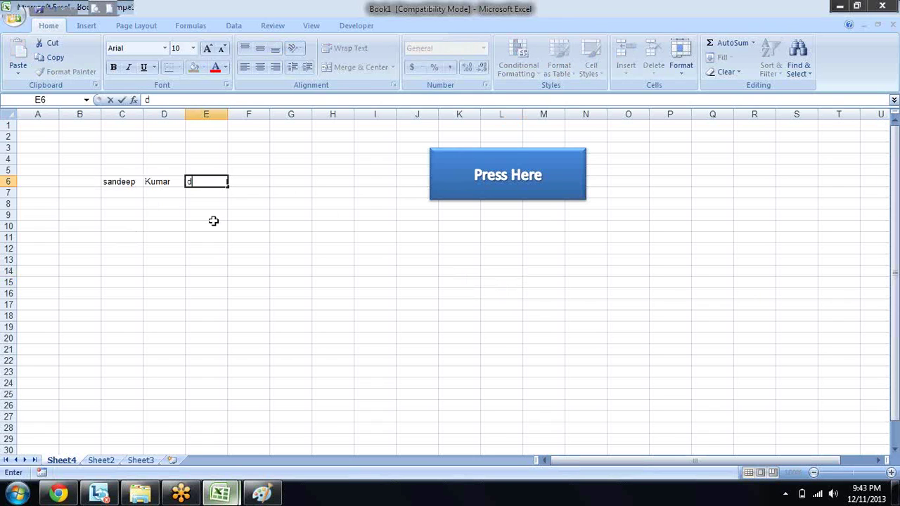
text(ingh)
key(Return)
Step: Uppercase C6:E6 with the Press Here button and autofit column C
key(Up)
key(shift+Right)
key(shift+Right)
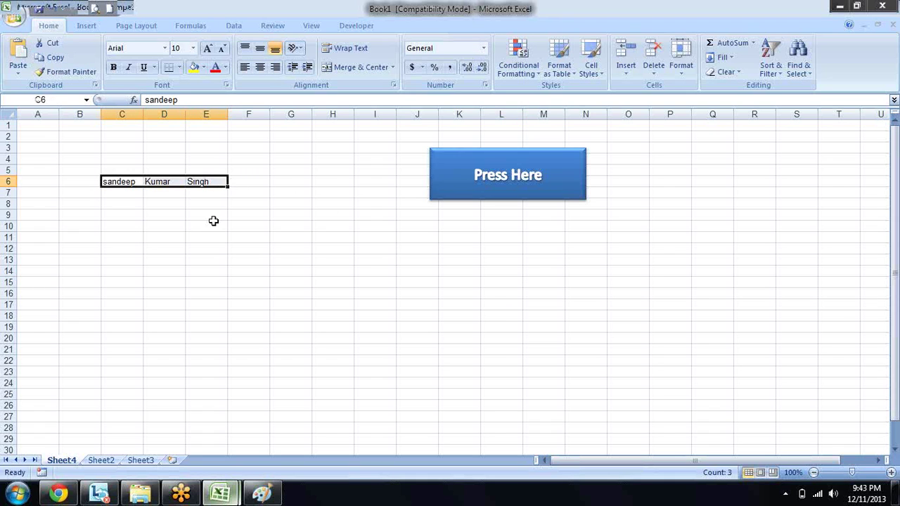
click(491, 176)
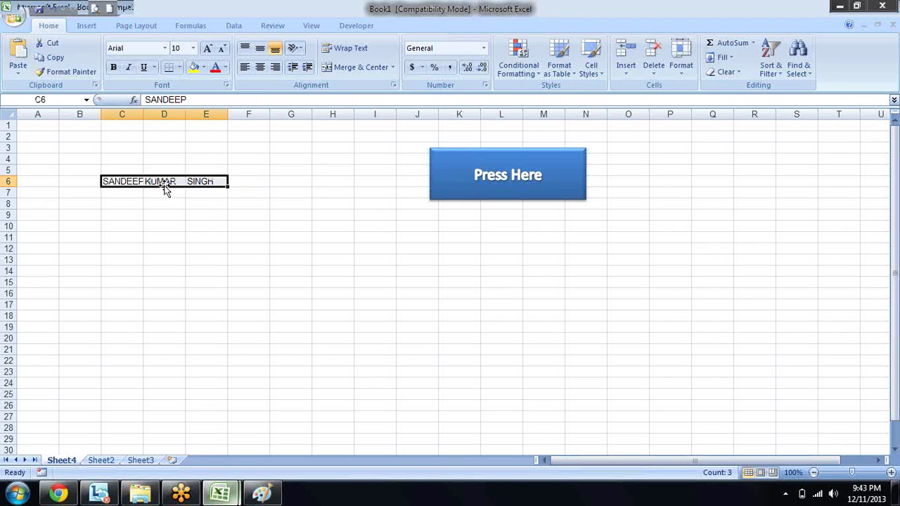
click(207, 206)
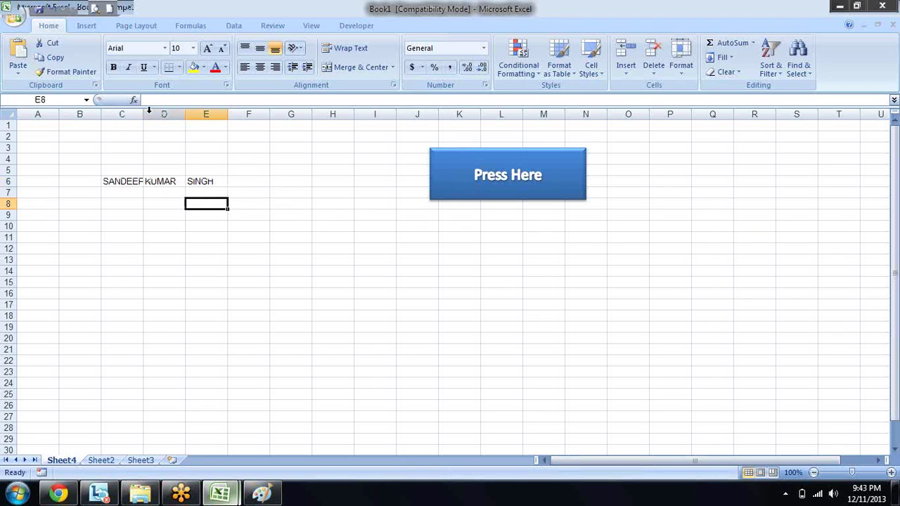
double_click(143, 114)
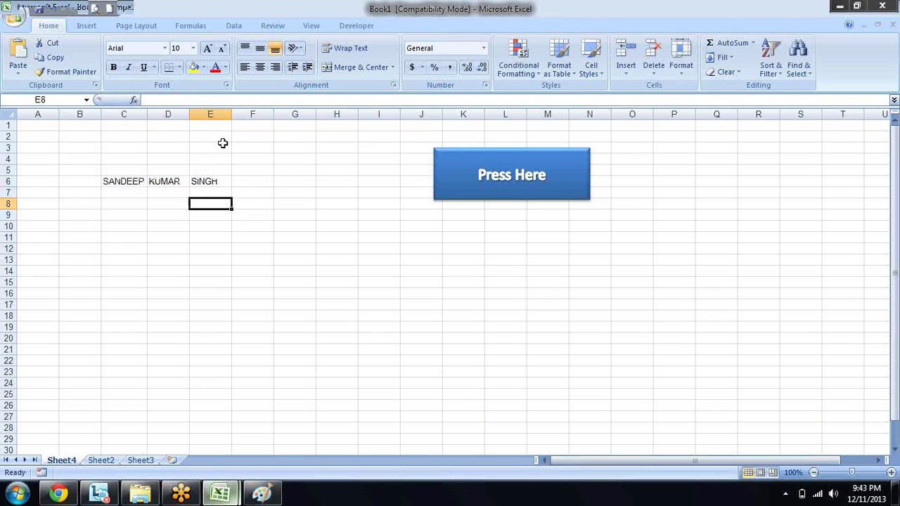
drag(219, 181, 119, 180)
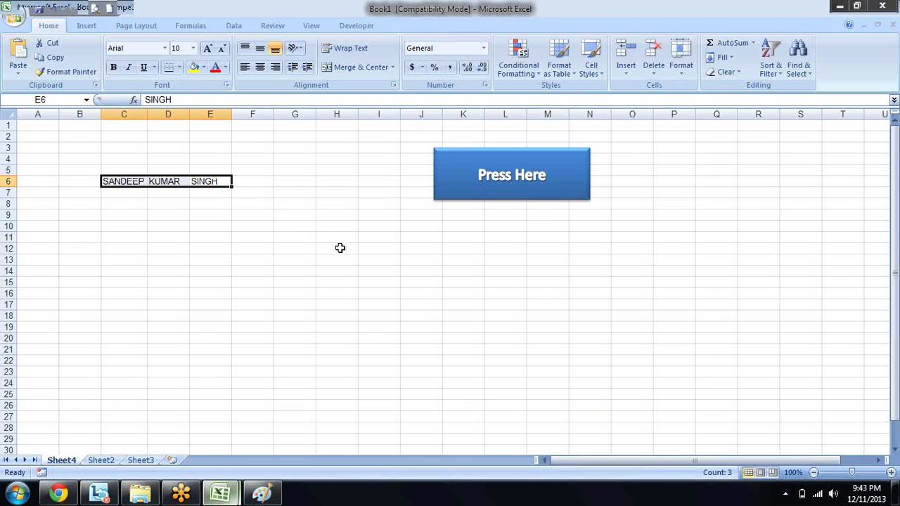
Step: Change the button's label to 'Upper Case'
right_click(485, 173)
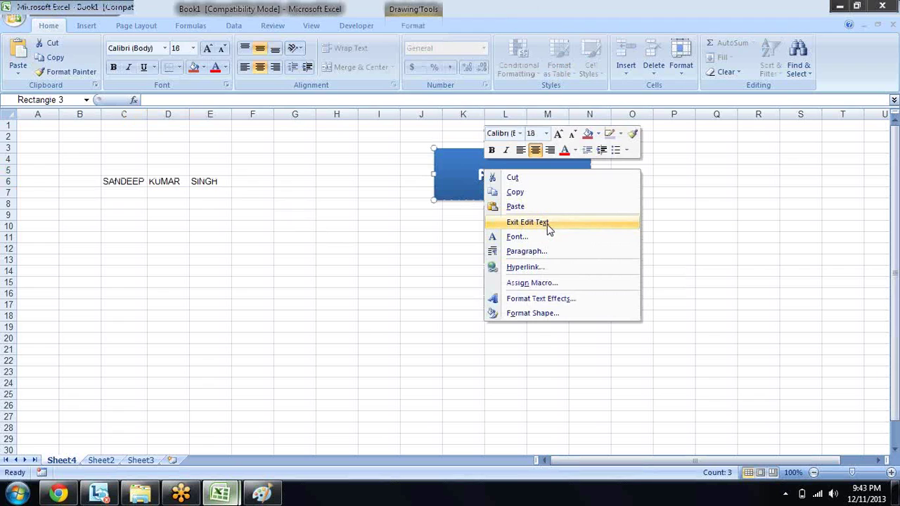
key(Escape)
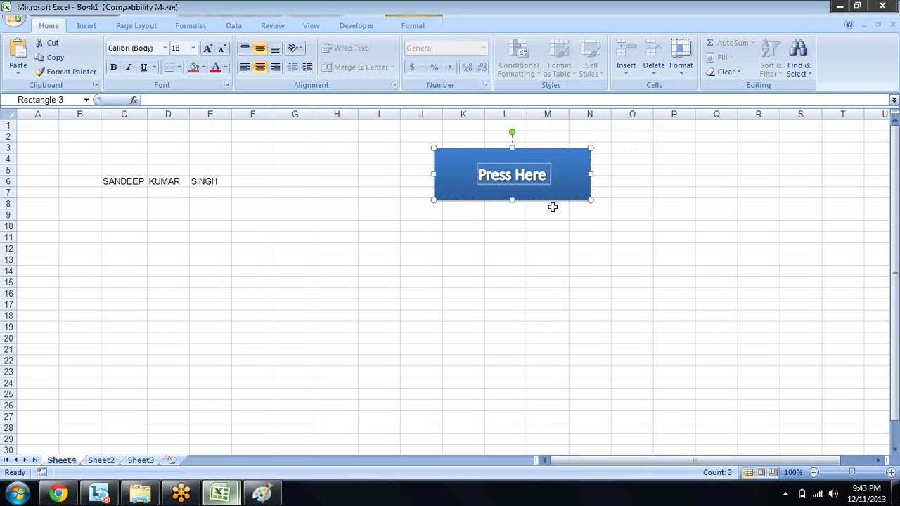
text(Upper Case)
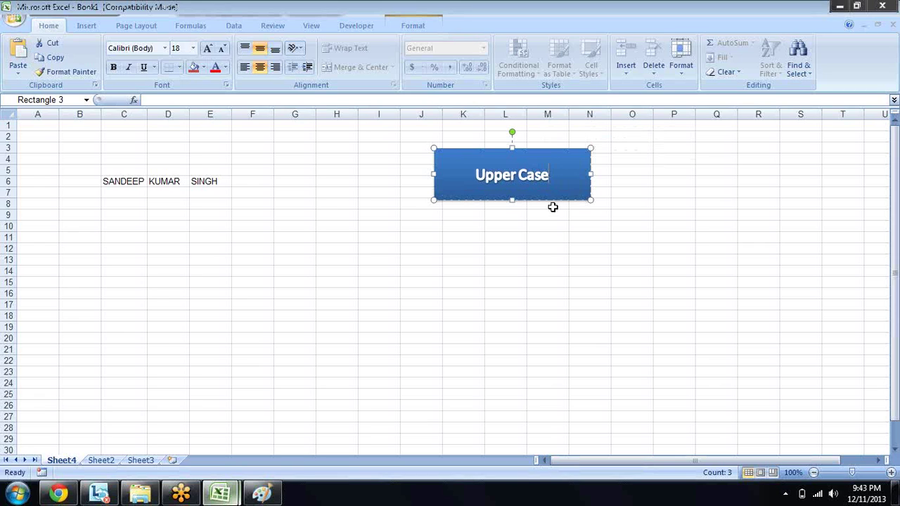
click(534, 268)
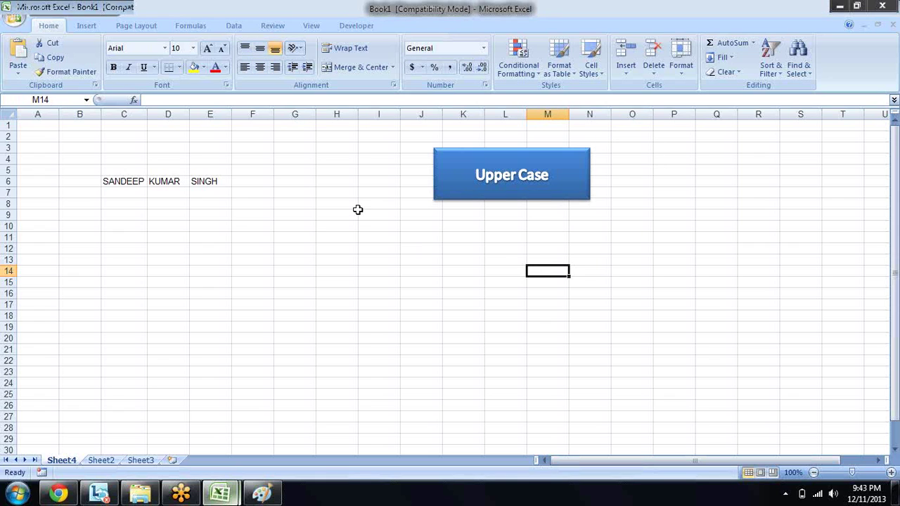
Step: Type random lowercase test text into cells E13 and G13
click(198, 258)
text(sdf)
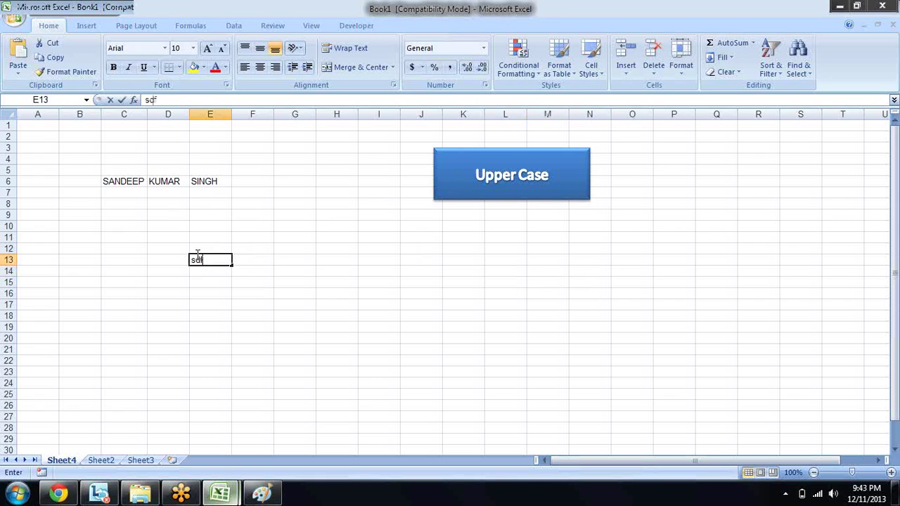
text( dfjsdikfjllsdjf)
key(Return)
key(Up)
key(Right)
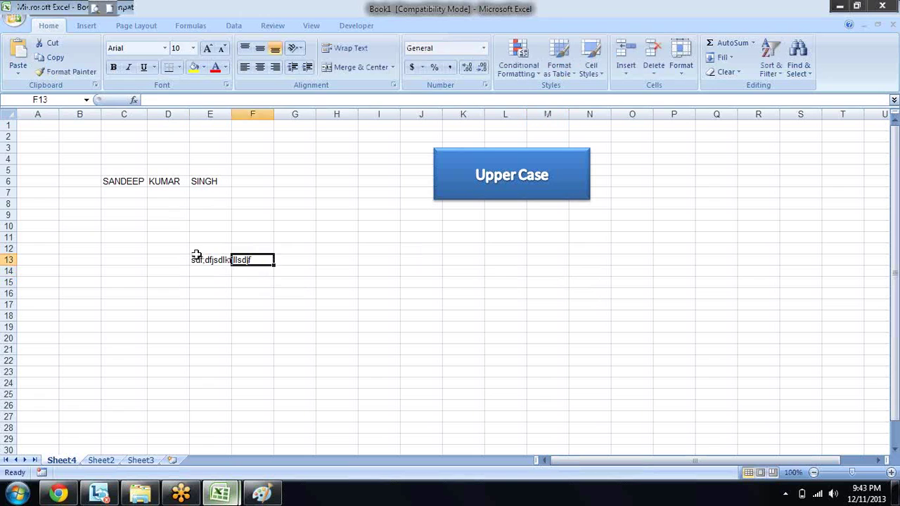
key(Right)
text(sdfsdfdsf)
key(Right)
Step: Select E13:G13 and run the Upper Case button to capitalize the text
key(Left)
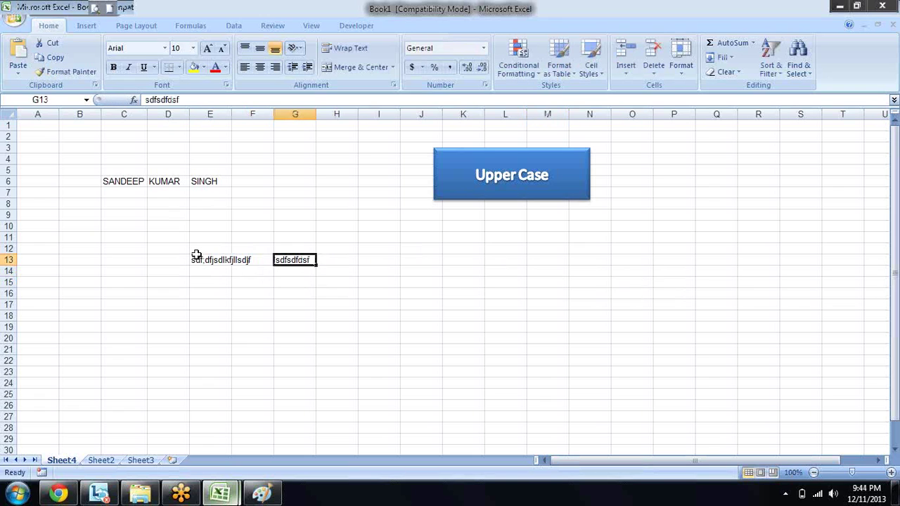
shift+click(196, 258)
click(529, 187)
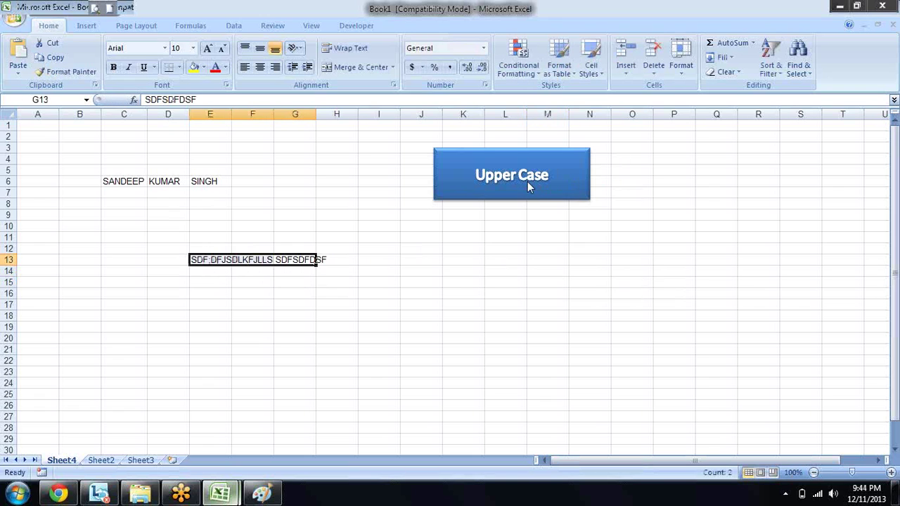
click(430, 293)
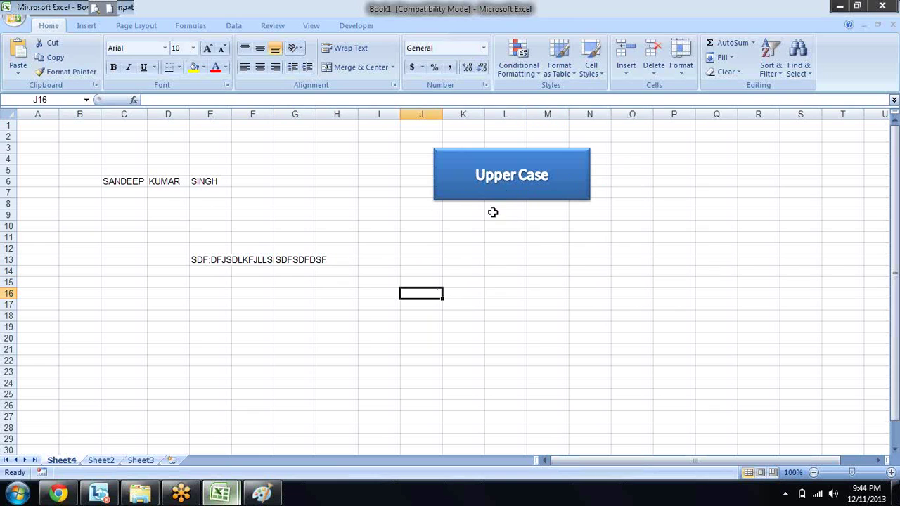
Step: Check in Assign Macro that the button runs macro a, closing without changes
right_click(505, 180)
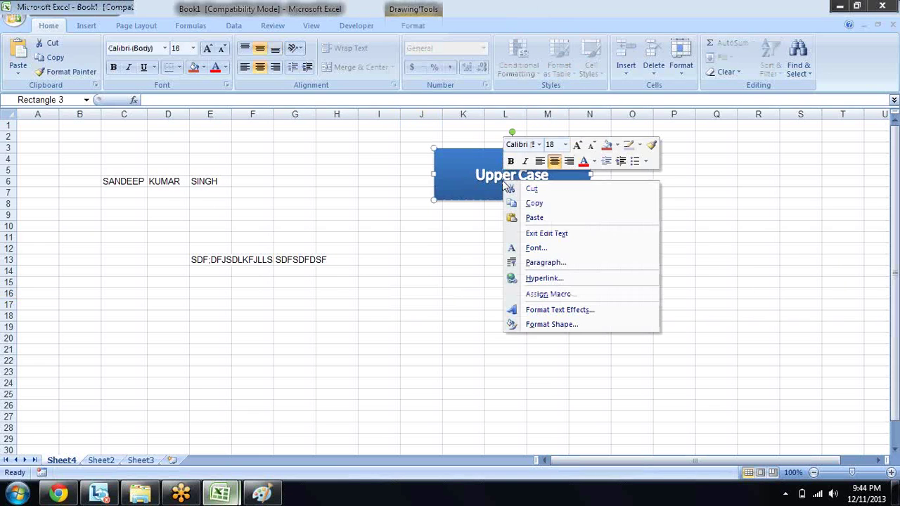
click(523, 295)
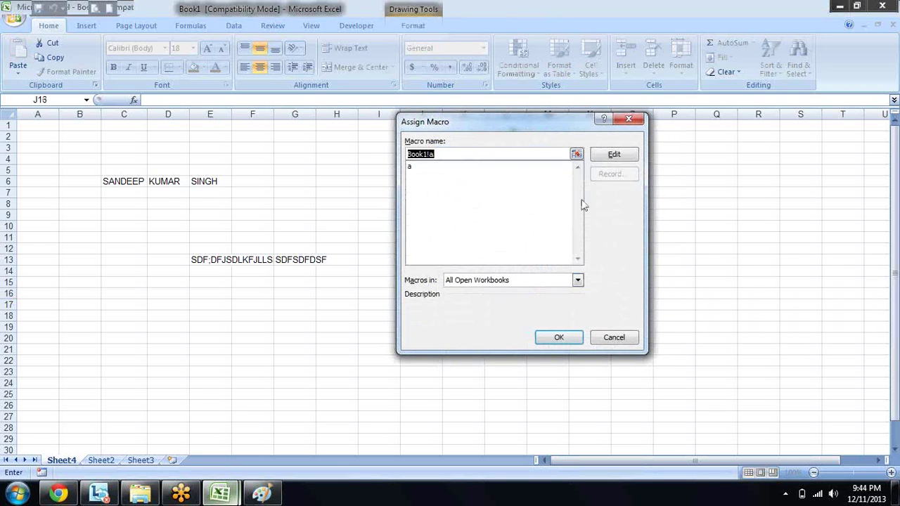
click(629, 119)
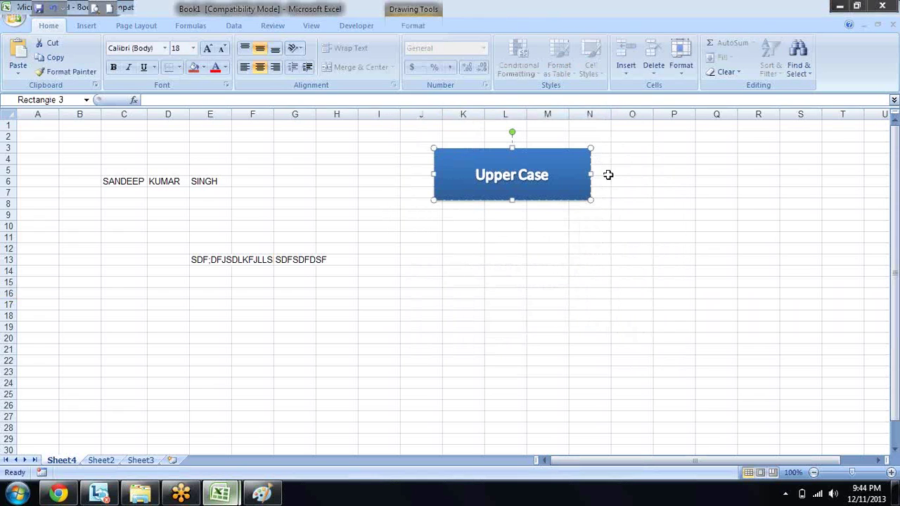
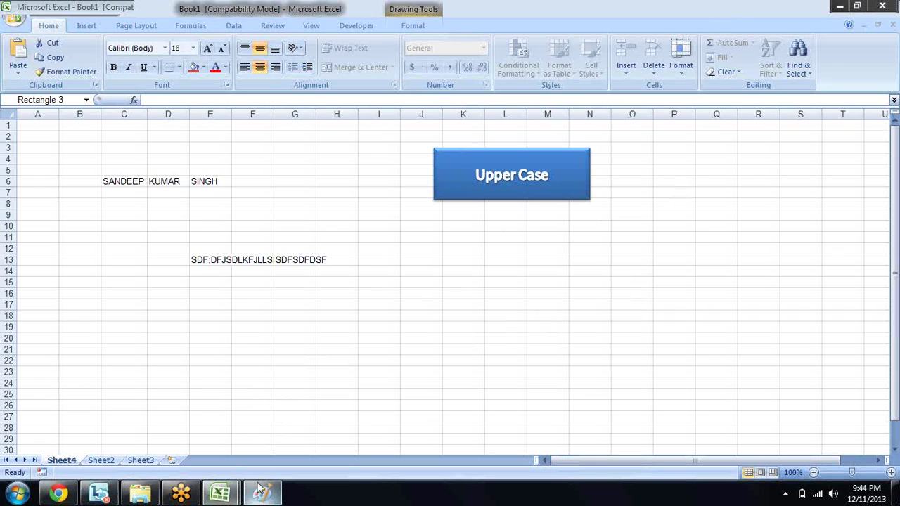
Step: Look over the Upper Case macro code in the Visual Basic editor, then return to the worksheet
mouse_move(220, 492)
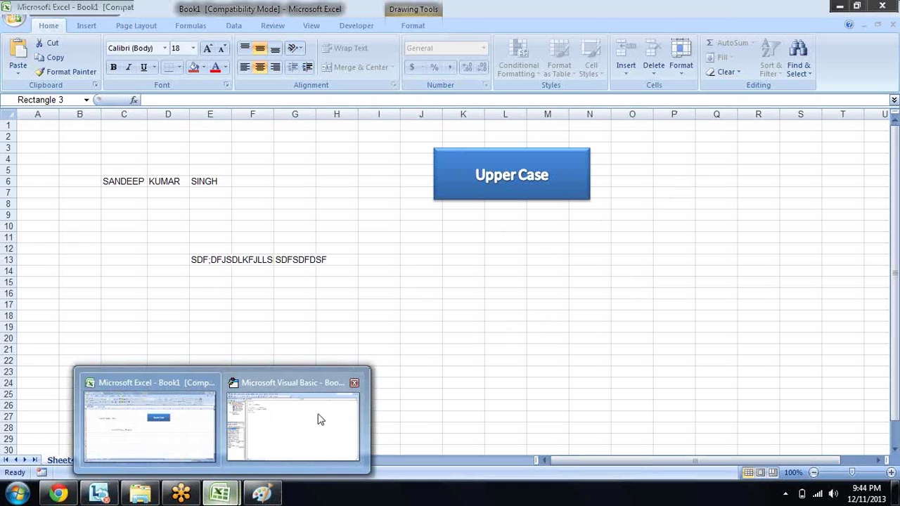
click(317, 417)
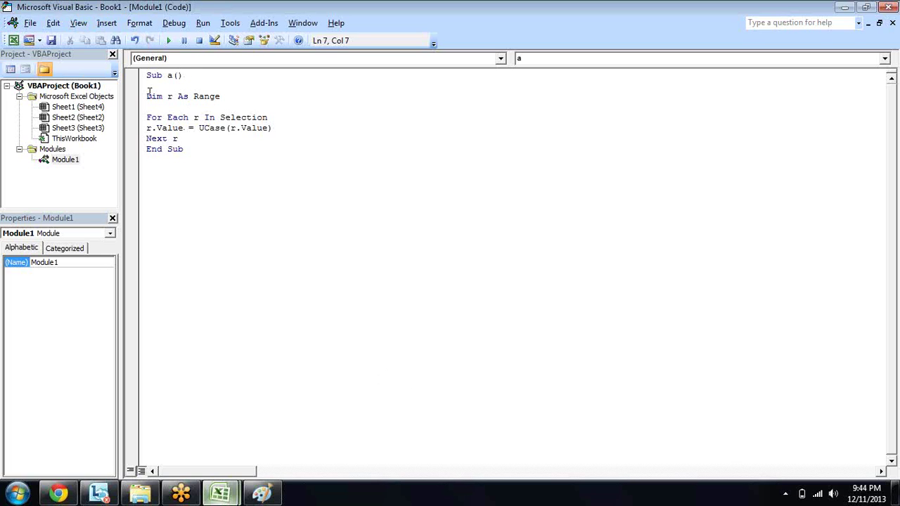
drag(196, 152, 134, 70)
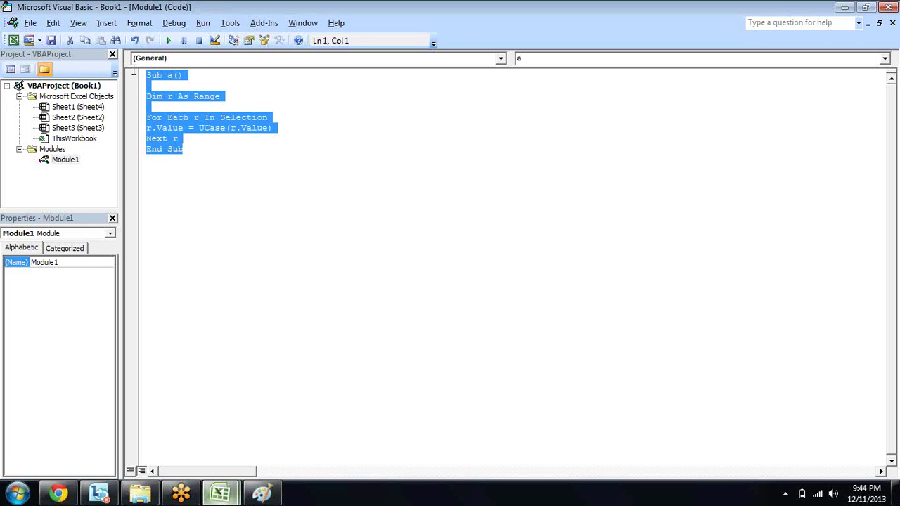
click(236, 193)
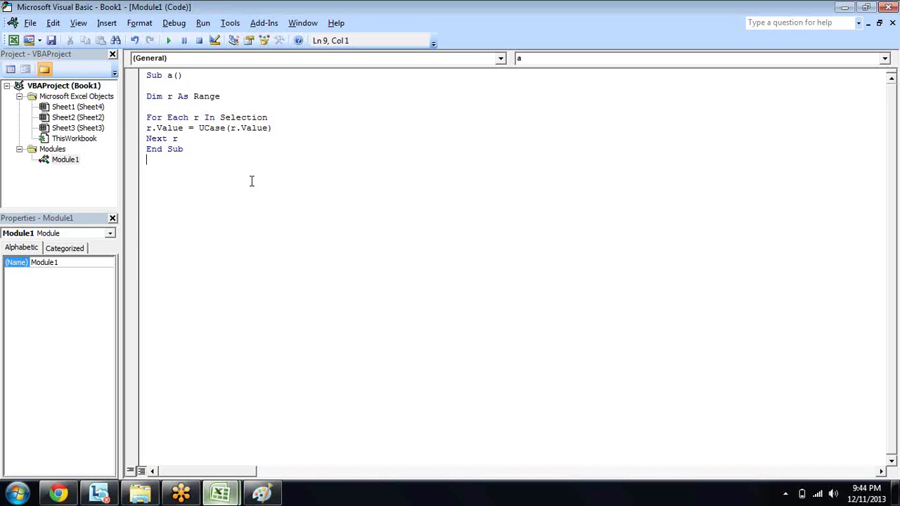
key(alt+F11)
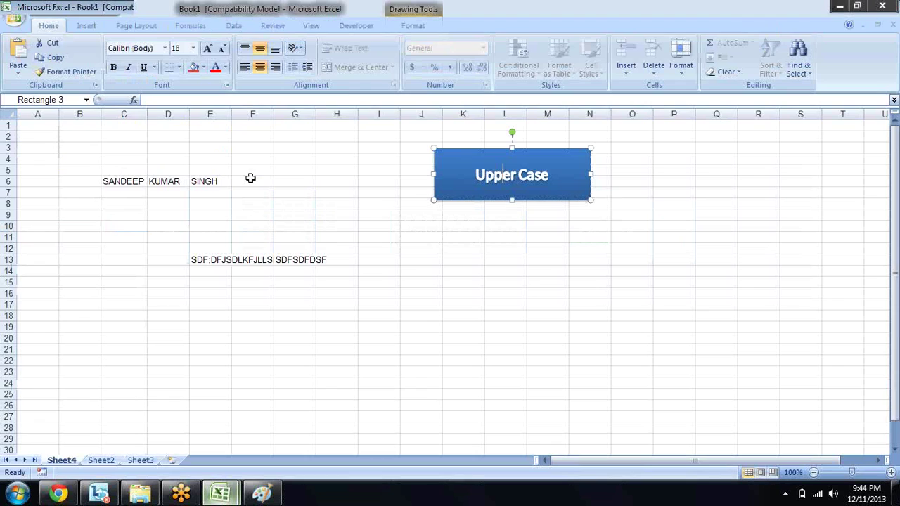
click(414, 260)
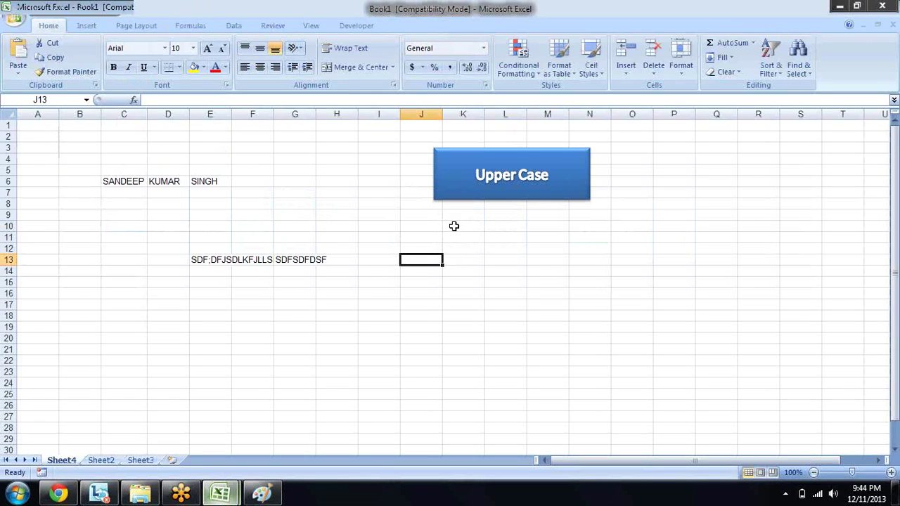
Step: Begin a LOWER formula in cell F6
click(258, 170)
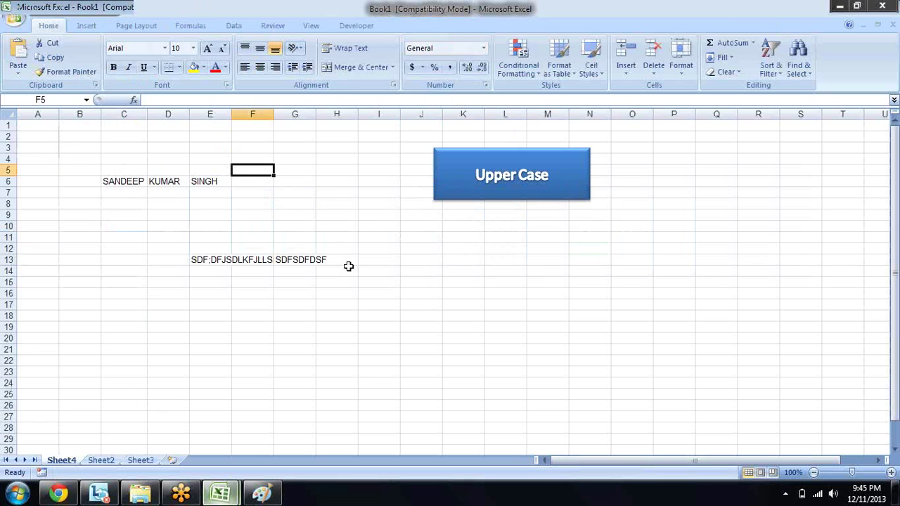
key(Down)
text(=)
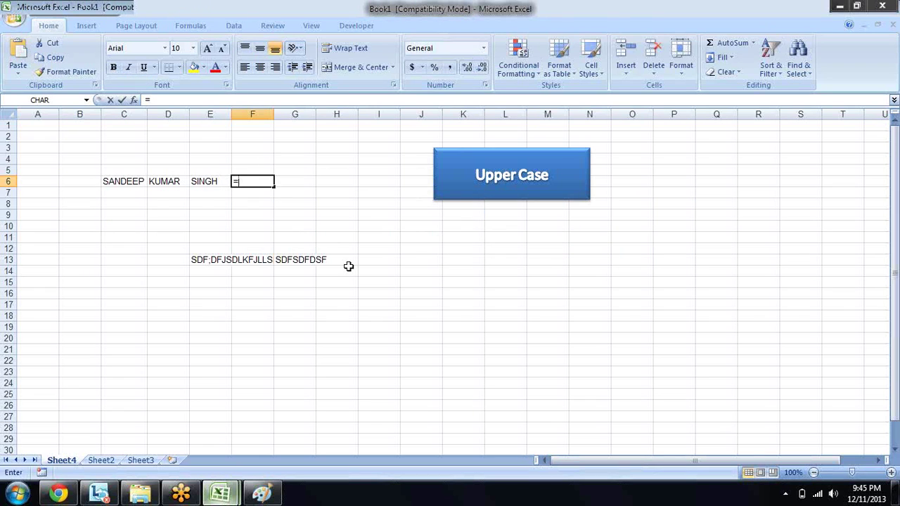
text(lo)
key(Down)
key(Down)
key(Down)
key(Down)
key(Down)
key(Down)
text(w)
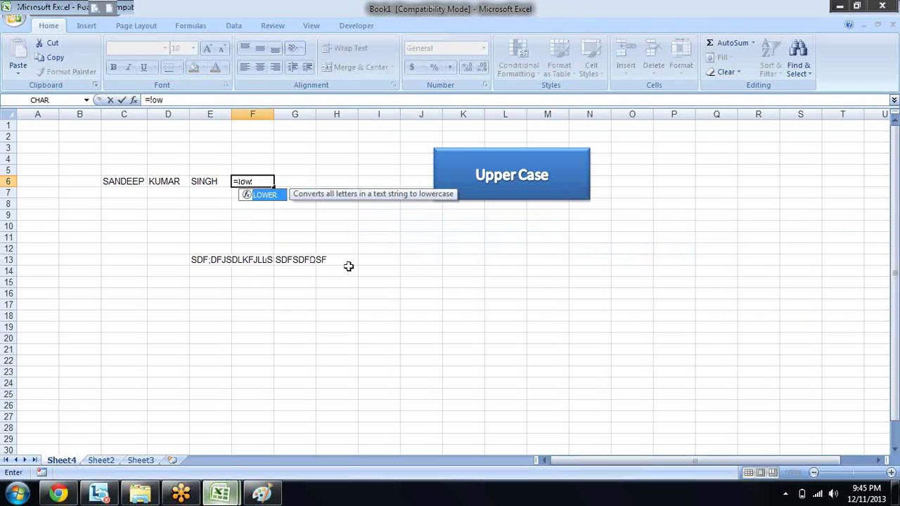
key(Left)
key(Right)
Step: Enter a LOWER formula on E6 into F6, then delete it again
text(=)
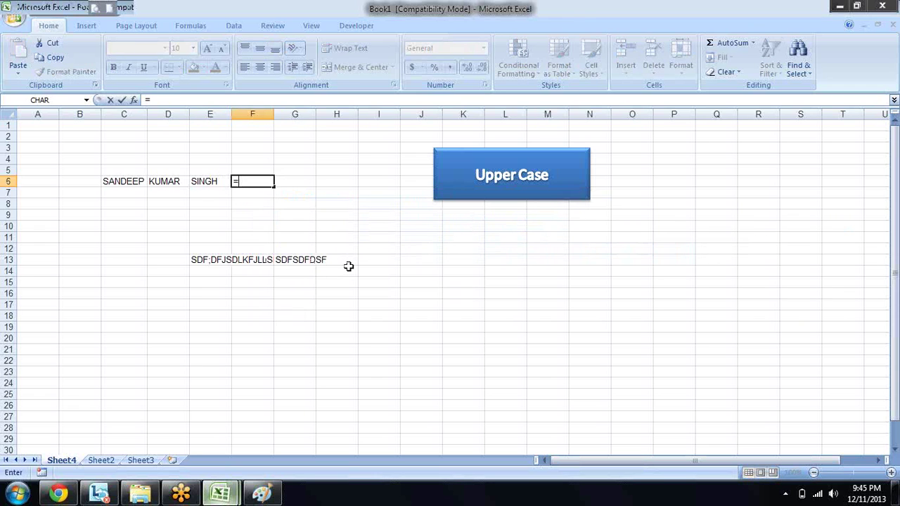
text(lower)
key(Tab)
key(Left)
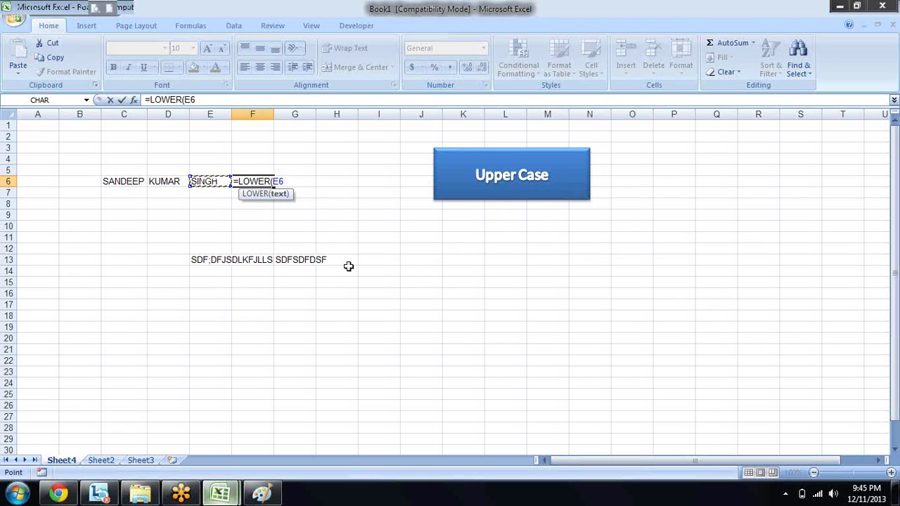
text())
key(Return)
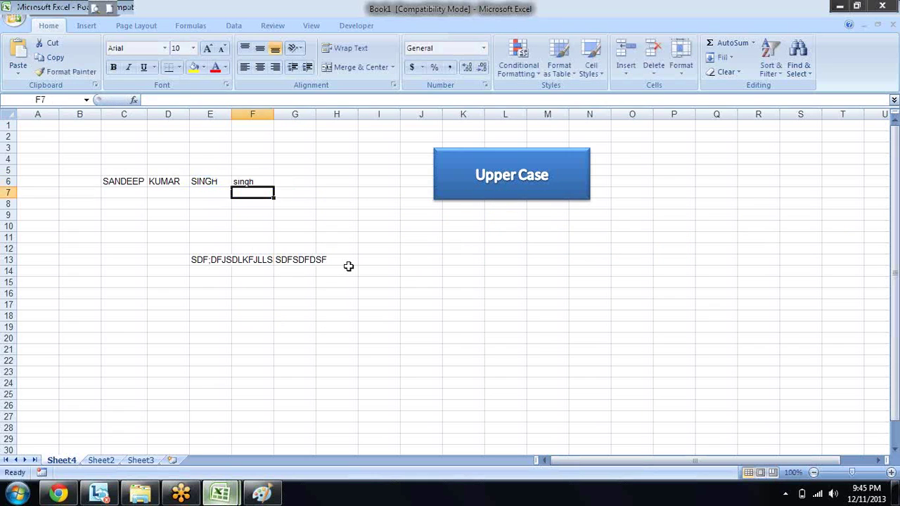
key(Up)
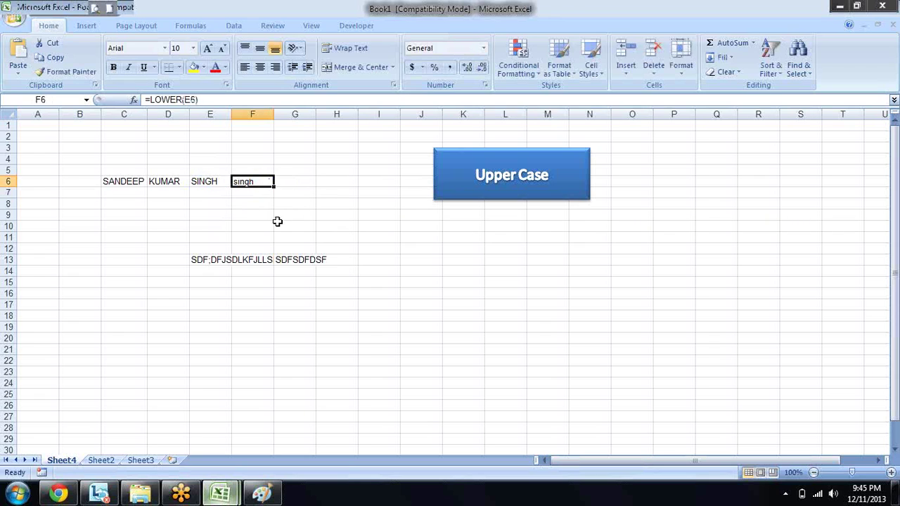
key(Delete)
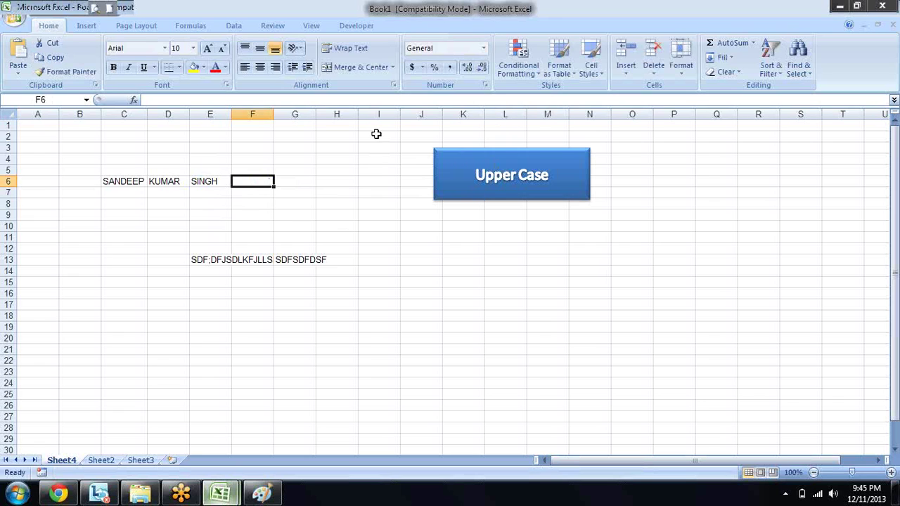
Step: Retype the surname in E6 in lowercase and capitalize it with the Upper Case macro
key(Left)
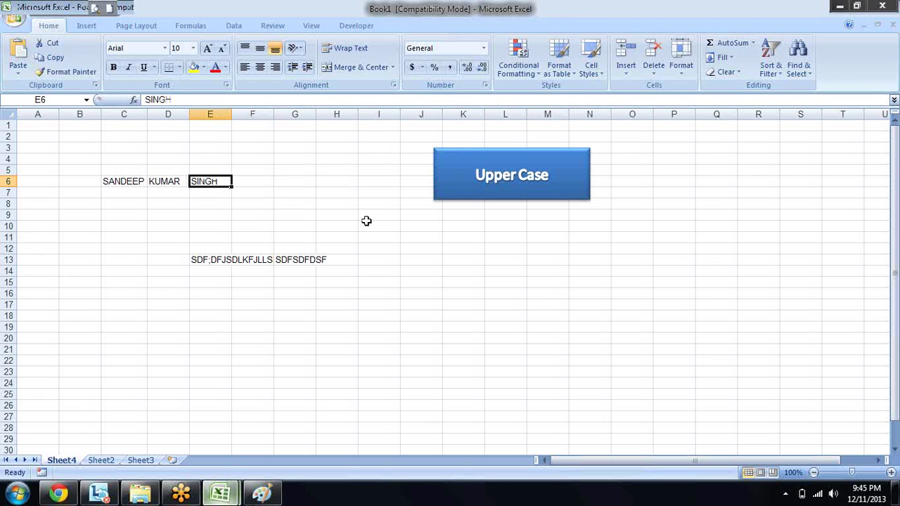
text(S)
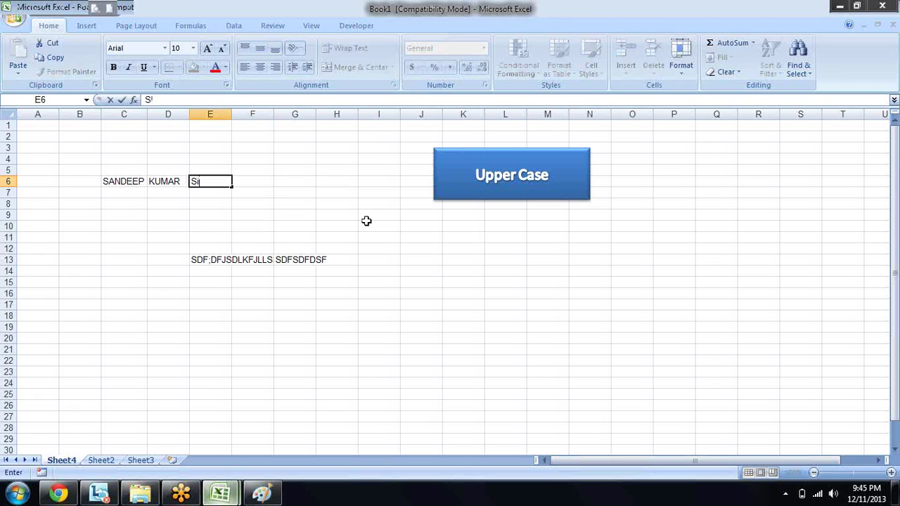
key(Escape)
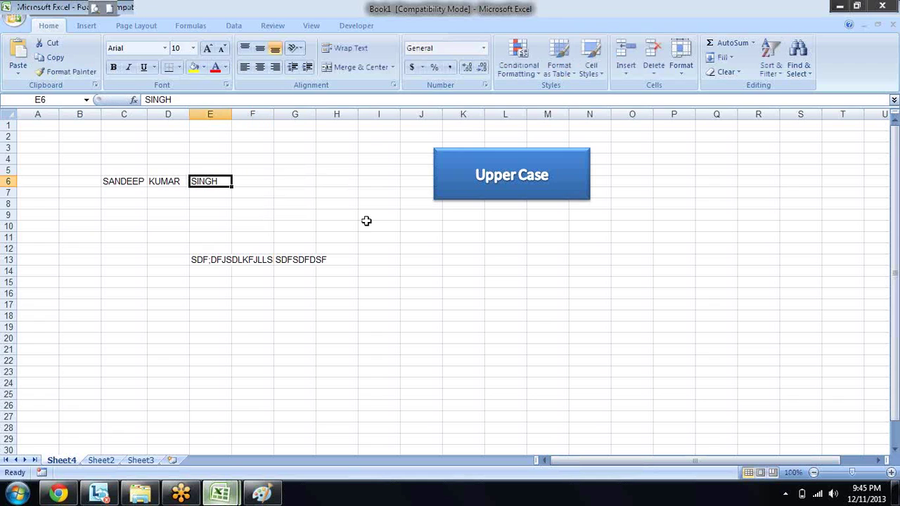
text(singh)
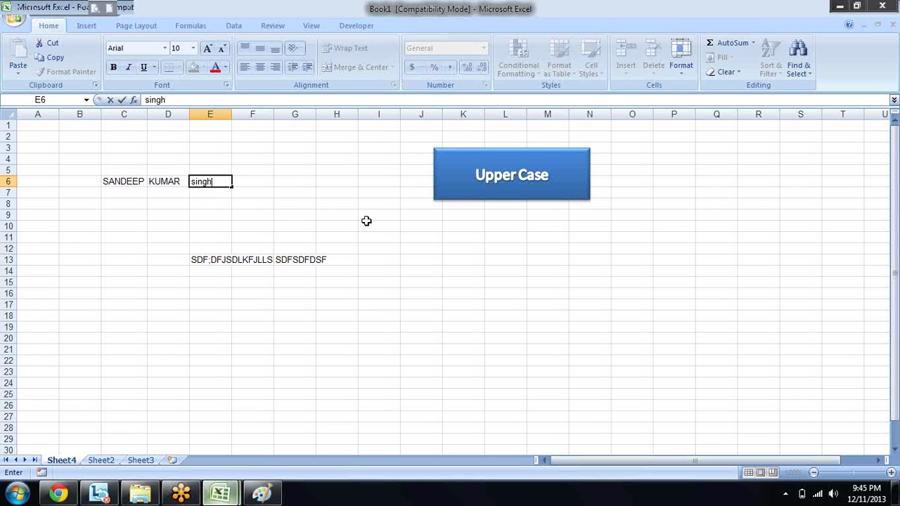
key(Return)
key(Up)
click(553, 176)
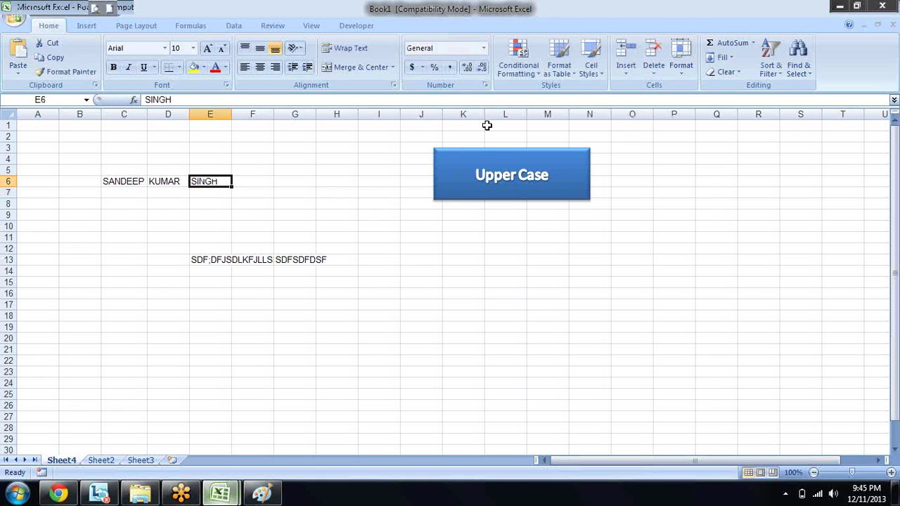
Step: Minimize Excel and the VB editor, then open the extra folder in Windows Explorer
click(848, 5)
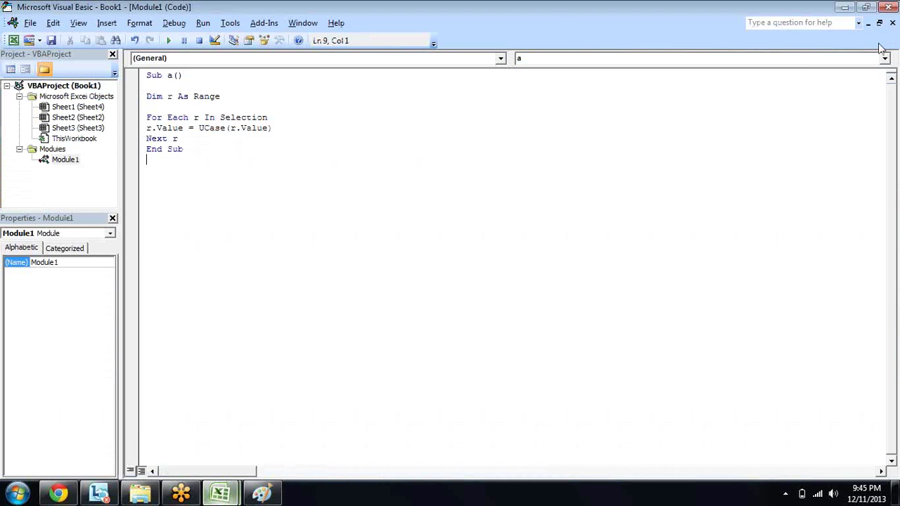
click(843, 7)
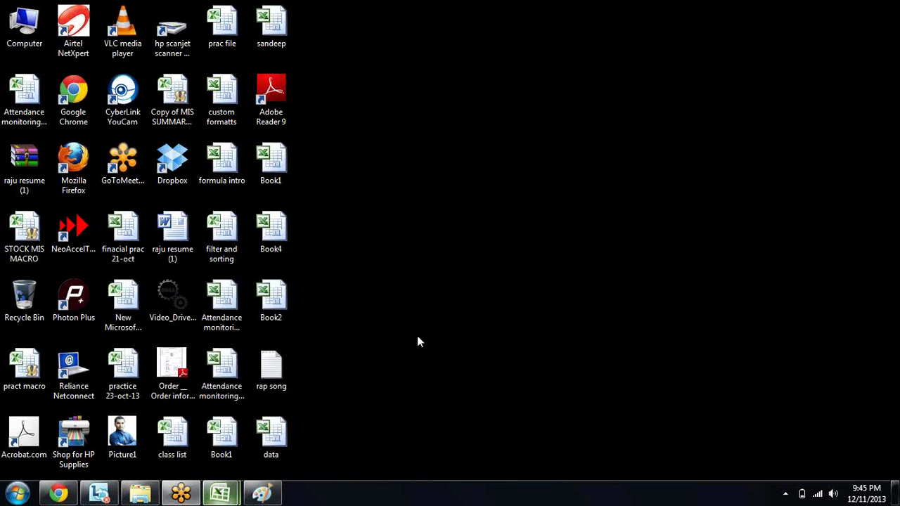
click(140, 493)
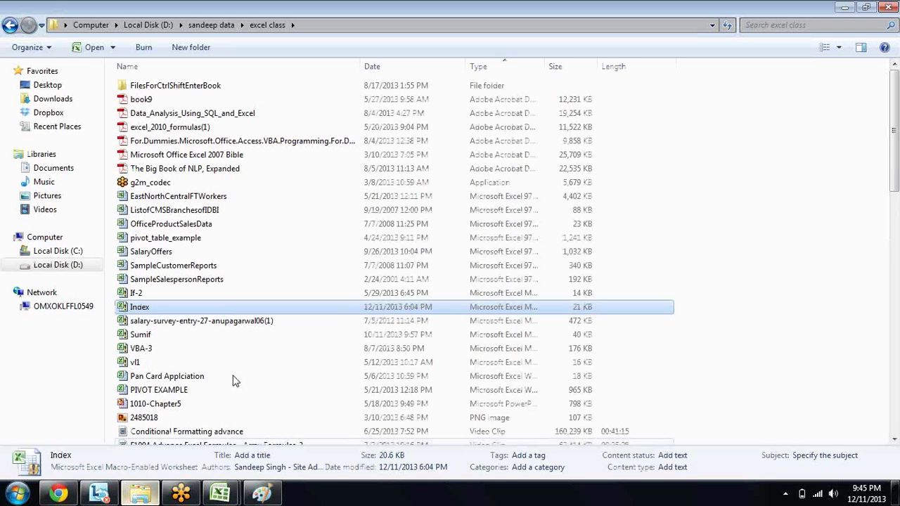
click(210, 25)
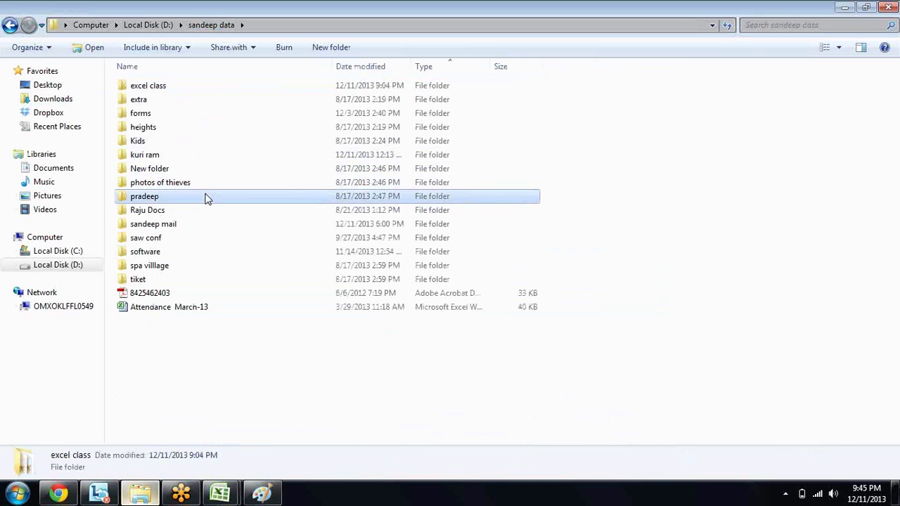
key(Down)
key(Down)
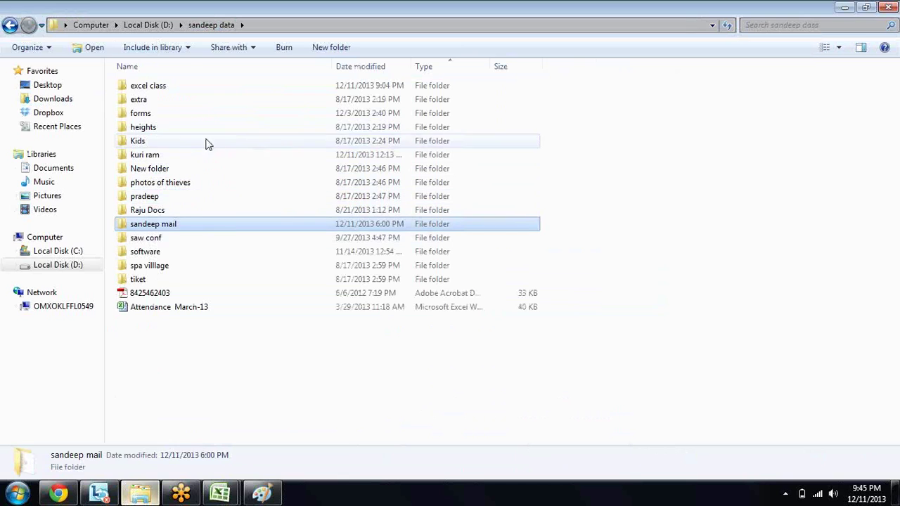
click(165, 99)
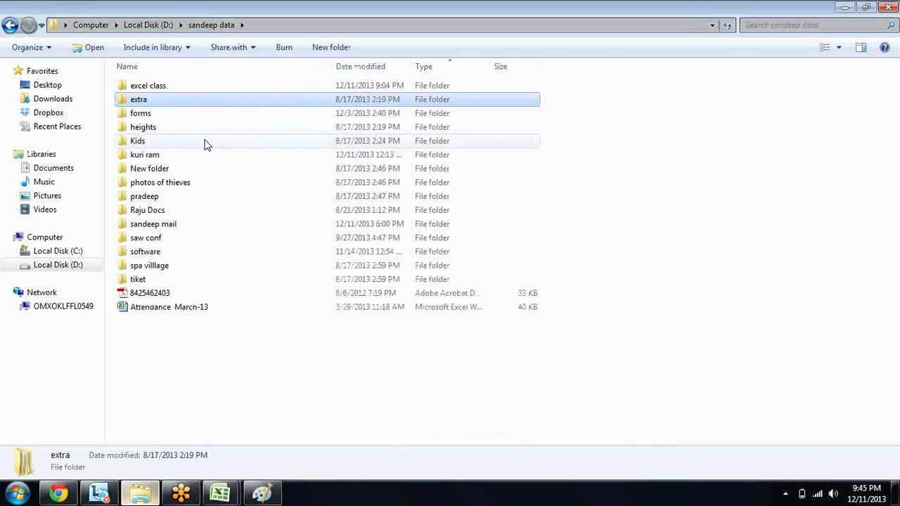
key(s)
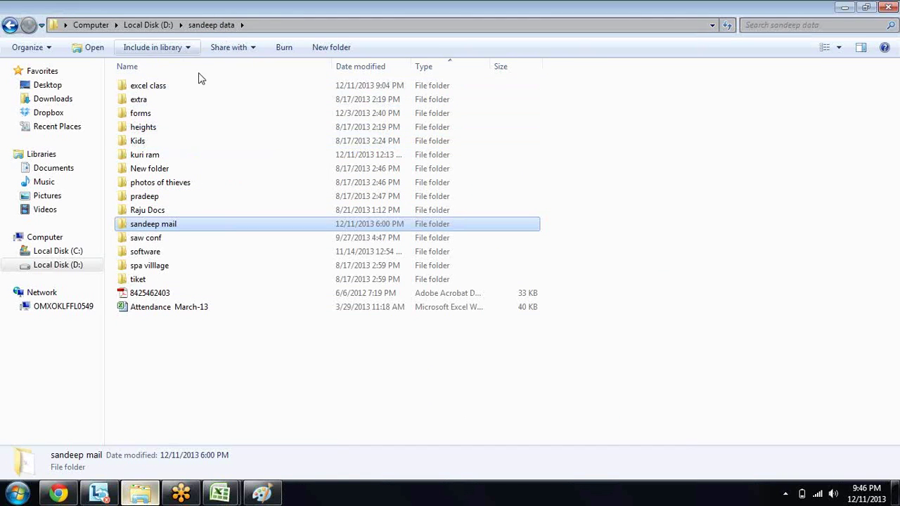
mouse_move(272, 148)
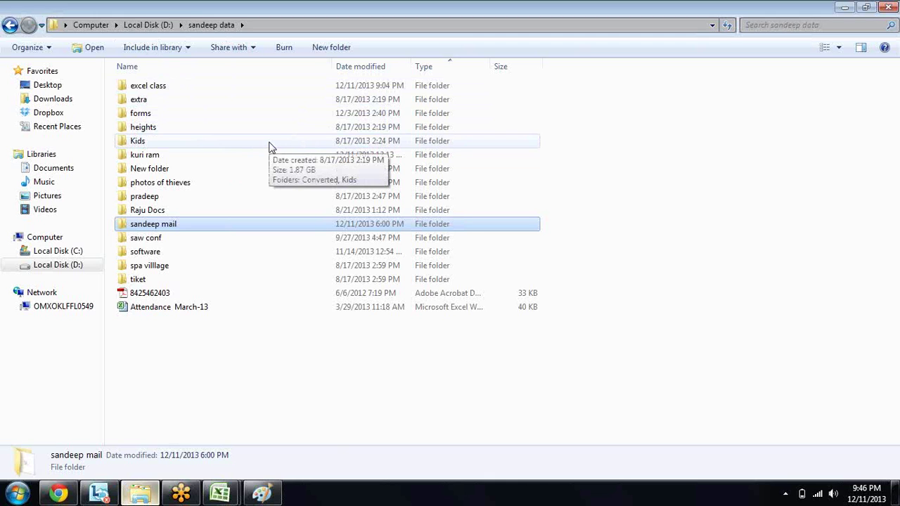
key(e)
key(Down)
key(Return)
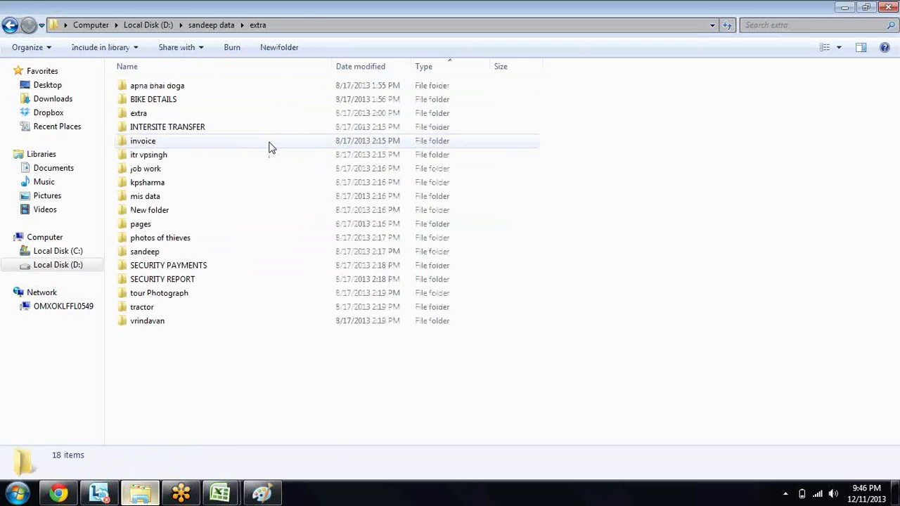
Step: Go through the inner extra, Backup and Oct-13 folders and open STOCK MIS MACRO
key(Down)
key(Down)
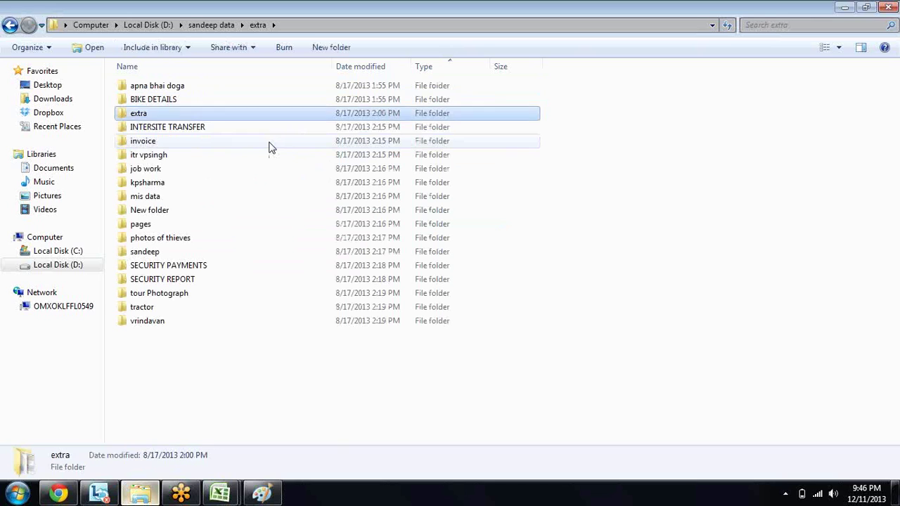
key(Down)
key(Down)
key(Up)
key(Up)
key(Return)
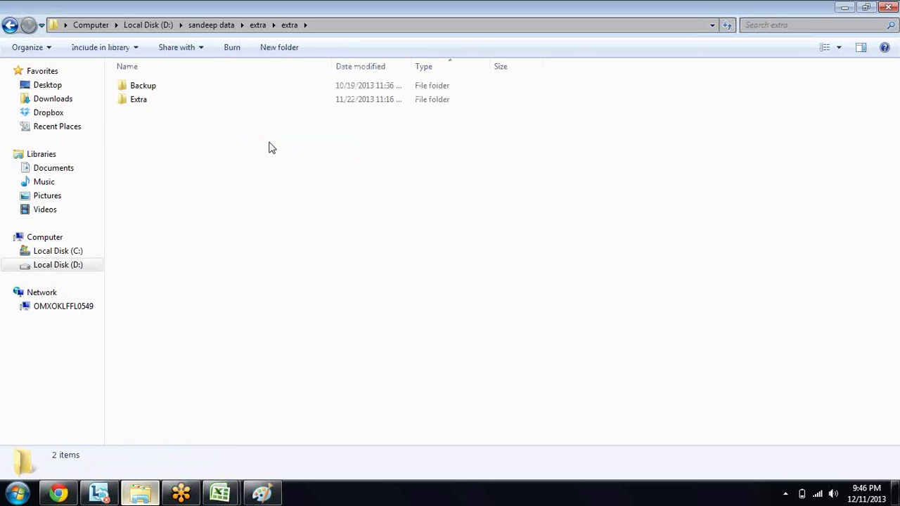
key(Down)
key(Up)
key(Return)
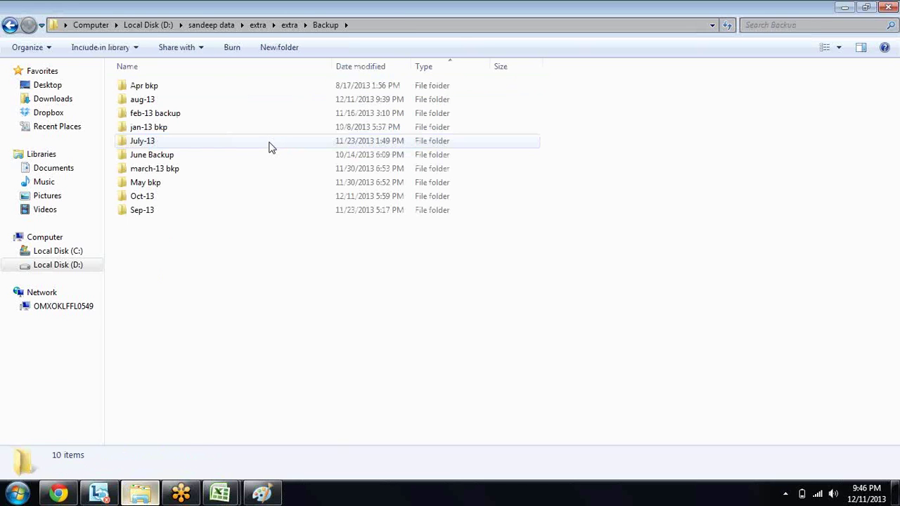
key(Down)
key(Down)
key(Down)
key(Down)
key(Down)
key(Down)
key(Down)
key(Down)
key(Return)
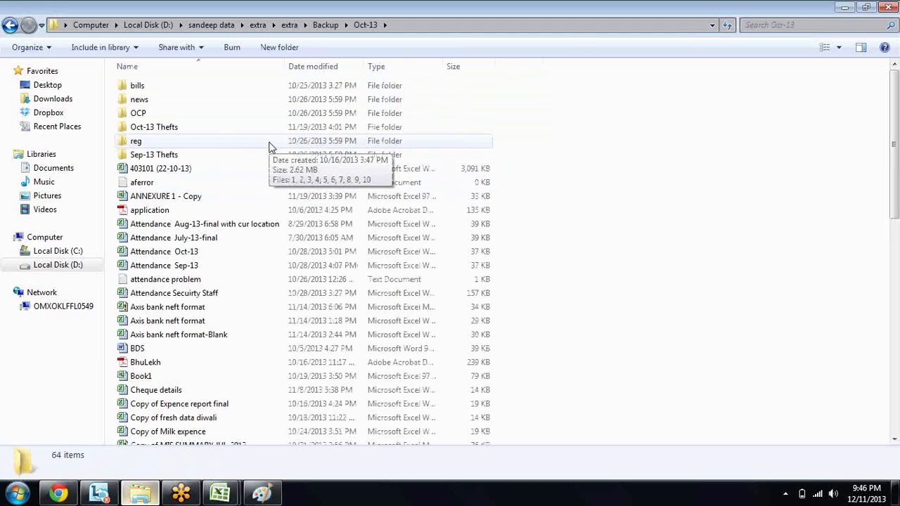
text(sto)
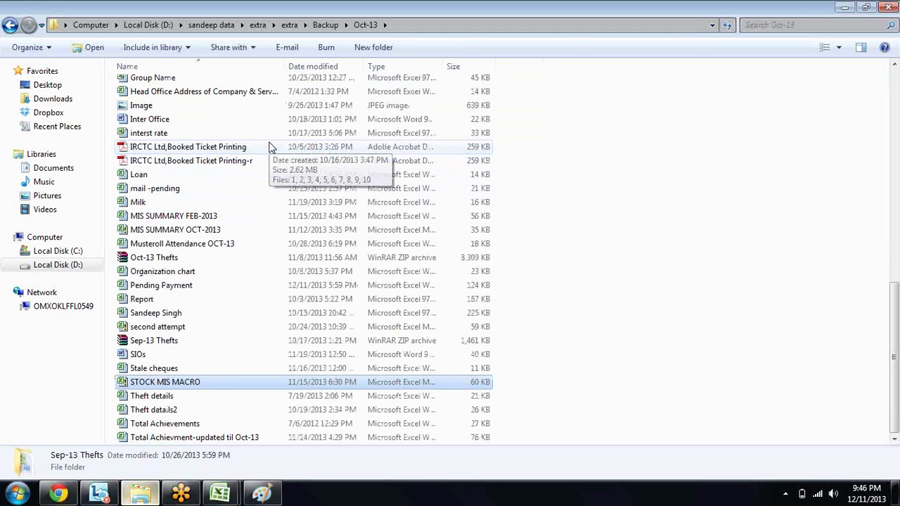
key(Return)
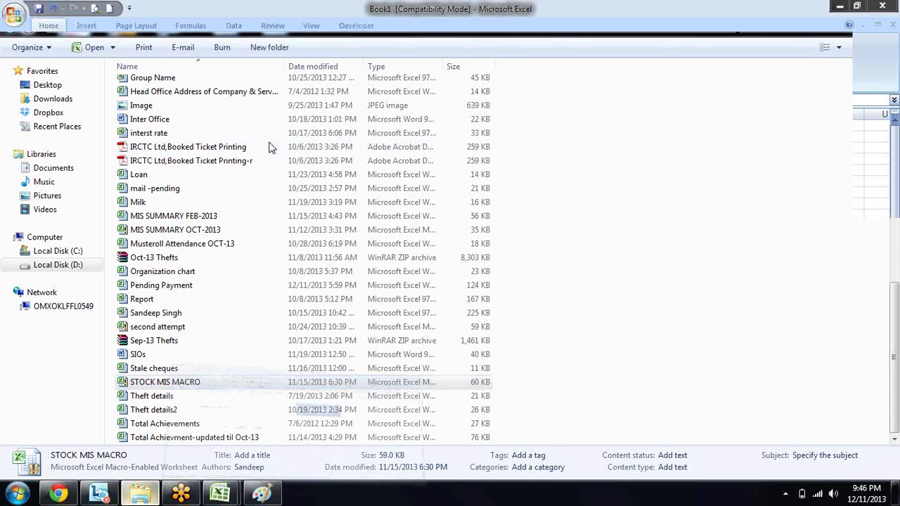
Step: Enable the workbook's macros, then browse to Local Disk (D:) in Browse File and cancel
key(shift+Tab)
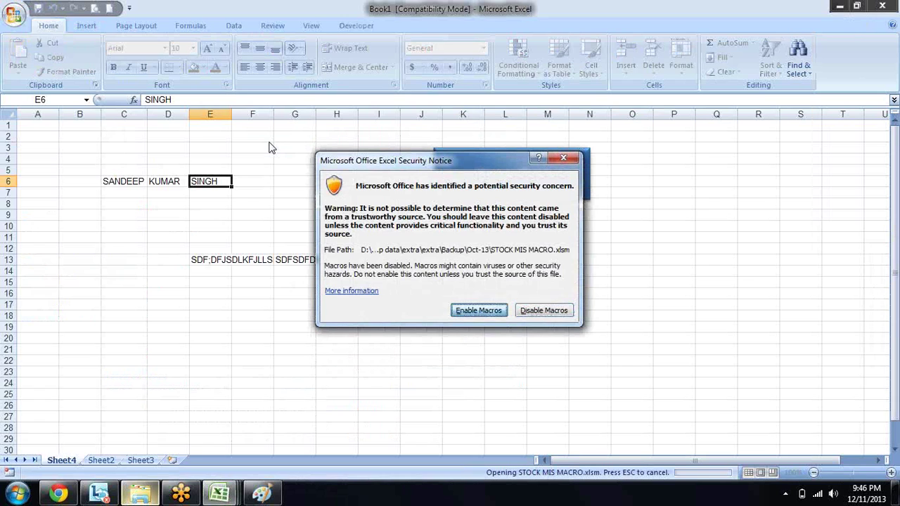
key(Return)
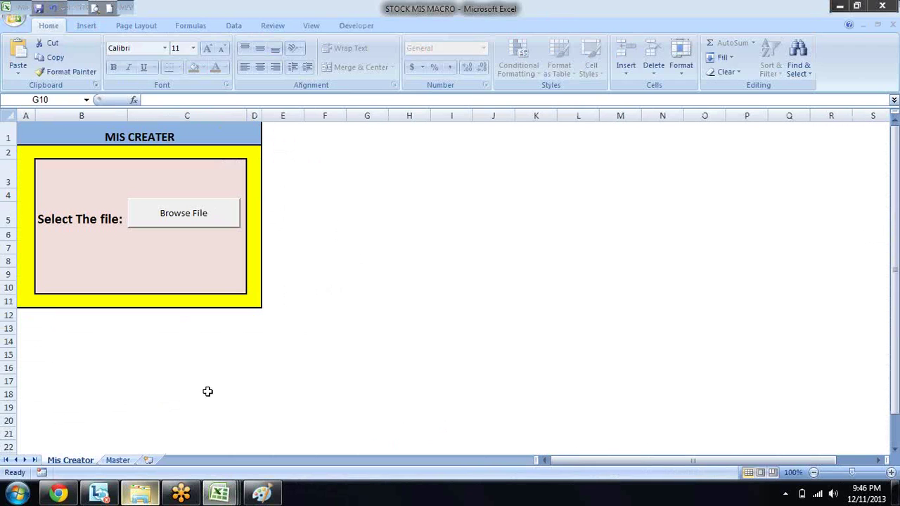
click(203, 223)
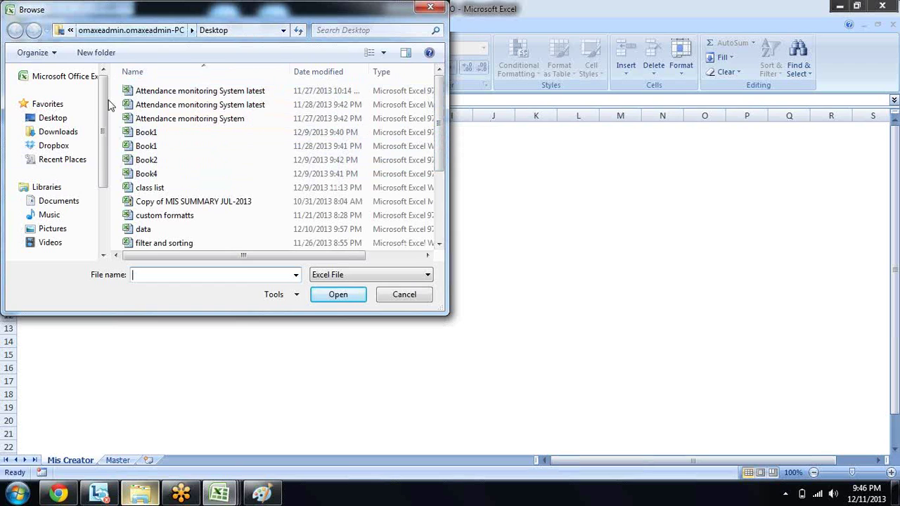
drag(104, 156, 96, 223)
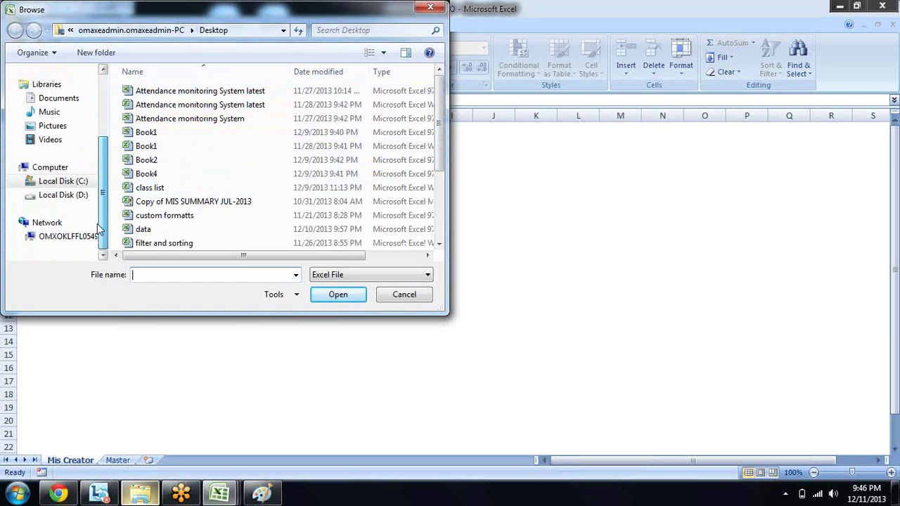
click(77, 195)
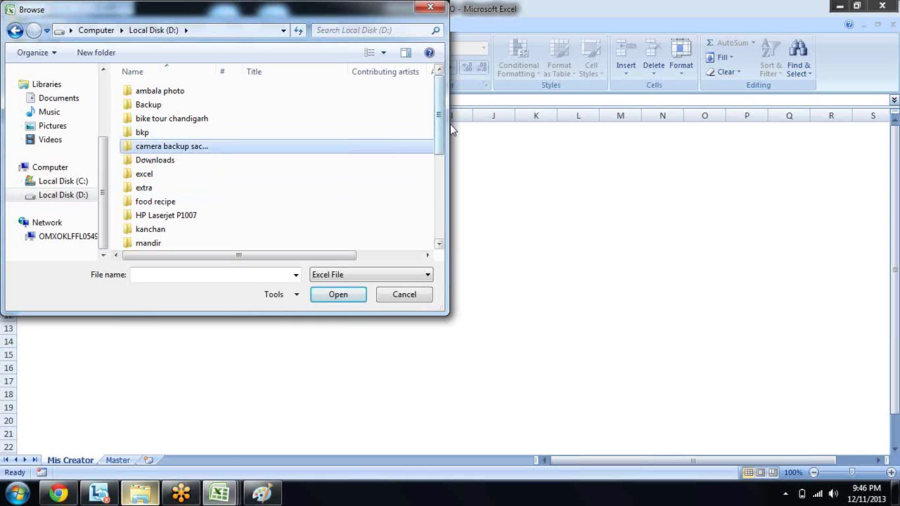
drag(442, 124, 441, 135)
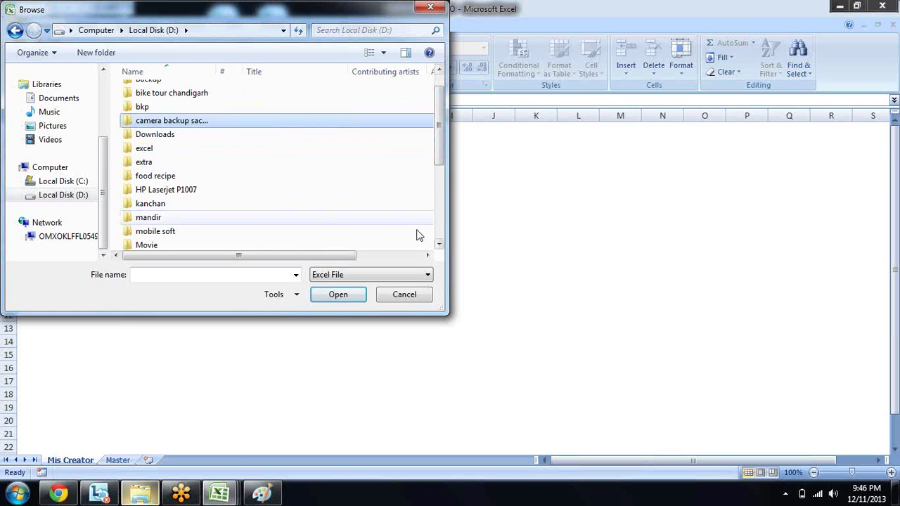
click(422, 295)
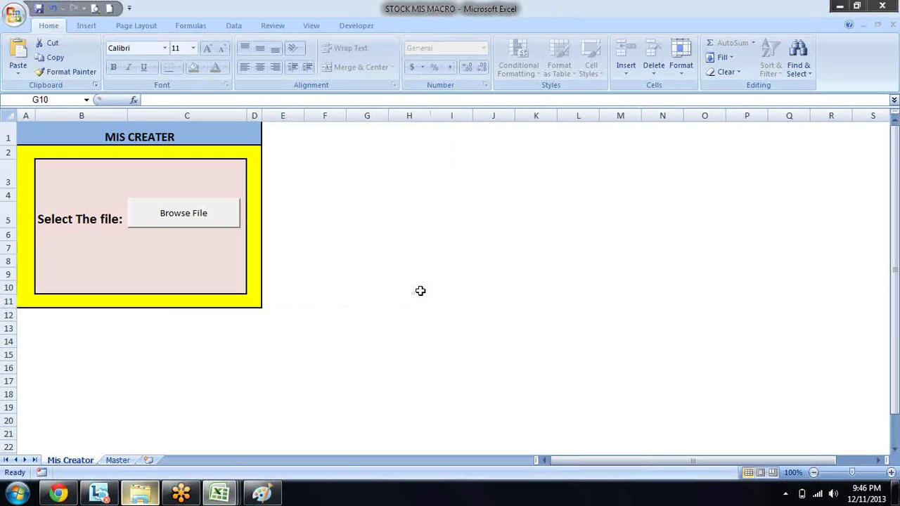
Step: Copy MIS SUMMARY OCT-2013 from the Oct-13 folder to the desktop and open it
key(super+d)
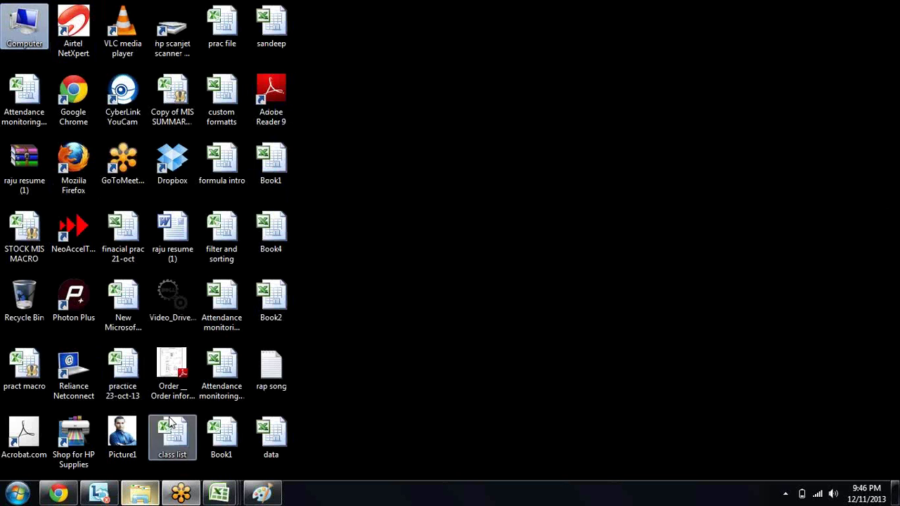
click(140, 495)
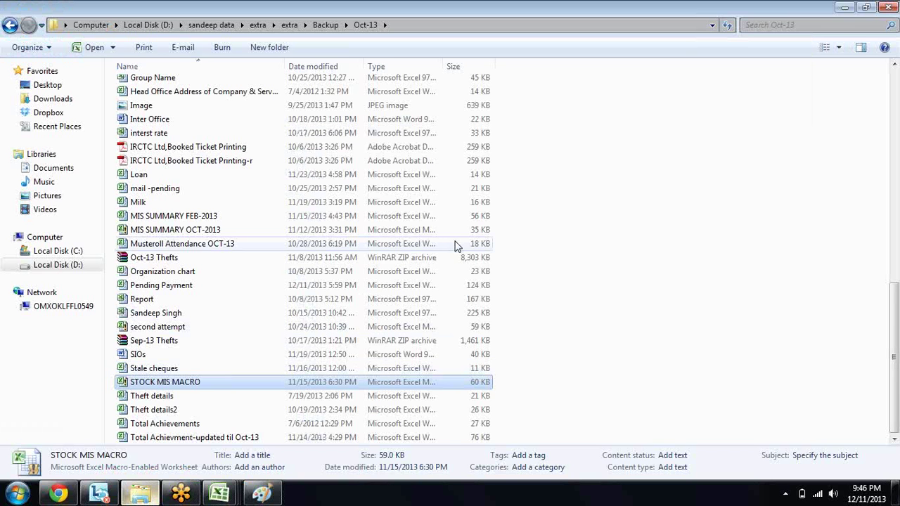
key(m)
key(m)
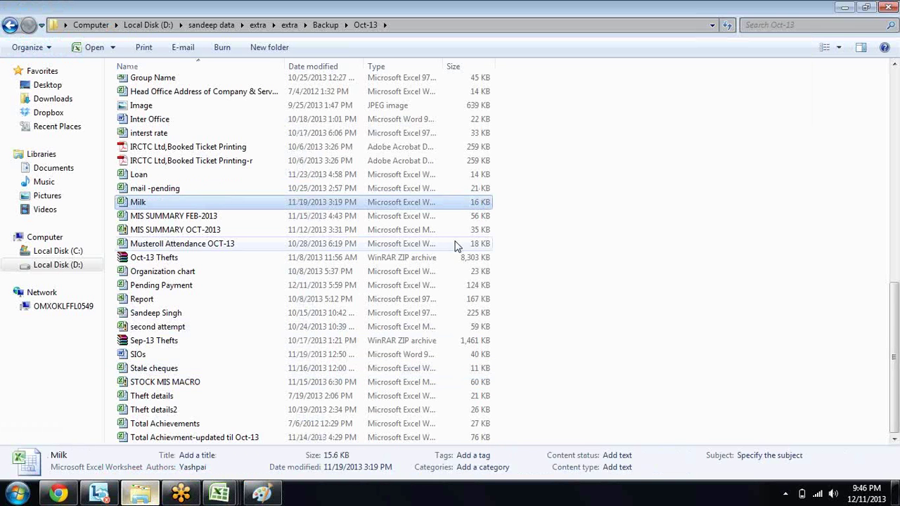
key(m)
key(m)
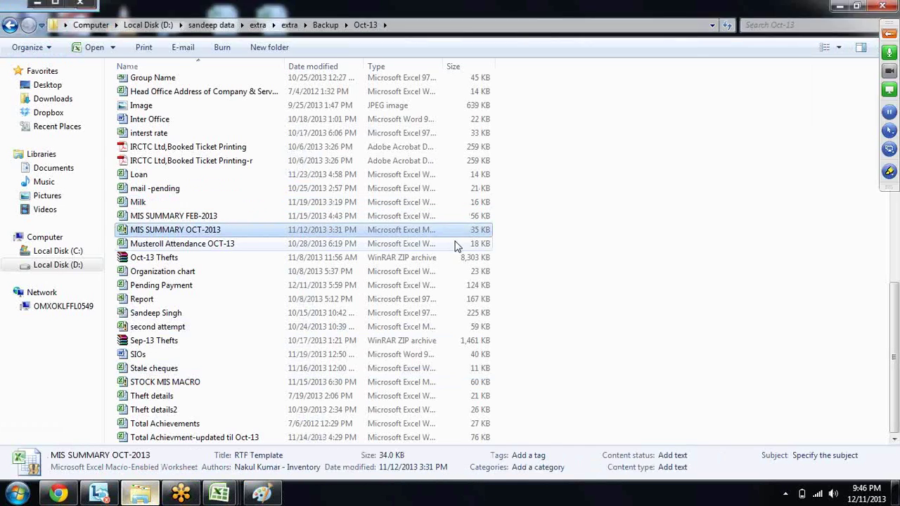
key(super+d)
key(ctrl+v)
double_click(342, 36)
Step: View the BHANU, JAGDAMBA and BUILDHOME sheets, inspecting BUILDHOME's project rows B4:F6
key(Up)
key(Up)
key(Up)
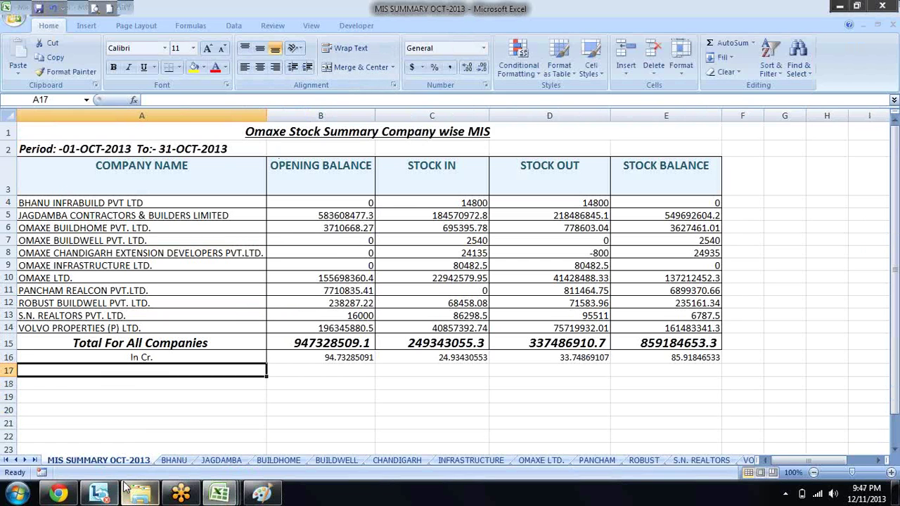
click(169, 460)
click(217, 460)
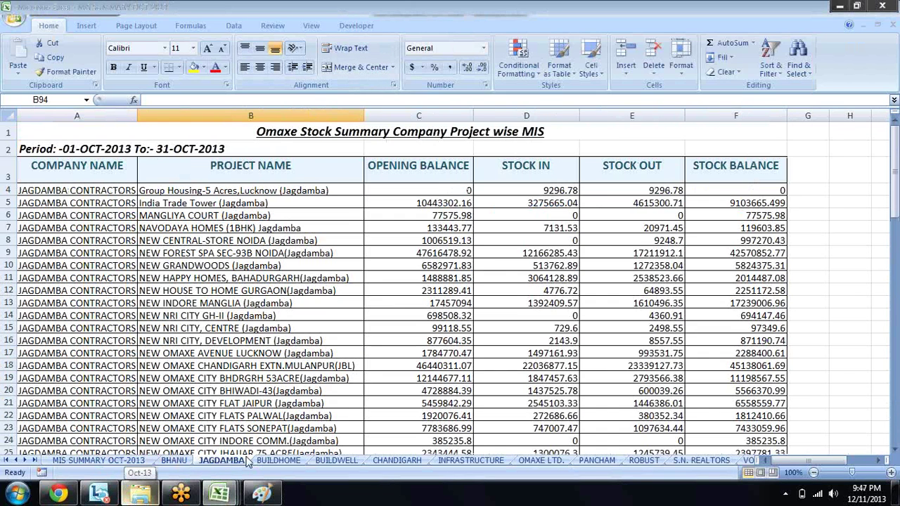
click(278, 461)
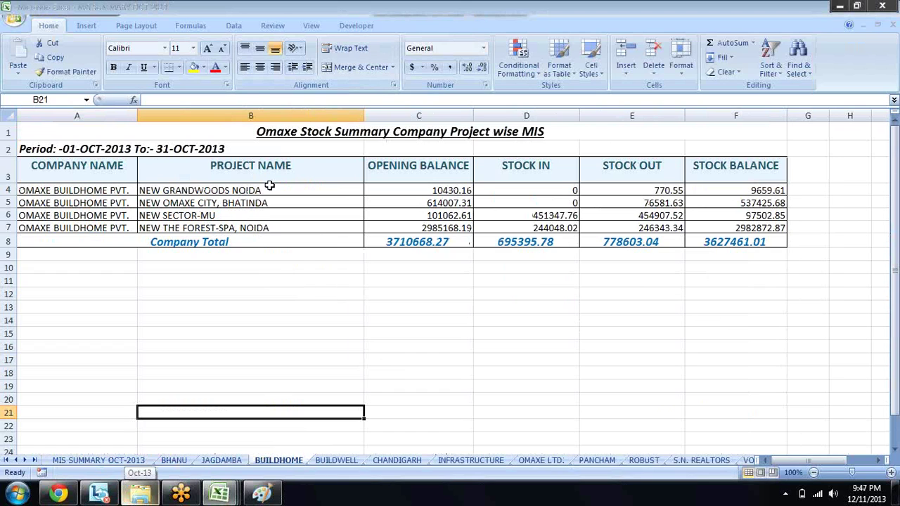
drag(267, 190, 267, 215)
click(438, 213)
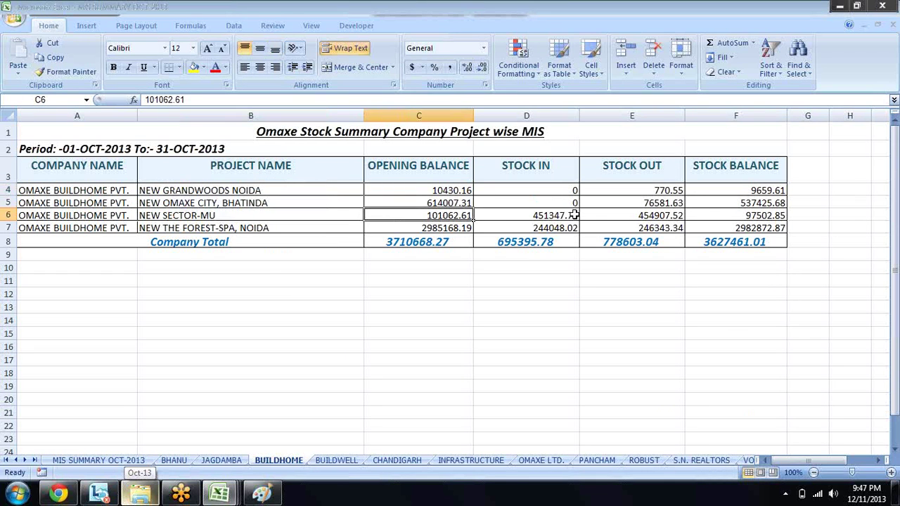
click(573, 215)
click(632, 225)
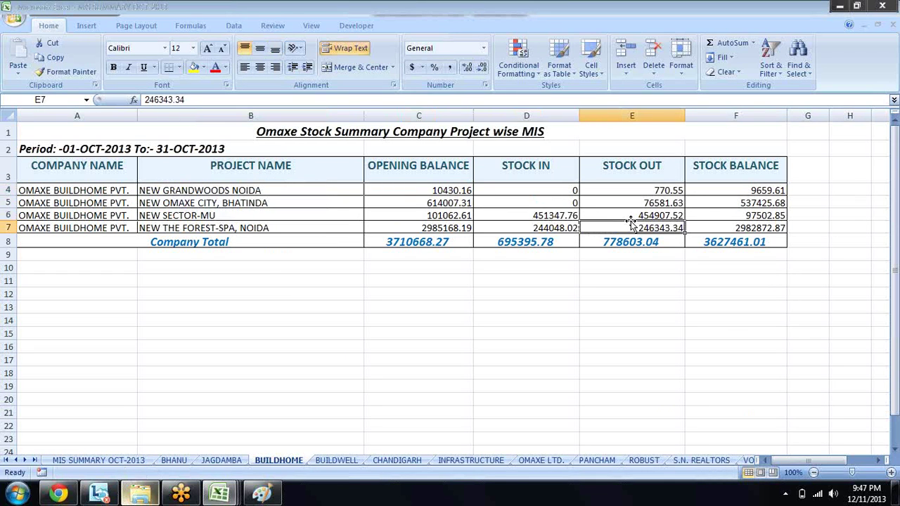
click(740, 210)
drag(331, 193, 702, 226)
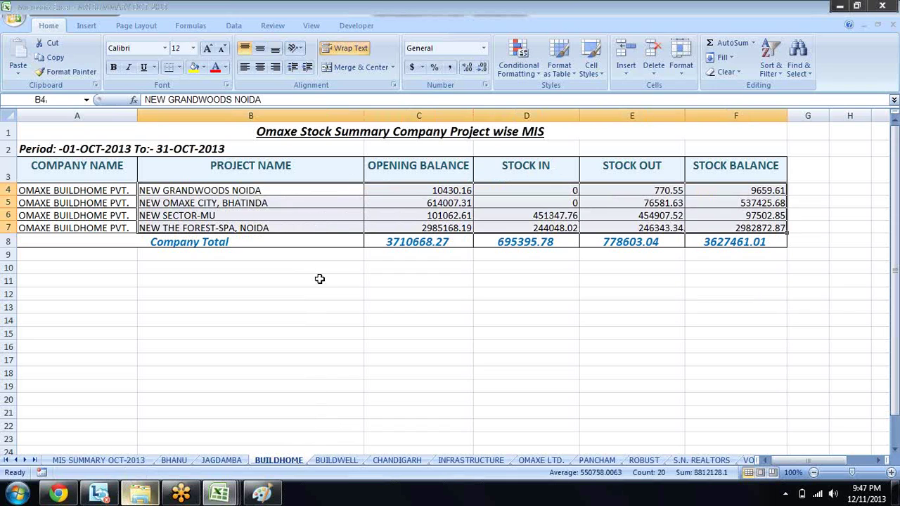
Step: Browse the BUILDWELL through VOLVO sheets, checking VOLVO's project names and opening balance in C5
click(340, 458)
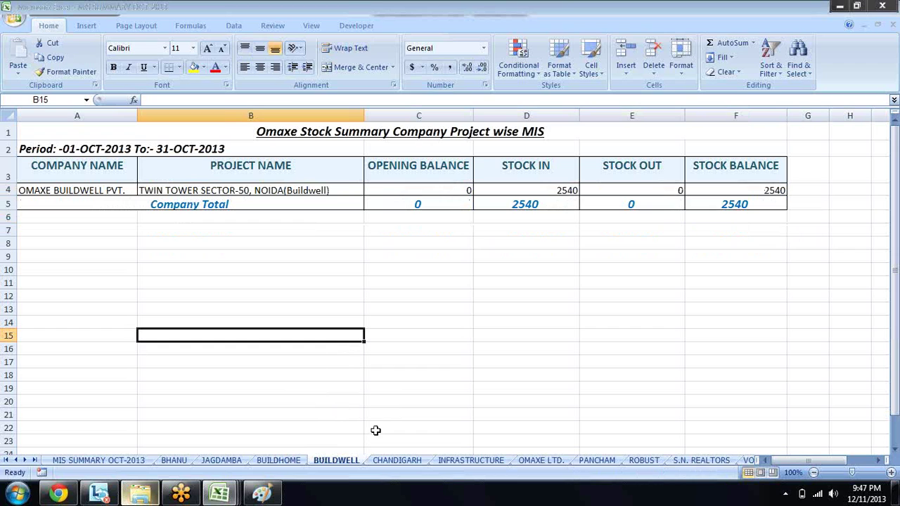
click(304, 461)
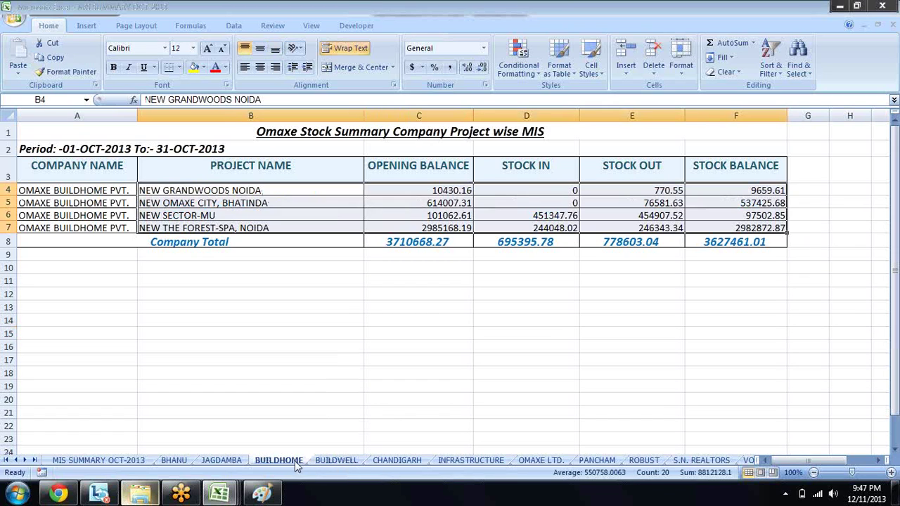
click(398, 460)
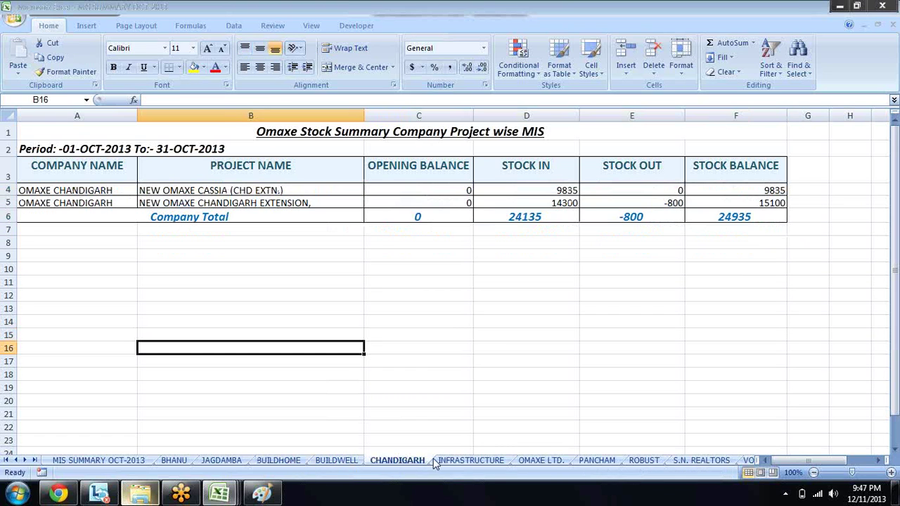
click(496, 460)
click(545, 460)
click(599, 461)
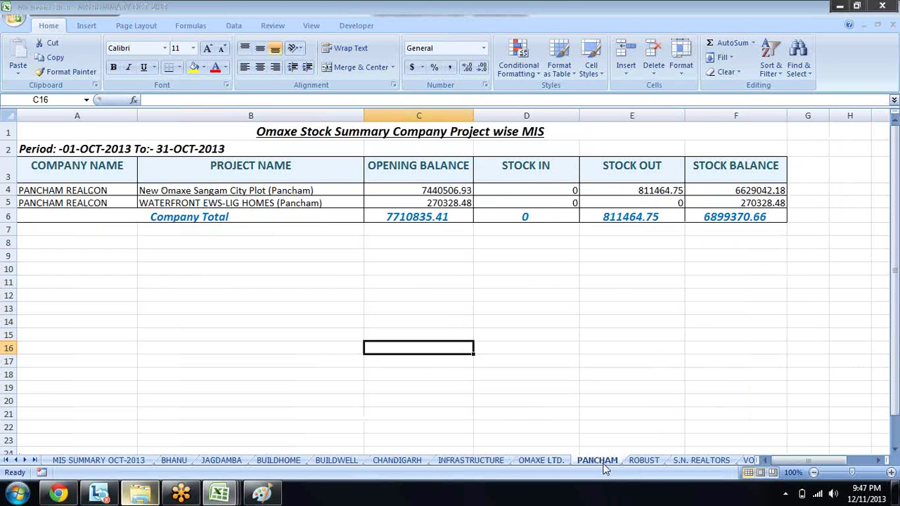
click(659, 461)
click(700, 461)
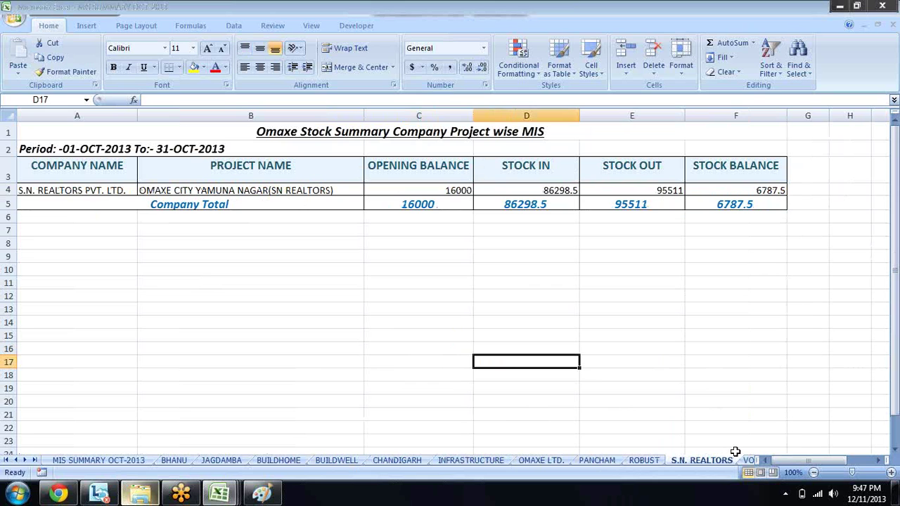
click(746, 461)
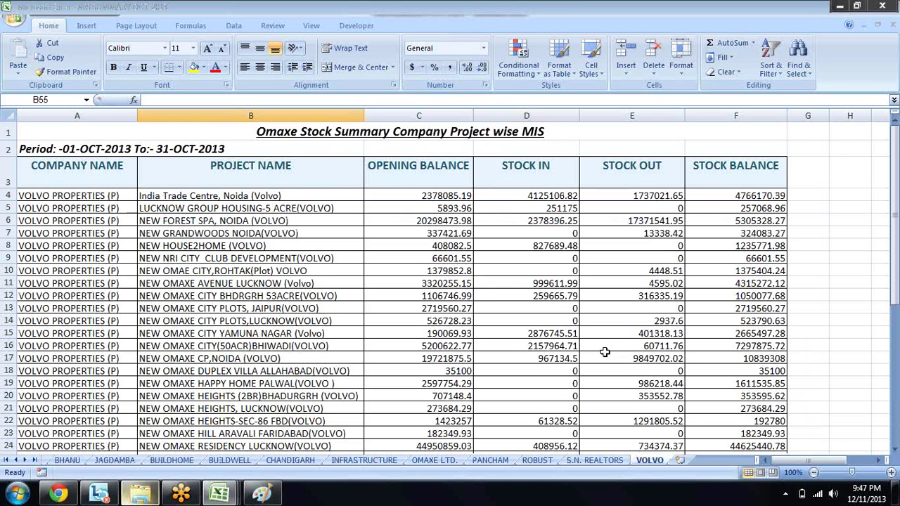
drag(320, 196, 321, 234)
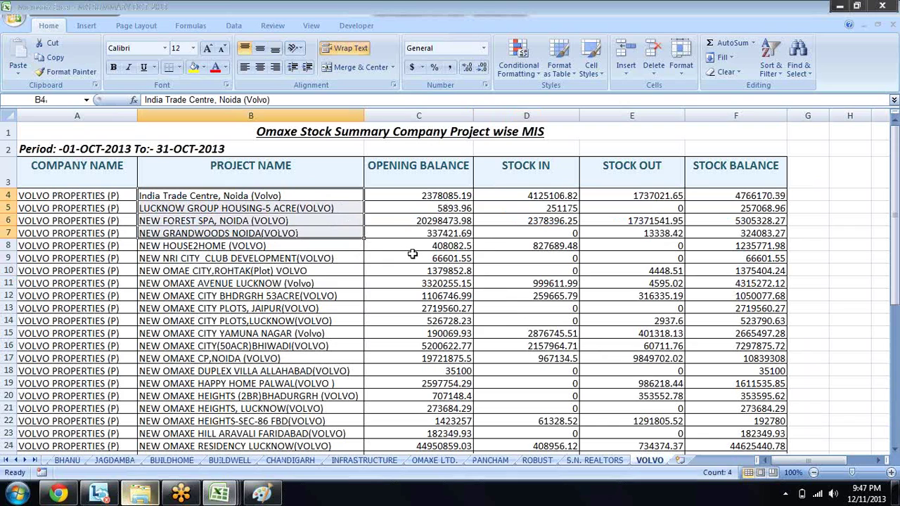
click(401, 205)
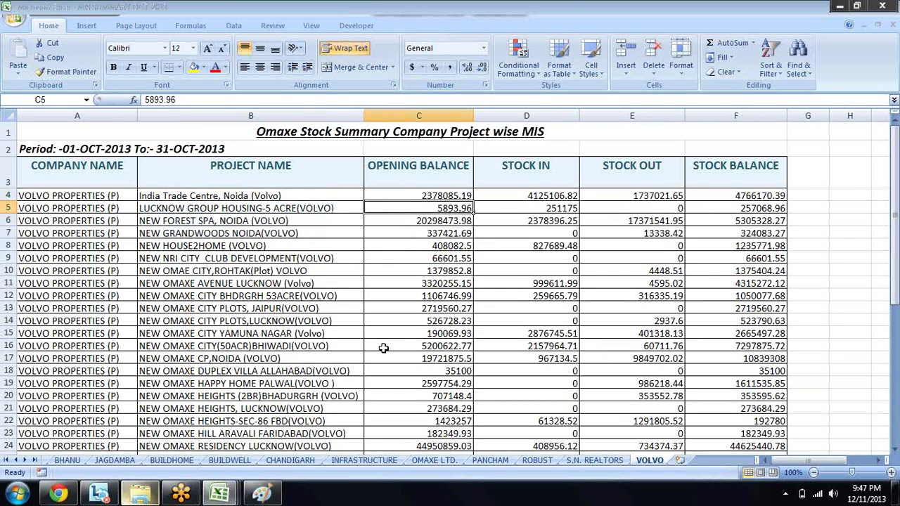
Step: Step back through CHANDIGARH and BUILDHOME to BHANU, scrolling tabs to the first
click(290, 459)
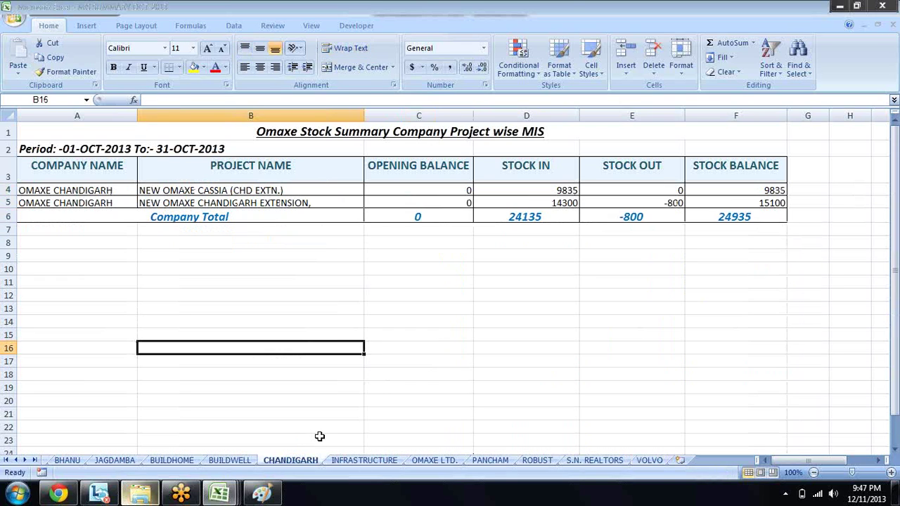
click(242, 459)
click(174, 459)
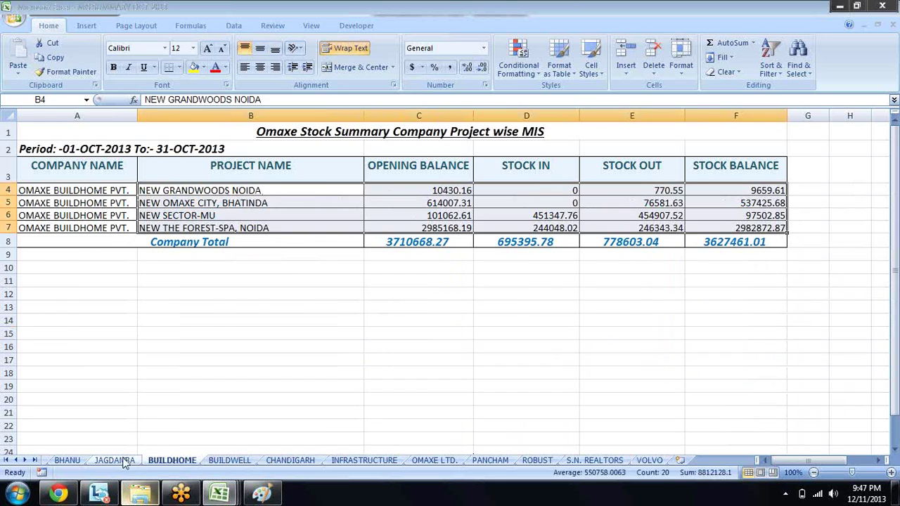
click(119, 459)
click(71, 459)
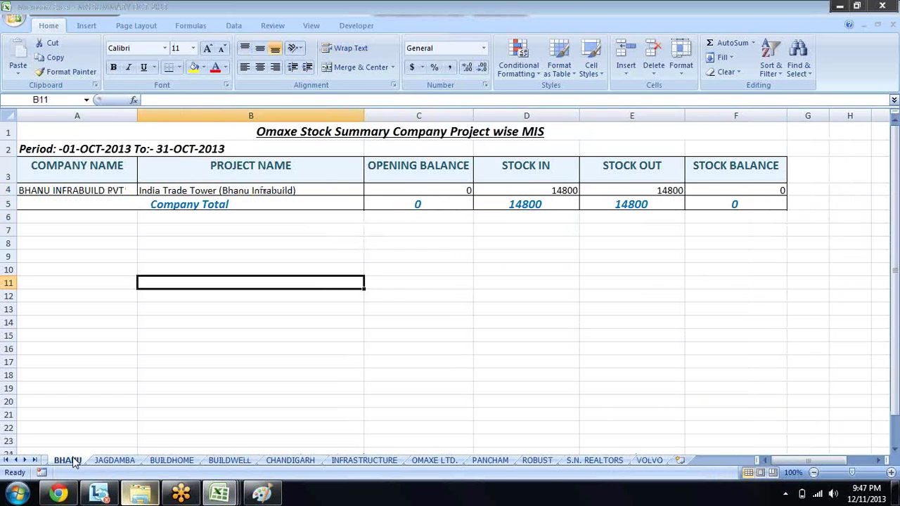
click(7, 459)
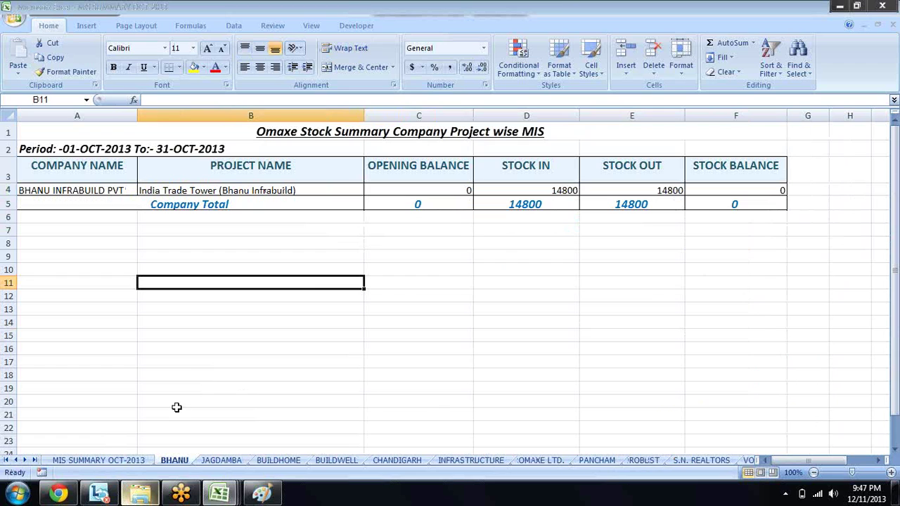
Step: In STOCK MIS MACRO, use Browse File to pick Desktop's MIS SUMMARY OCT-2013 and generate the report
mouse_move(239, 495)
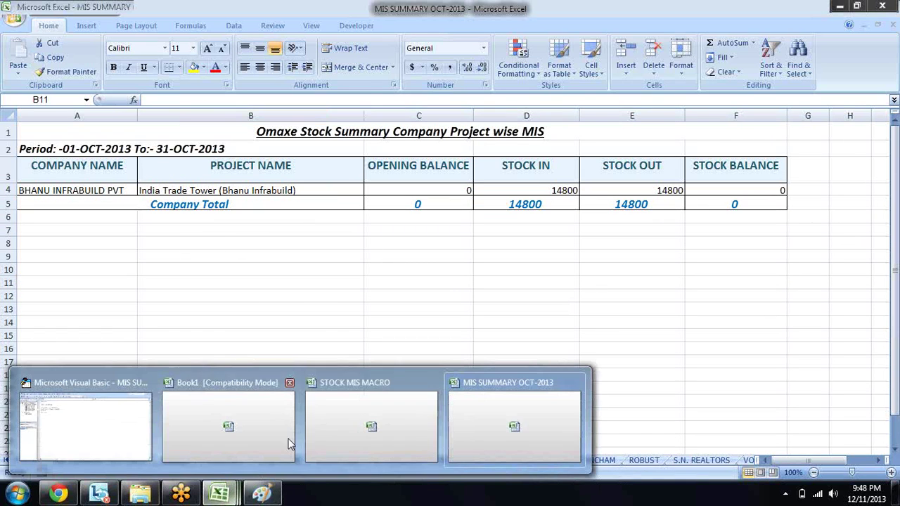
click(370, 402)
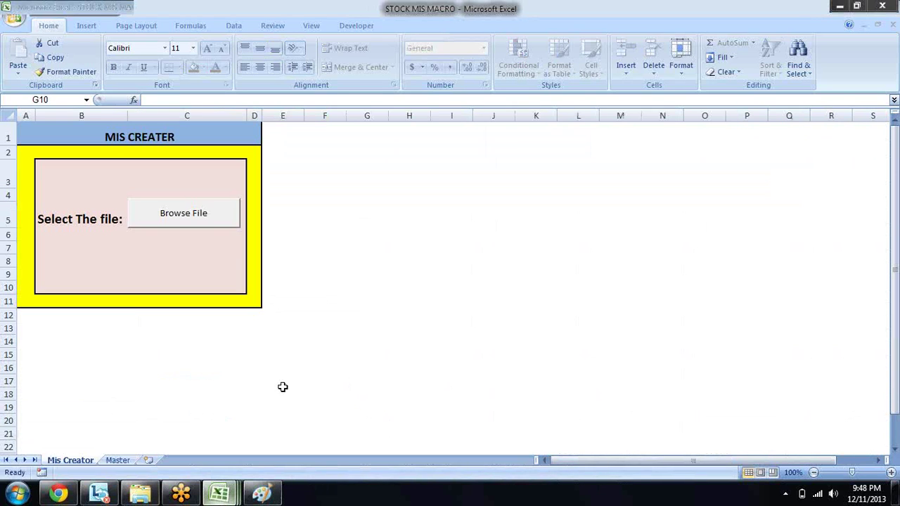
click(213, 216)
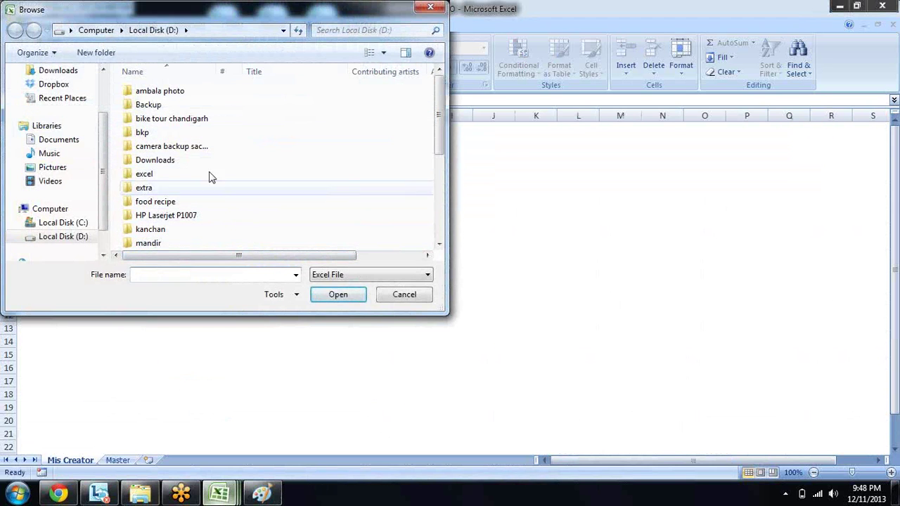
drag(106, 141, 102, 80)
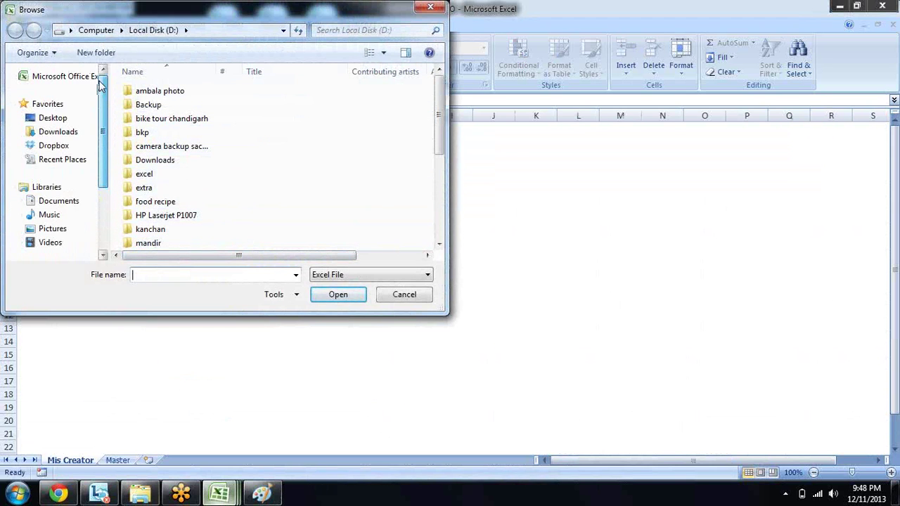
click(79, 118)
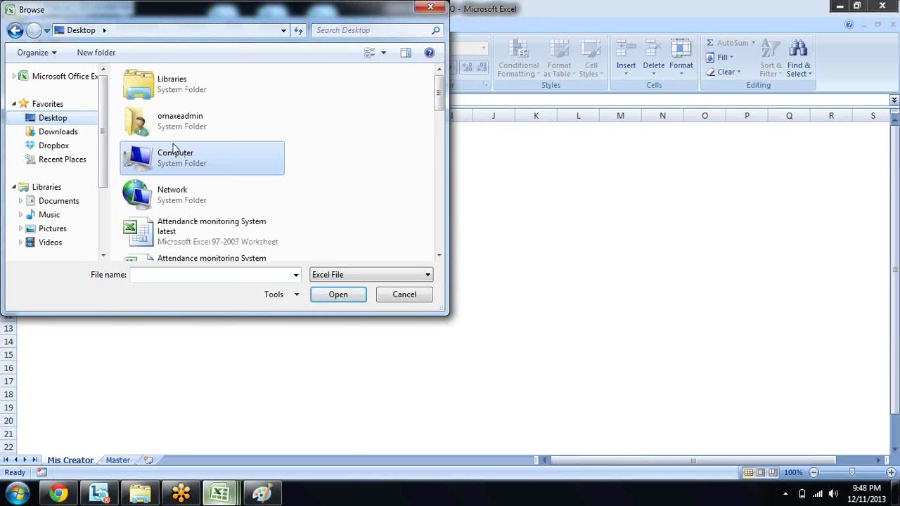
key(m)
key(Down)
key(Up)
key(Return)
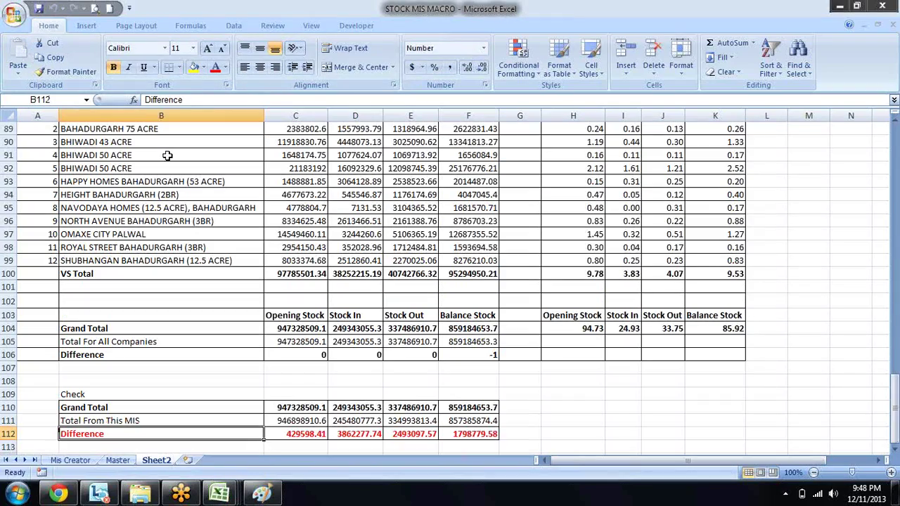
key(Up)
key(Up)
key(Up)
key(Up)
key(Up)
key(Up)
key(Up)
key(Up)
key(Up)
key(Up)
key(Up)
key(Up)
key(Up)
key(Up)
key(Up)
key(Up)
key(Up)
key(Up)
key(Up)
key(Up)
key(Up)
key(Up)
key(Up)
key(Up)
key(Down)
key(Down)
key(Down)
drag(309, 180, 464, 202)
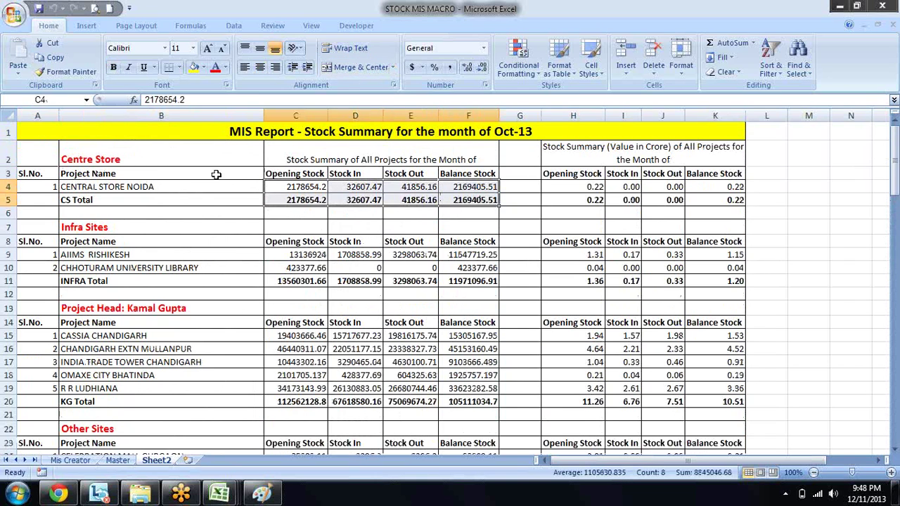
click(208, 154)
click(190, 214)
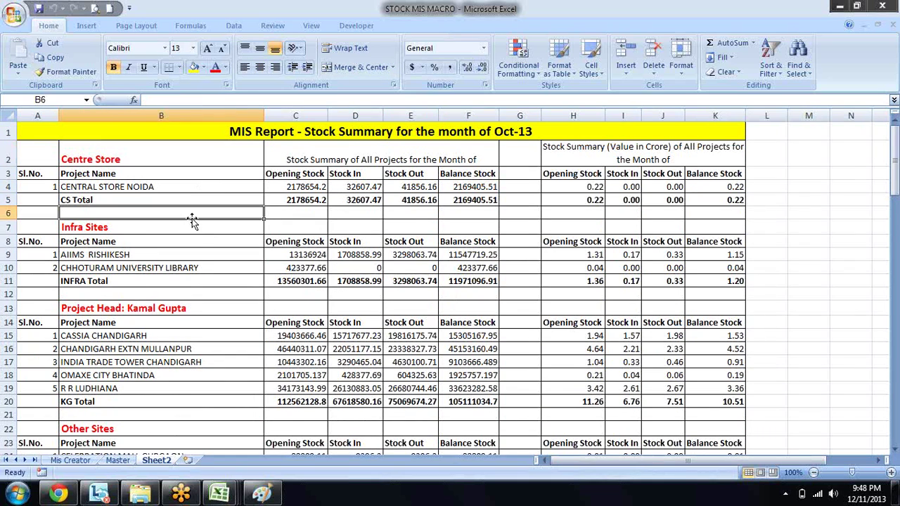
click(192, 311)
click(191, 425)
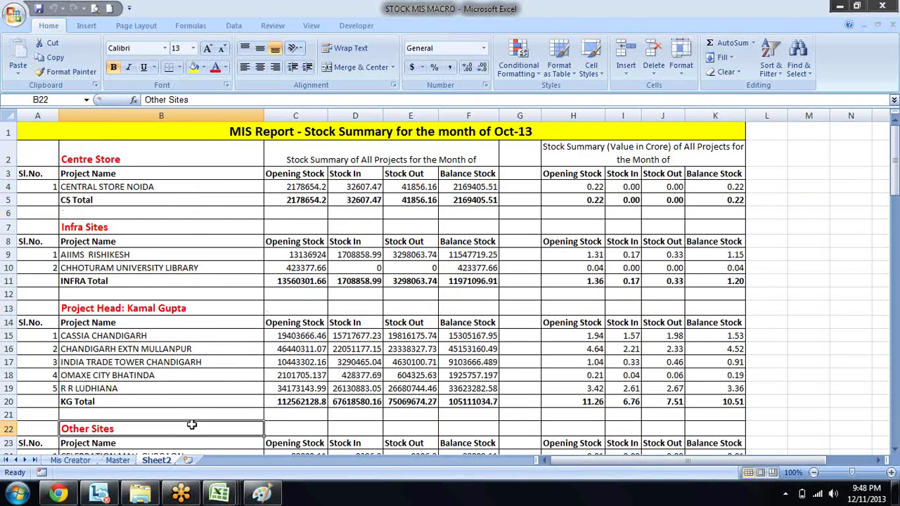
click(596, 268)
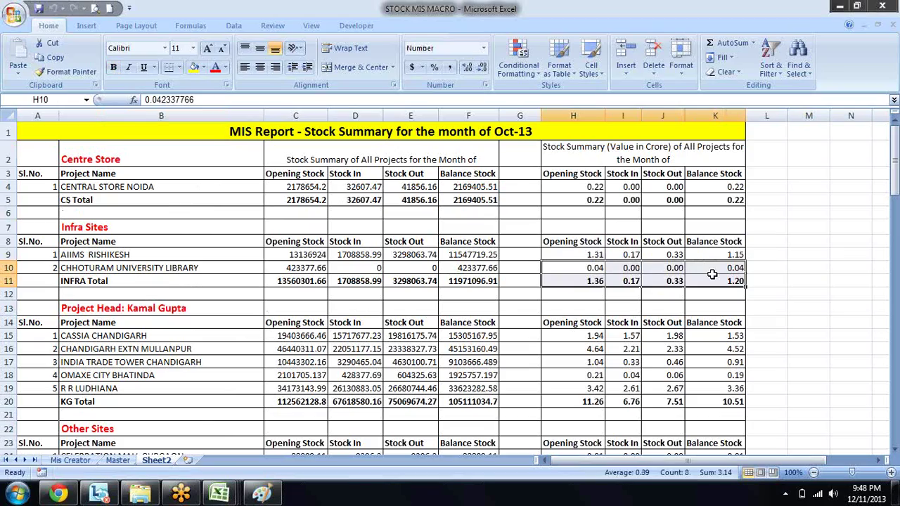
Step: Move from the report title down to the check section and select its Difference row
click(528, 134)
key(Down)
key(Down)
key(Down)
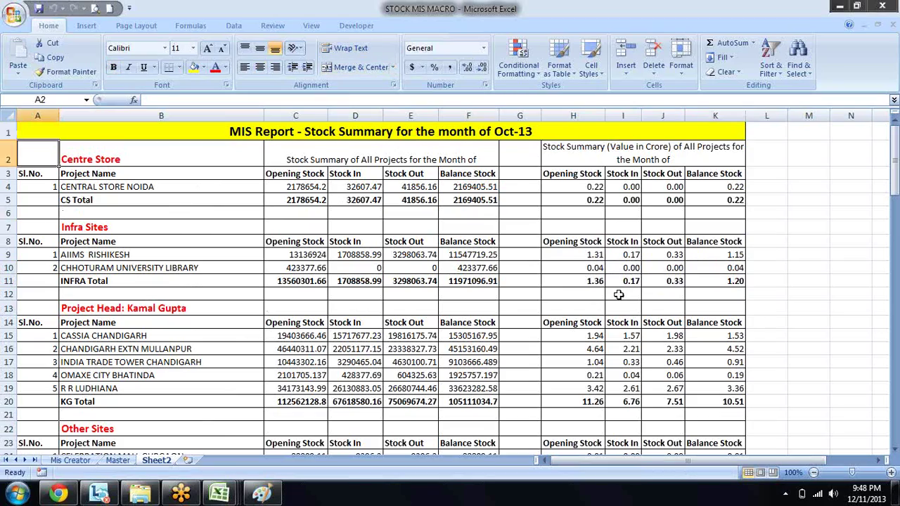
key(Down)
key(Down)
key(Down)
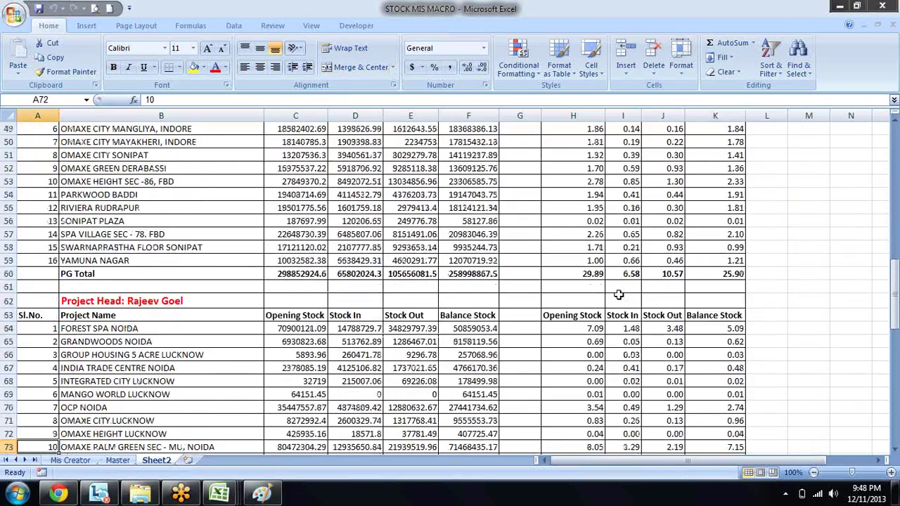
key(Down)
key(Down)
key(Down)
key(Down)
key(Down)
key(Down)
key(Down)
key(Down)
key(Down)
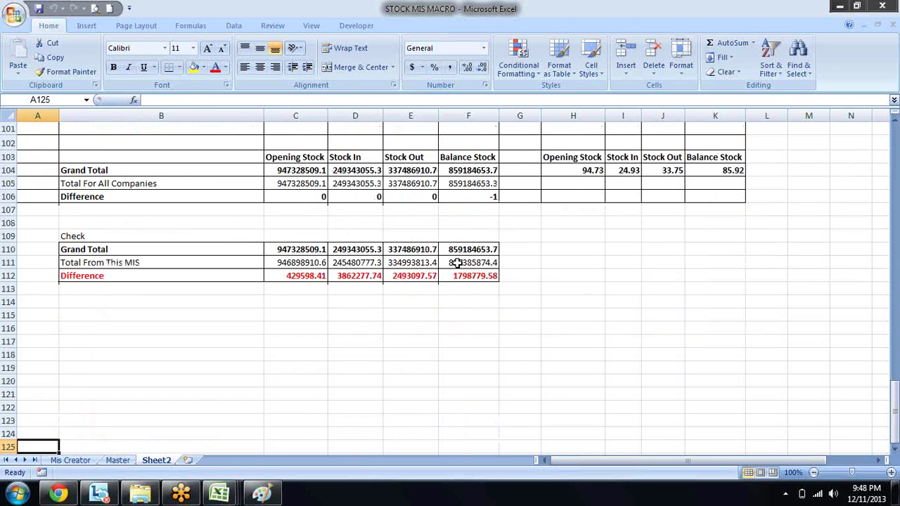
drag(475, 277, 161, 275)
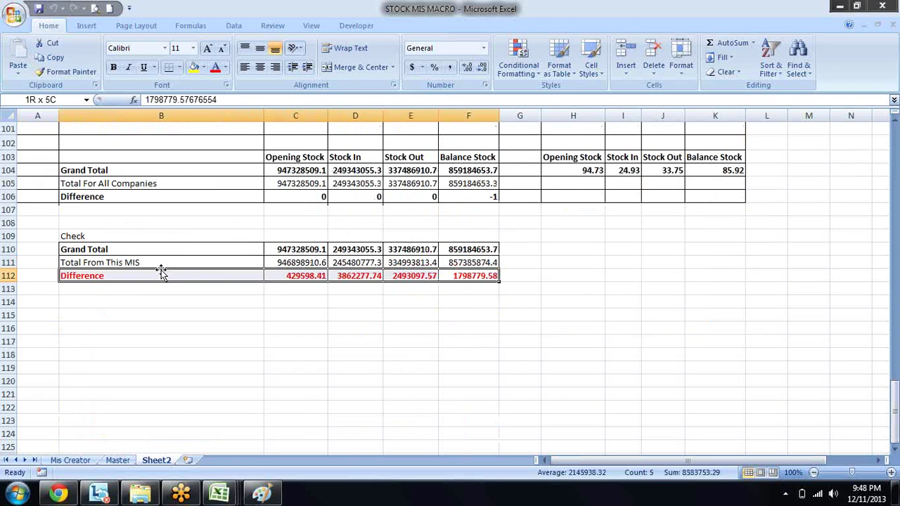
key(Up)
key(Up)
key(Up)
key(Up)
key(Up)
key(Up)
key(Up)
key(Up)
key(Up)
key(Up)
Step: On the Master sheet, select project names, group names and project head codes for rows 22–27
click(127, 460)
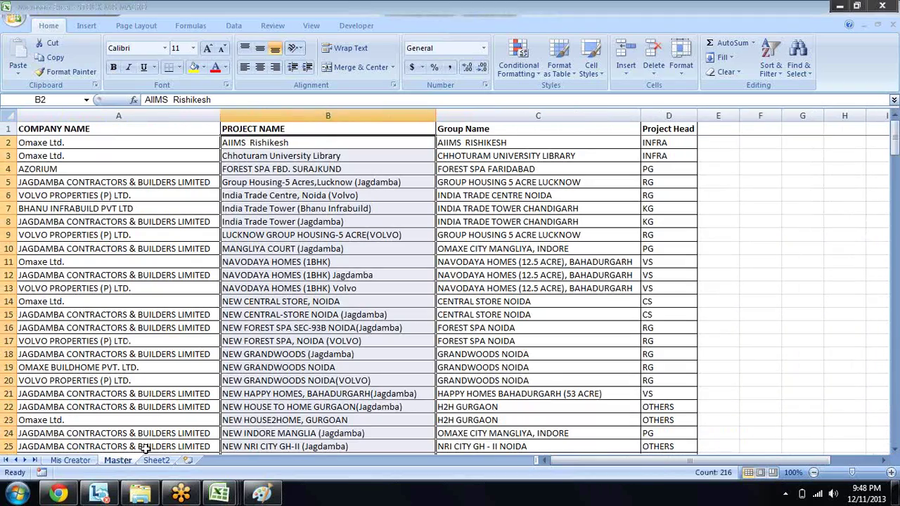
key(Down)
key(Down)
key(Down)
key(Down)
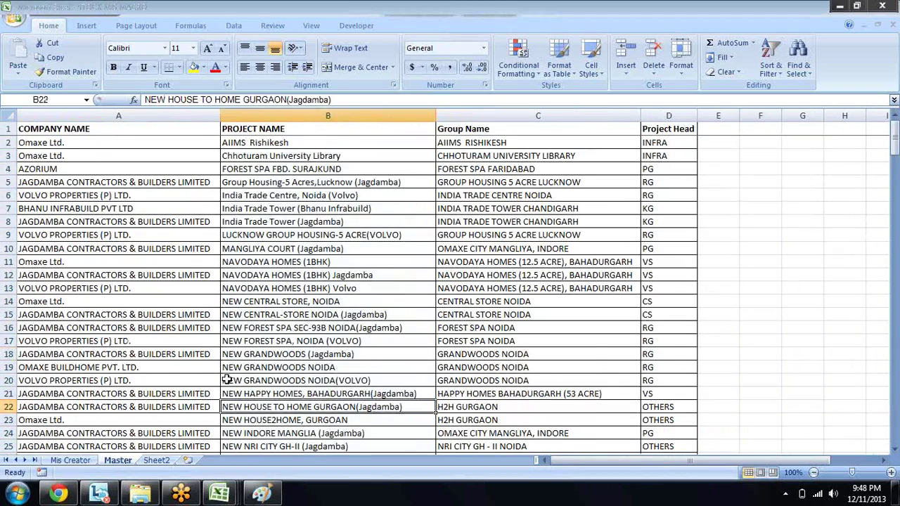
key(Down)
key(Down)
key(Down)
click(340, 233)
drag(339, 233, 341, 298)
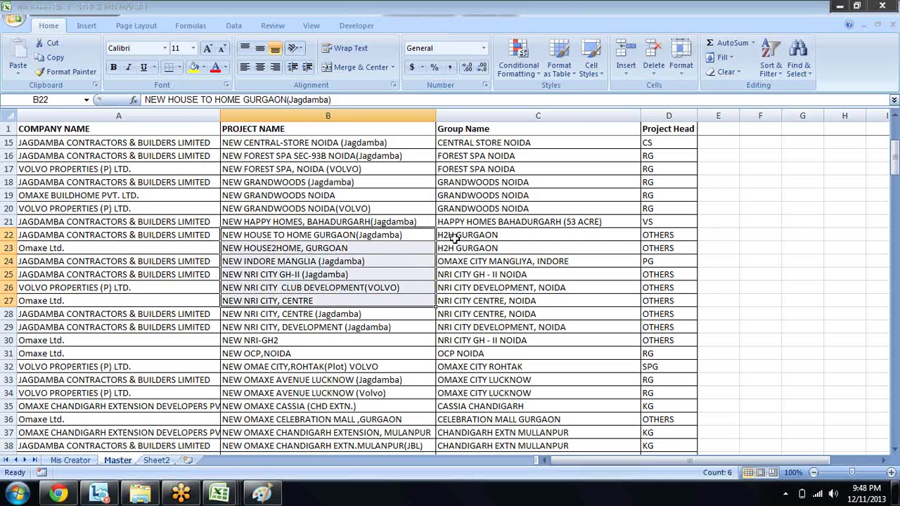
drag(459, 237, 458, 298)
drag(656, 247, 656, 324)
Step: Go to the bottom of the Master list and select the empty Group Name cells C210:C215
key(Down)
key(Down)
key(Down)
key(Down)
key(Down)
key(Down)
key(Down)
key(Down)
key(Down)
key(Down)
key(Down)
key(Down)
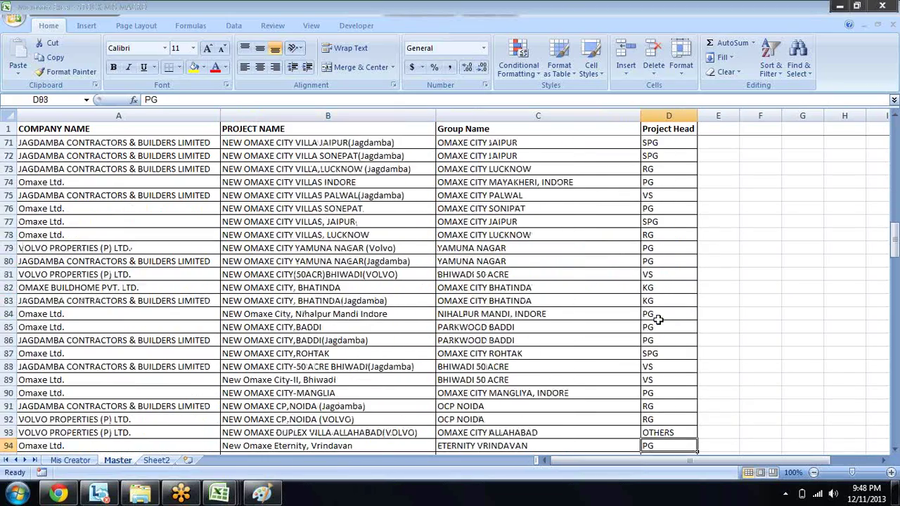
key(Down)
key(Down)
key(Down)
key(Down)
key(Down)
key(Down)
key(Down)
key(Down)
key(Down)
key(Down)
key(Down)
key(Down)
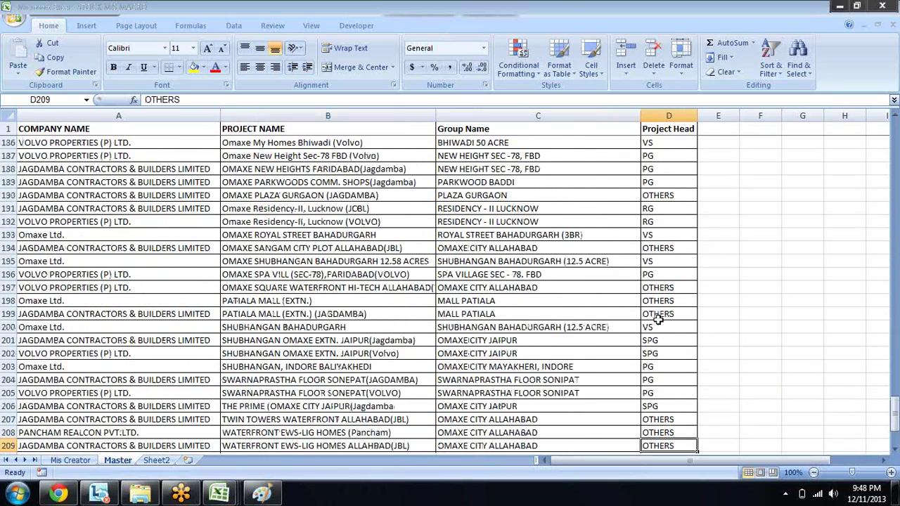
key(Down)
key(Down)
key(Down)
key(Down)
key(Down)
key(Down)
key(Left)
key(Left)
key(Left)
key(Up)
key(Up)
key(Up)
key(Up)
key(Up)
key(Up)
key(Right)
key(Right)
key(Right)
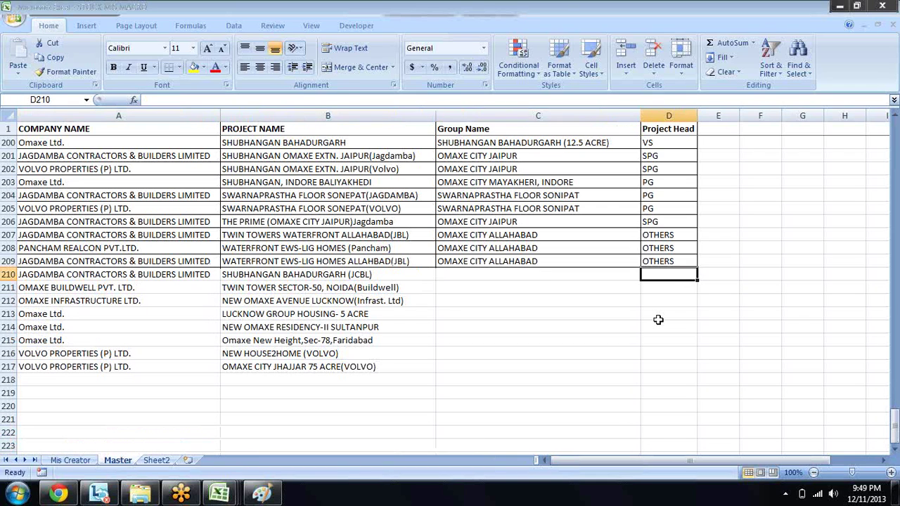
key(Left)
key(shift+Down)
key(shift+Down)
key(shift+Down)
key(shift+Down)
key(shift+Down)
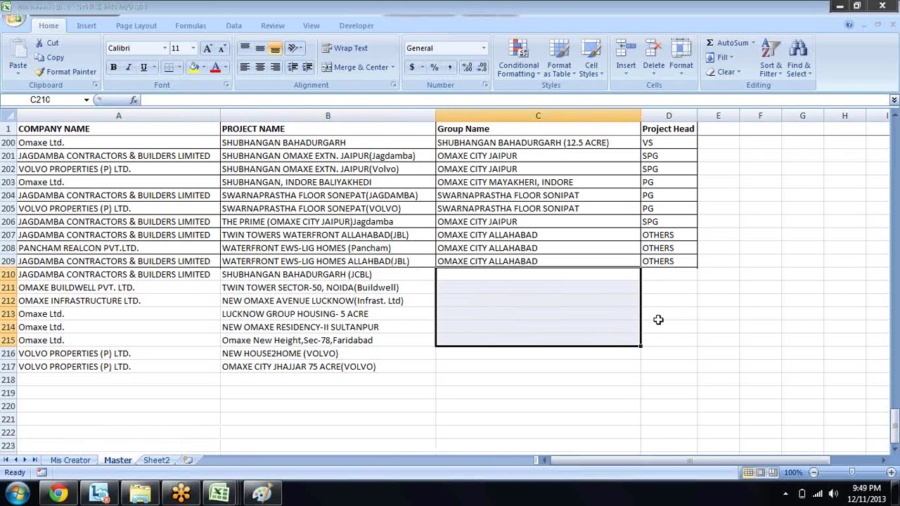
key(shift+Right)
key(shift+Down)
key(shift+Down)
key(Down)
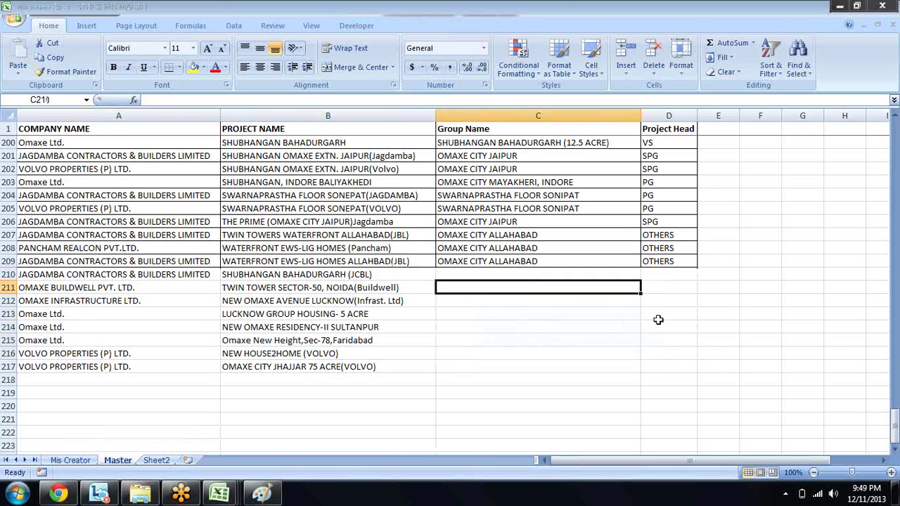
Step: Switch to Sheet2 and move through the Opening Stock values of the report
click(151, 460)
click(311, 317)
key(Down)
key(Down)
key(Down)
key(Down)
key(Down)
key(Down)
key(Down)
key(Down)
key(Down)
key(Down)
key(Up)
key(Up)
key(Up)
key(Up)
key(Up)
key(Up)
key(Up)
key(Up)
key(Up)
key(Up)
key(Up)
key(Up)
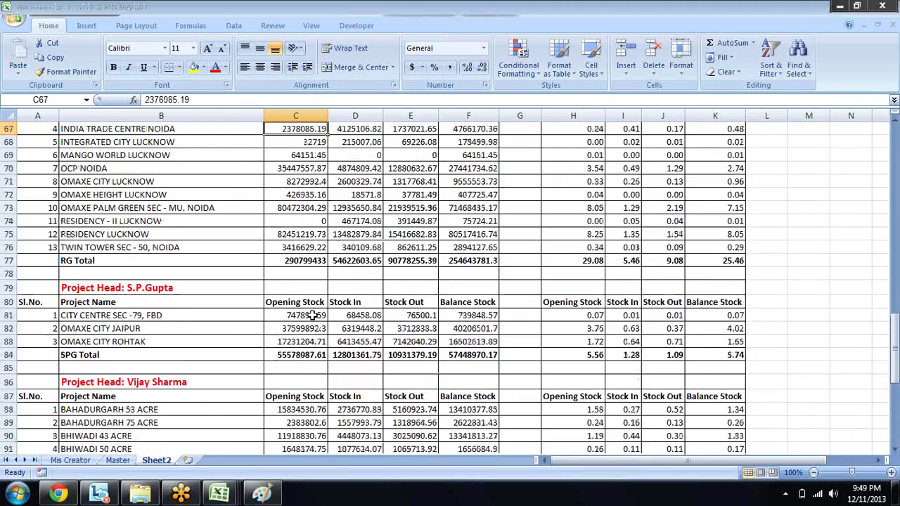
key(Up)
key(Up)
key(Up)
key(Up)
key(Up)
key(Up)
key(Up)
key(Up)
key(Up)
key(Up)
key(Up)
key(Up)
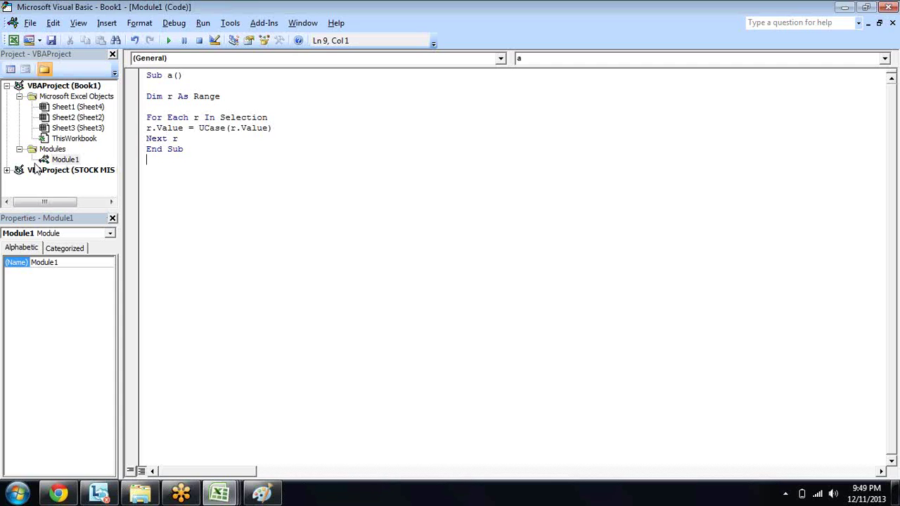
Step: Unlock the password-protected STOCK MIS project and open its Module1 code
click(6, 170)
text(*****)
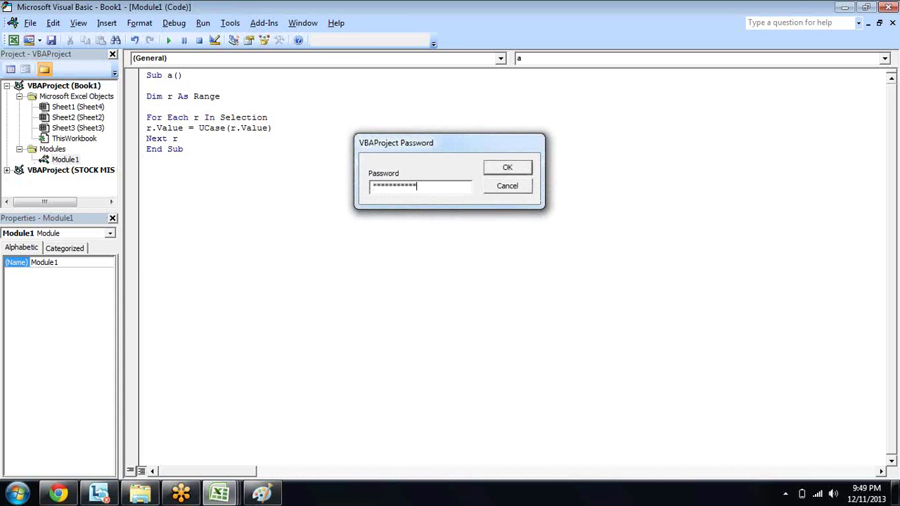
key(Return)
key(Return)
text(*****)
key(Return)
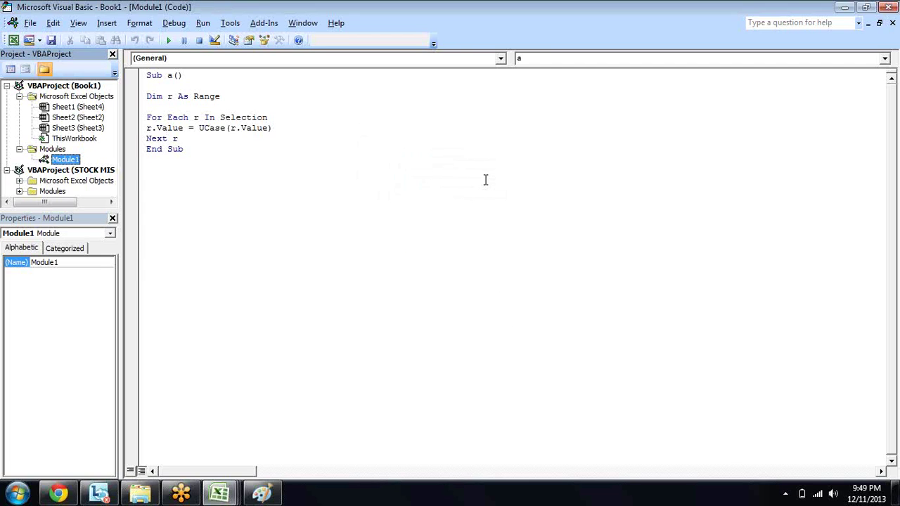
click(19, 192)
double_click(62, 193)
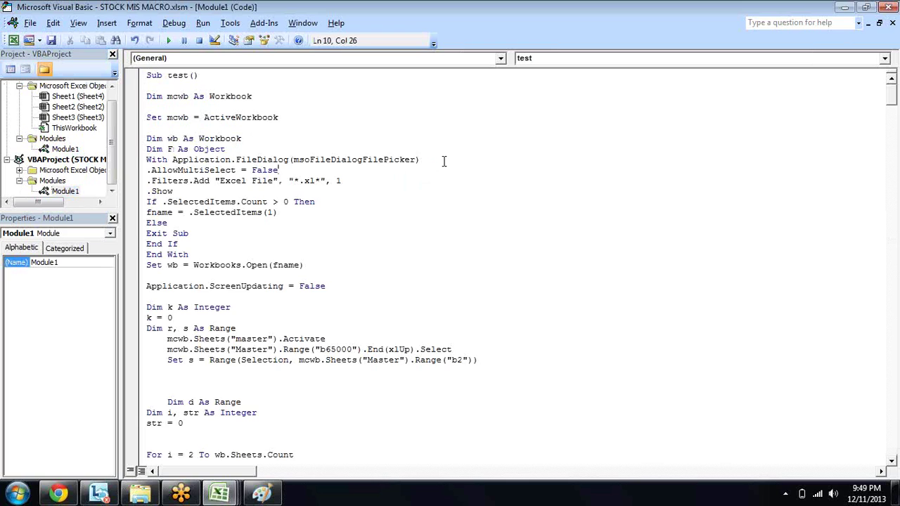
Step: Read through the report macro's code, including the borders section, then close the VBA editor
key(Down)
key(Down)
key(Down)
key(Down)
key(Down)
key(Down)
key(Down)
key(Down)
key(Down)
key(Down)
key(Down)
key(Down)
key(Down)
key(Down)
key(Down)
key(Down)
key(Down)
key(Down)
key(Down)
key(Down)
key(Down)
key(Down)
key(Down)
key(Down)
key(Down)
key(Down)
key(Down)
key(Down)
key(Down)
key(Down)
key(Down)
key(Down)
key(Down)
key(Down)
key(Down)
key(Down)
key(Down)
key(Down)
key(Down)
key(Down)
key(Down)
key(Down)
key(Down)
key(Down)
key(Down)
key(Down)
key(Down)
key(Down)
key(Down)
key(Down)
key(Down)
key(Down)
key(Down)
key(Down)
key(Down)
key(Down)
key(Down)
key(Down)
key(Down)
key(Down)
key(Down)
key(Down)
key(Down)
key(Down)
key(Down)
key(Down)
key(Down)
key(Down)
key(Down)
key(Down)
key(Down)
key(Down)
key(Down)
key(Down)
key(Down)
key(Down)
key(Down)
key(Down)
key(Down)
key(Down)
key(Down)
key(Down)
key(Down)
key(Down)
key(Down)
key(Down)
key(Down)
key(Down)
key(Down)
key(Down)
key(Down)
key(Down)
key(Down)
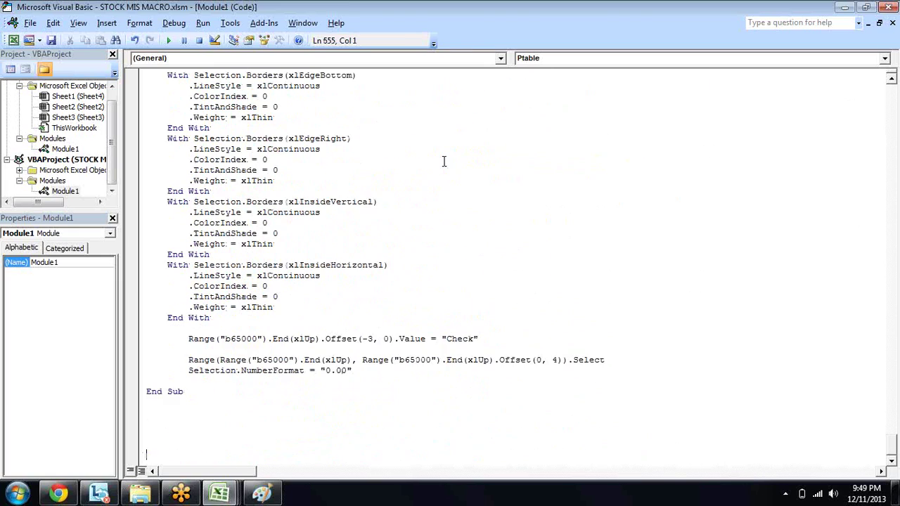
key(Up)
key(Up)
key(Up)
key(Up)
key(Up)
key(Up)
key(Up)
key(Up)
key(Up)
key(Up)
key(Up)
key(Up)
key(Up)
key(Up)
key(Up)
key(Up)
key(Up)
key(Up)
key(Up)
key(Up)
key(Up)
key(Up)
key(Up)
key(Up)
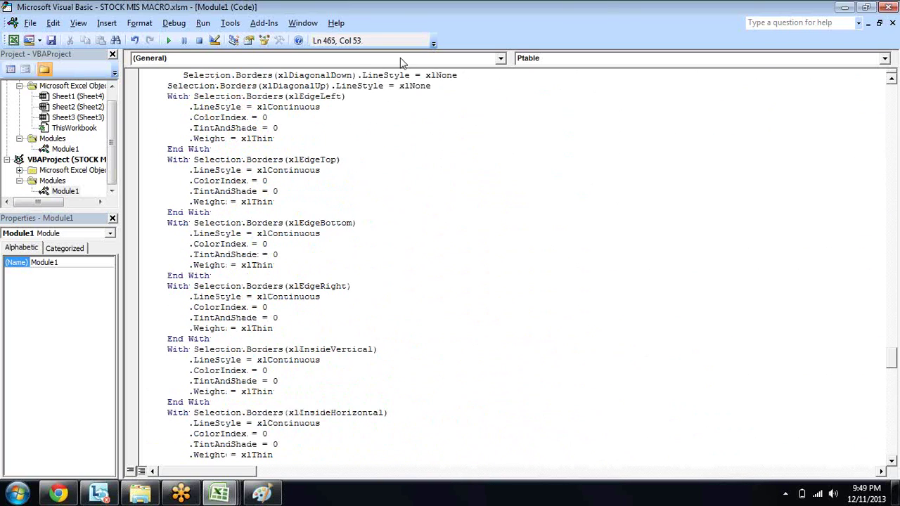
click(877, 8)
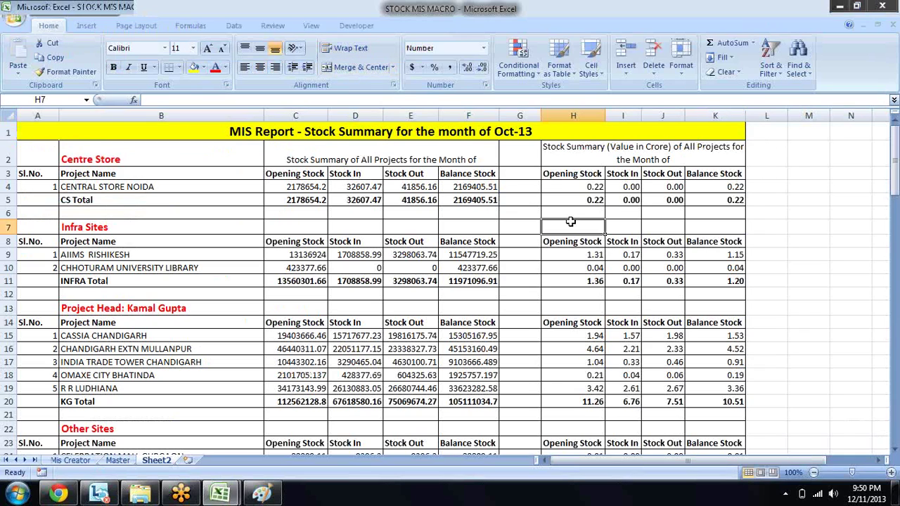
Step: Review the MIS report's top headings in row 2 and the Sl.No. header in A14
key(Left)
key(Left)
key(Left)
key(Left)
key(Up)
key(Up)
key(Up)
key(Down)
key(Down)
key(Up)
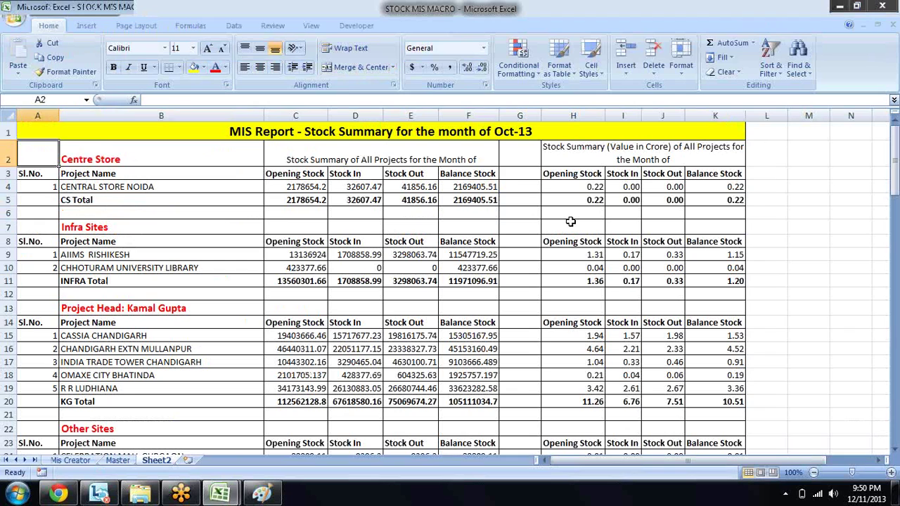
key(Right)
key(Right)
key(Right)
key(Left)
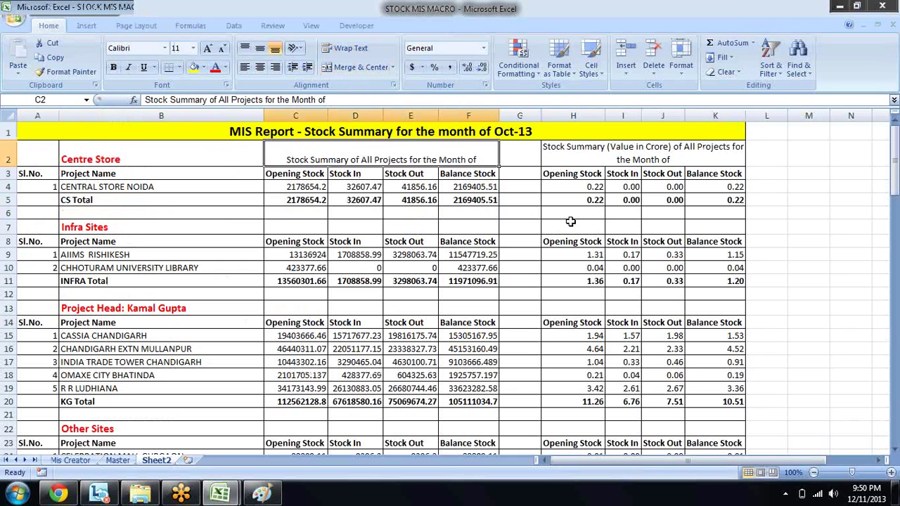
key(Left)
key(Left)
key(Down)
key(Down)
key(Down)
key(Down)
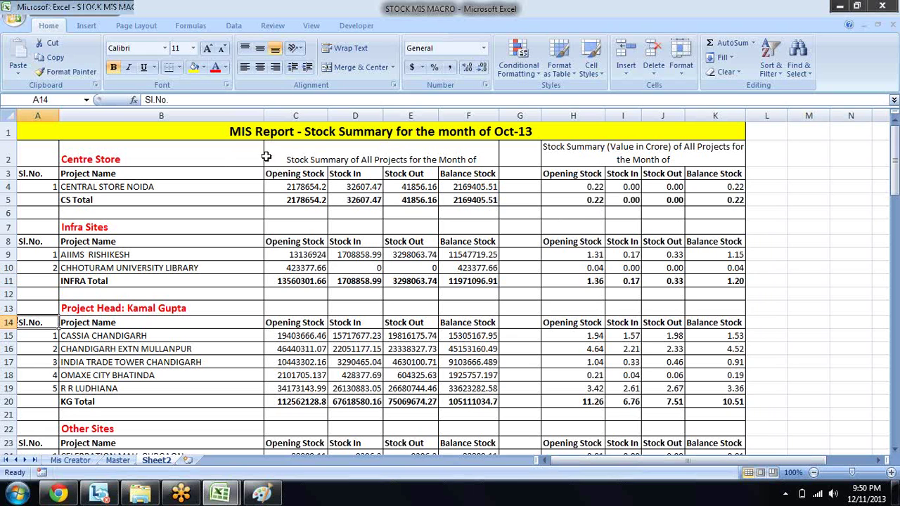
Step: Inspect the report sections B2:G20, the Balance Stock column, and column C's entries
drag(197, 164, 511, 398)
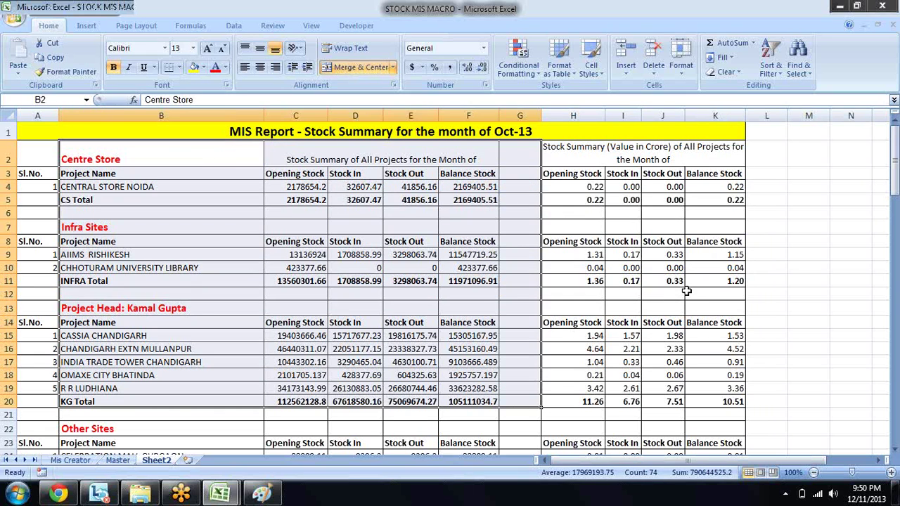
click(689, 293)
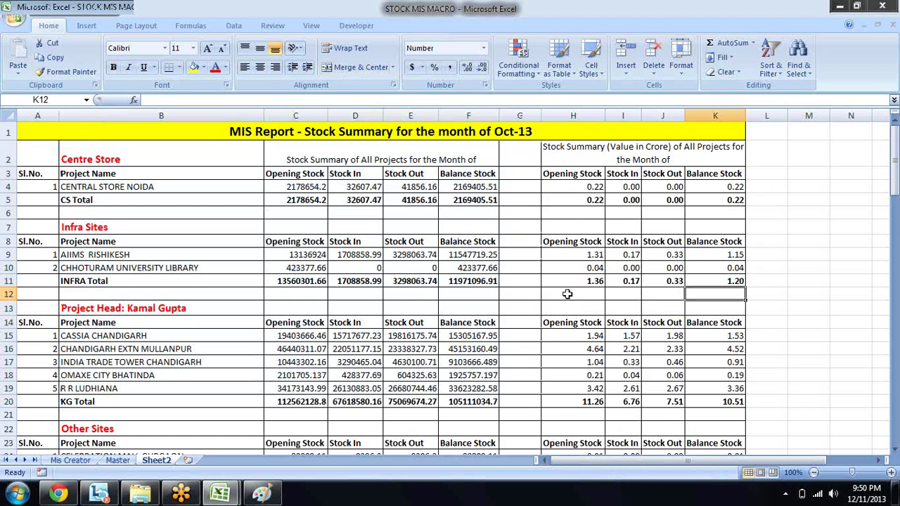
click(502, 295)
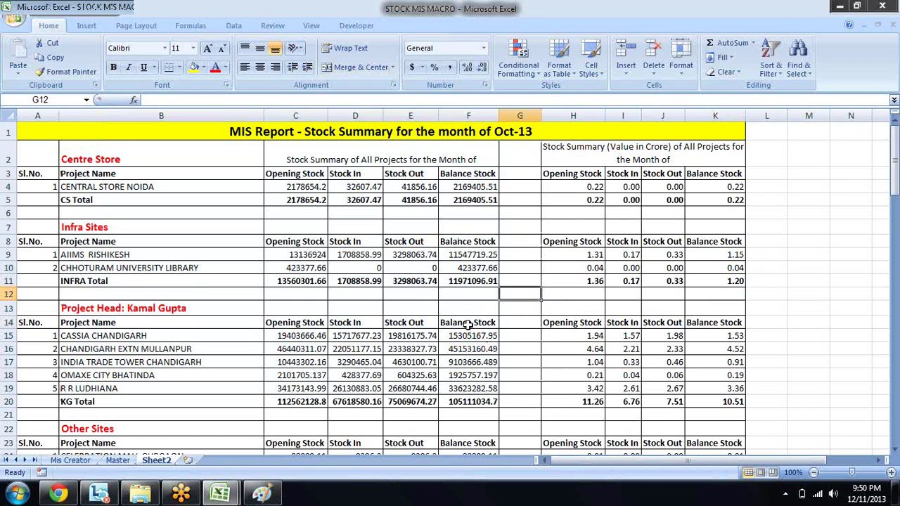
click(483, 177)
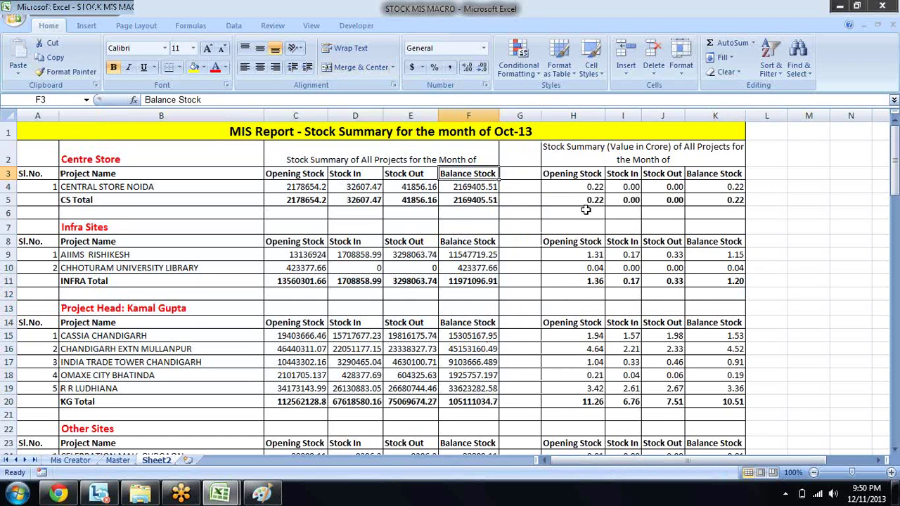
key(Down)
key(Down)
key(Down)
key(Down)
key(Down)
key(Down)
key(Down)
key(Down)
key(Down)
key(Down)
key(Down)
key(Down)
key(Down)
key(Down)
key(Down)
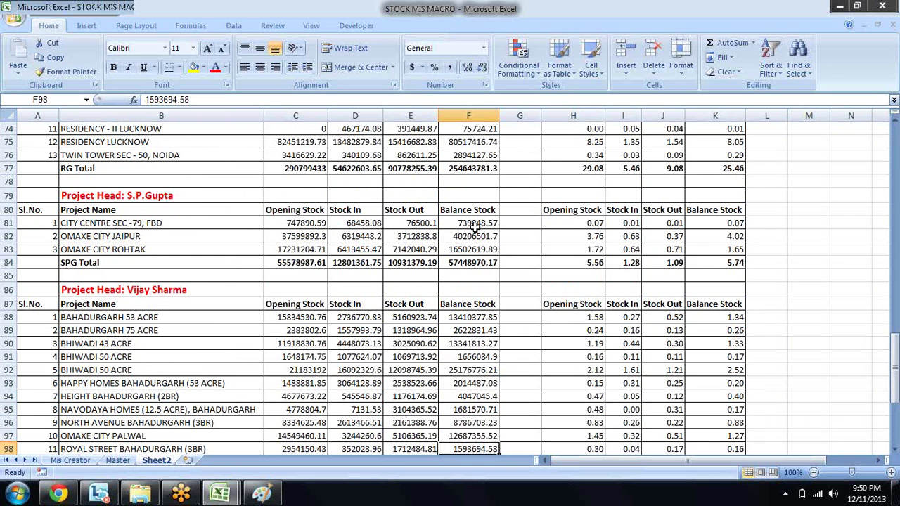
mouse_move(894, 337)
mouse_down()
mouse_move(894, 352)
mouse_move(865, 107)
mouse_up()
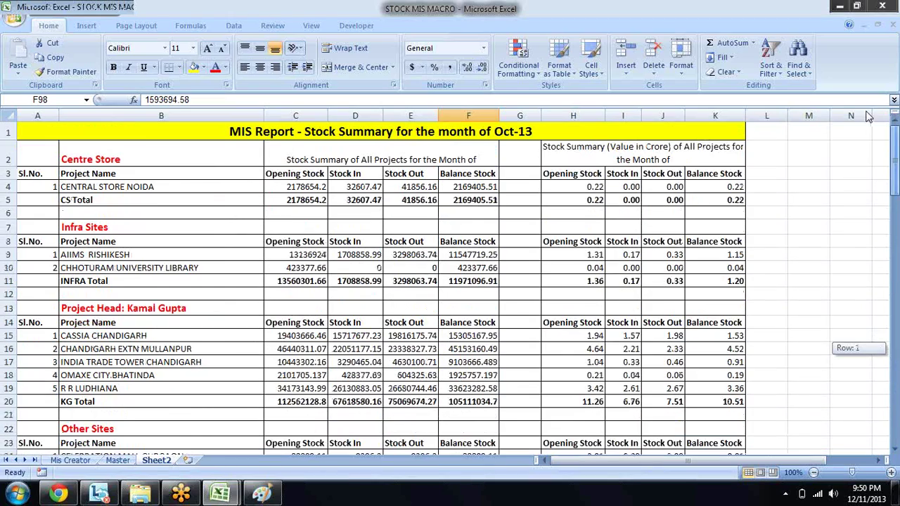
click(730, 153)
key(Home)
key(Right)
key(Right)
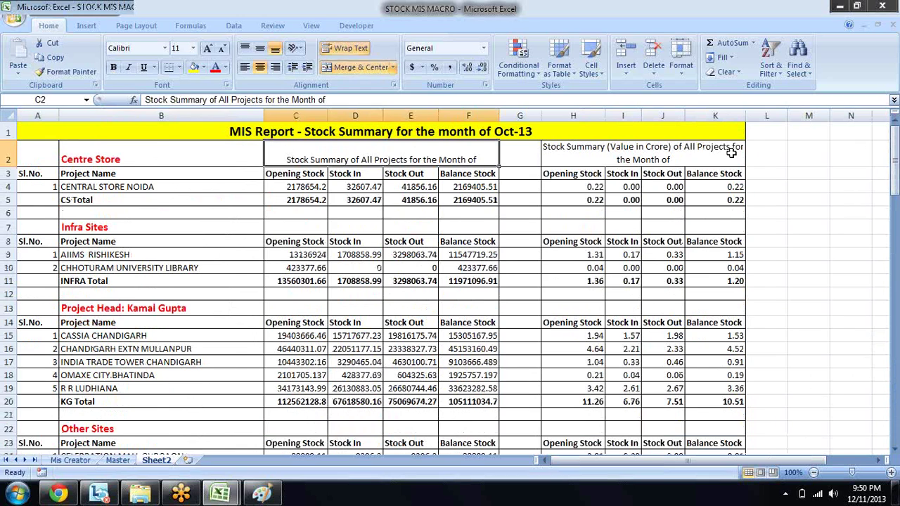
key(ctrl+Down)
key(ctrl+Down)
key(ctrl+Down)
key(ctrl+Down)
key(ctrl+Down)
key(ctrl+Down)
key(ctrl+Down)
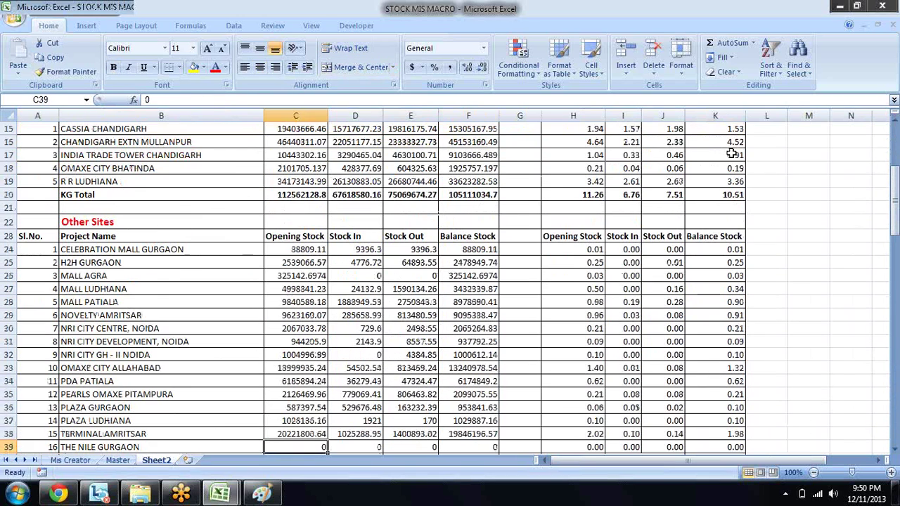
Step: Close the STOCK MIS MACRO workbook without saving and minimise Excel
click(880, 7)
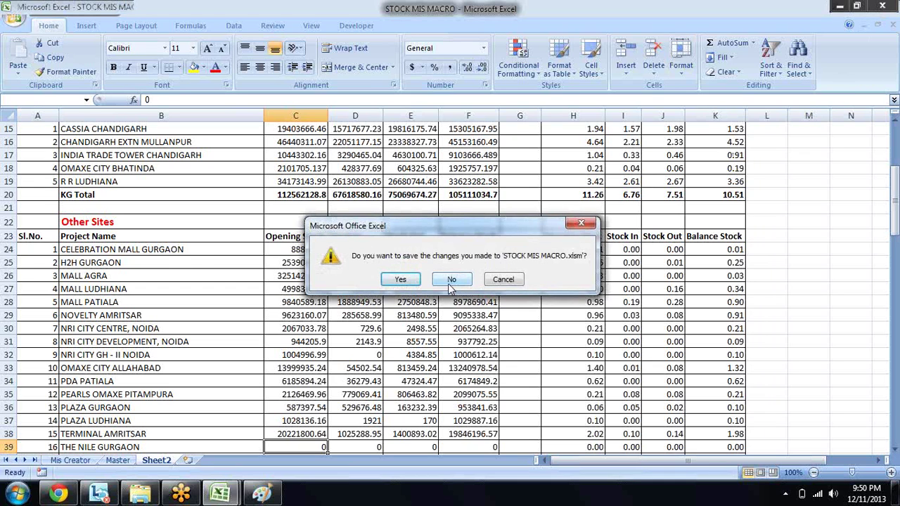
click(453, 281)
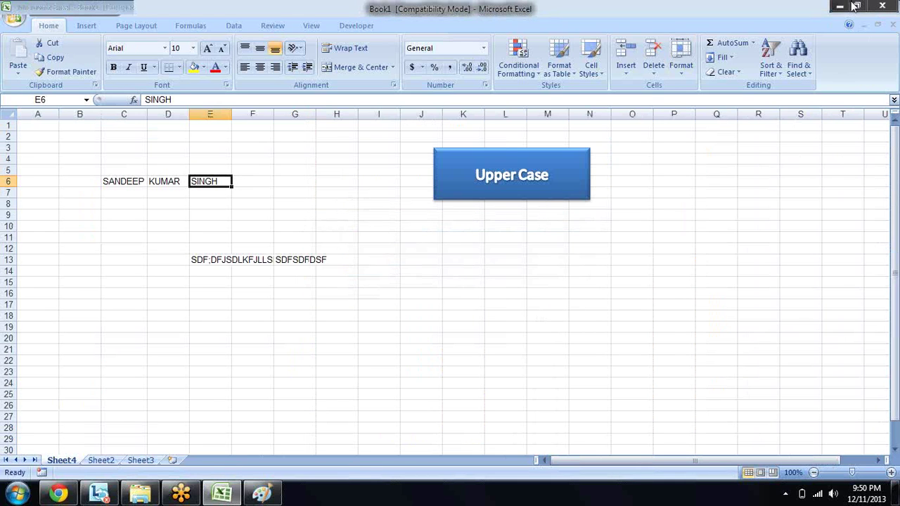
click(857, 6)
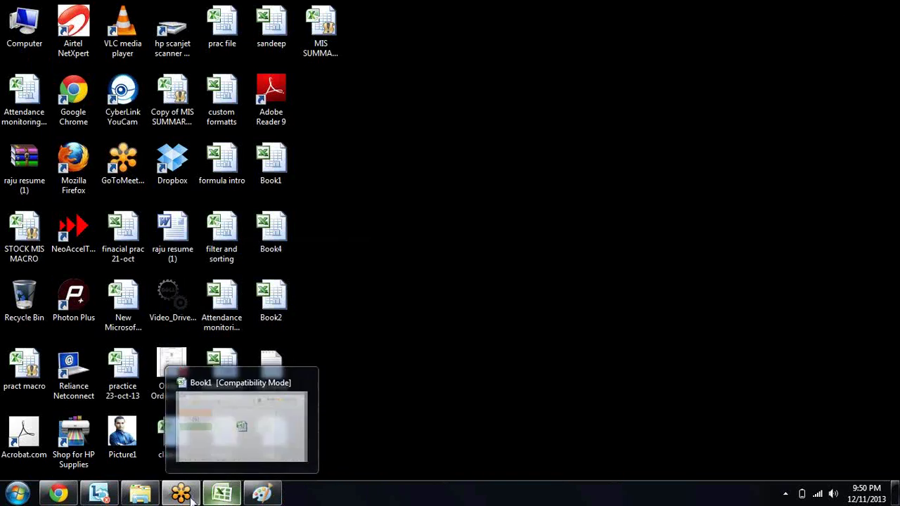
Step: In the Oct-13 backup folder, jump to the Axis bank neft format file by typing 'axis'
click(139, 493)
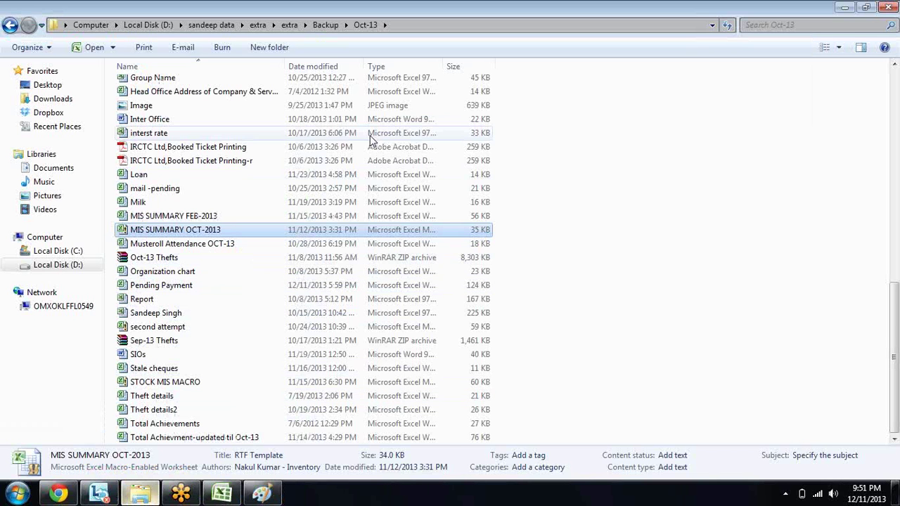
click(571, 258)
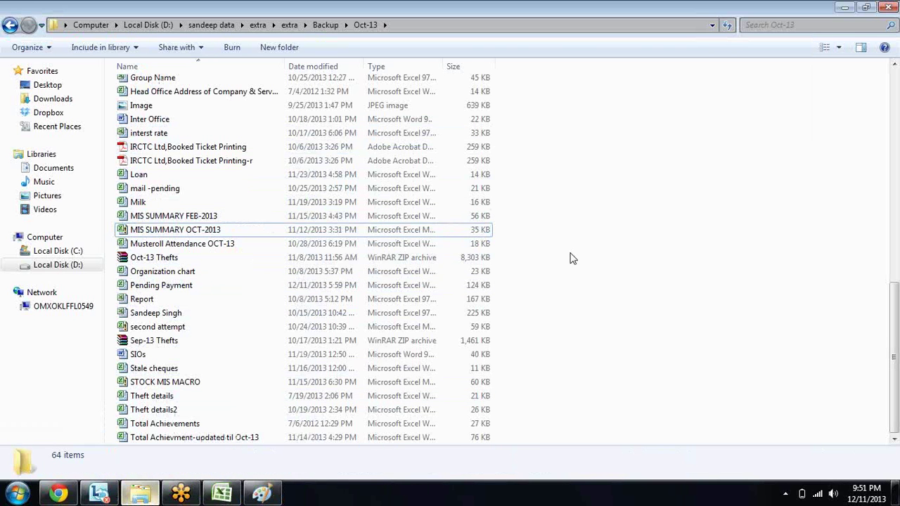
click(403, 222)
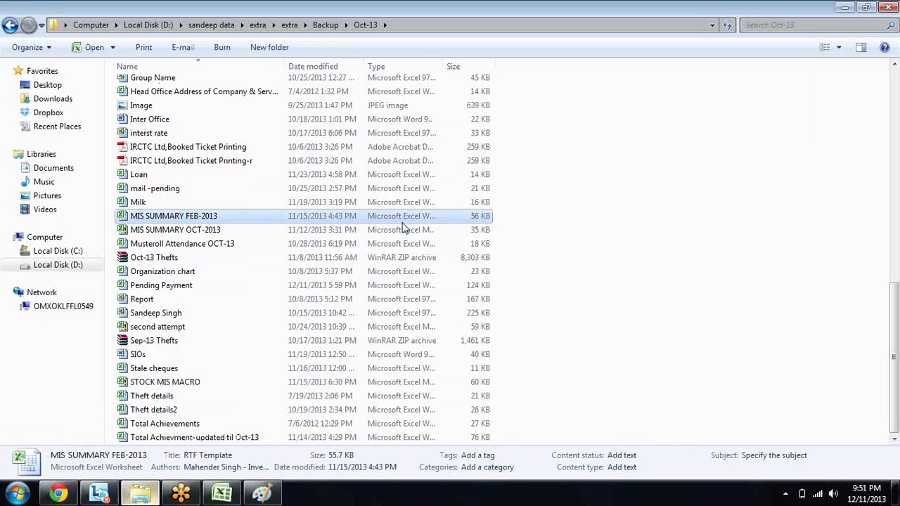
text(axis)
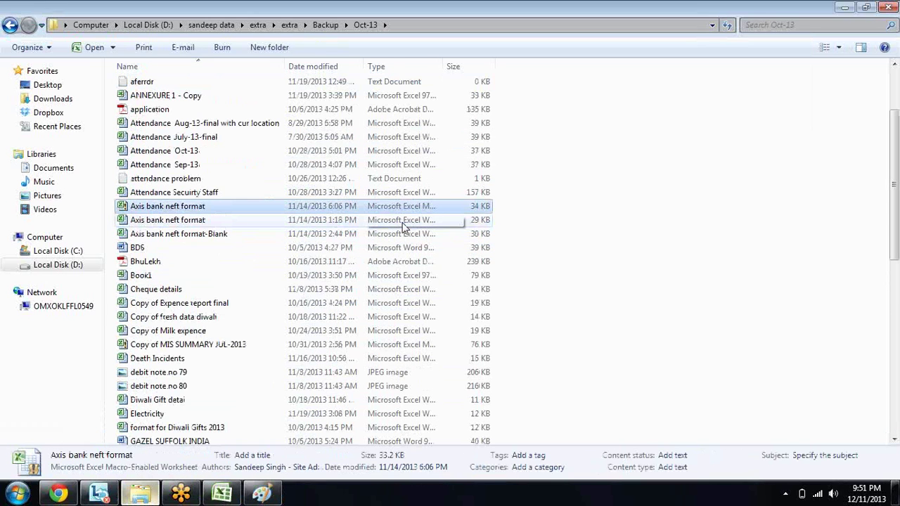
Step: Open Axis bank neft format and enable its linked content from the Security Warning
double_click(214, 207)
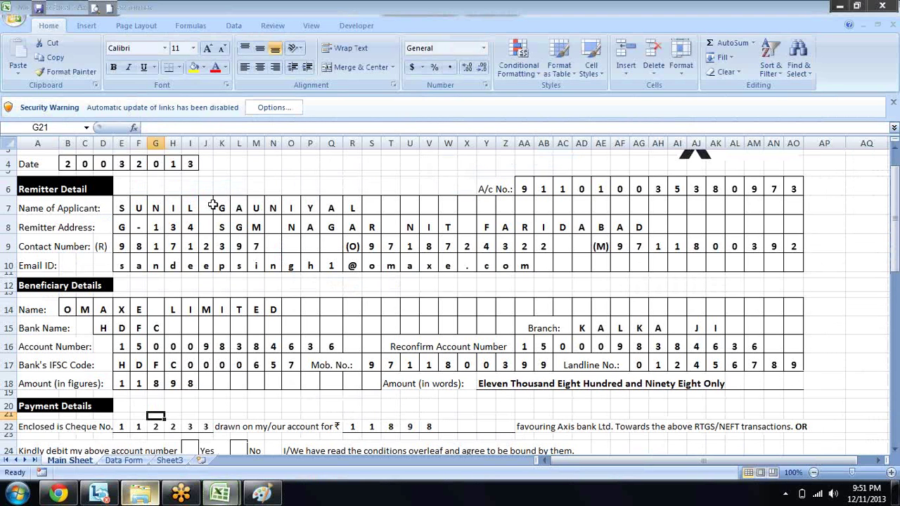
click(260, 110)
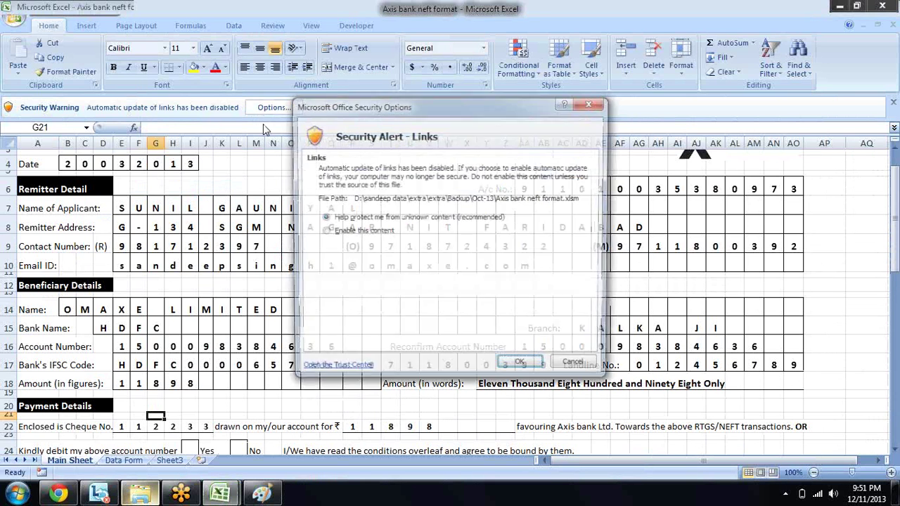
click(355, 233)
click(524, 367)
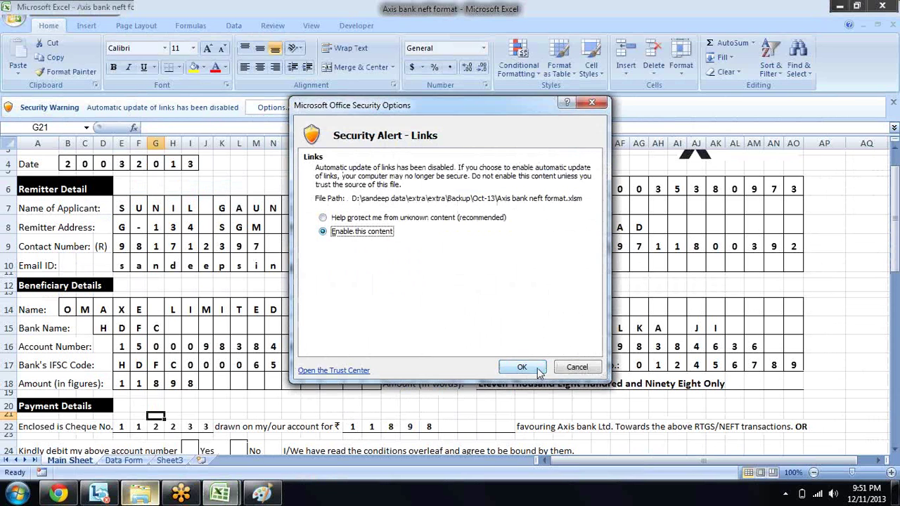
Step: Inspect the form's formula-filled address and applicant name letter cells, discarding stray text in H6
key(Down)
key(Up)
key(Up)
key(Up)
key(Up)
key(Down)
key(Down)
key(Right)
key(Right)
key(Right)
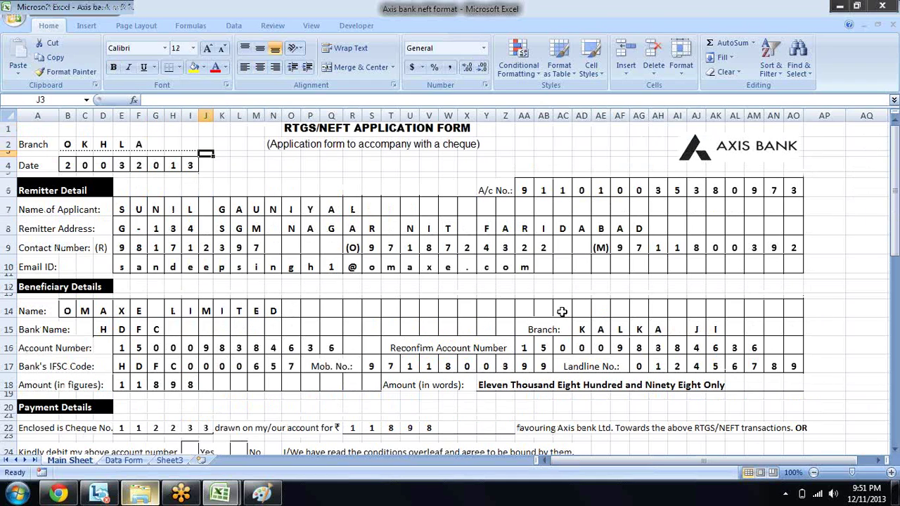
click(574, 226)
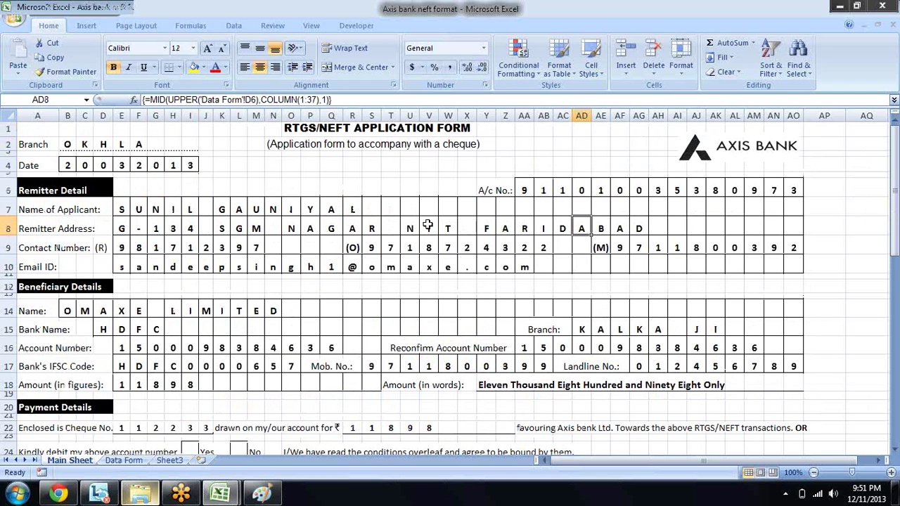
click(144, 209)
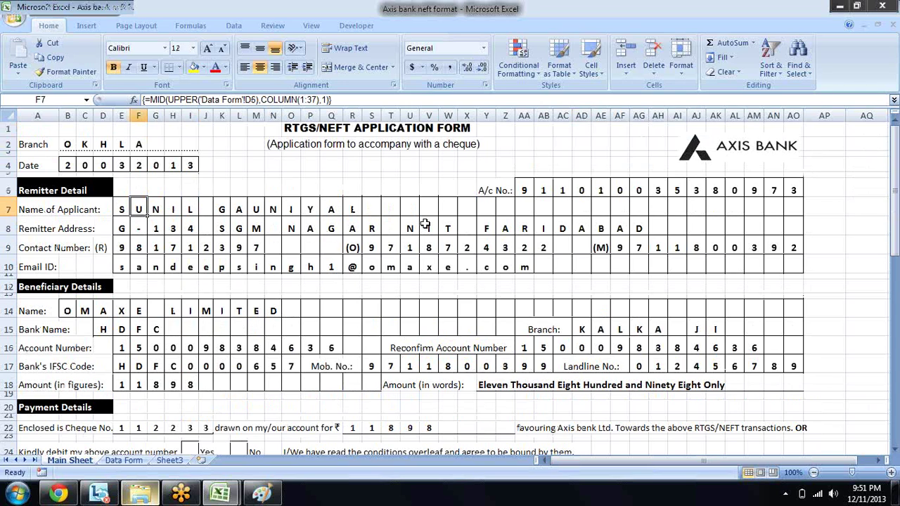
key(Left)
key(Right)
key(Right)
key(Right)
key(Right)
key(Right)
key(Right)
key(Right)
key(Right)
key(Right)
key(Right)
key(Right)
key(Right)
key(Right)
key(Left)
key(Left)
key(Left)
key(Left)
key(Left)
key(Left)
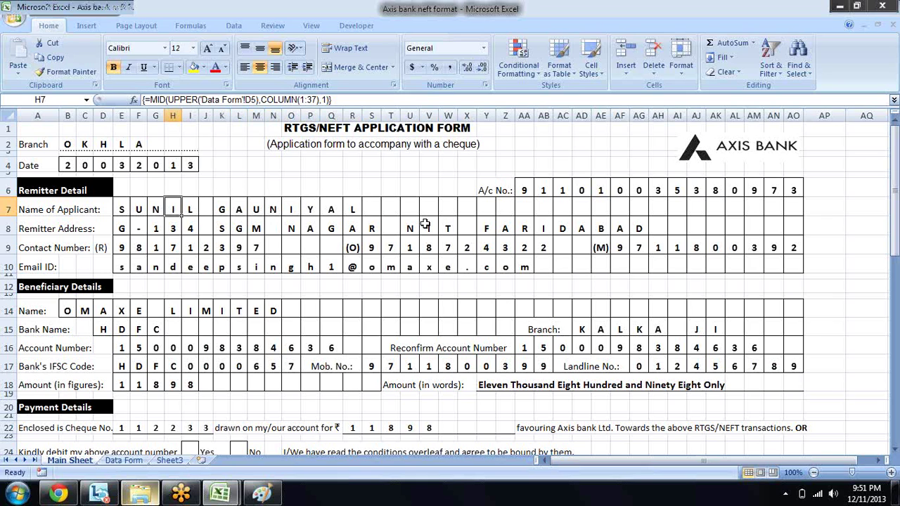
key(Up)
text(sdfkjlkdsfj)
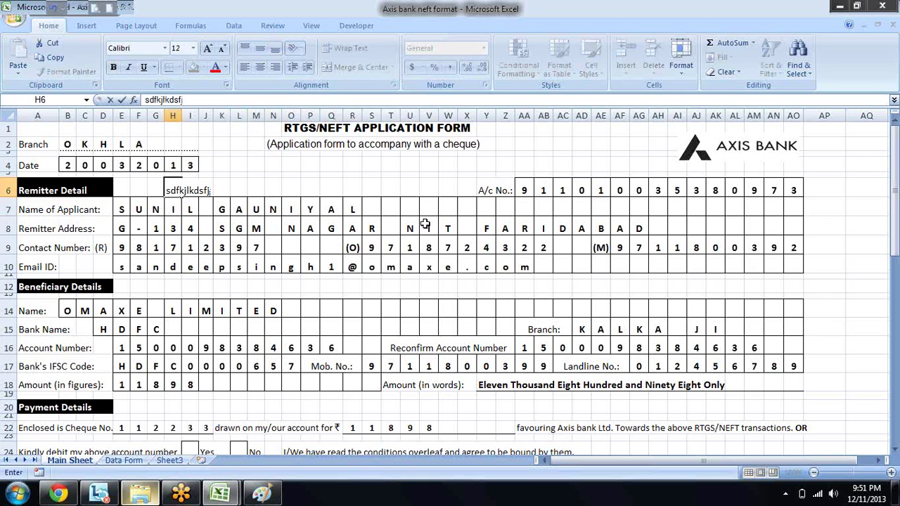
key(Escape)
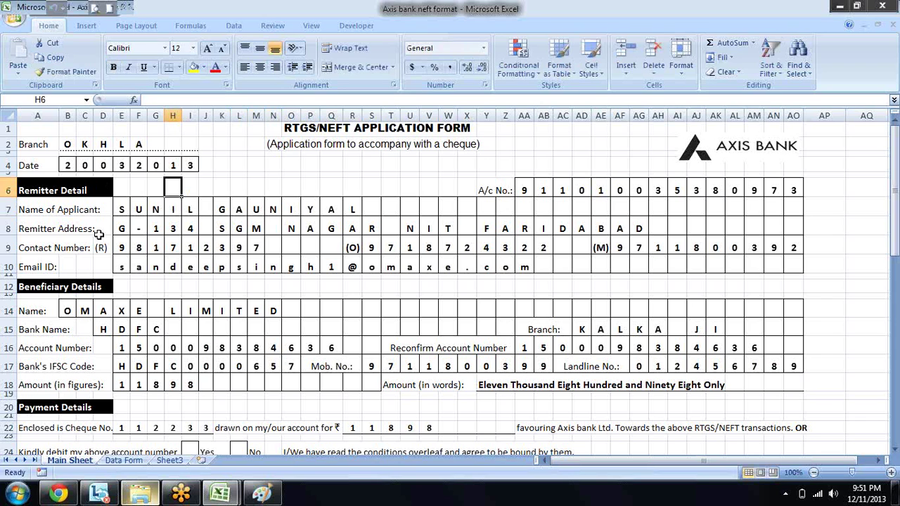
Step: On the Data Form sheet, enter the applicant's full name in cell D5
click(121, 461)
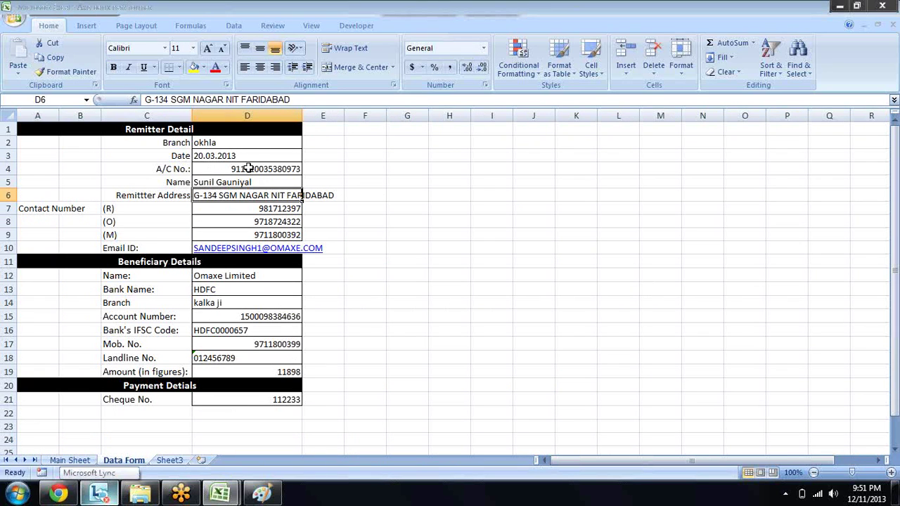
click(248, 181)
text(Sandeep Kumar Singh)
key(Return)
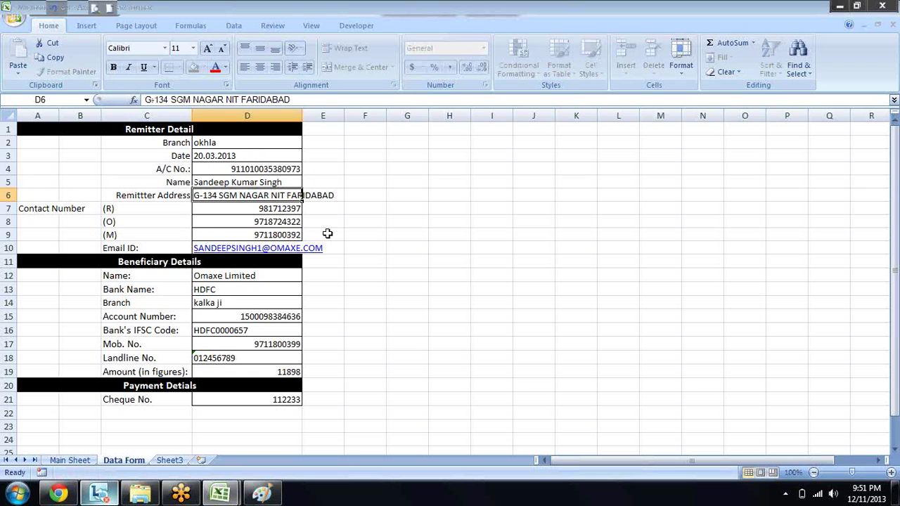
Step: Check the Main Sheet's updated name letters in row 7 and the rest of the form
click(90, 462)
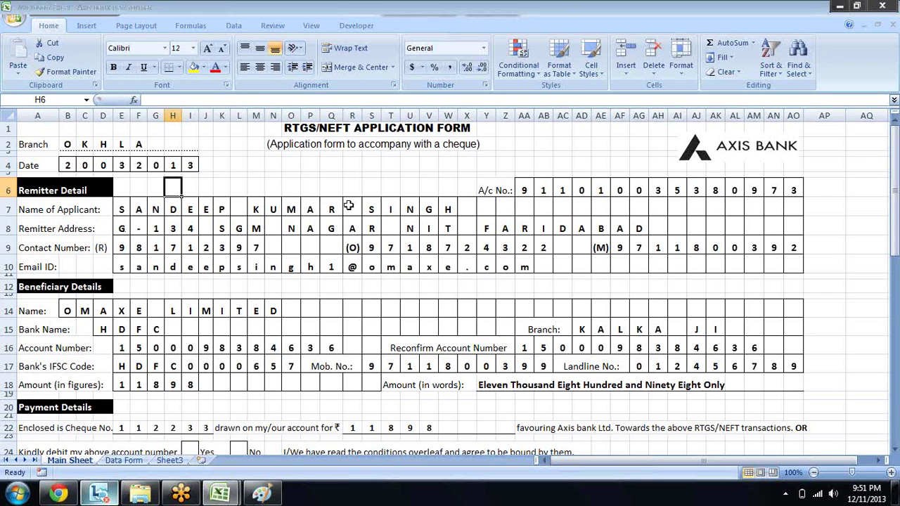
click(348, 205)
key(Left)
key(Left)
key(Left)
key(Left)
key(Left)
key(Left)
key(Left)
key(Left)
key(Left)
key(Left)
key(Right)
key(Right)
key(Right)
key(Right)
key(Right)
key(Right)
key(Down)
key(Down)
key(Down)
key(Down)
key(Down)
key(Down)
key(Down)
key(Down)
key(Down)
key(Down)
key(Down)
key(Down)
key(ctrl+Up)
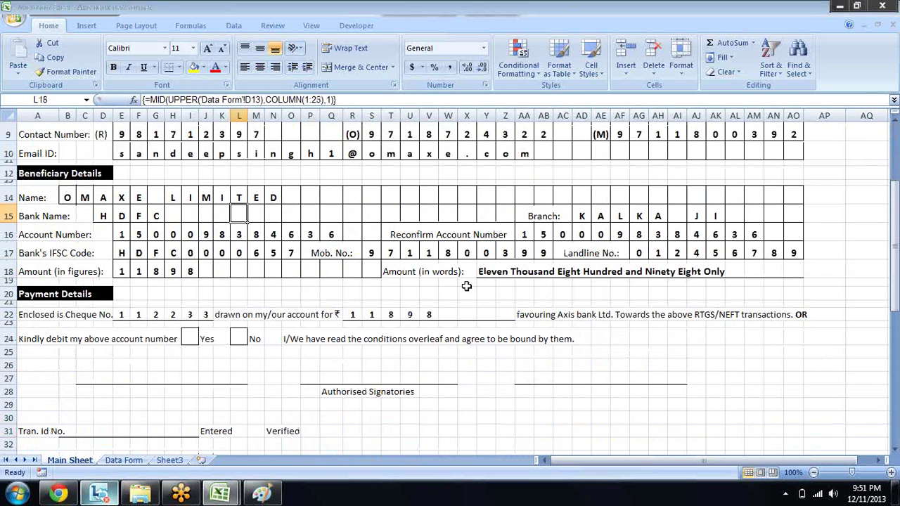
key(Page_Up)
key(Down)
key(Down)
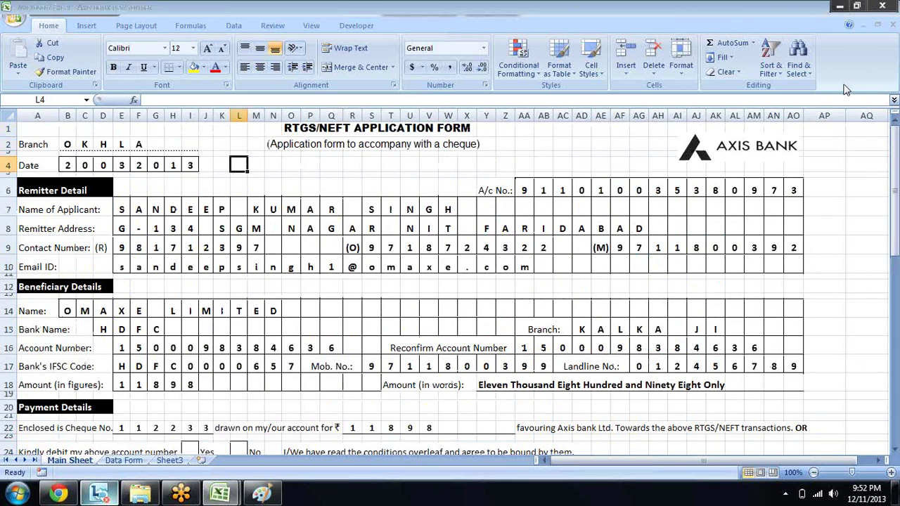
Step: Close the Axis bank neft format workbook without saving
click(877, 26)
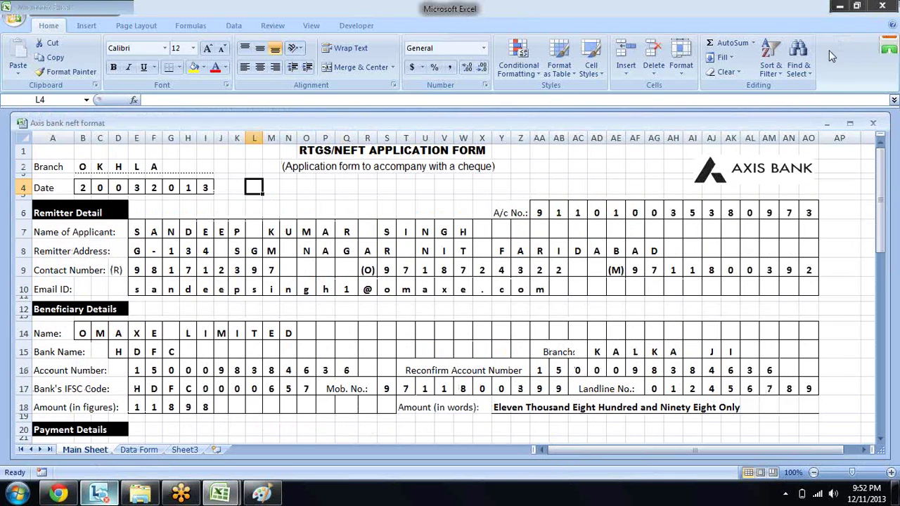
click(873, 123)
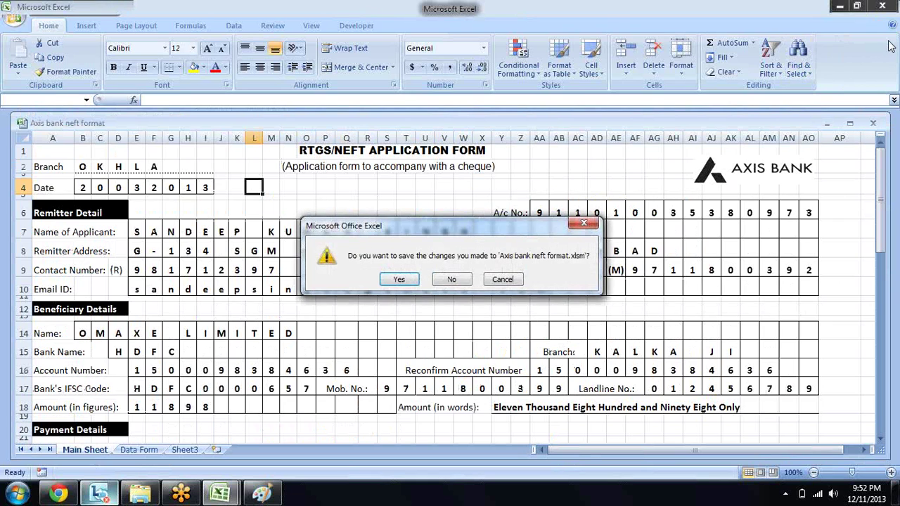
click(452, 279)
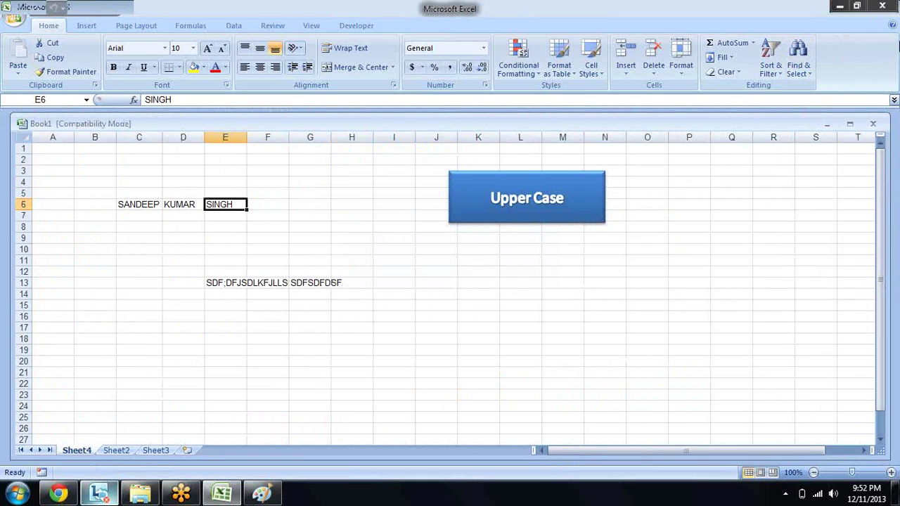
Step: Maximize the Book1 workbook window
key(alt+F11)
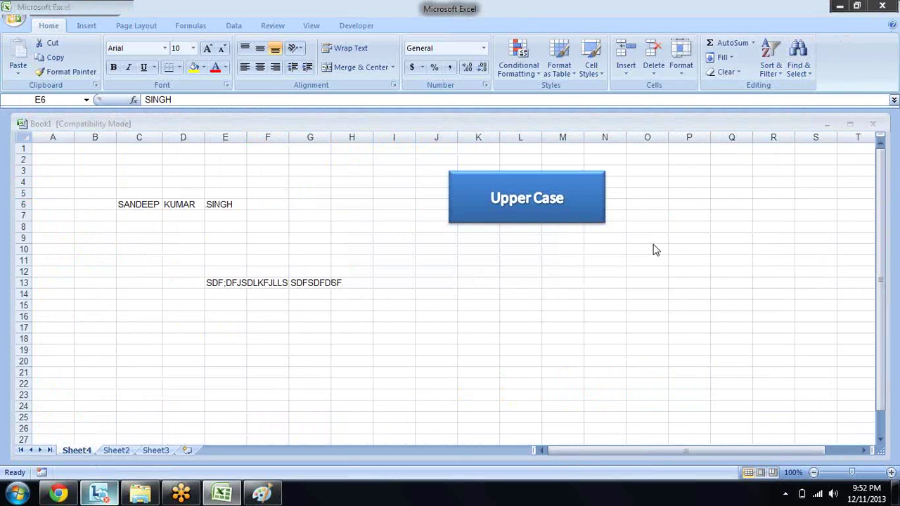
click(550, 124)
double_click(548, 123)
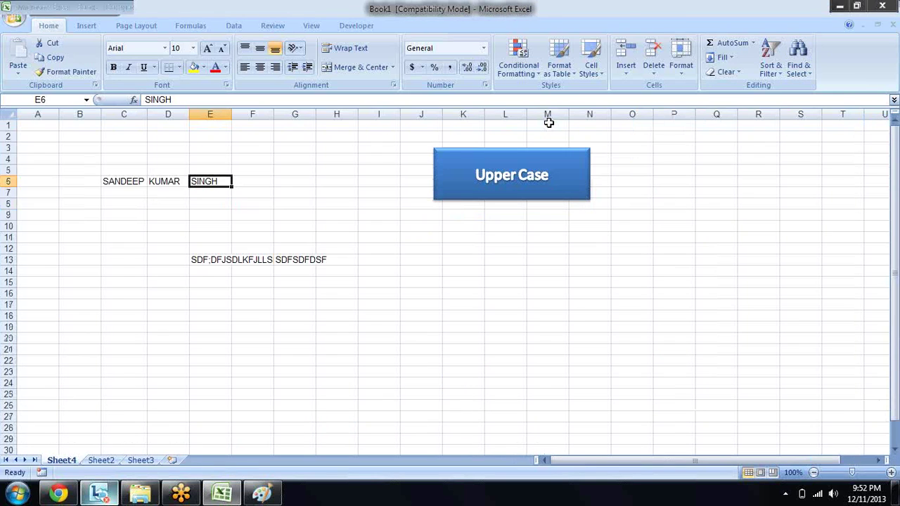
click(457, 226)
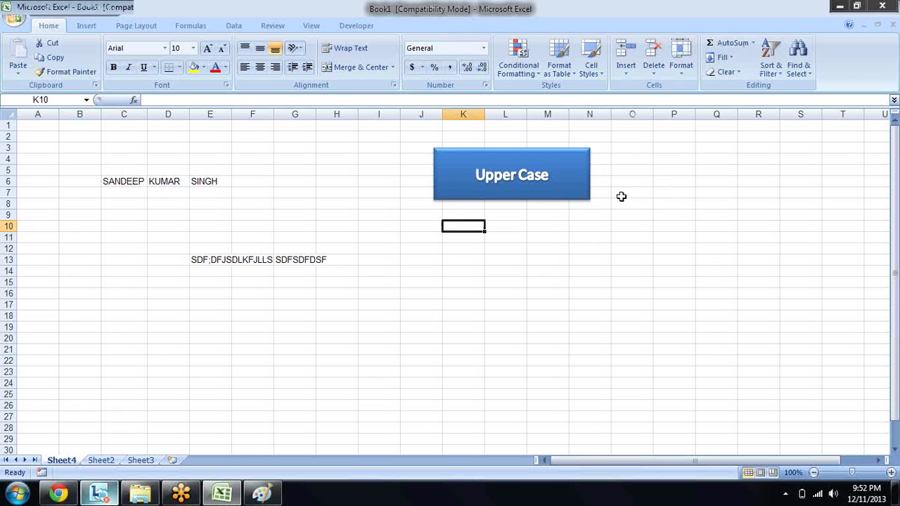
Step: Select the Upper Case shape and bring up its Drawing Tools Format options
right_click(577, 175)
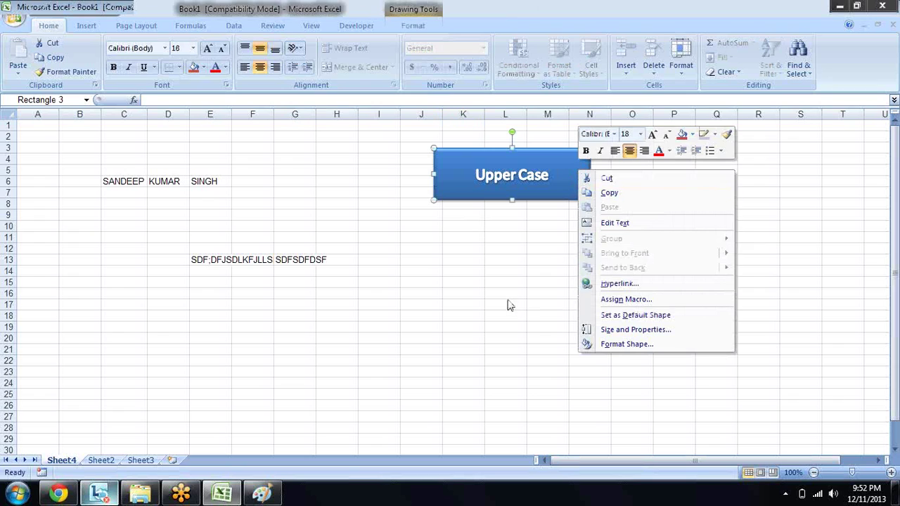
key(Escape)
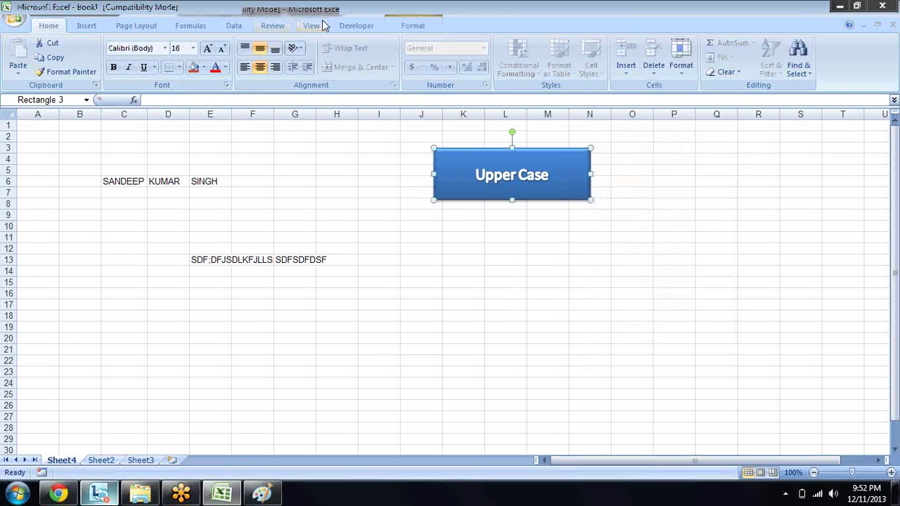
click(205, 27)
click(234, 27)
click(274, 27)
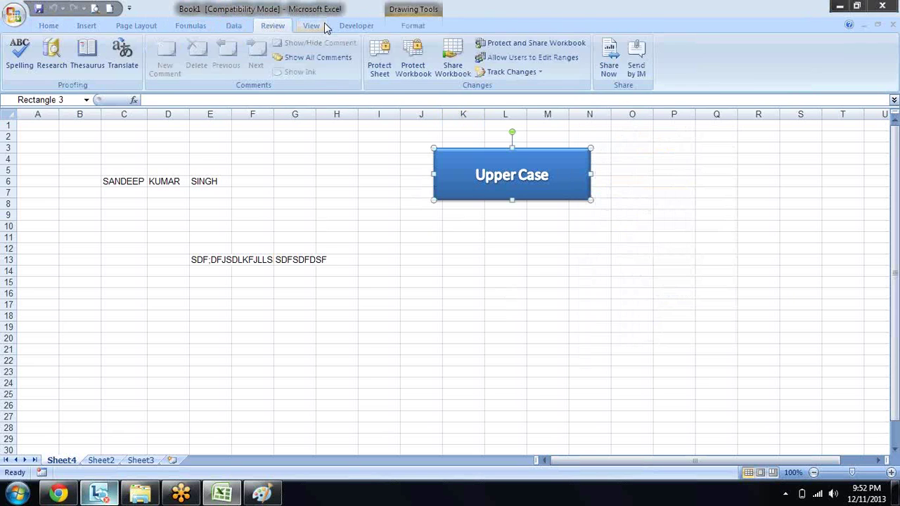
click(313, 27)
click(360, 28)
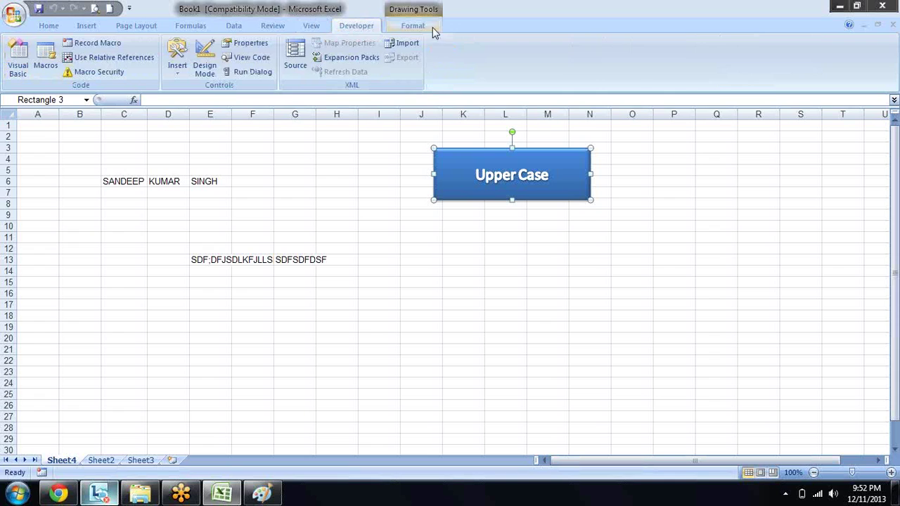
click(422, 27)
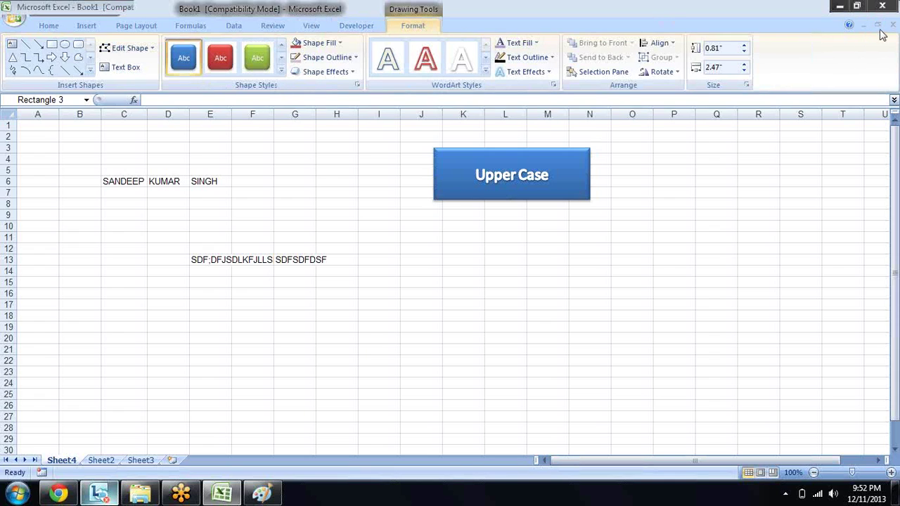